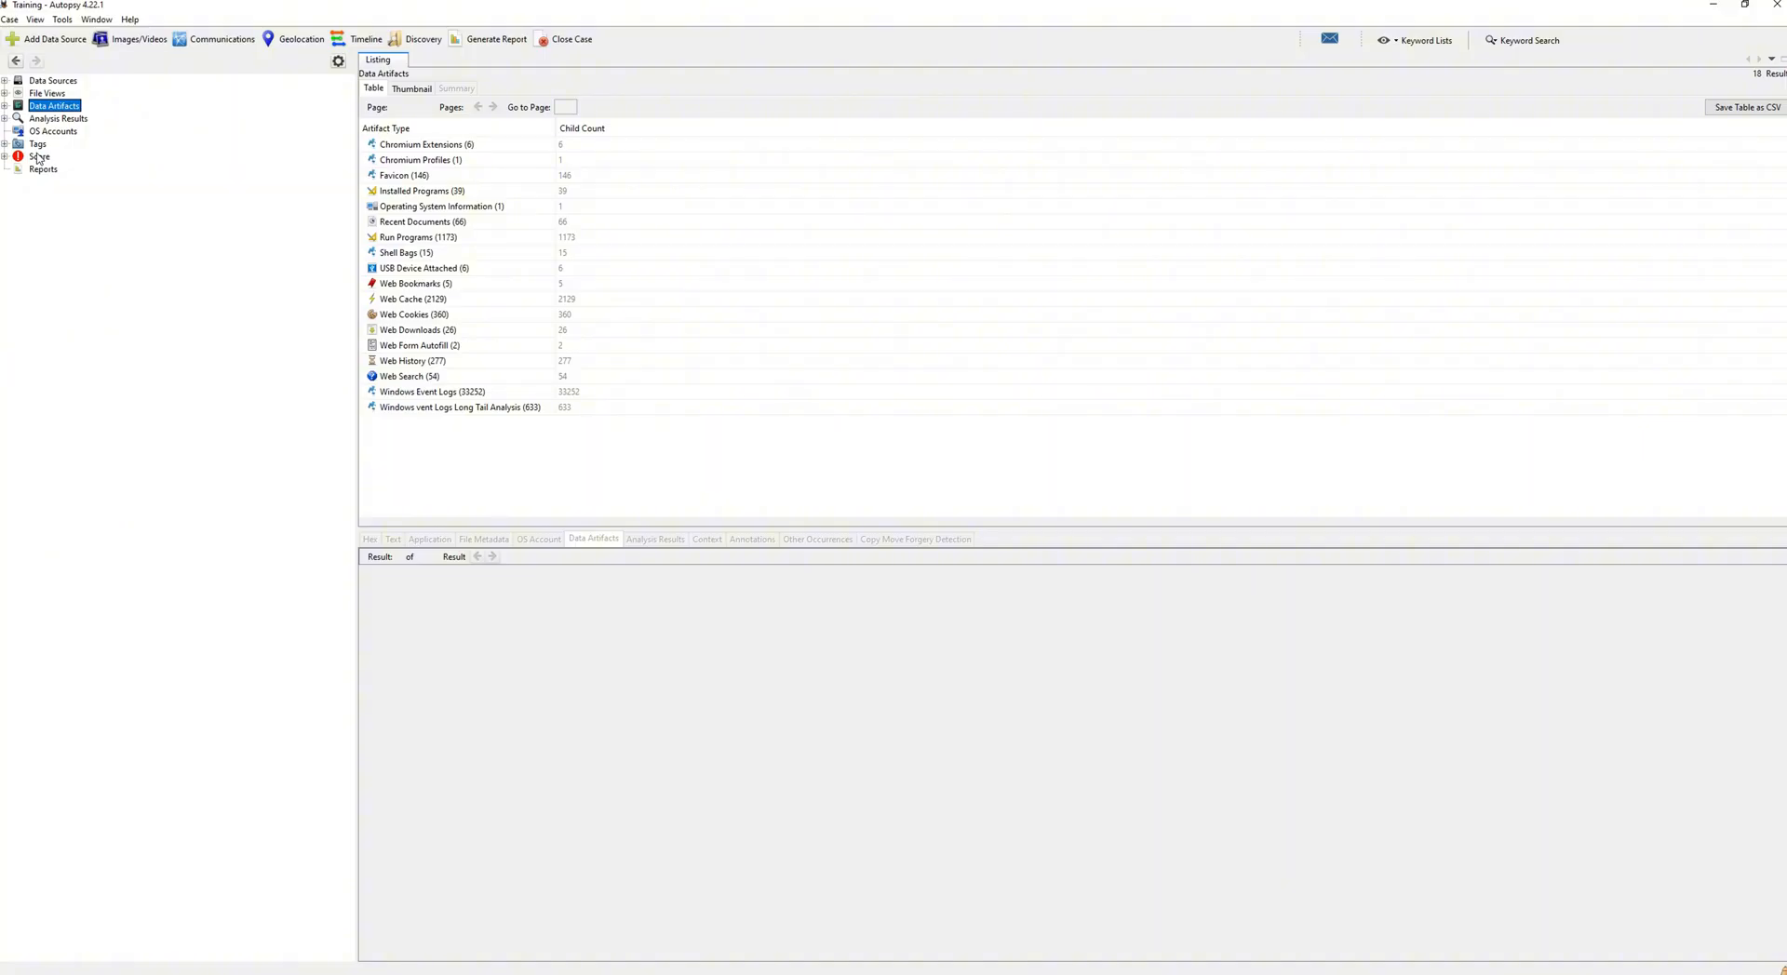
- Expand the Forensic training.vmdk data source down to the Users folder of the vol6 basic data partition
left_click(30, 83)
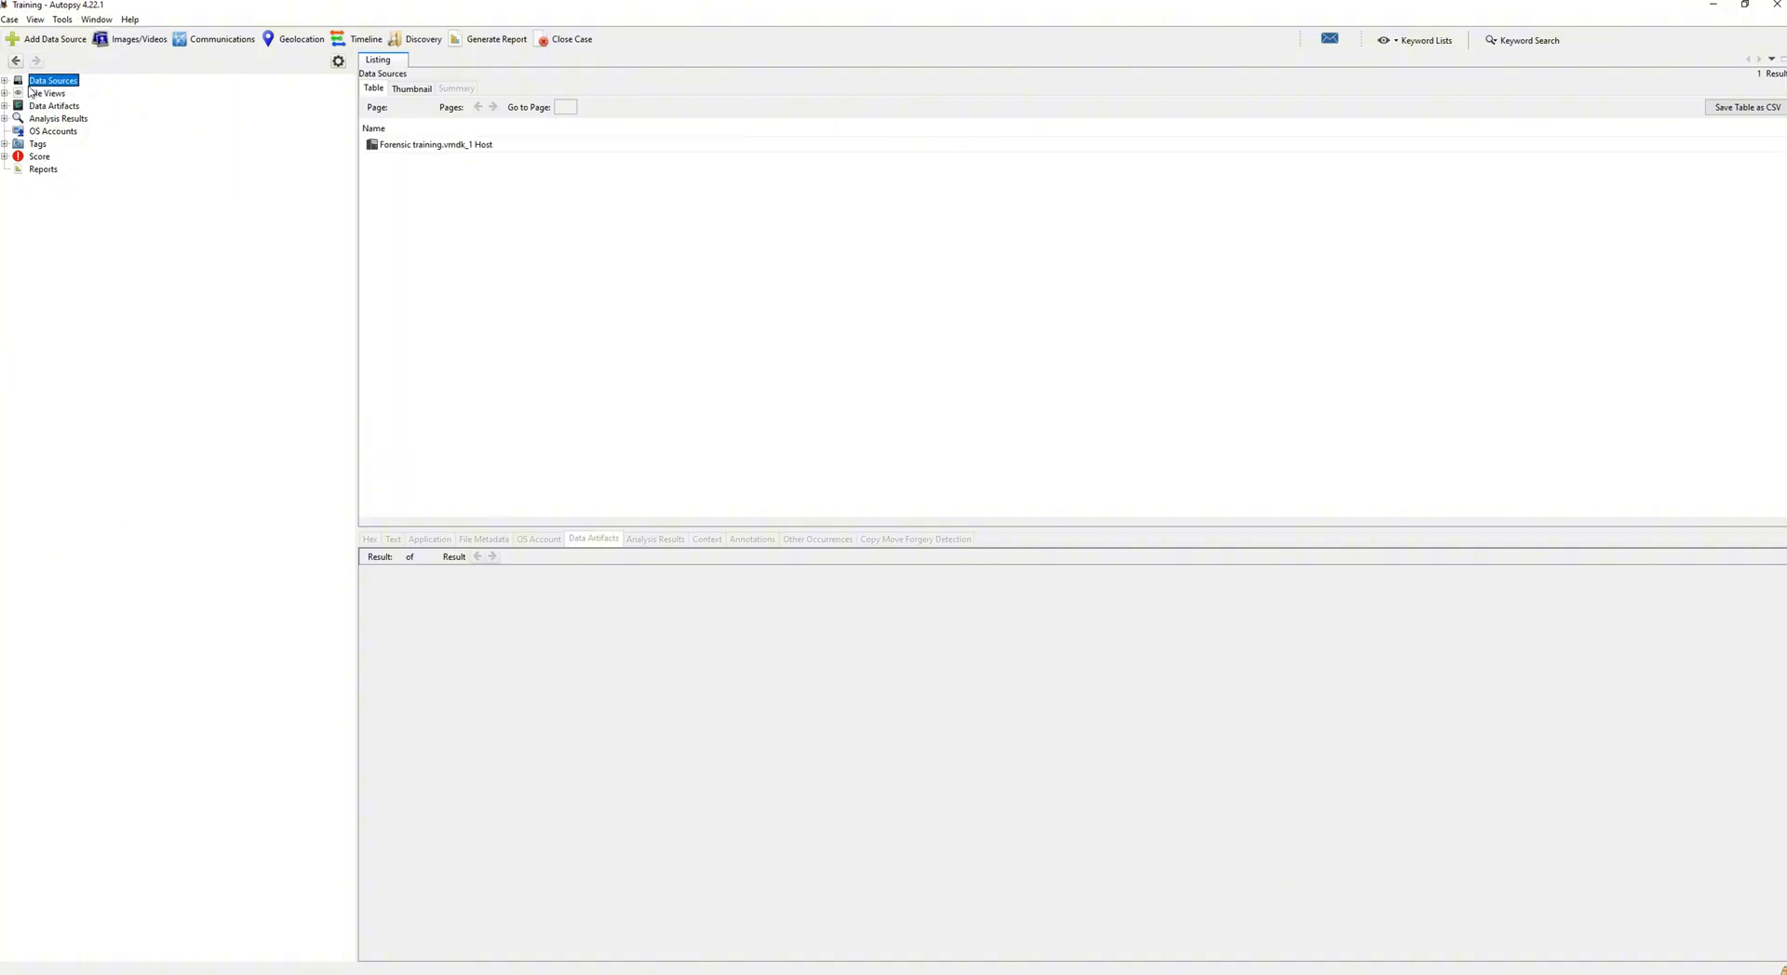
left_click(5, 81)
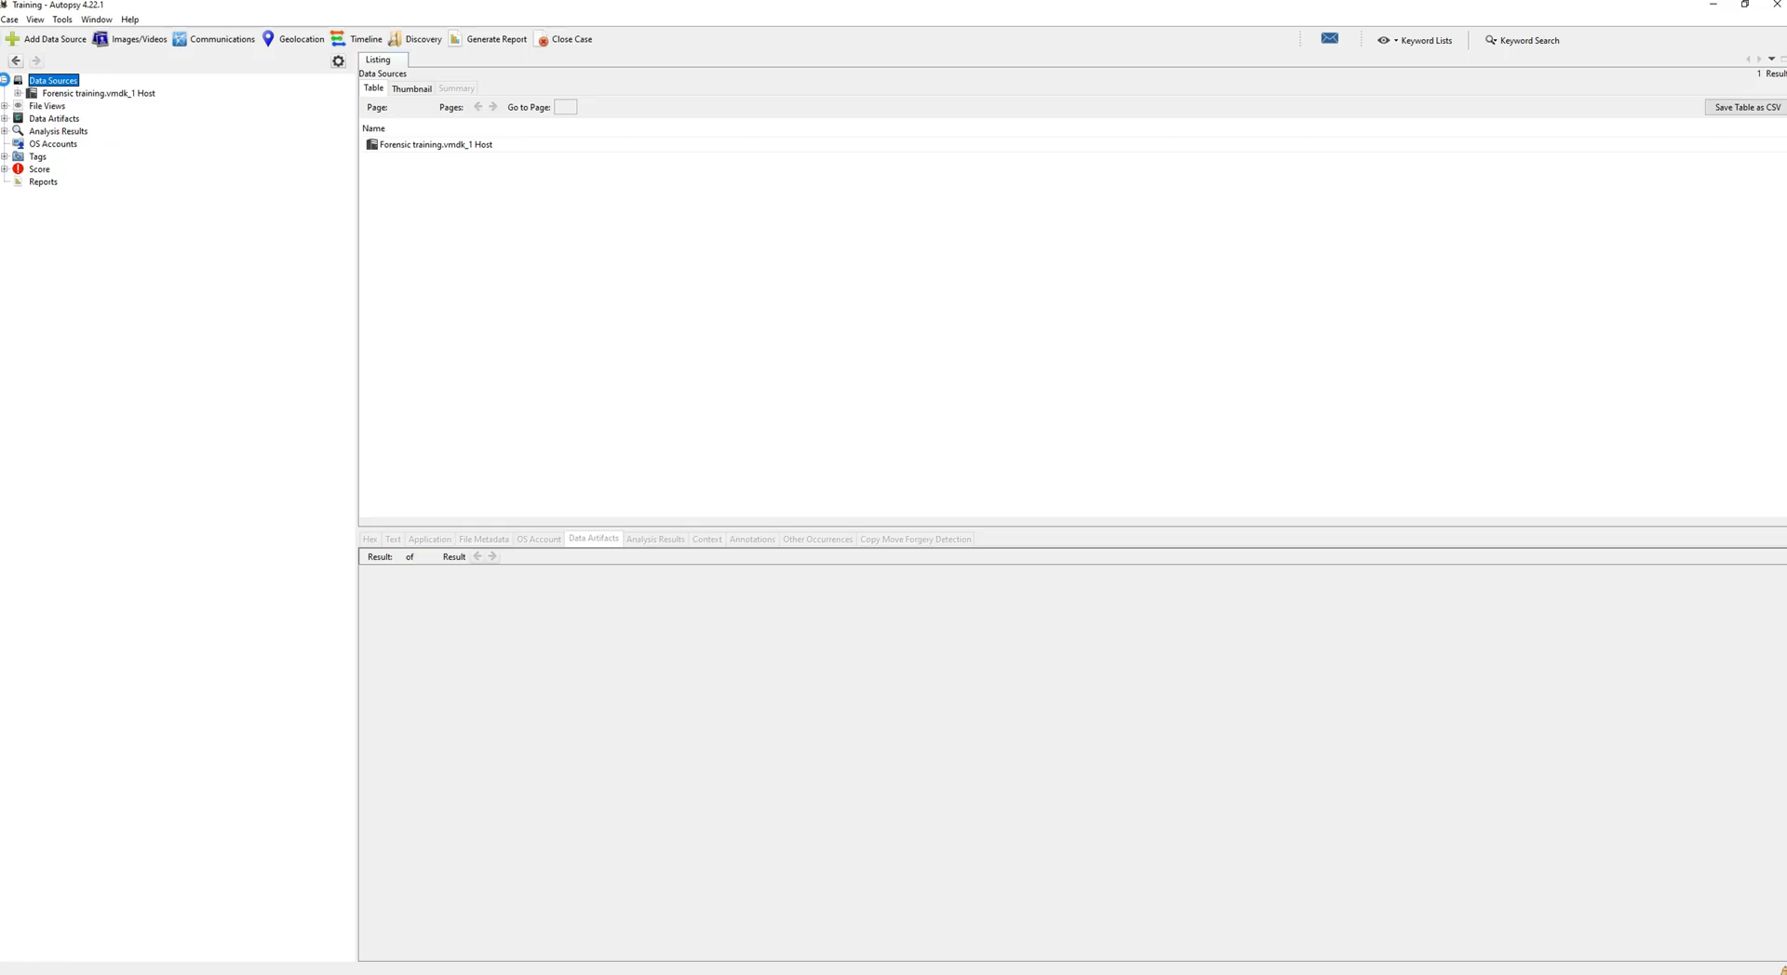
left_click(17, 94)
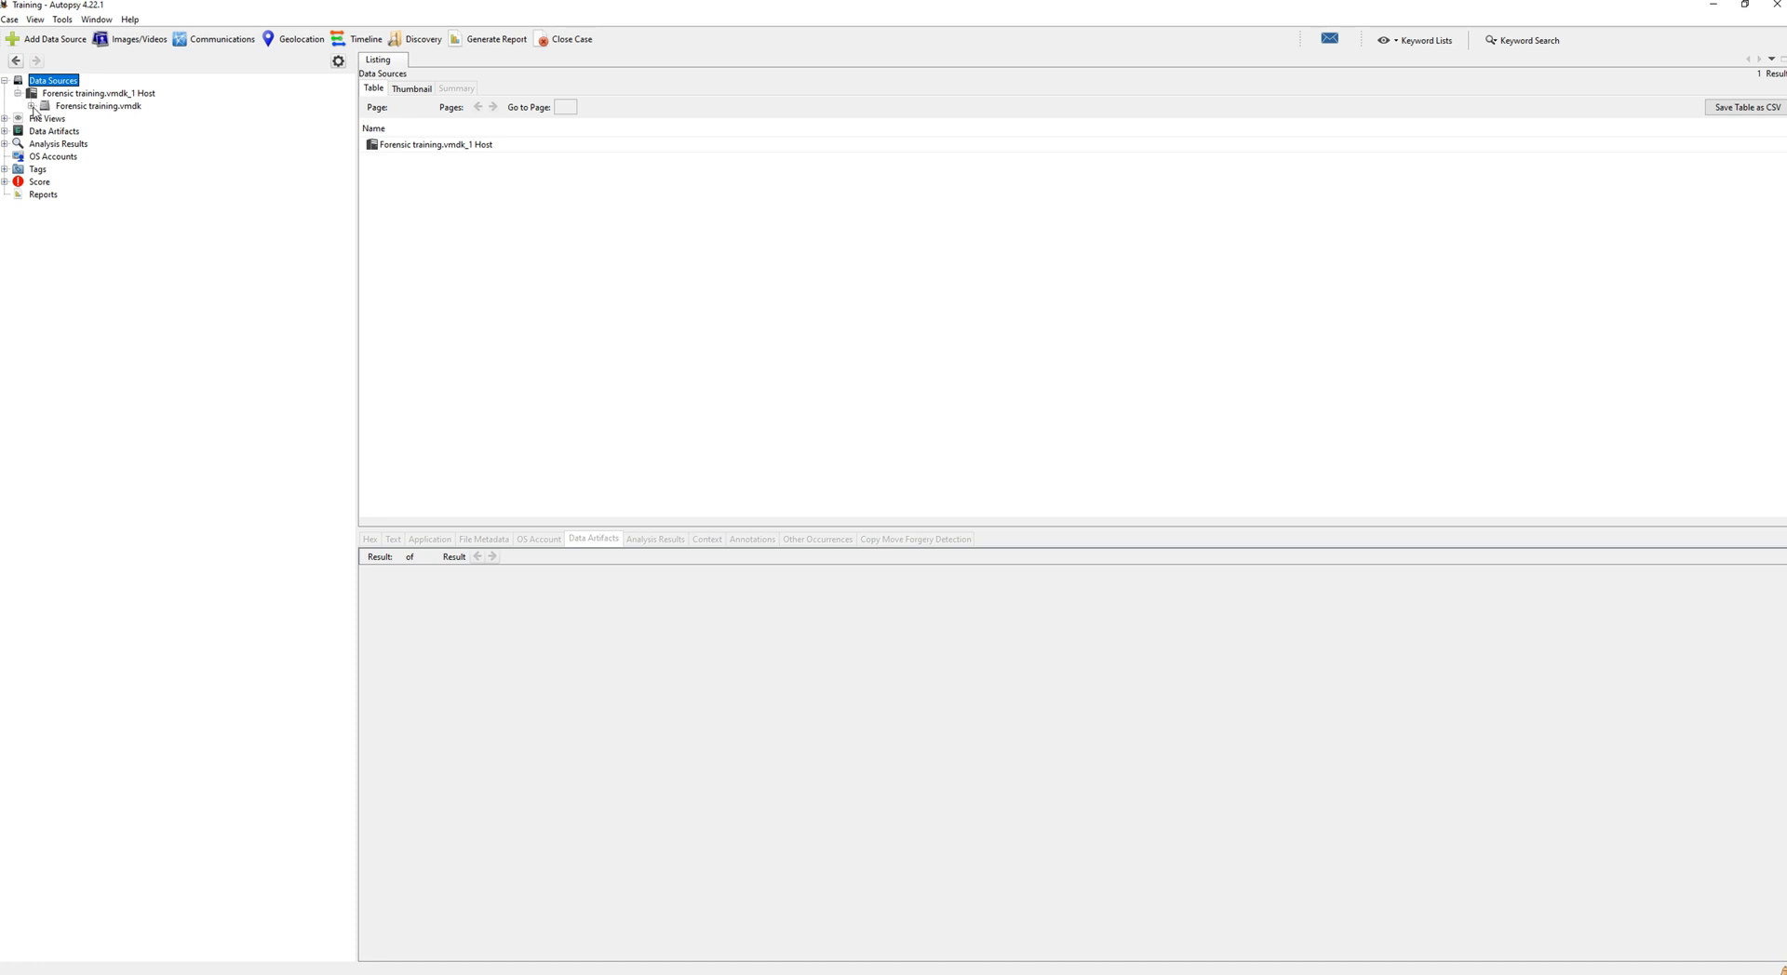
left_click(32, 107)
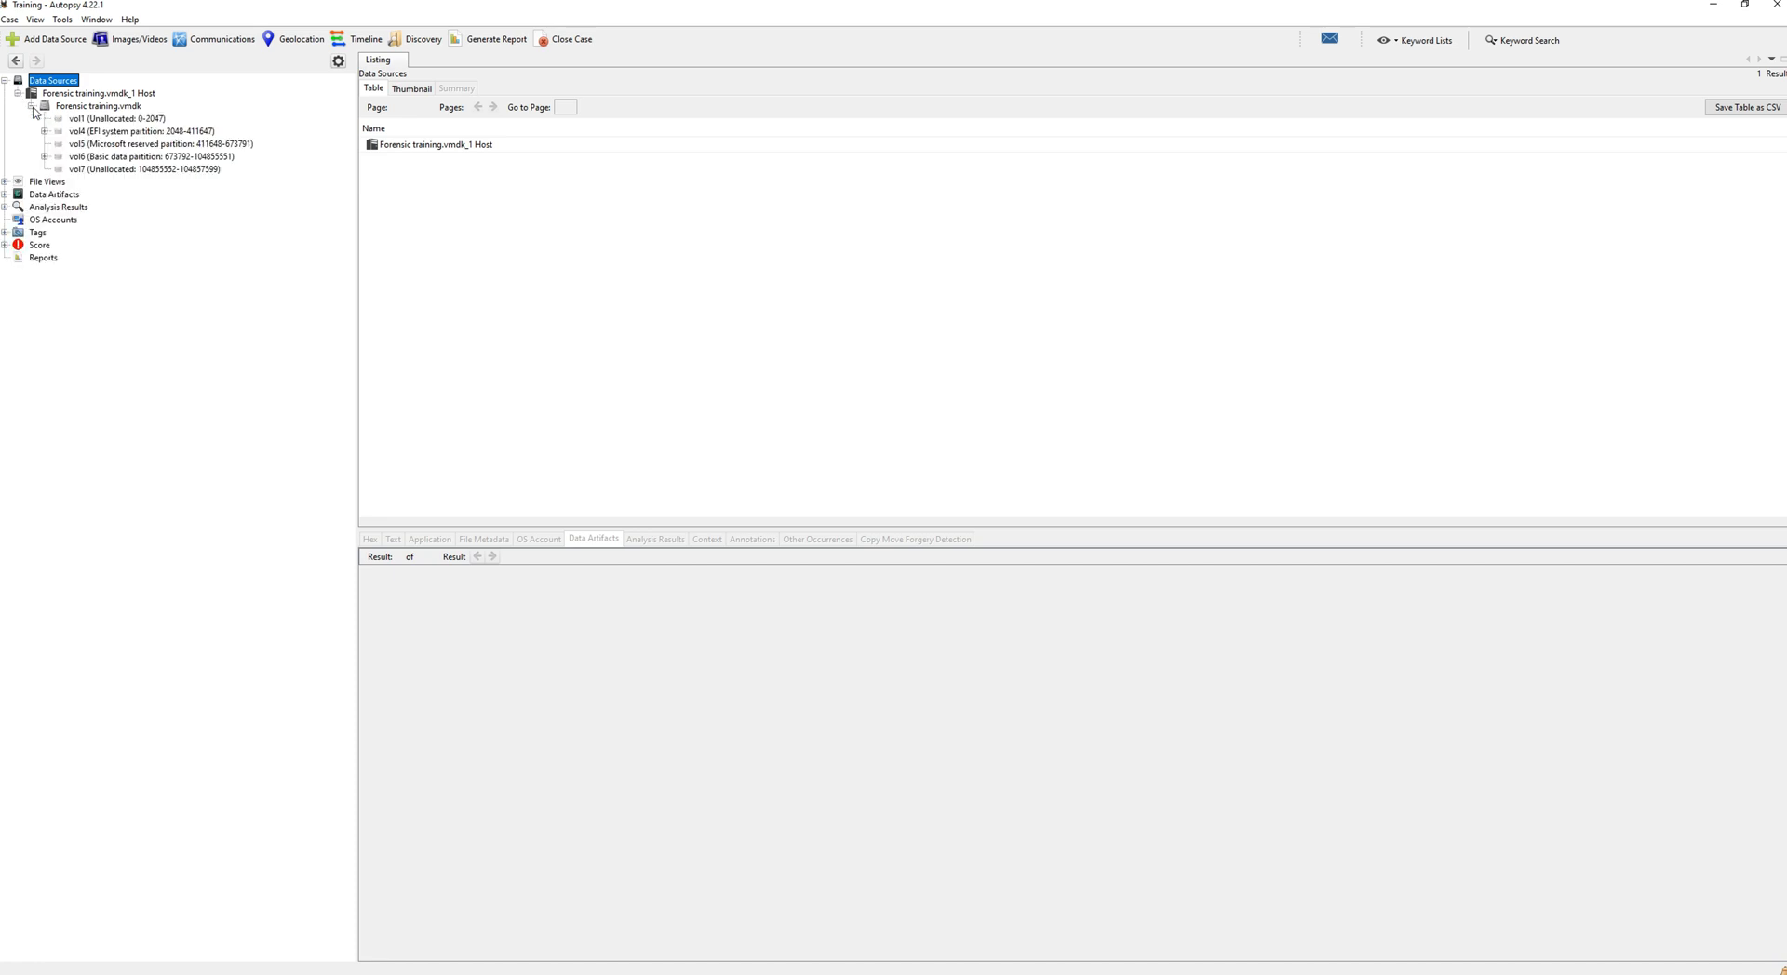
left_click(45, 156)
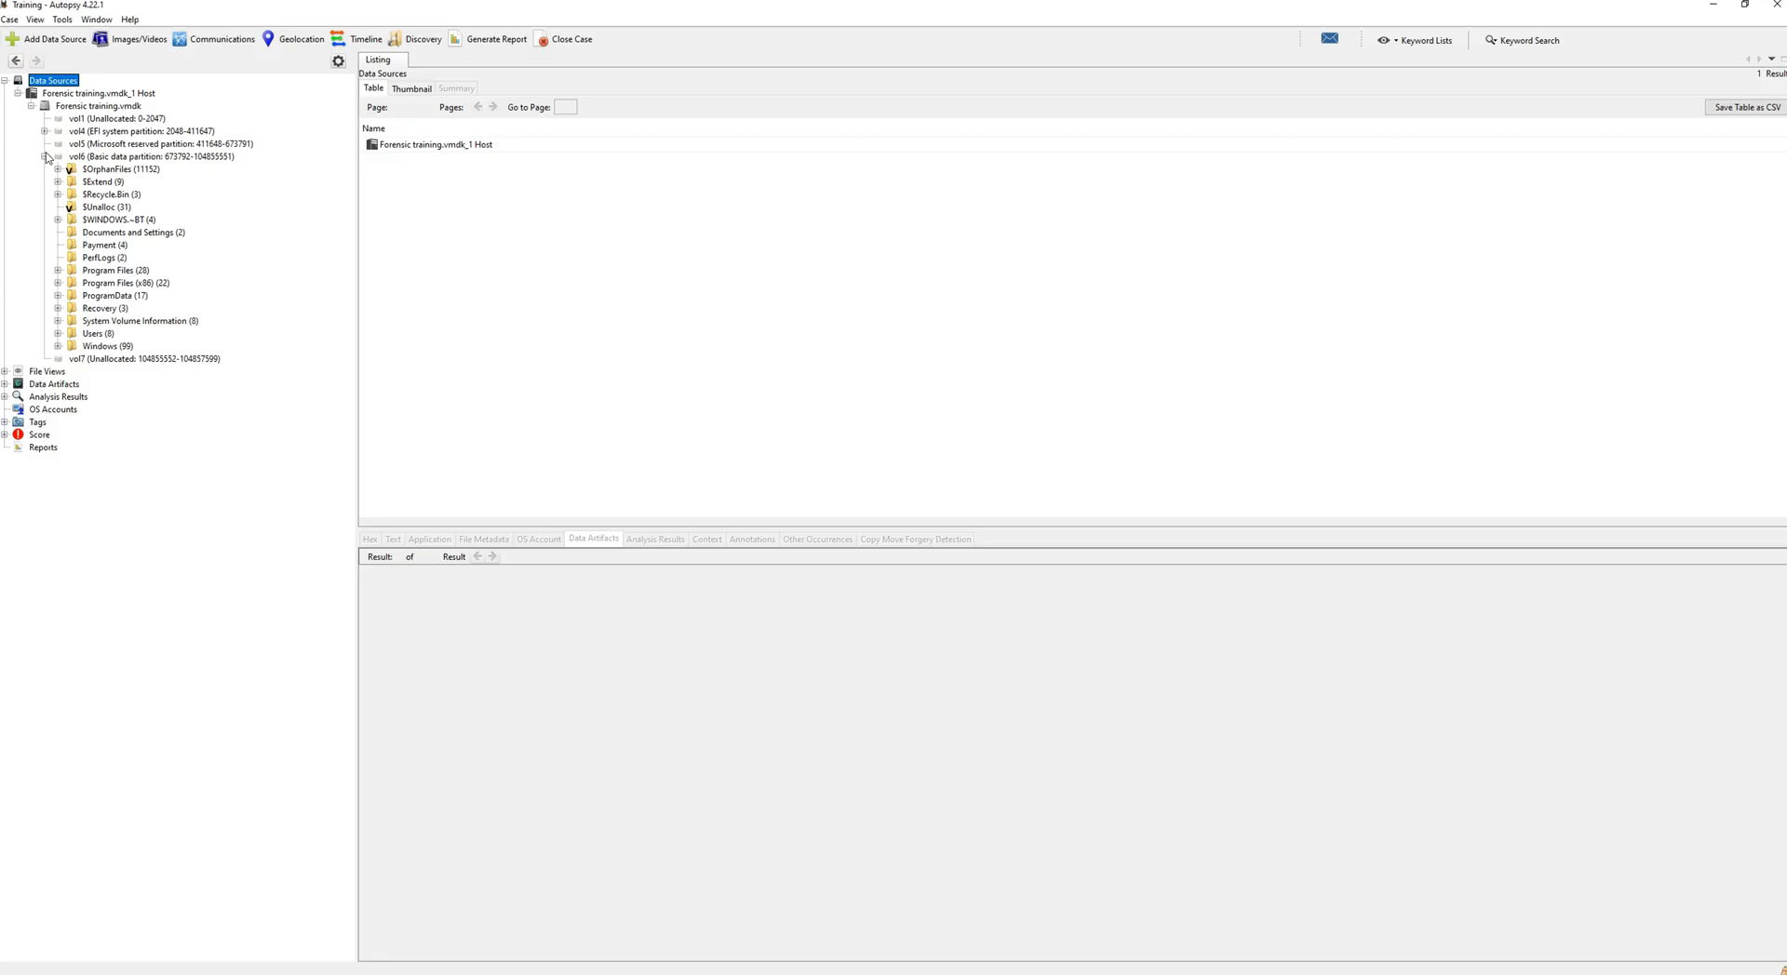
left_click(58, 334)
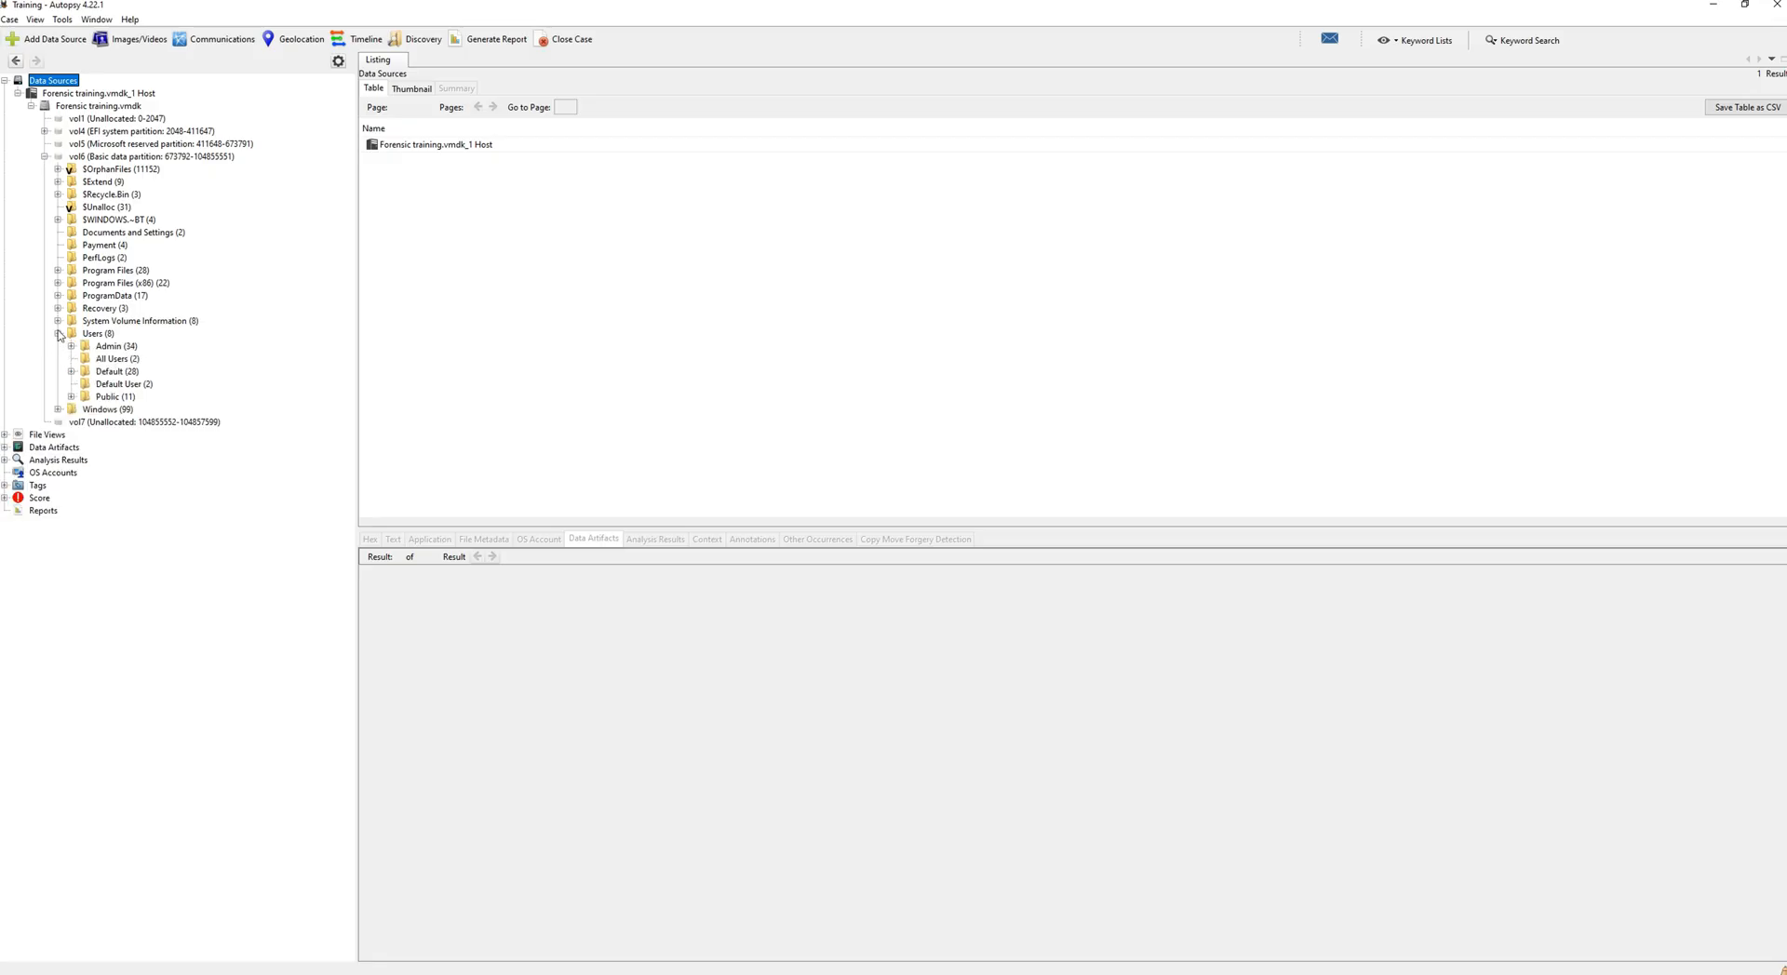
- Expand the Admin user folder and list the contents of its Desktop, Documents and Downloads folders
left_click(107, 347)
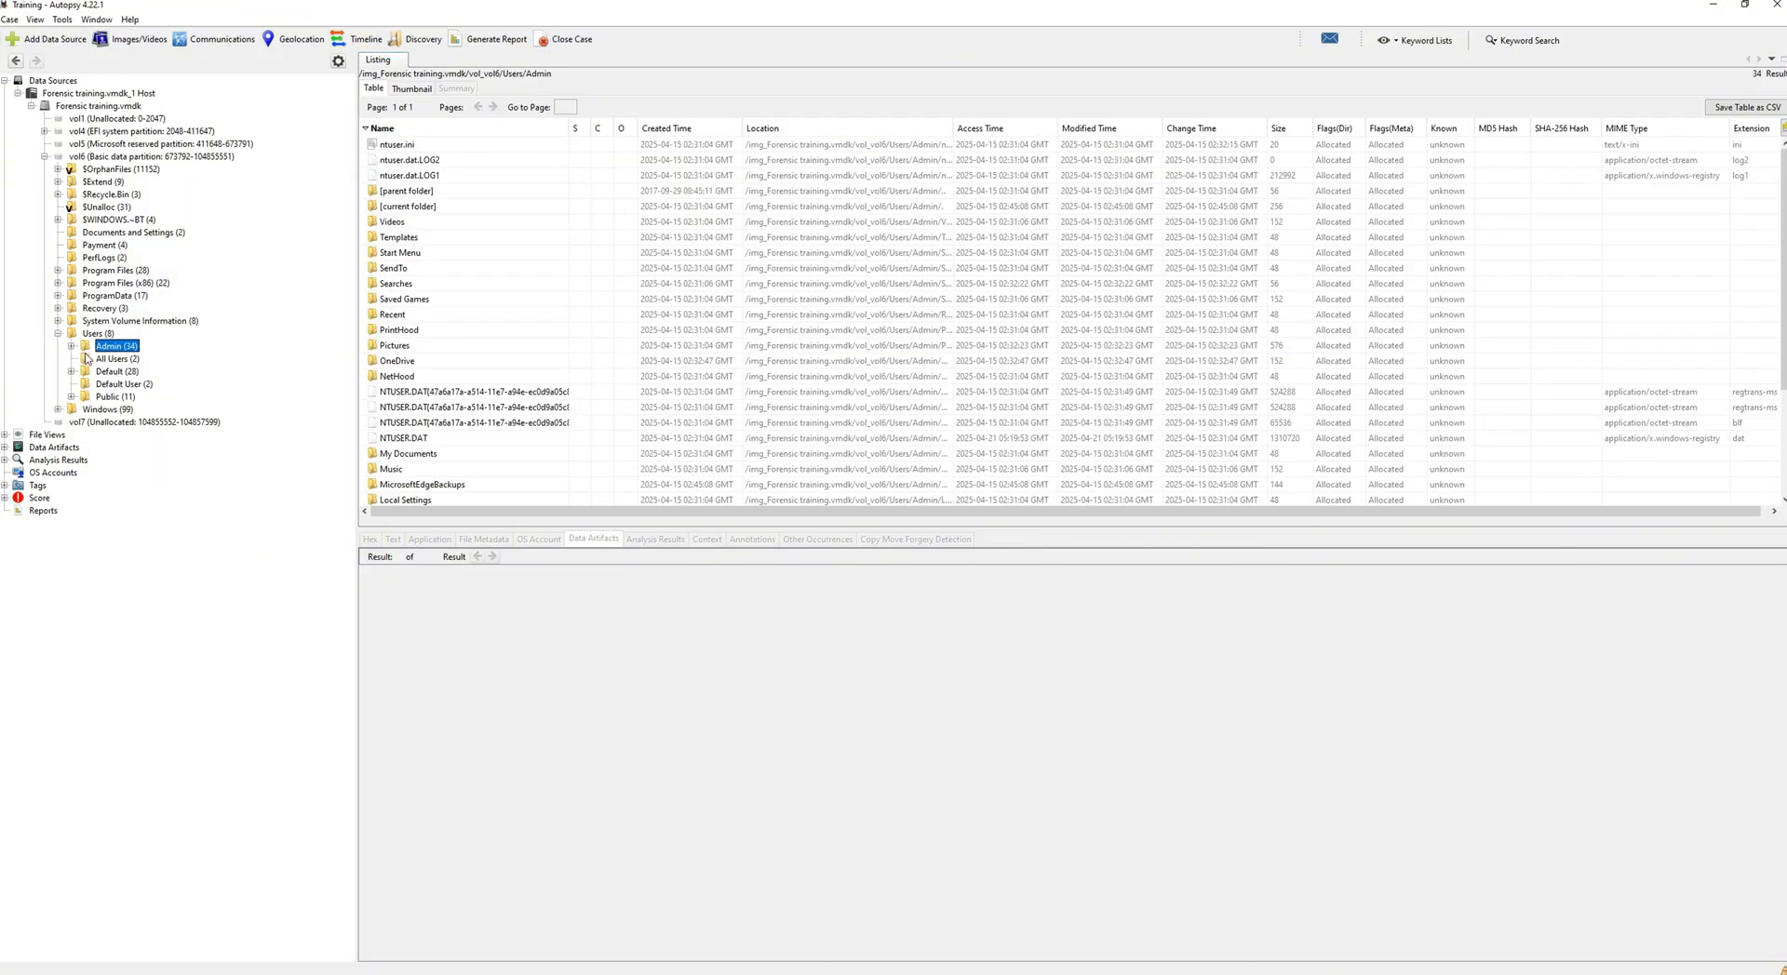
left_click(72, 347)
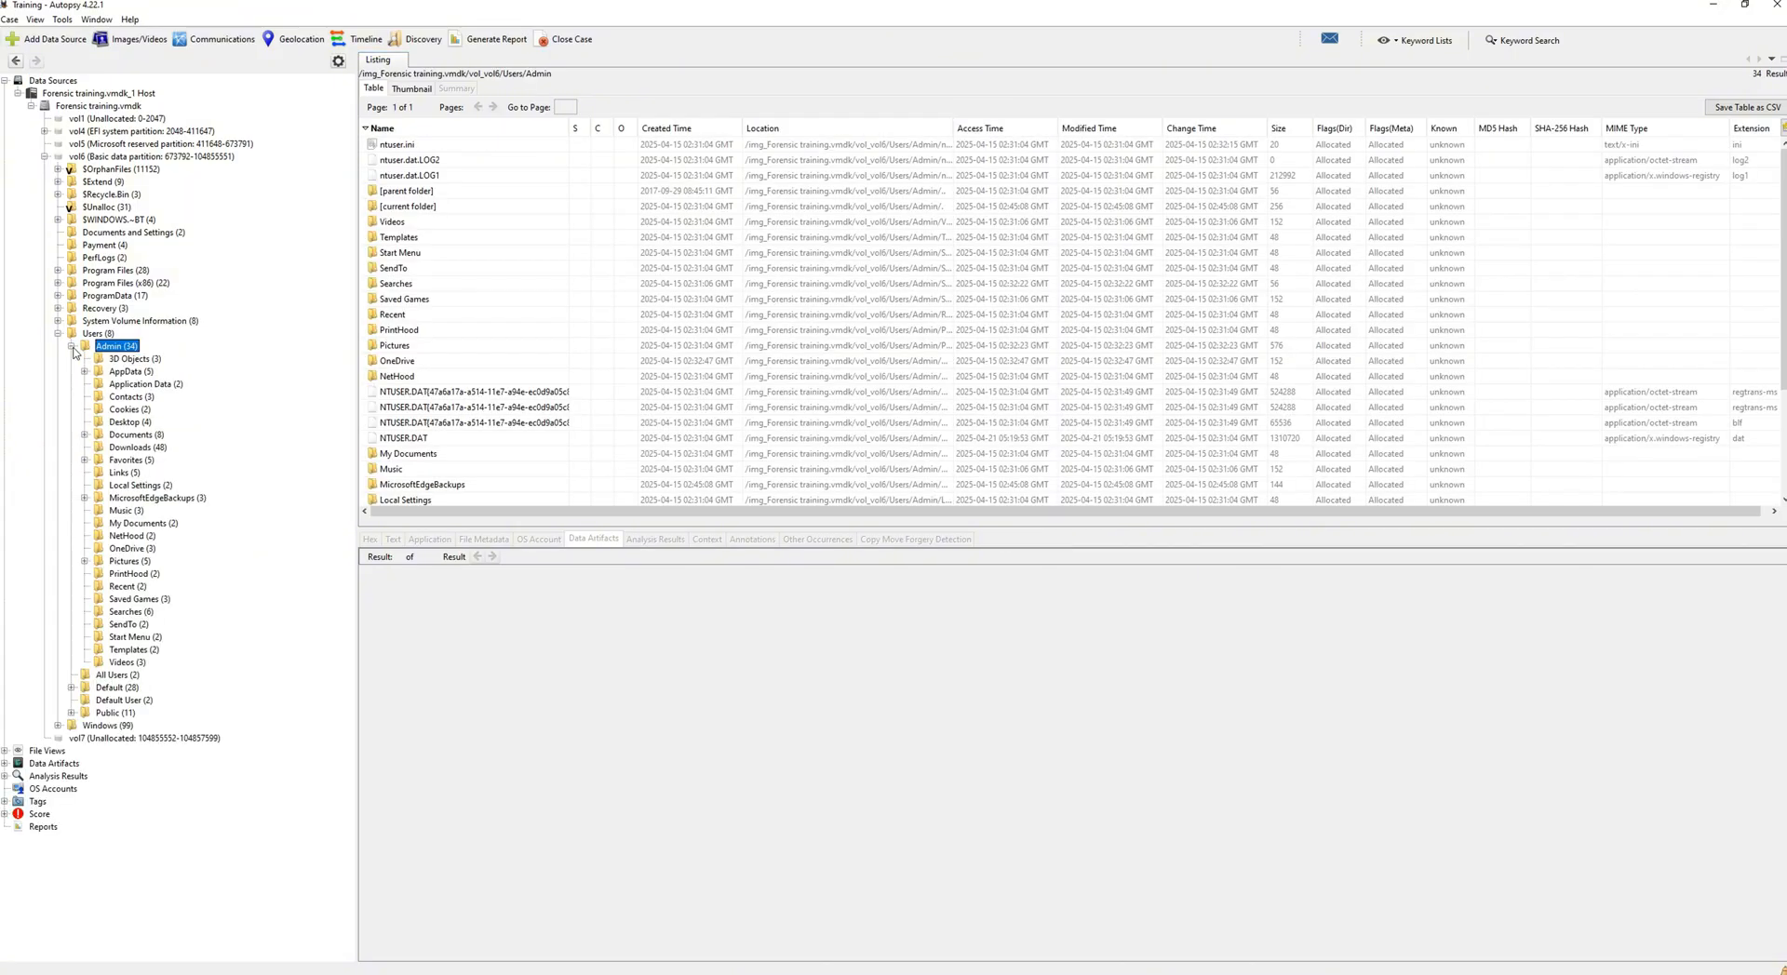
left_click(121, 424)
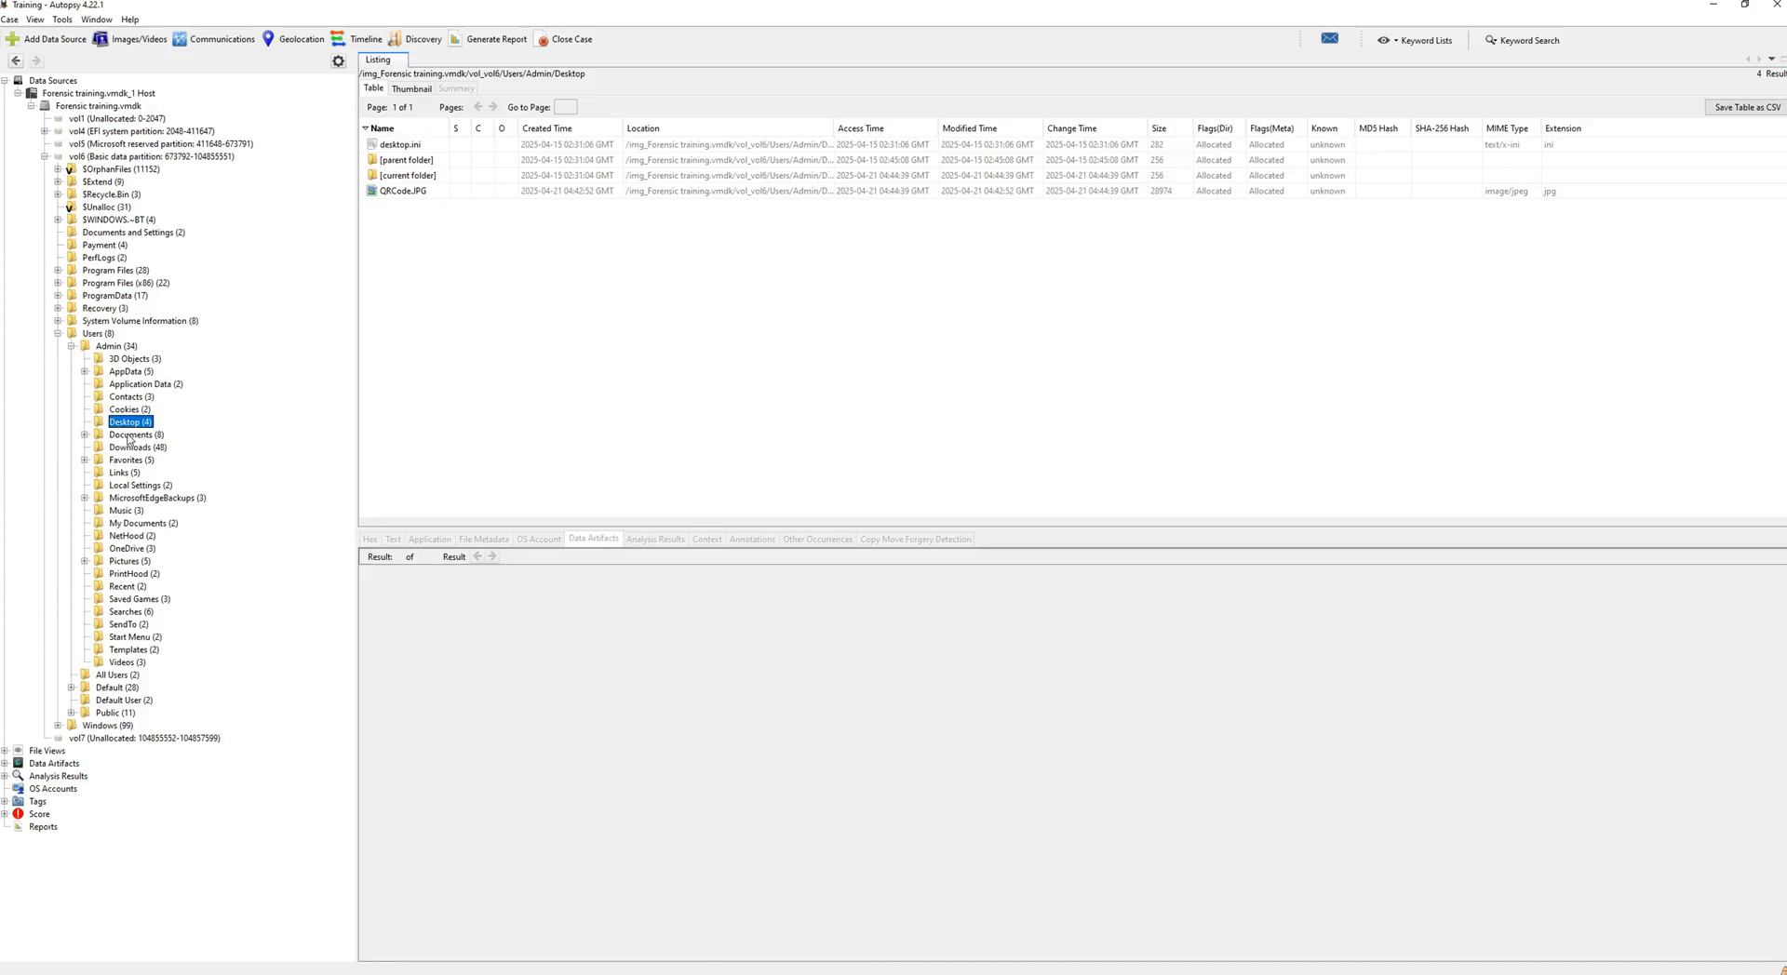
left_click(129, 435)
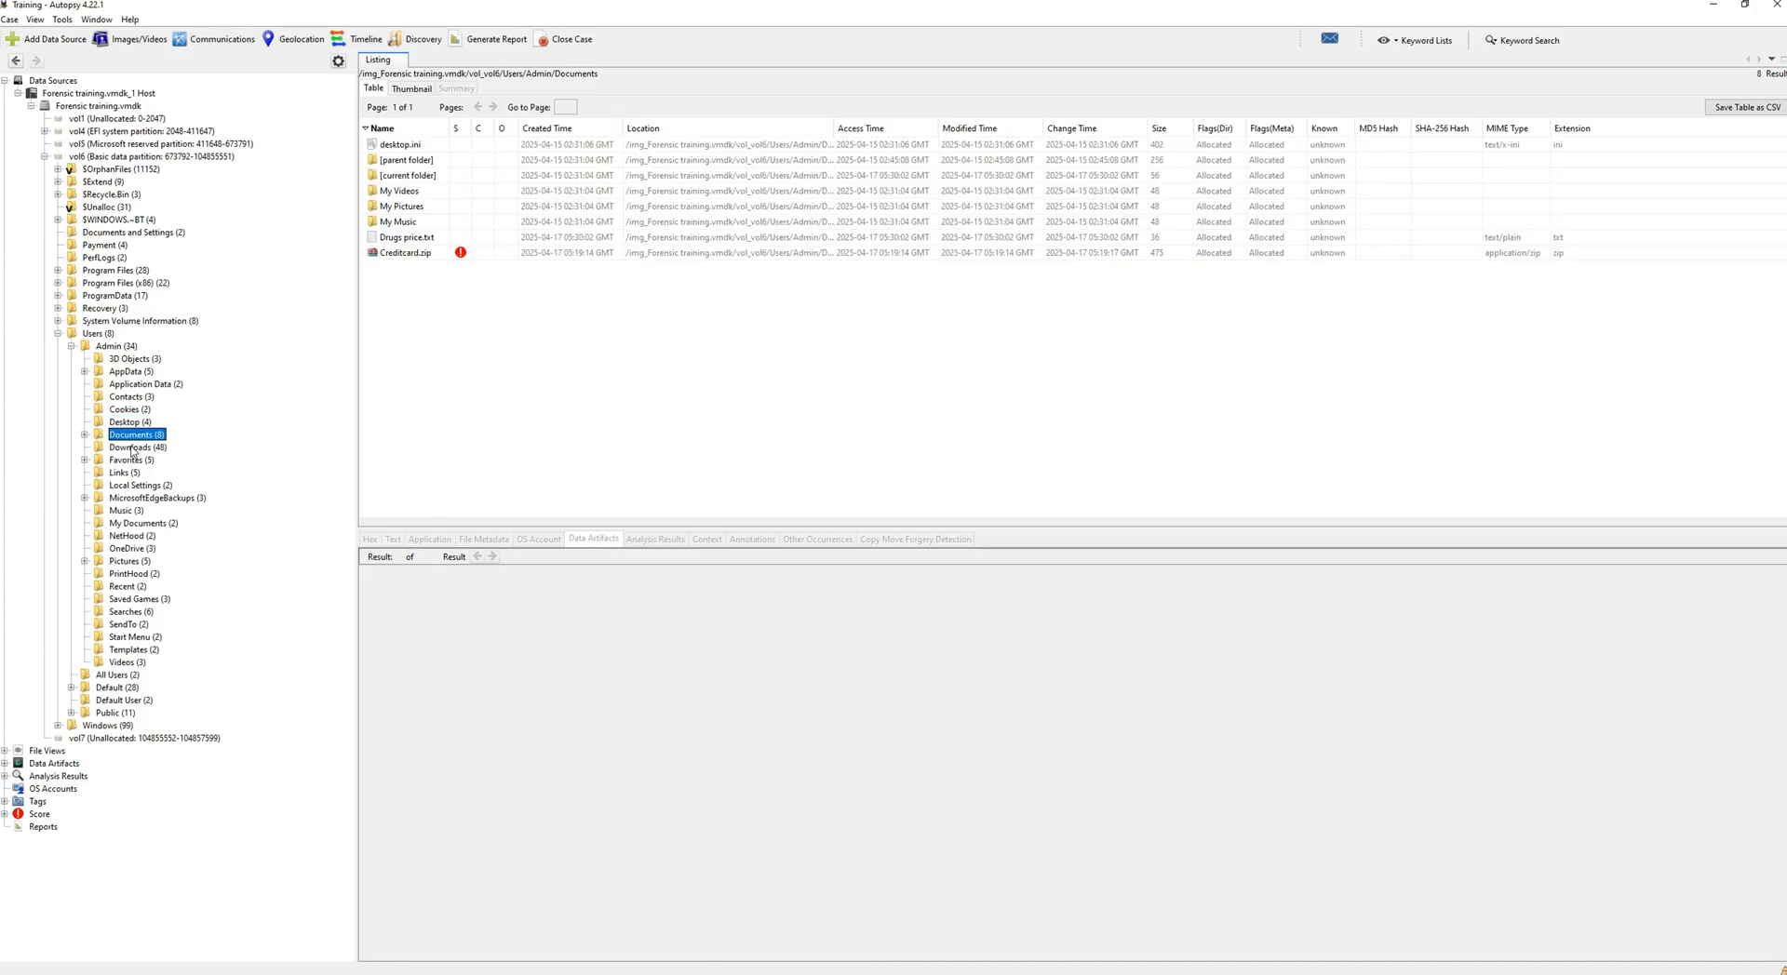
left_click(131, 448)
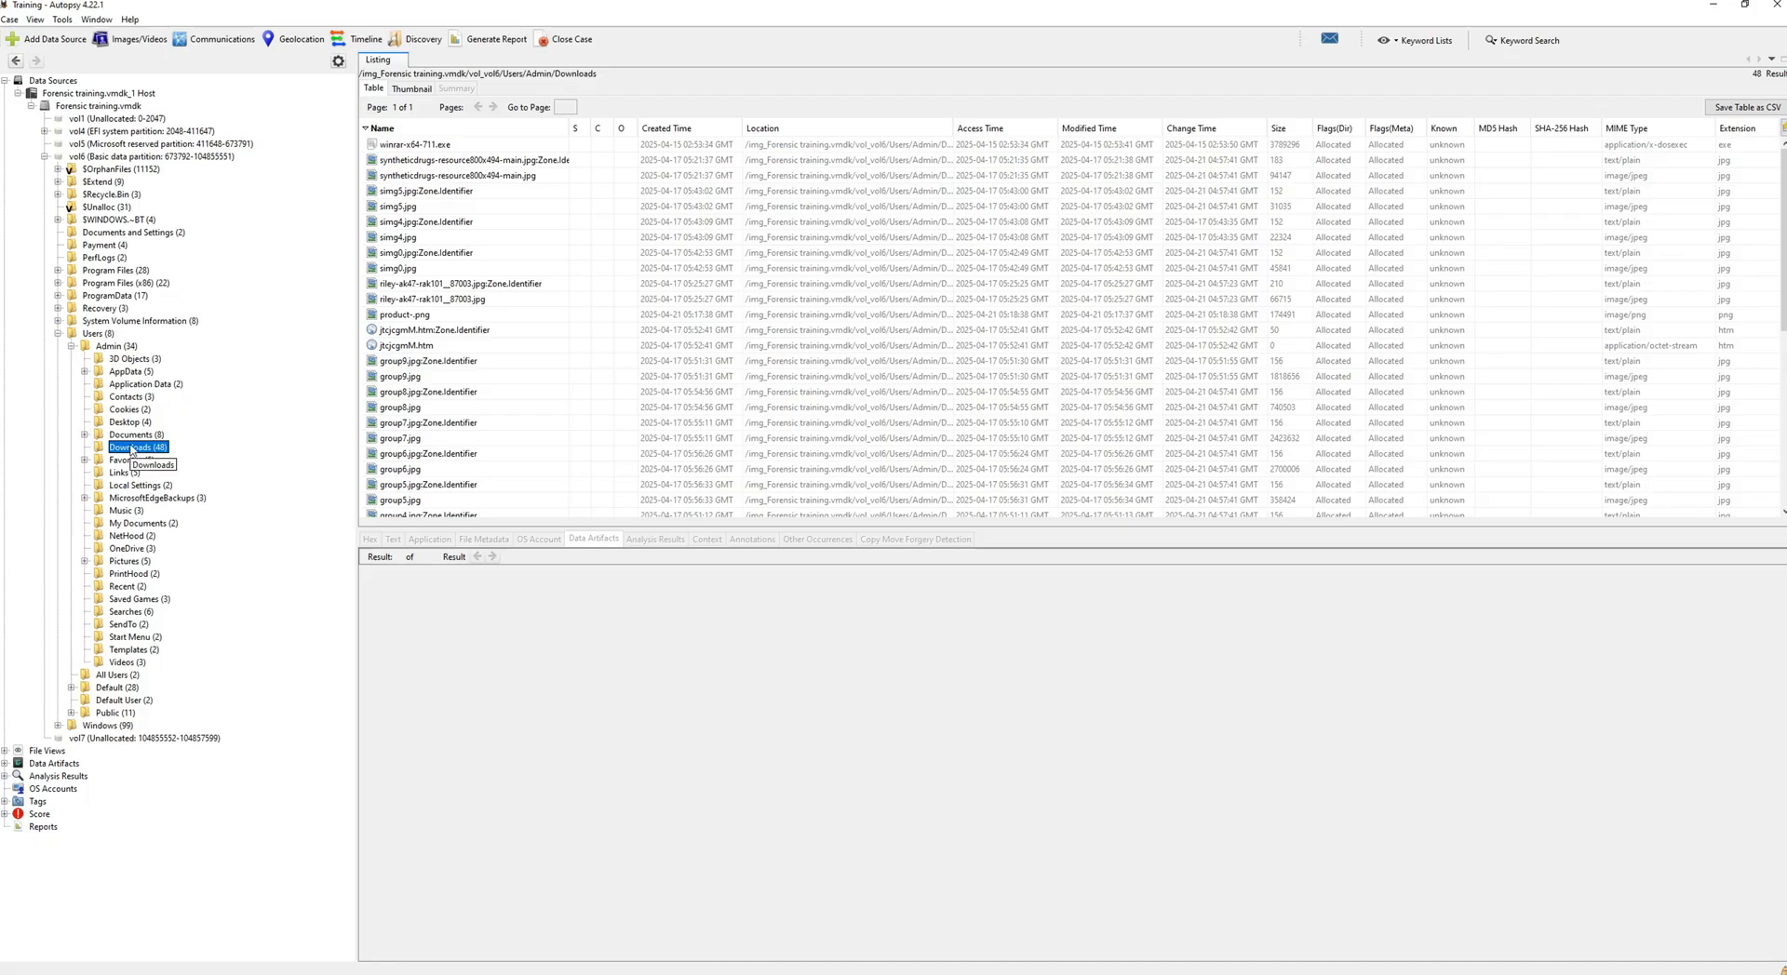
- Collapse the Data Sources tree and expand File Views down to the file types sorted by extension
left_click(18, 94)
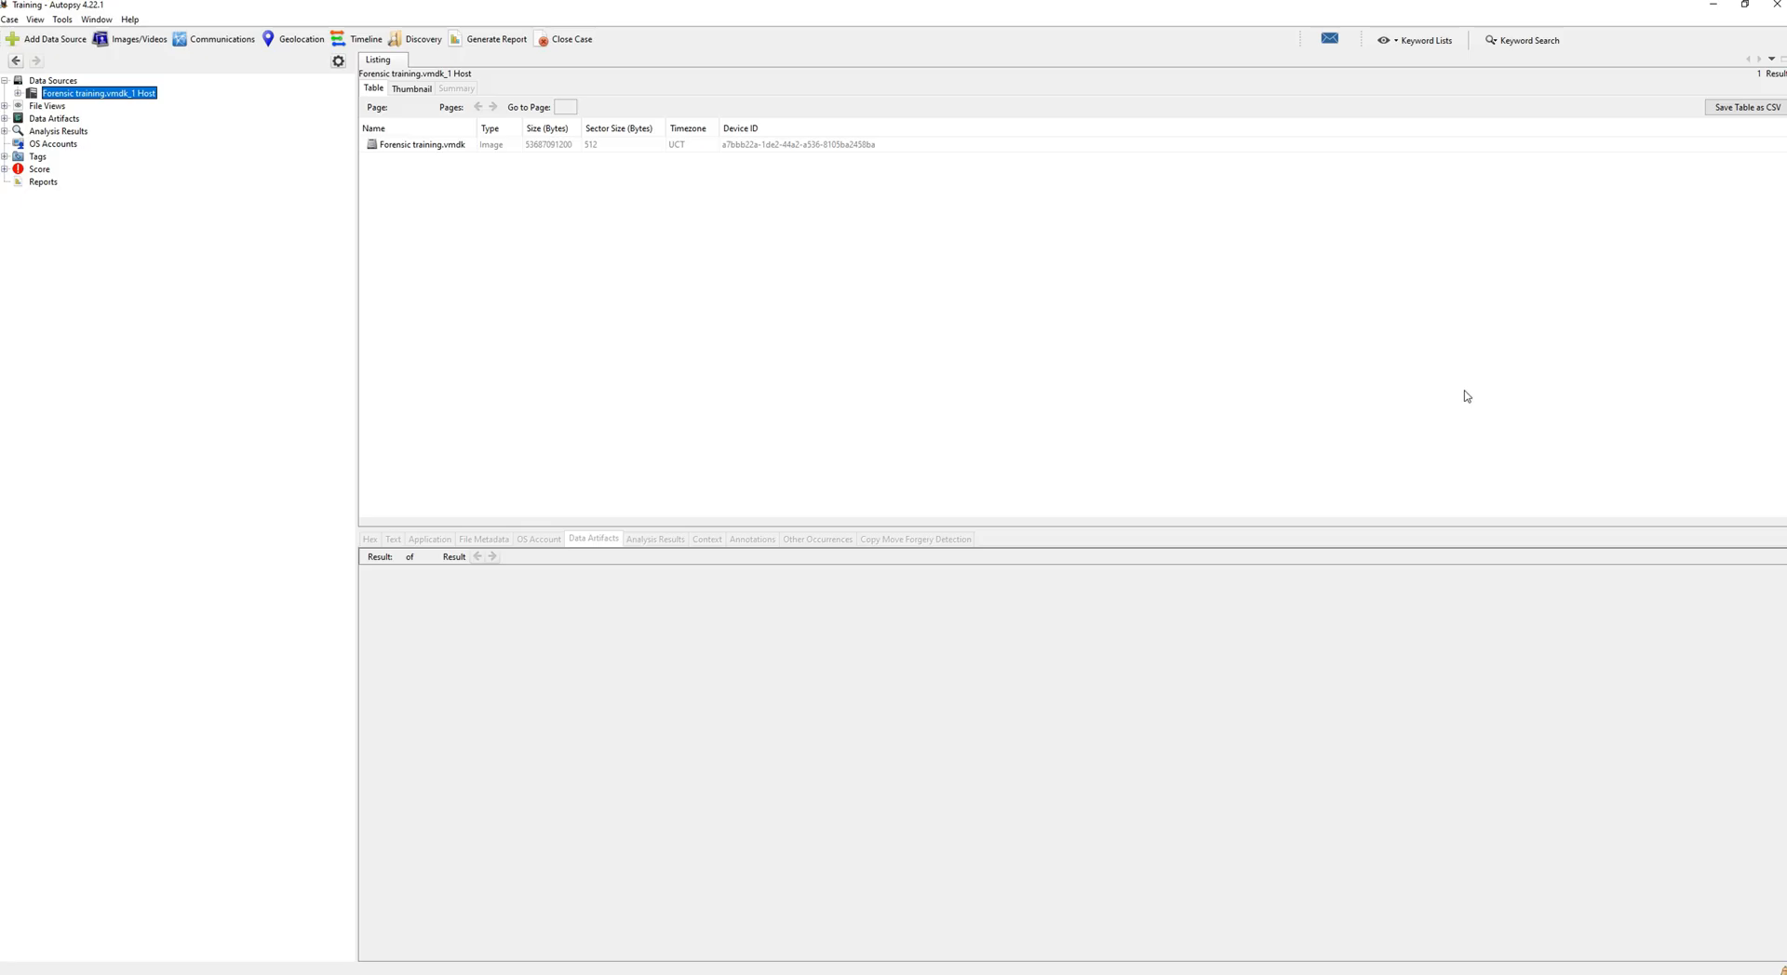
left_click(5, 81)
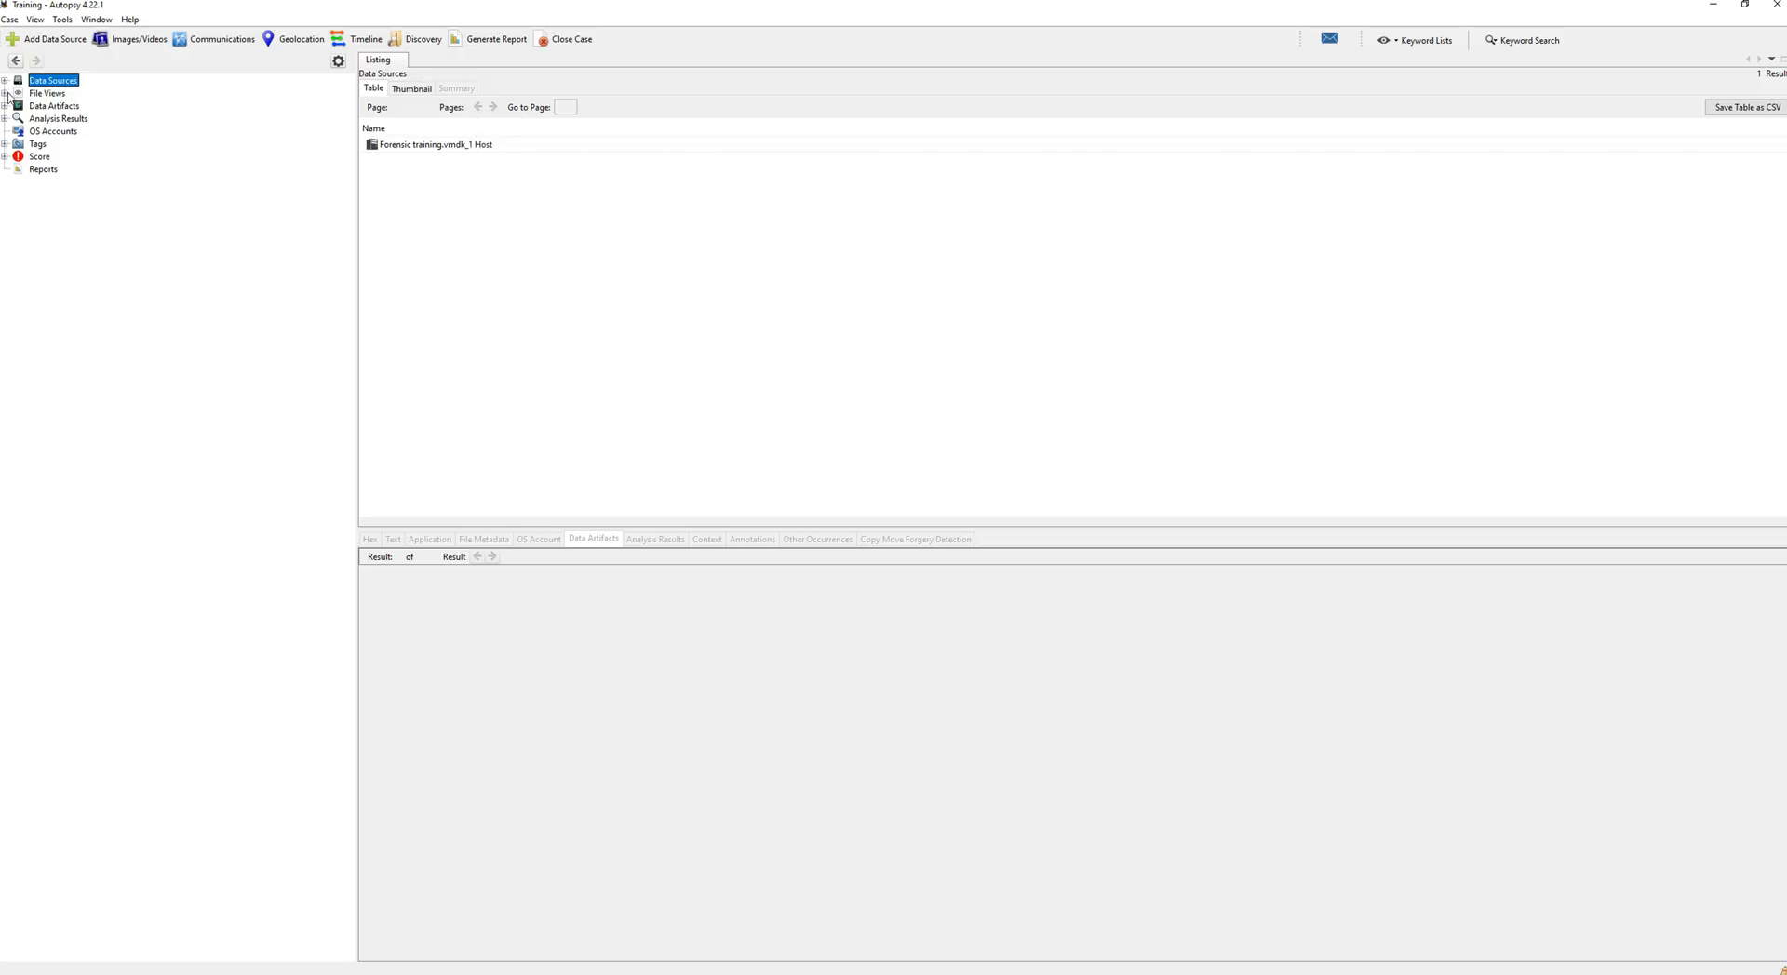
left_click(6, 94)
left_click(5, 93)
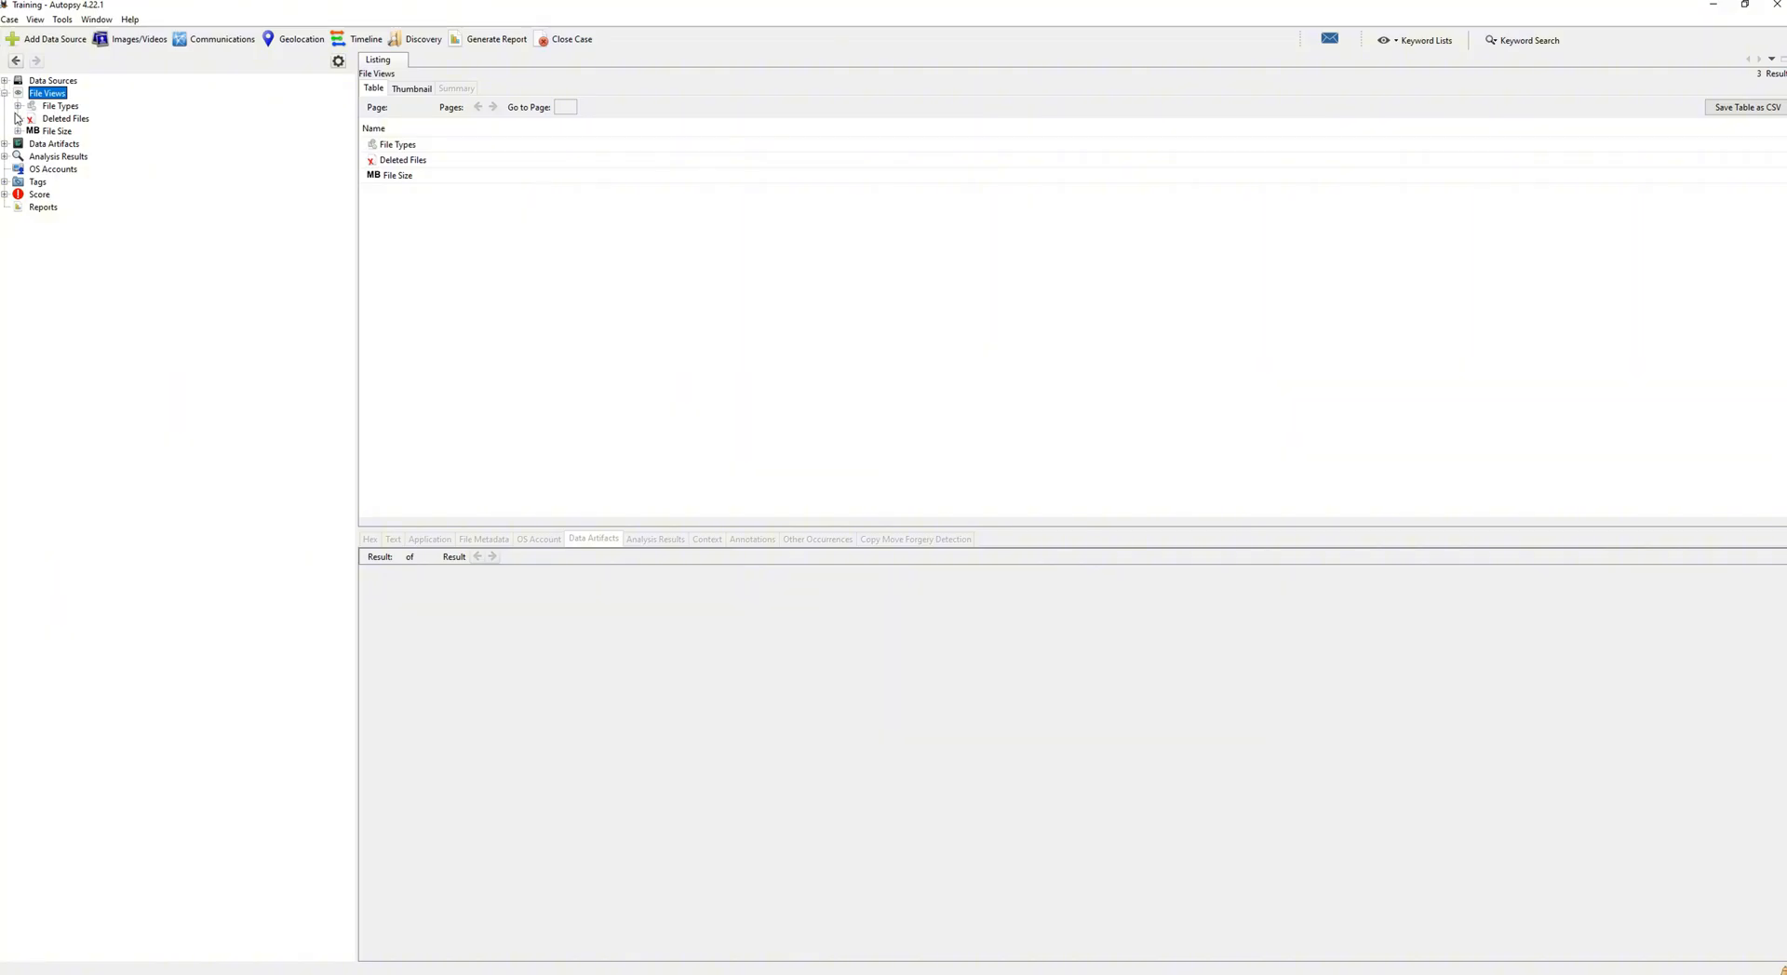
left_click(17, 106)
left_click(41, 120)
left_click(31, 118)
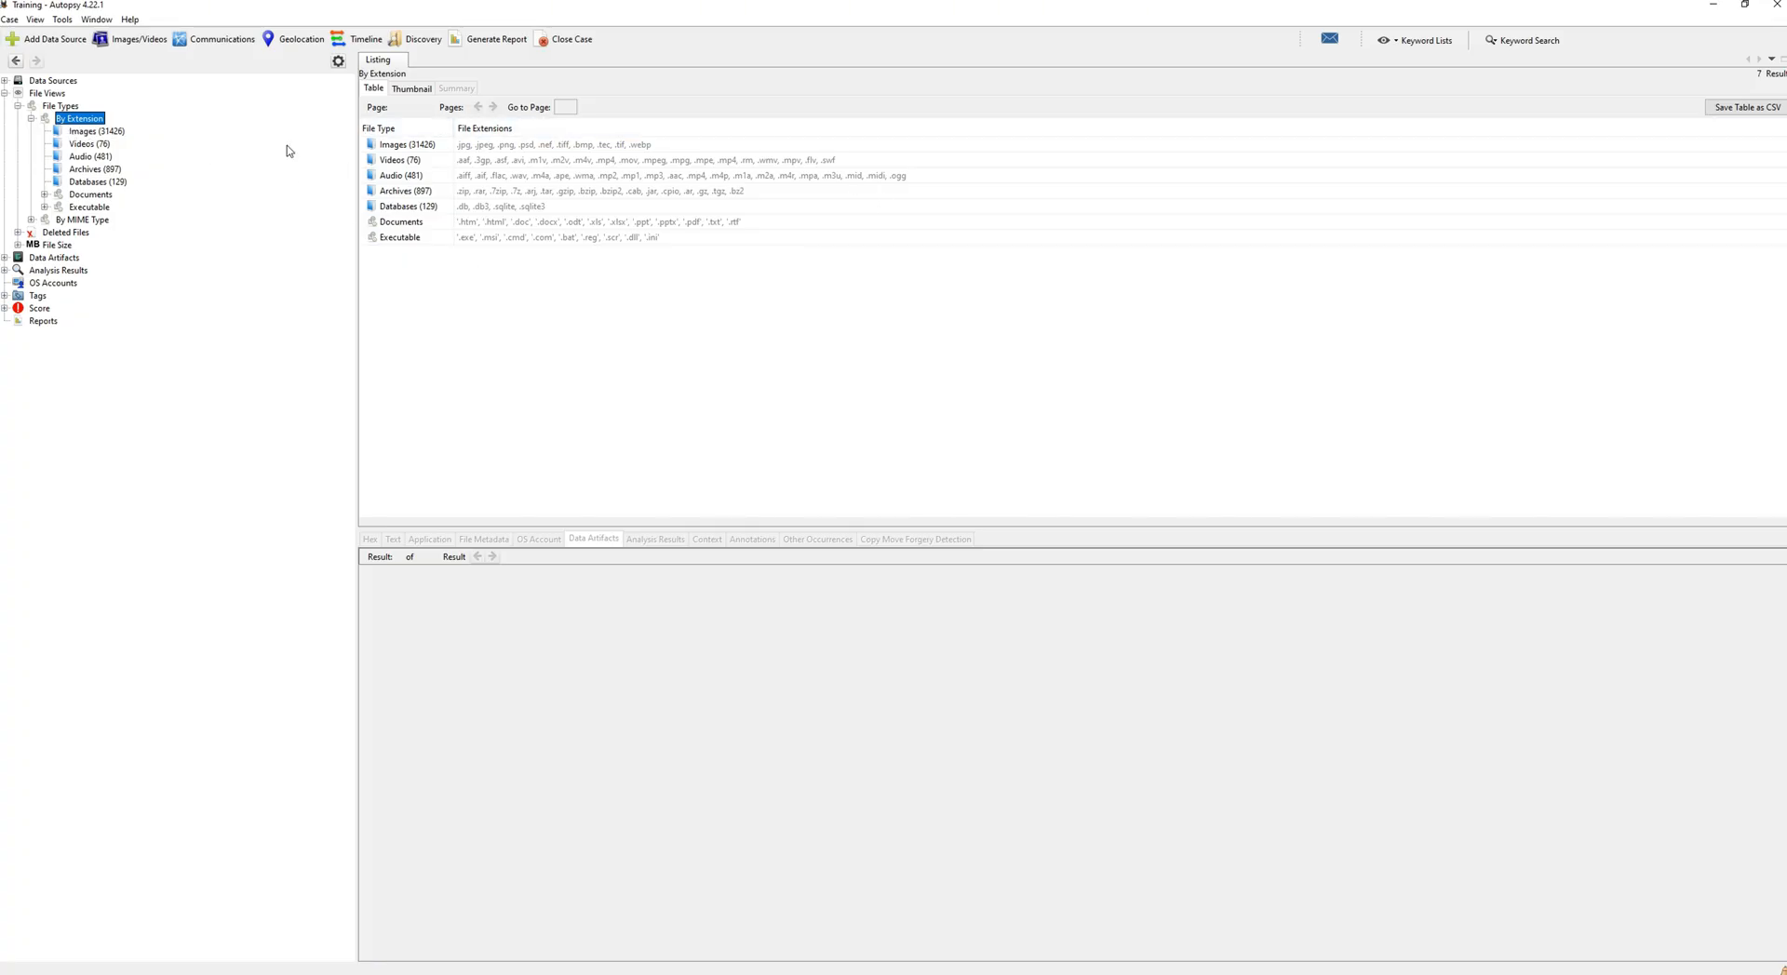
- List the image files by extension and preview yt_60x42.png, yawning.png, xk_16x11.png and xpwidget_gradient.png
left_click(93, 133)
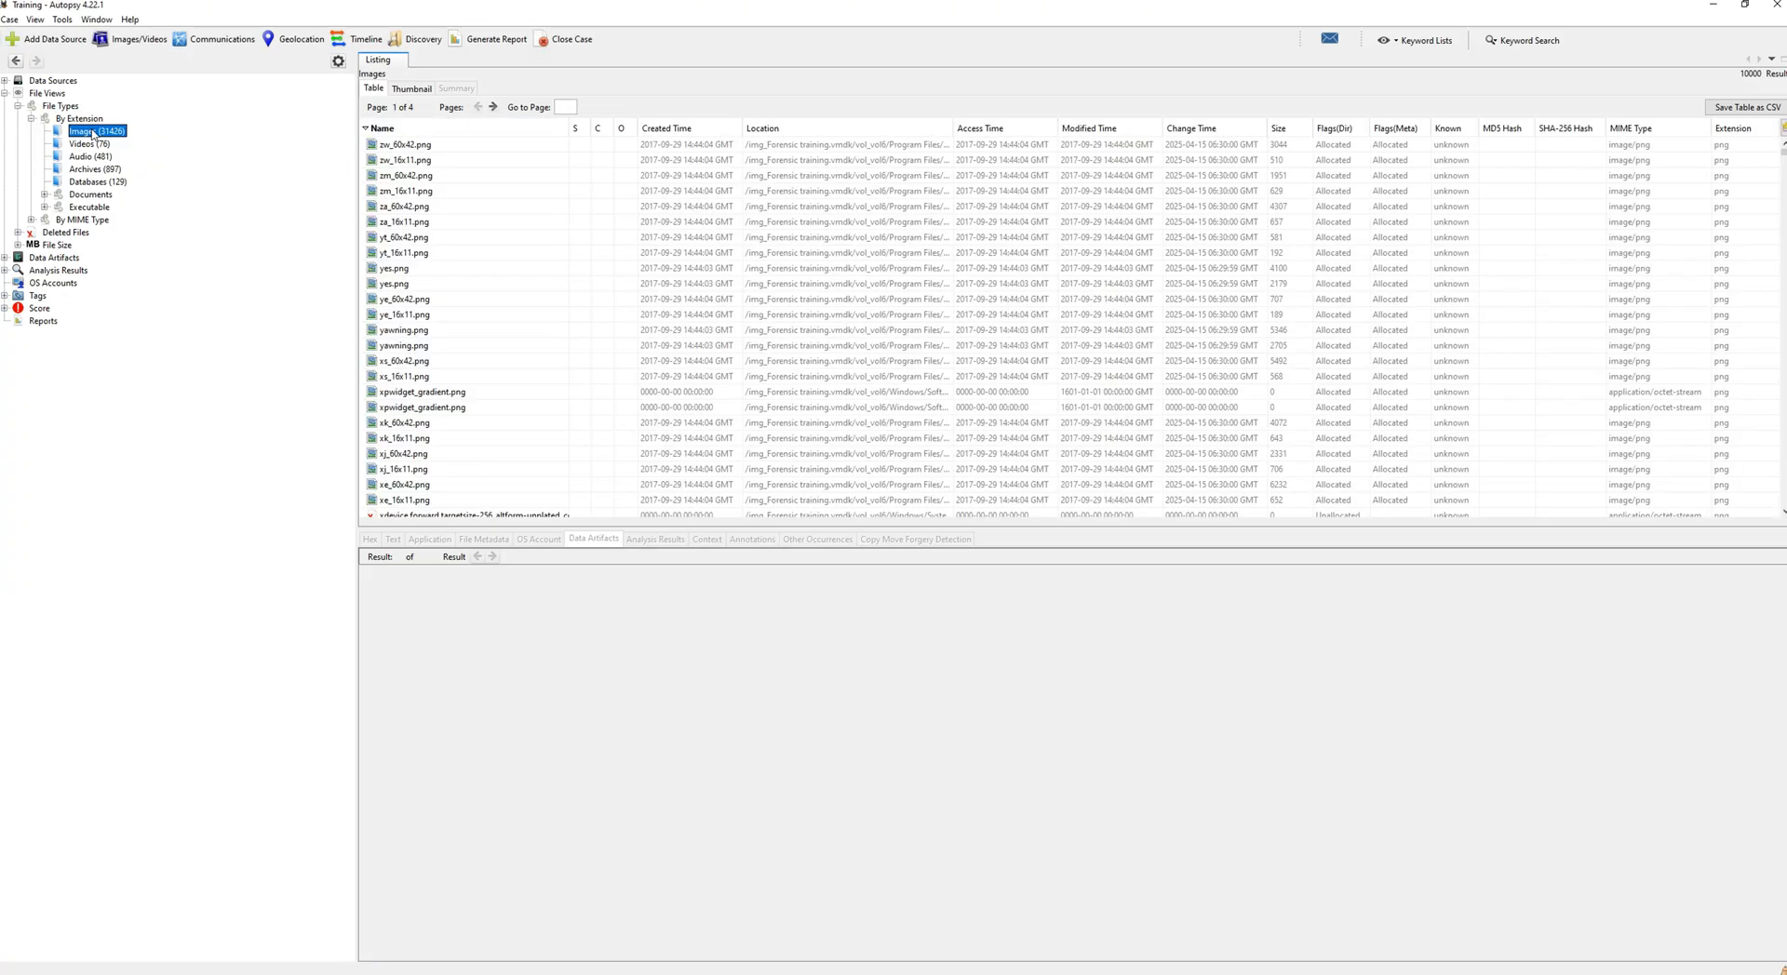
left_click(402, 238)
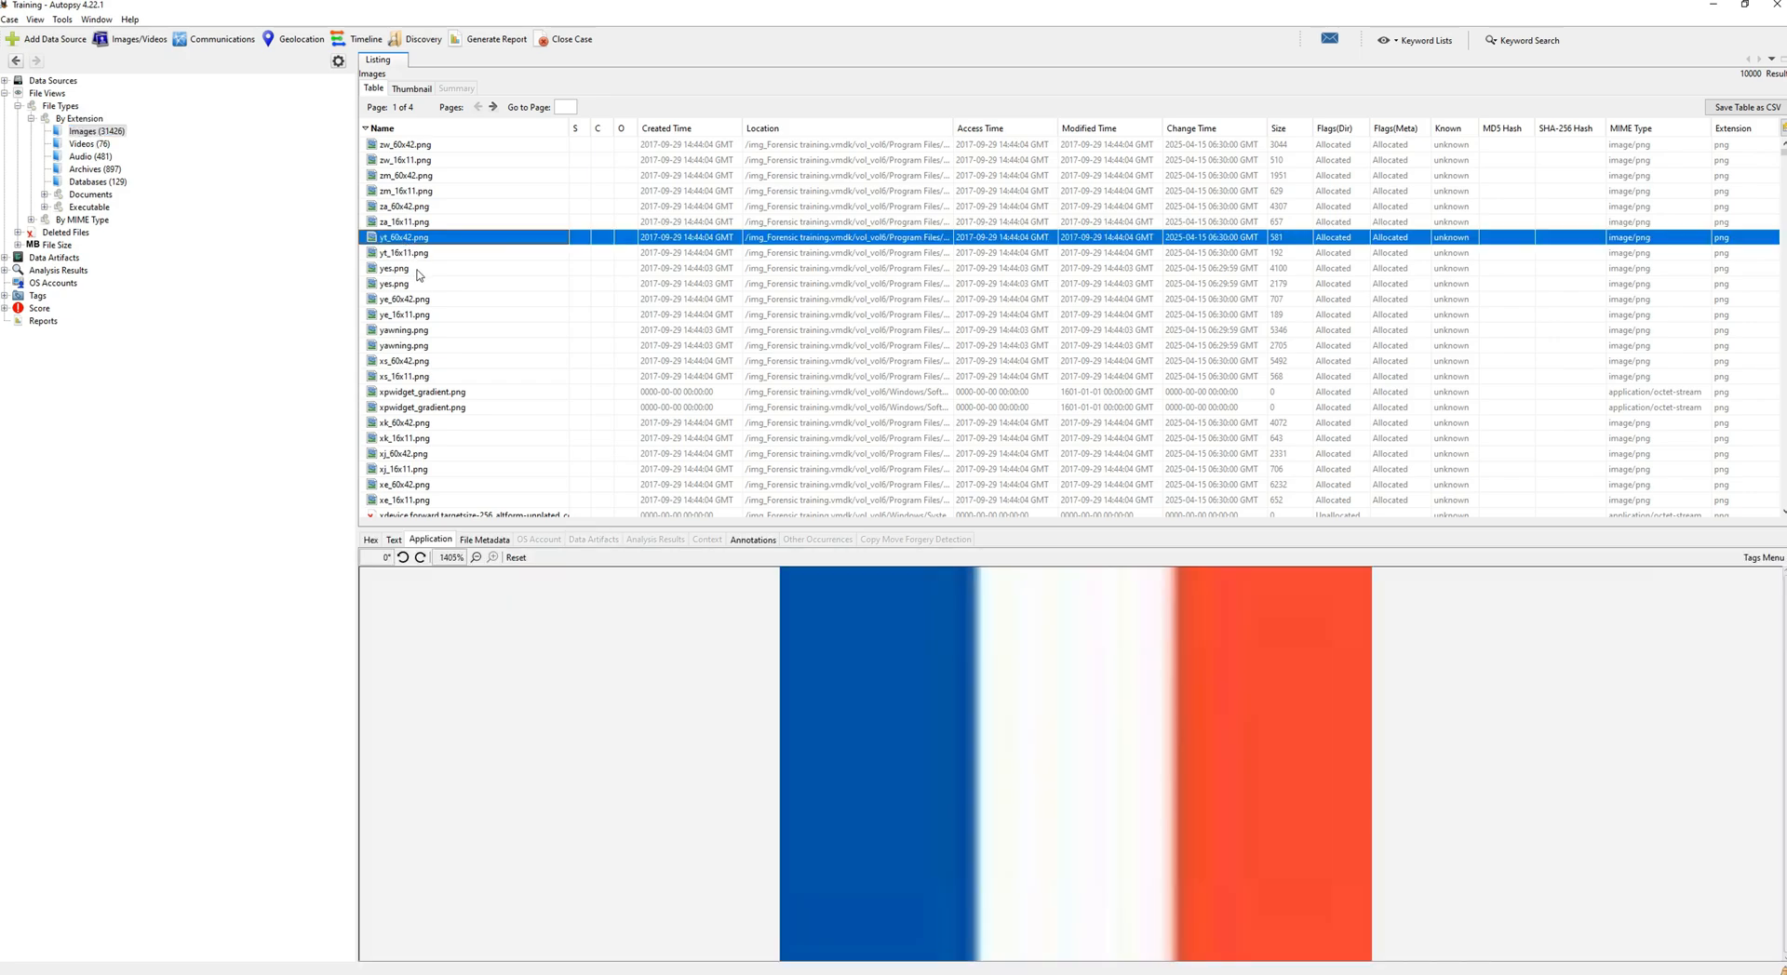
left_click(426, 346)
scroll(427, 349, "down", 2)
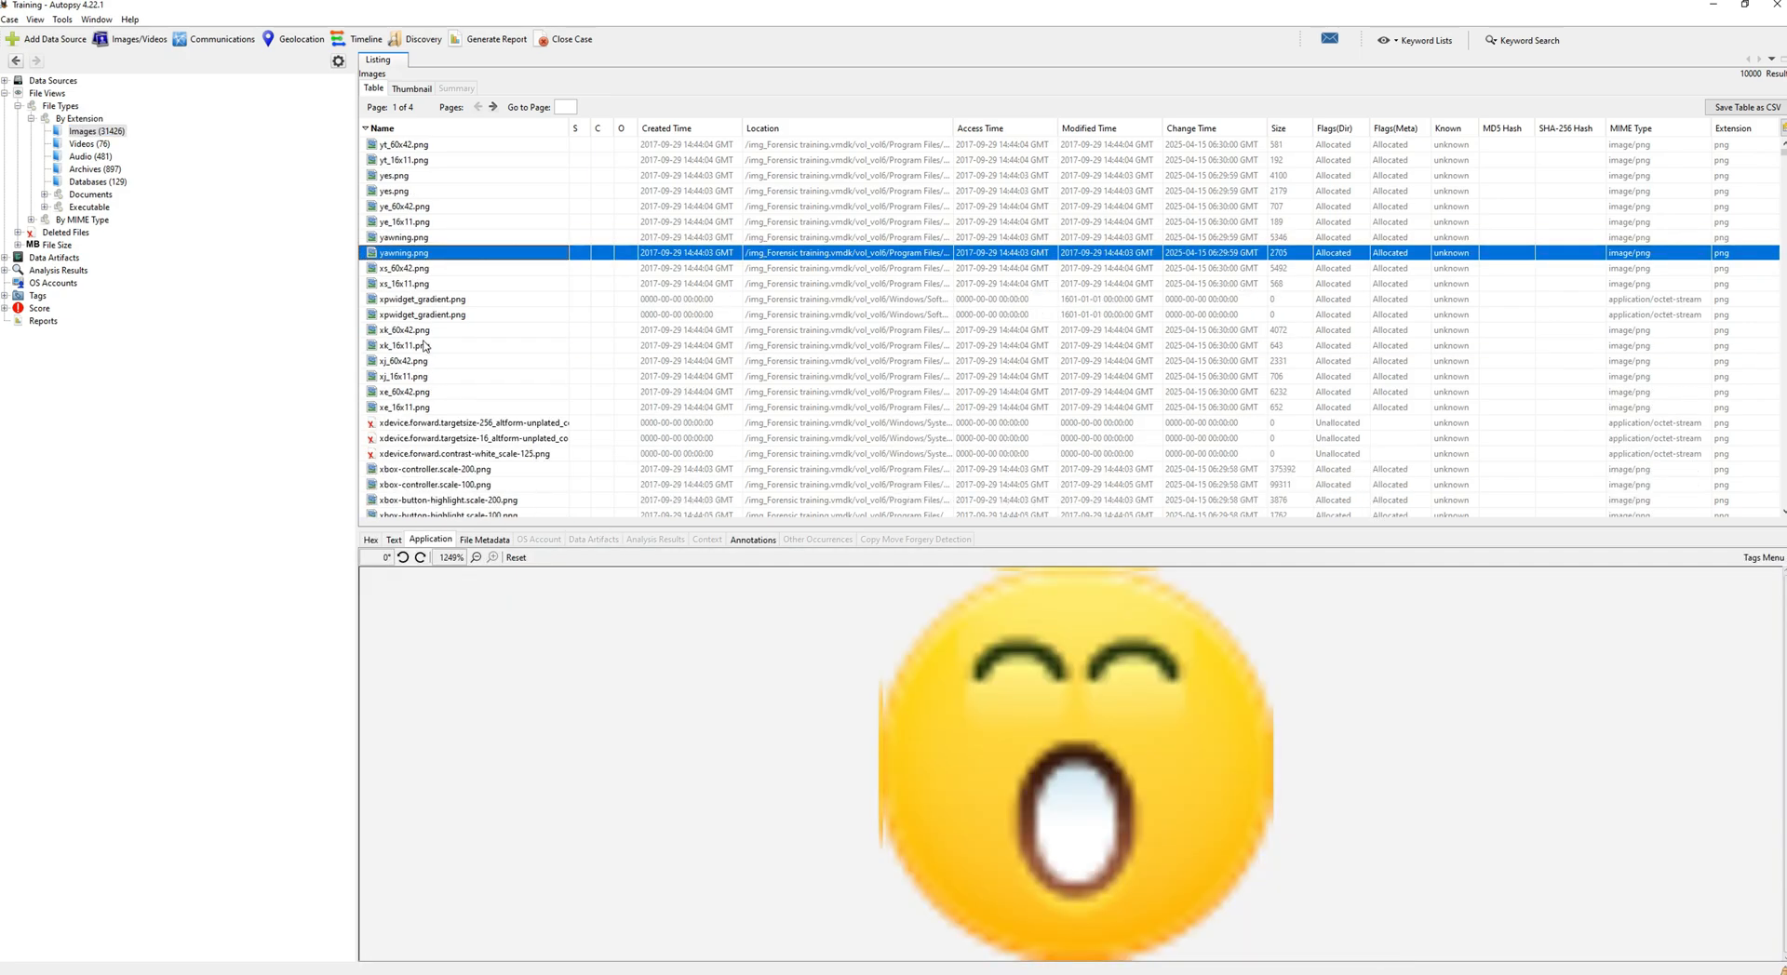
left_click(424, 345)
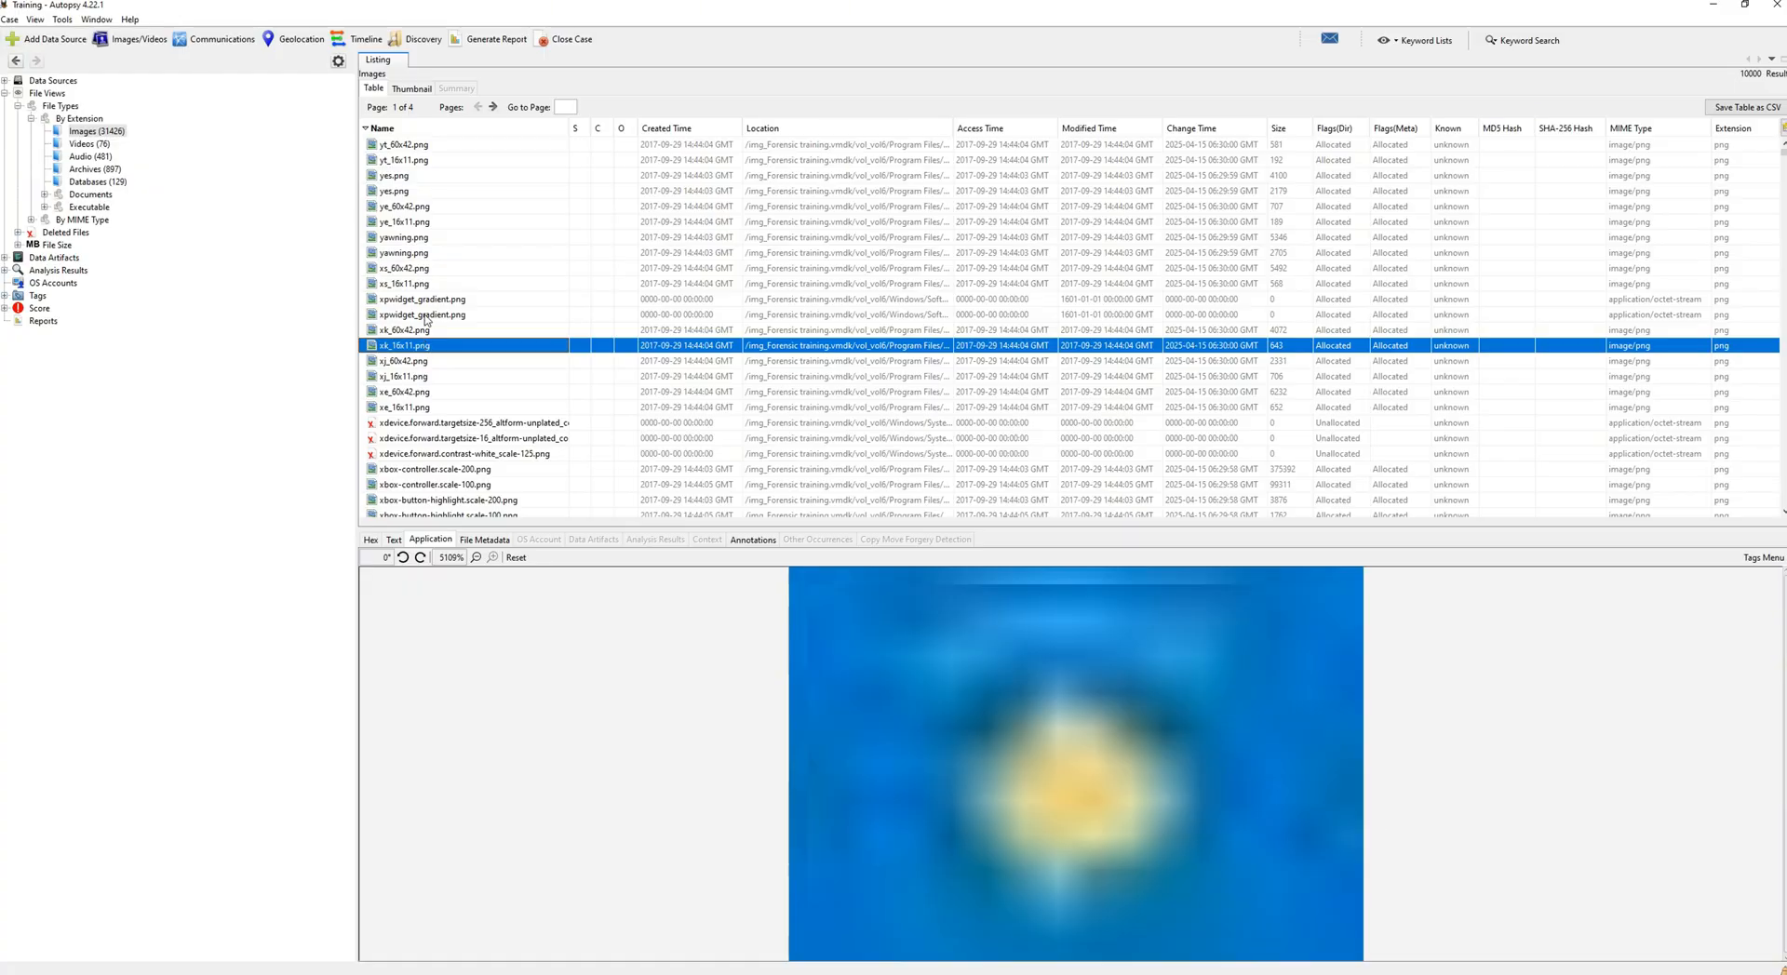
left_click(427, 314)
scroll(431, 439, "down", 4)
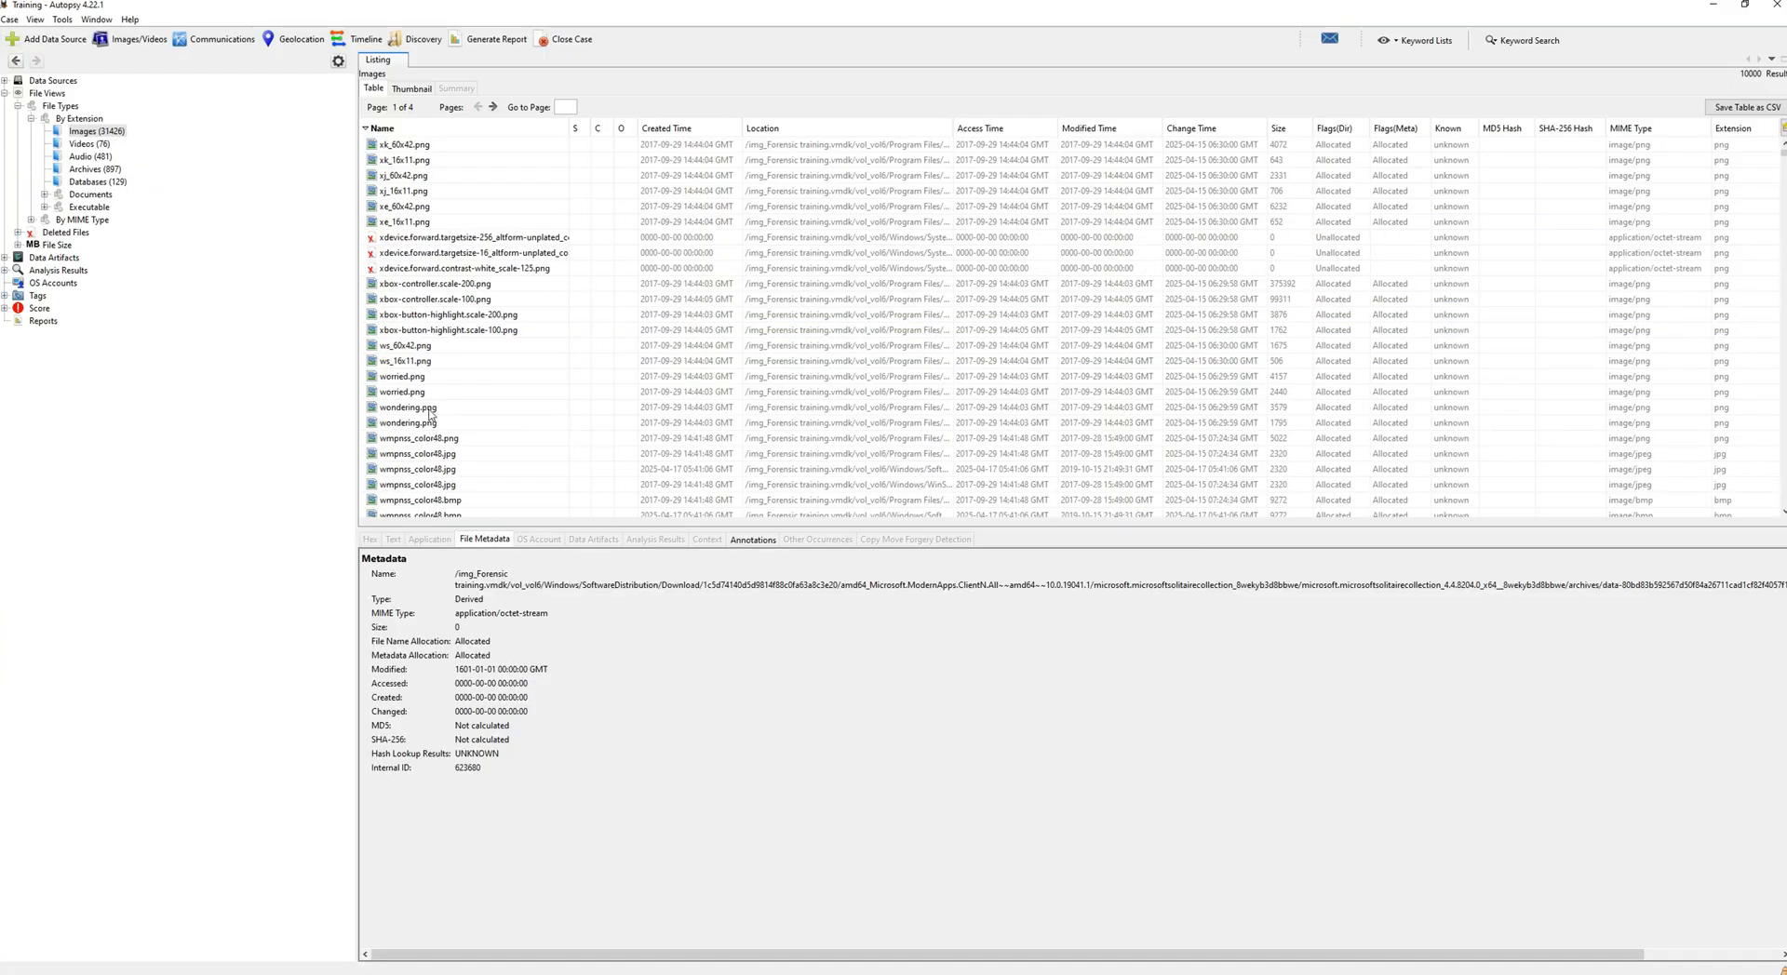
- List the video files by extension, and select windows shutdown.wav among the audio files
left_click(98, 144)
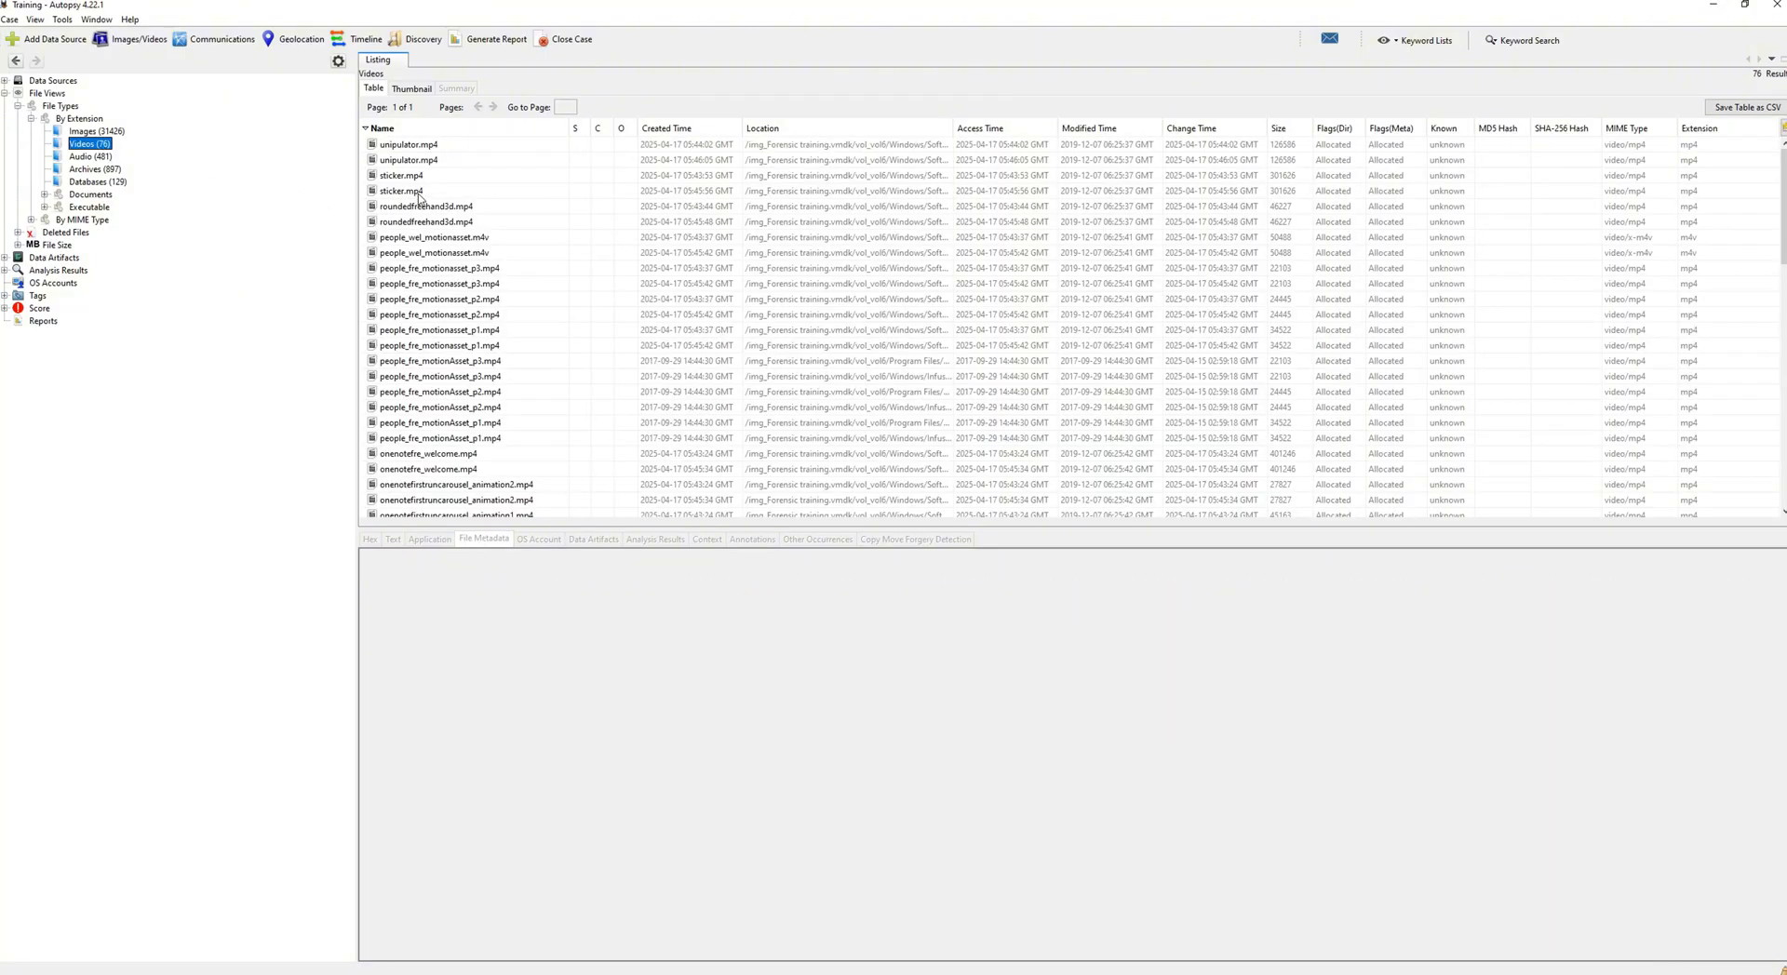
left_click(101, 156)
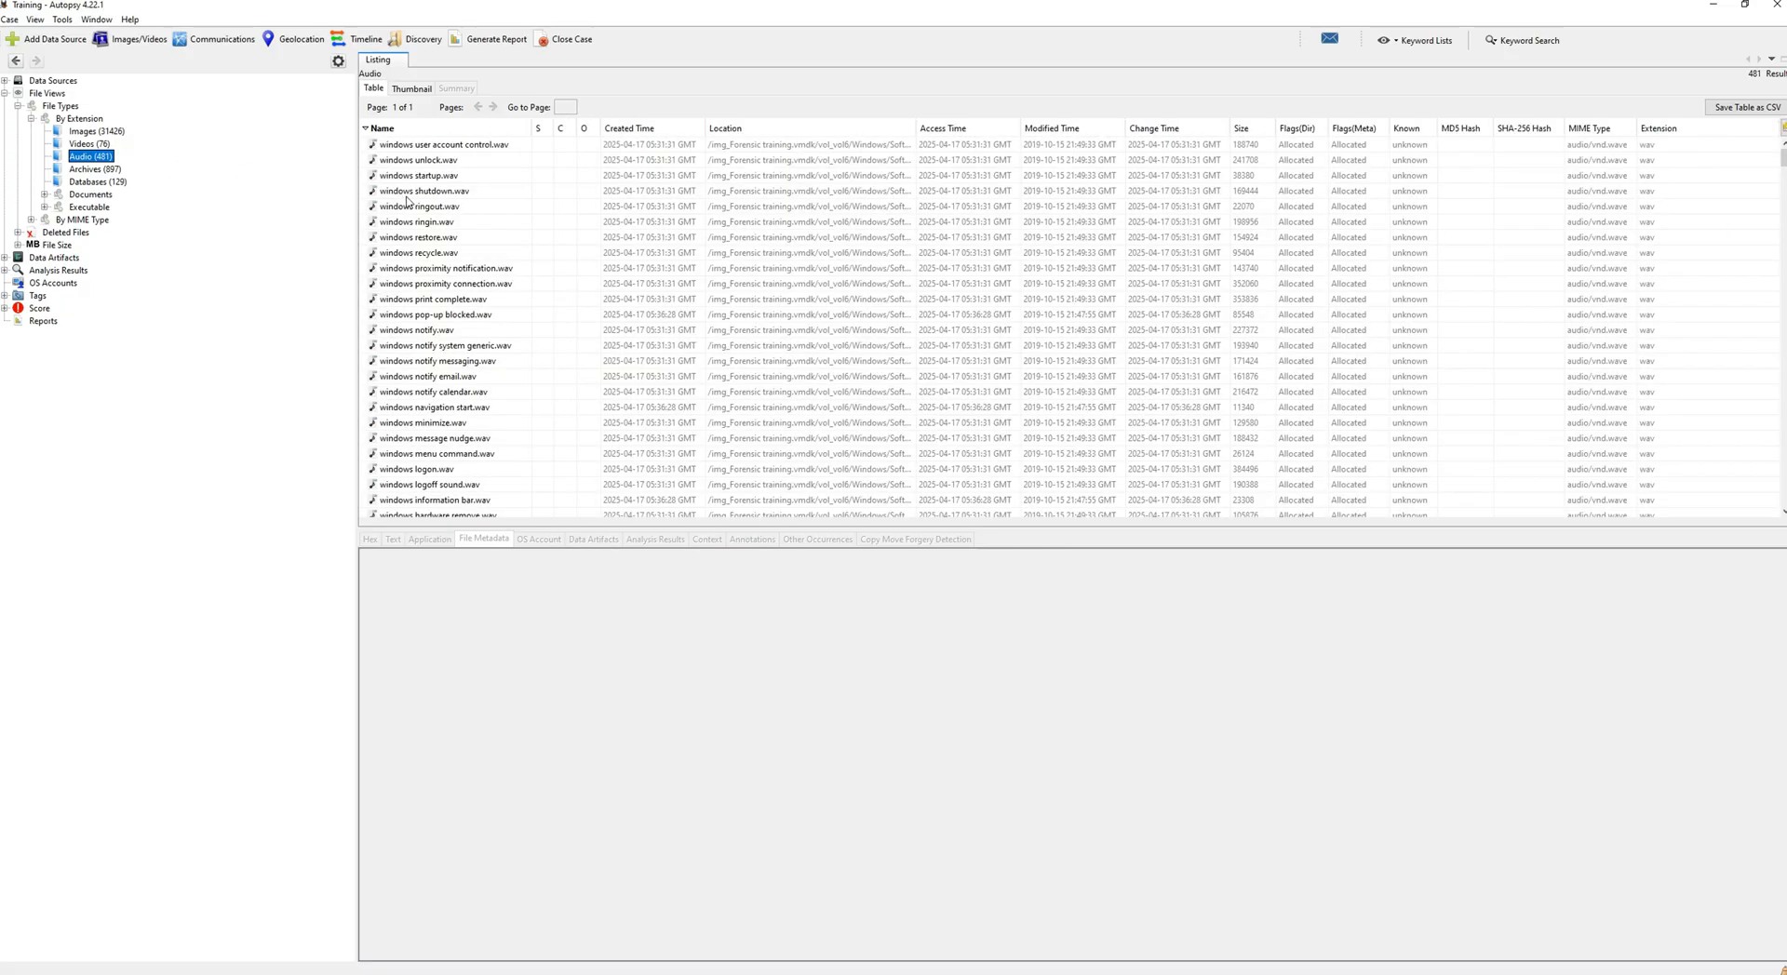
left_click(407, 194)
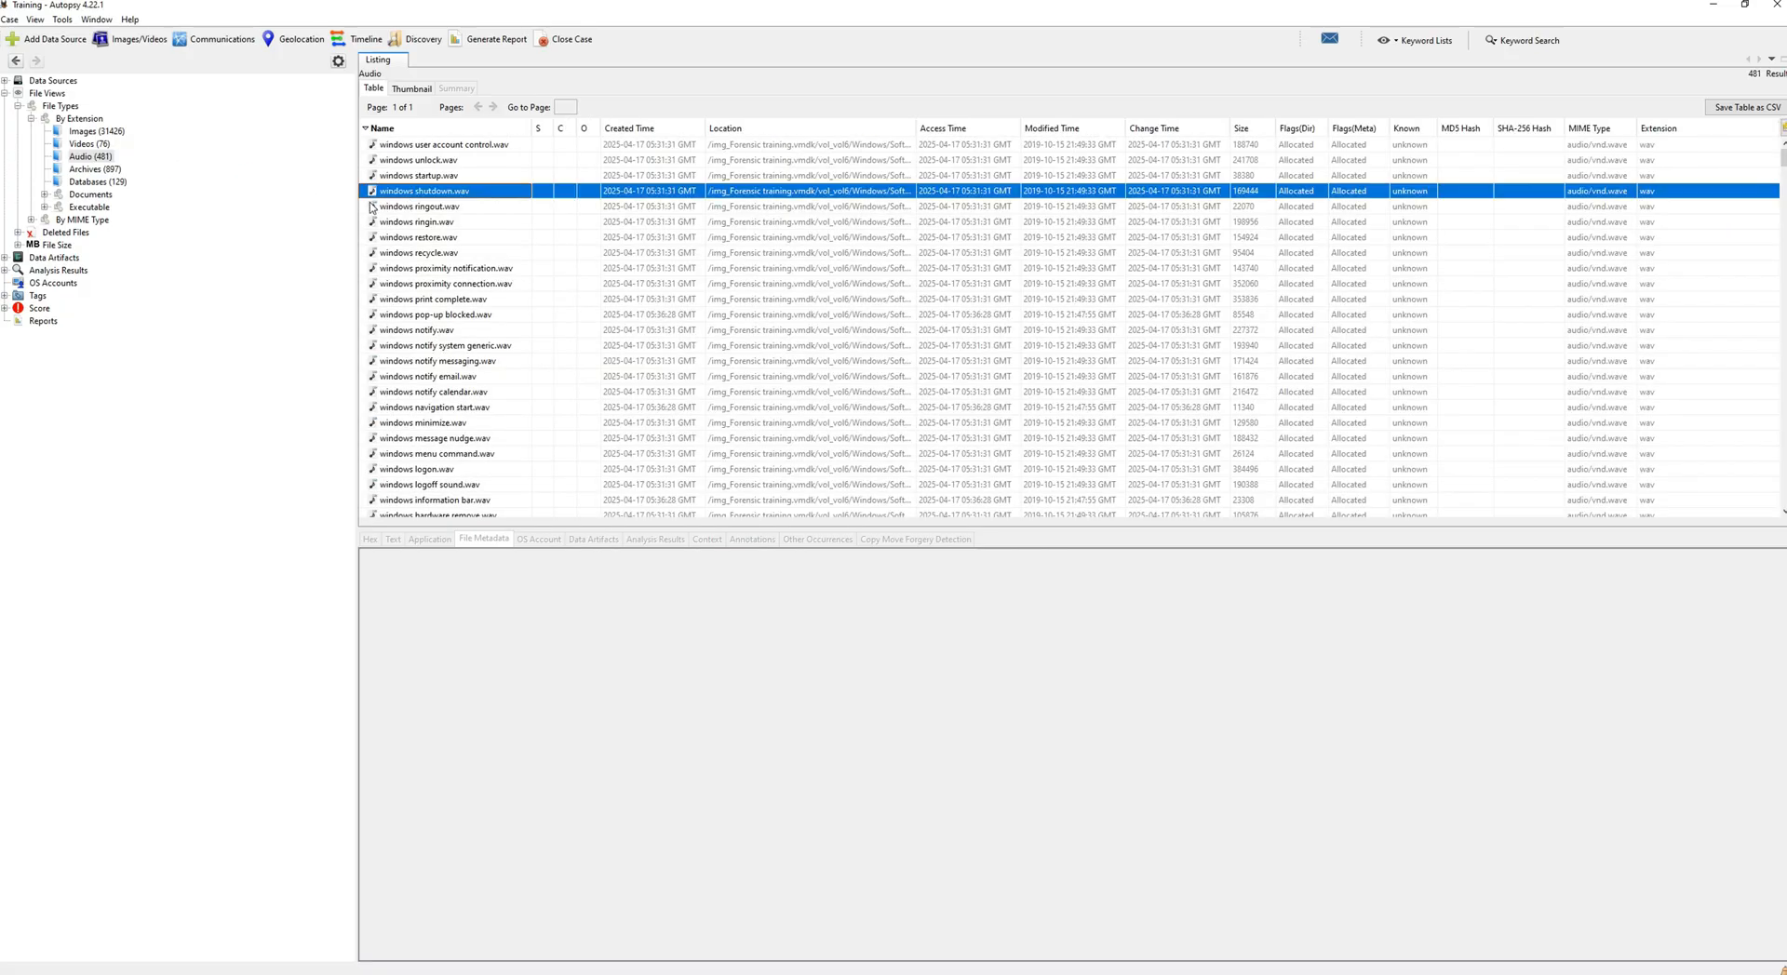
- Inspect the content of chrome.7z among the archive files, and list the database files
left_click(116, 168)
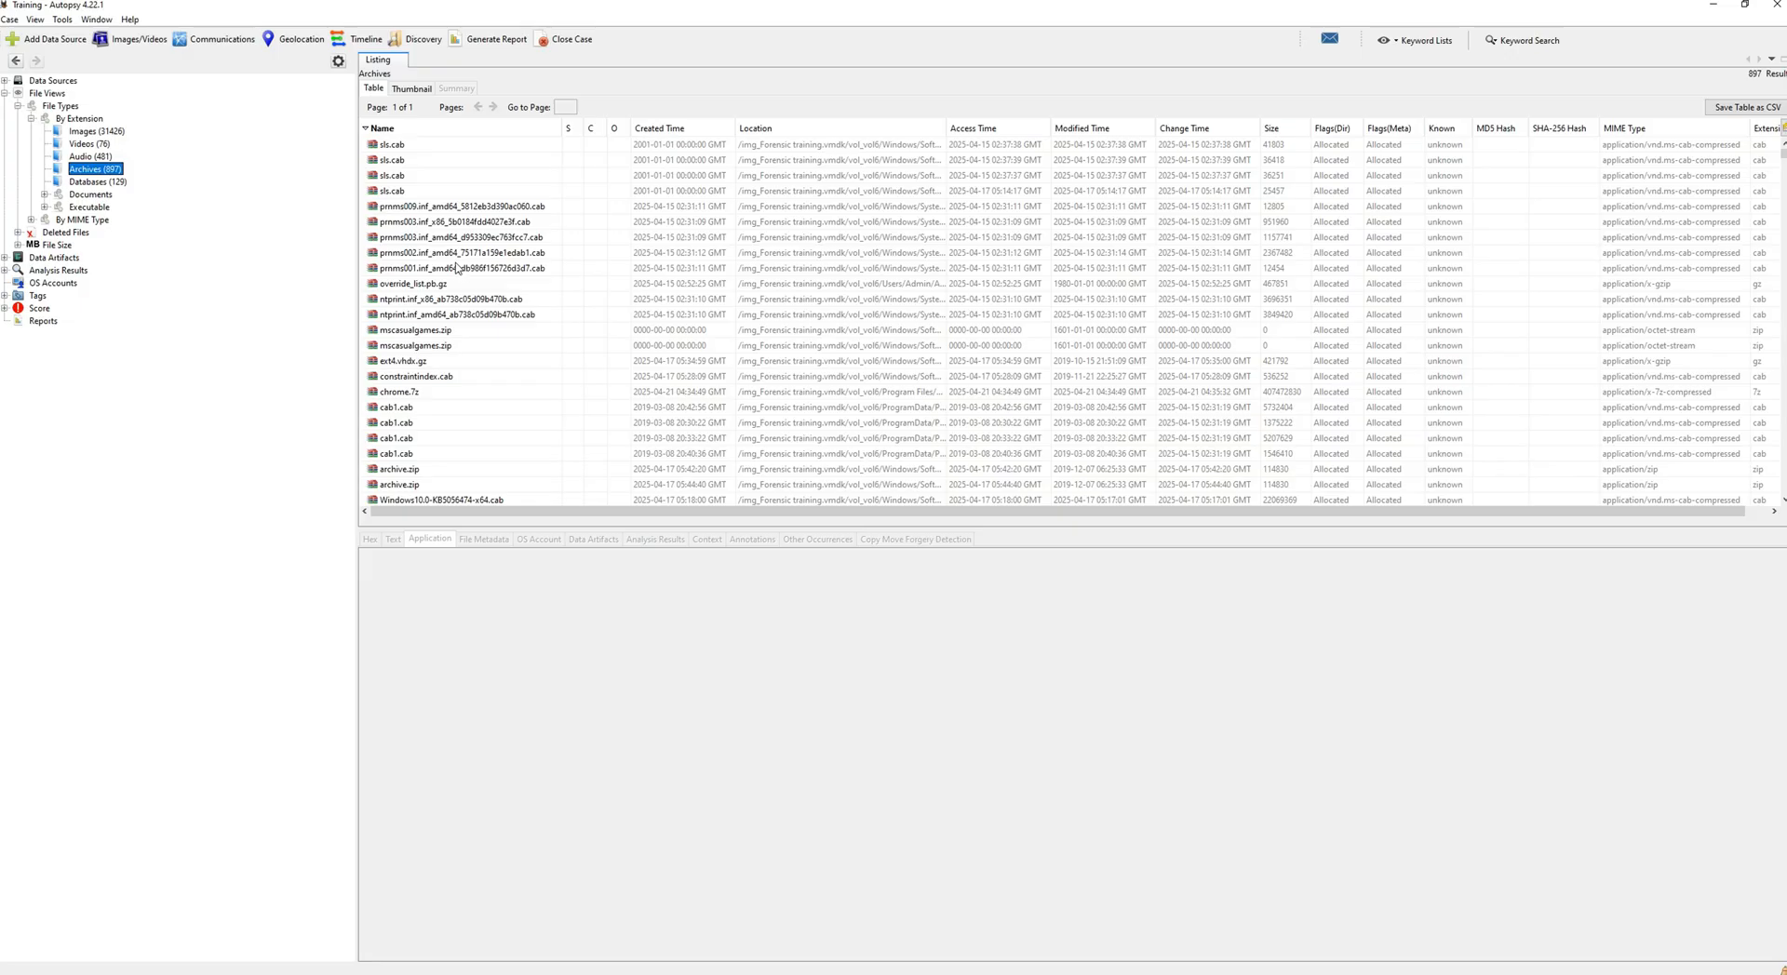
left_click(430, 300)
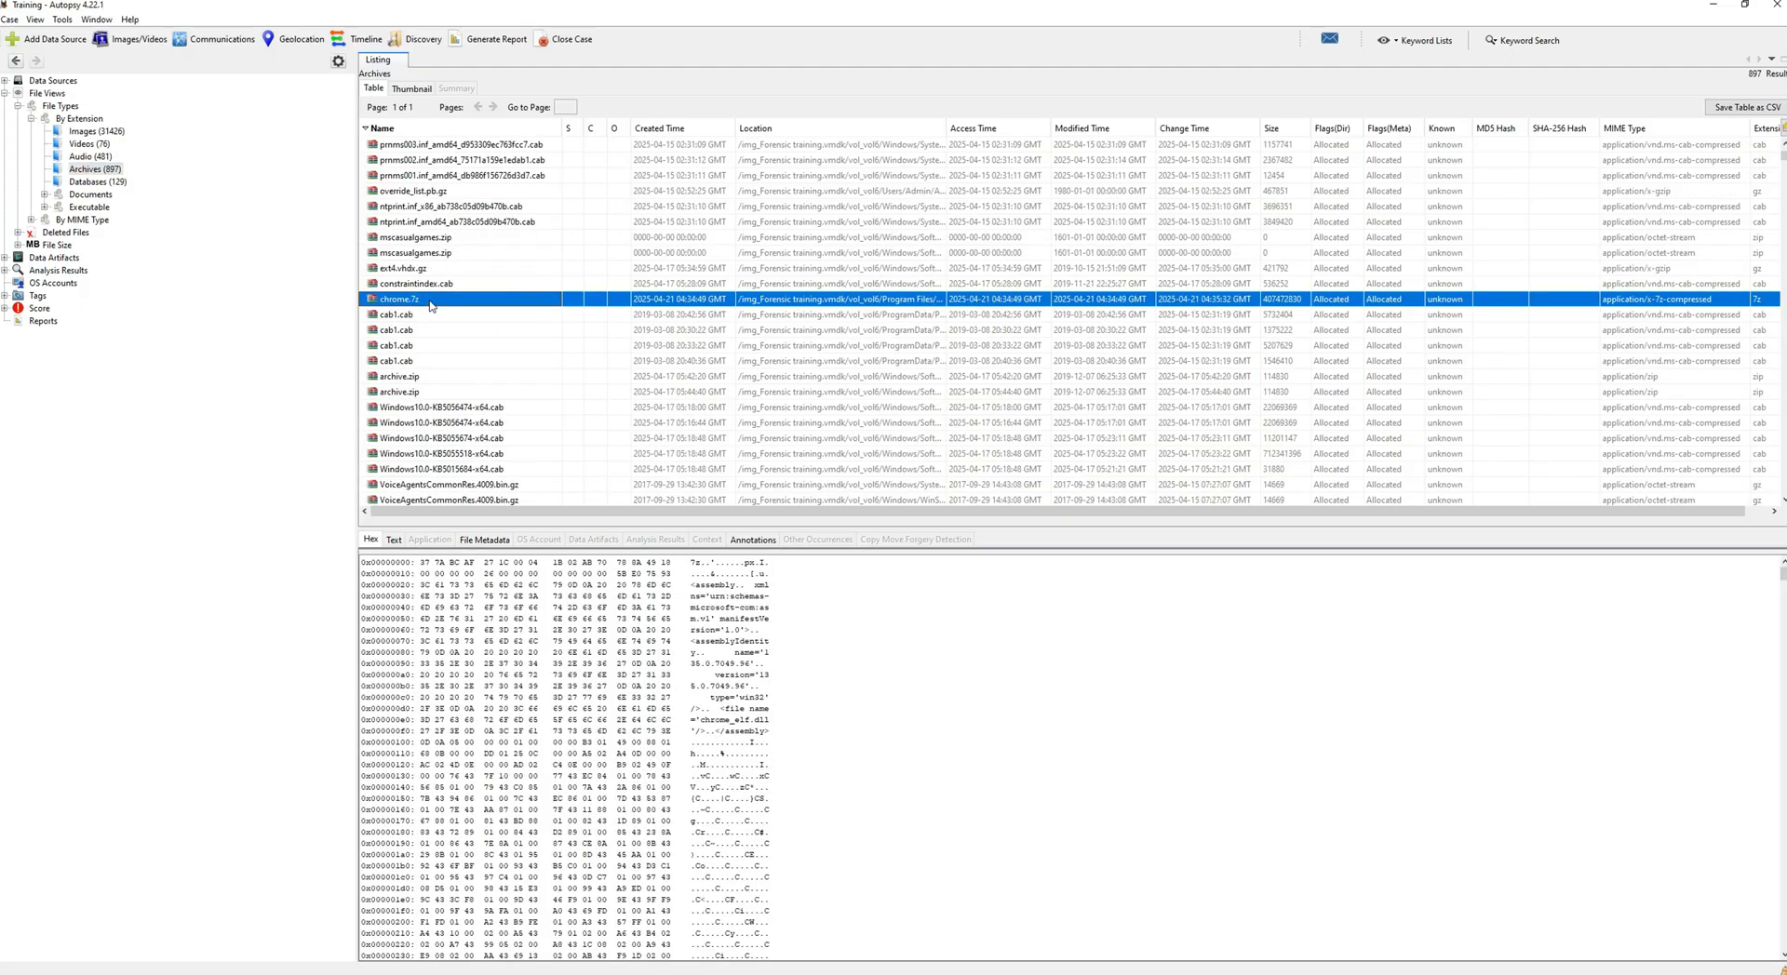
left_click(101, 182)
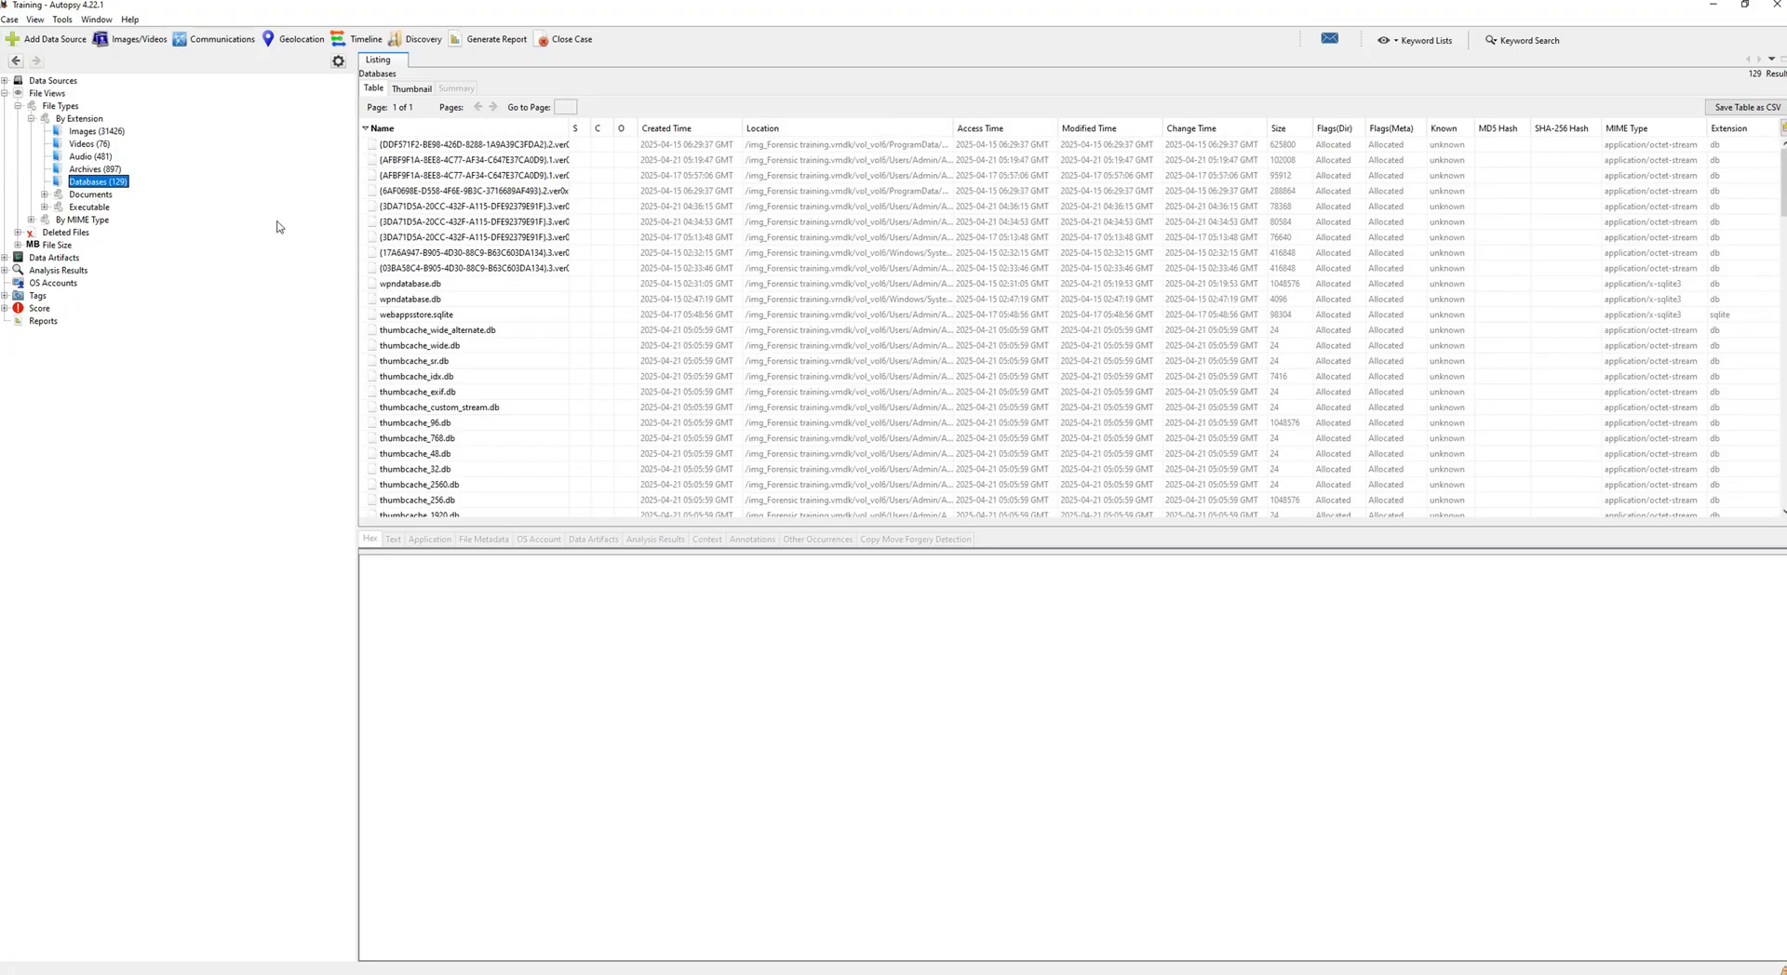
- List the Office files under Documents and look through the .bat files under Executable
left_click(45, 196)
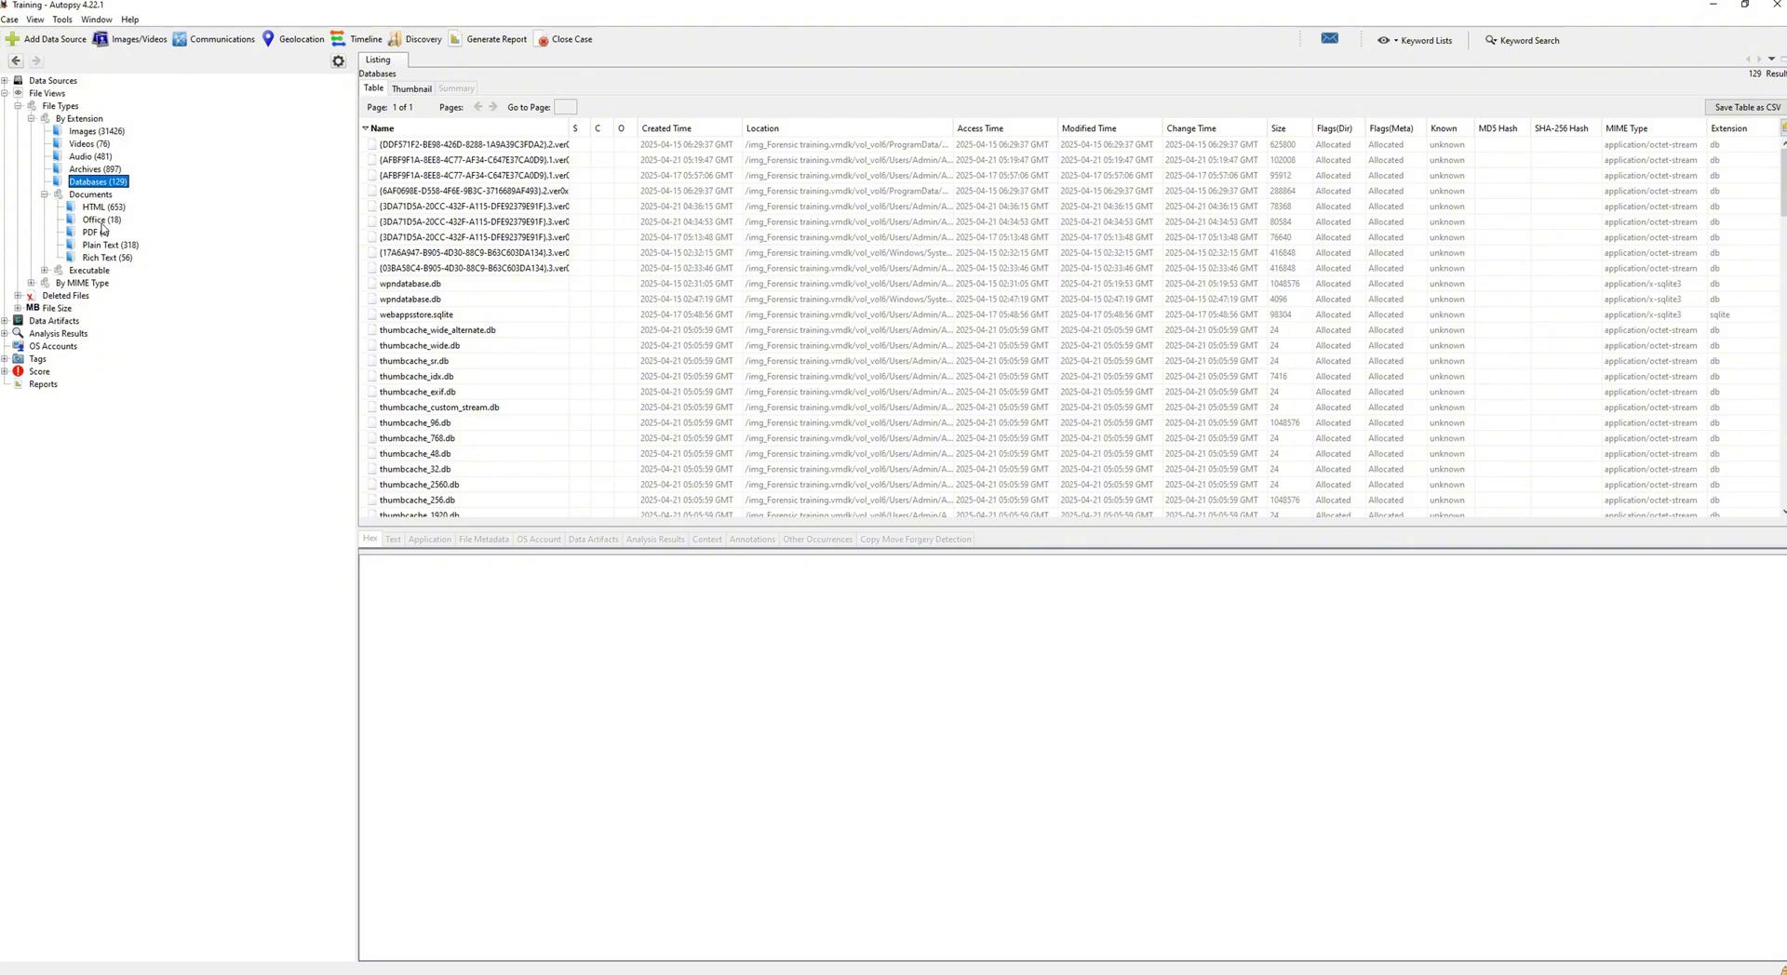
left_click(102, 223)
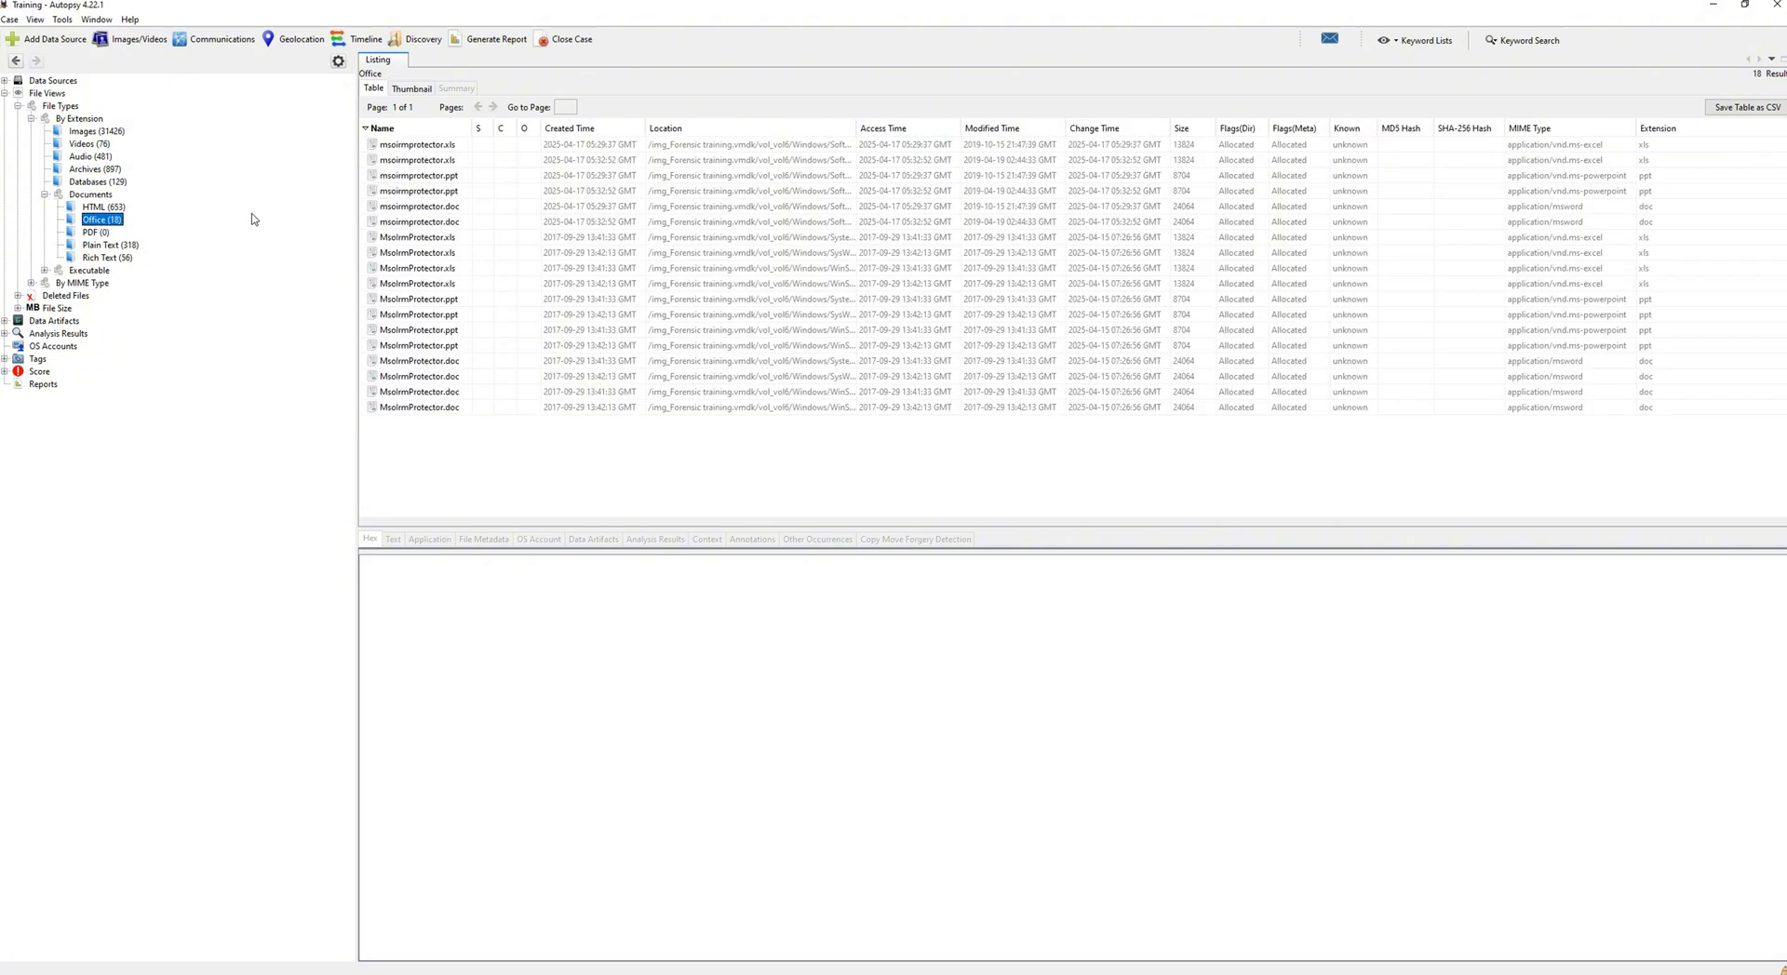
left_click(43, 271)
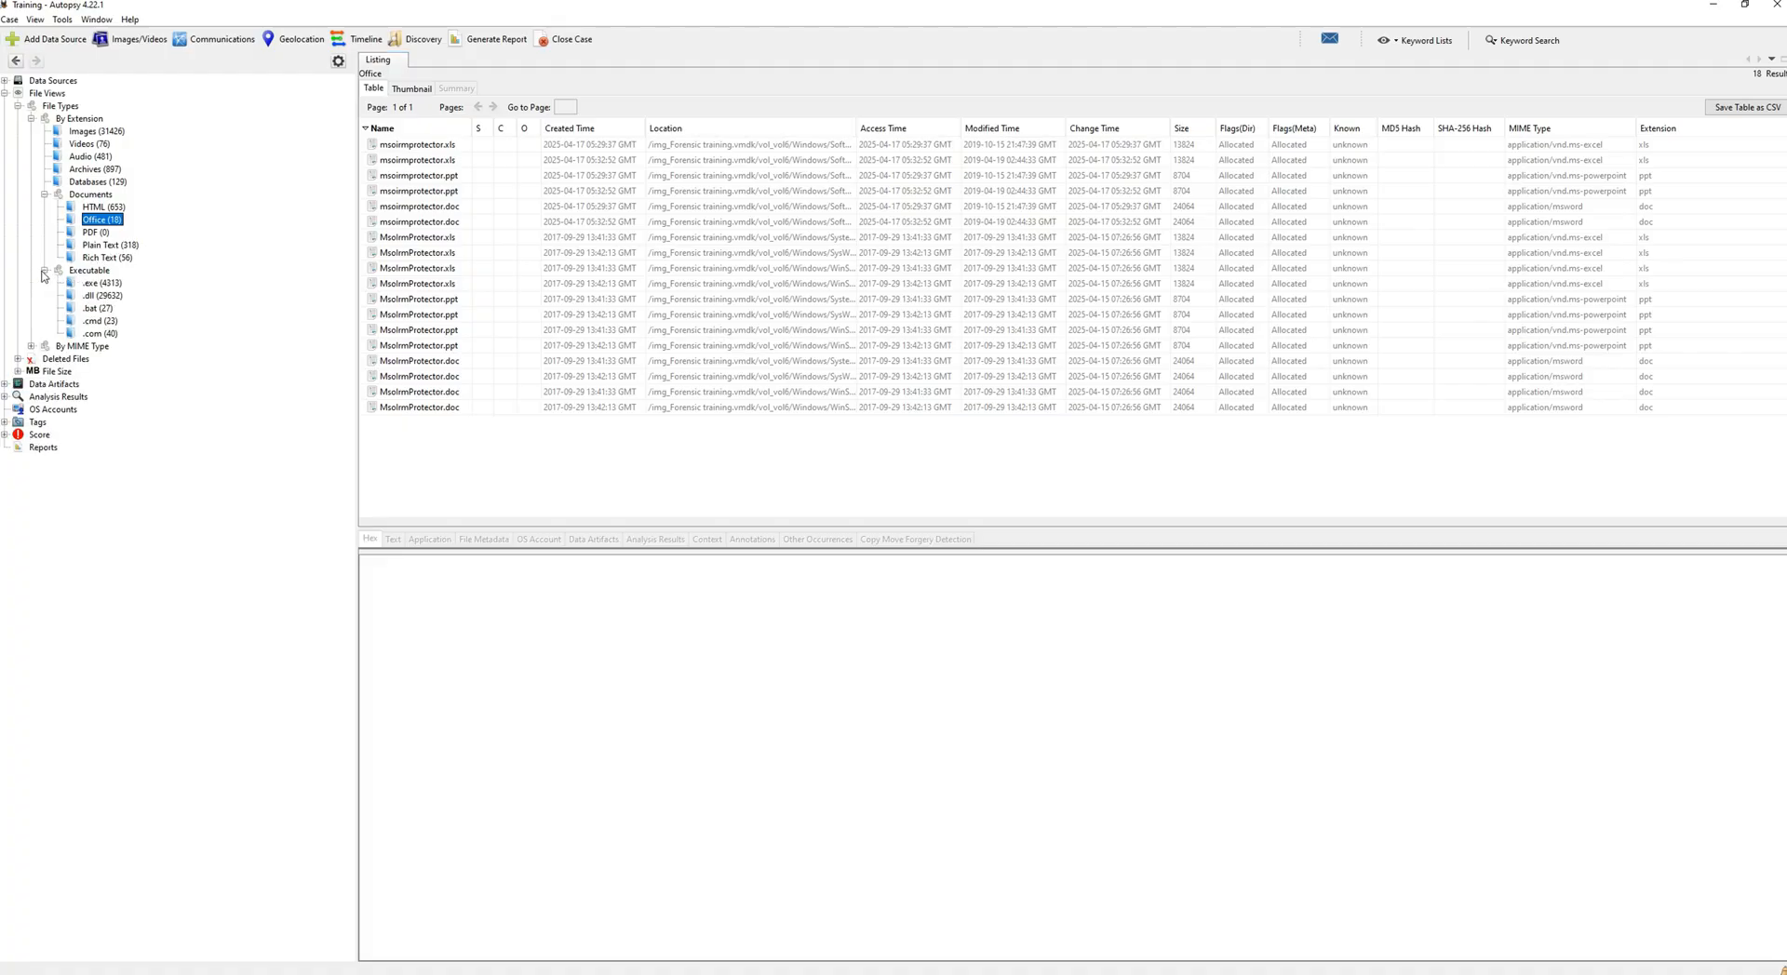
left_click(104, 308)
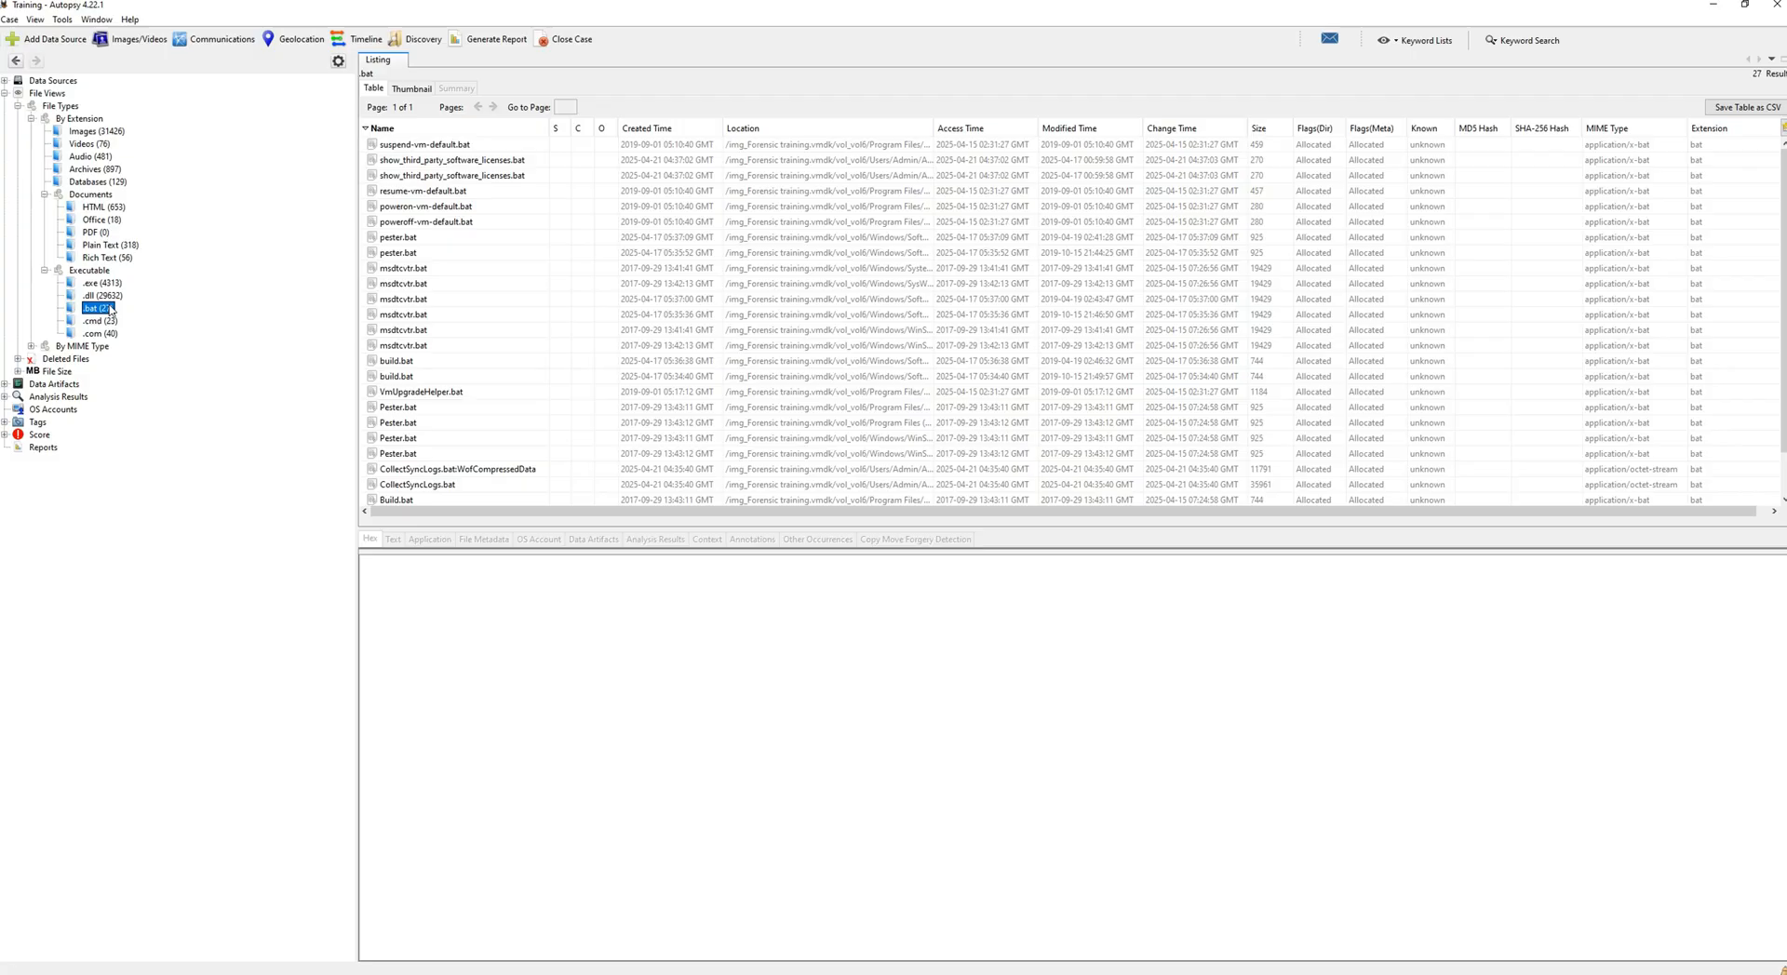
scroll(385, 278, "down", 1)
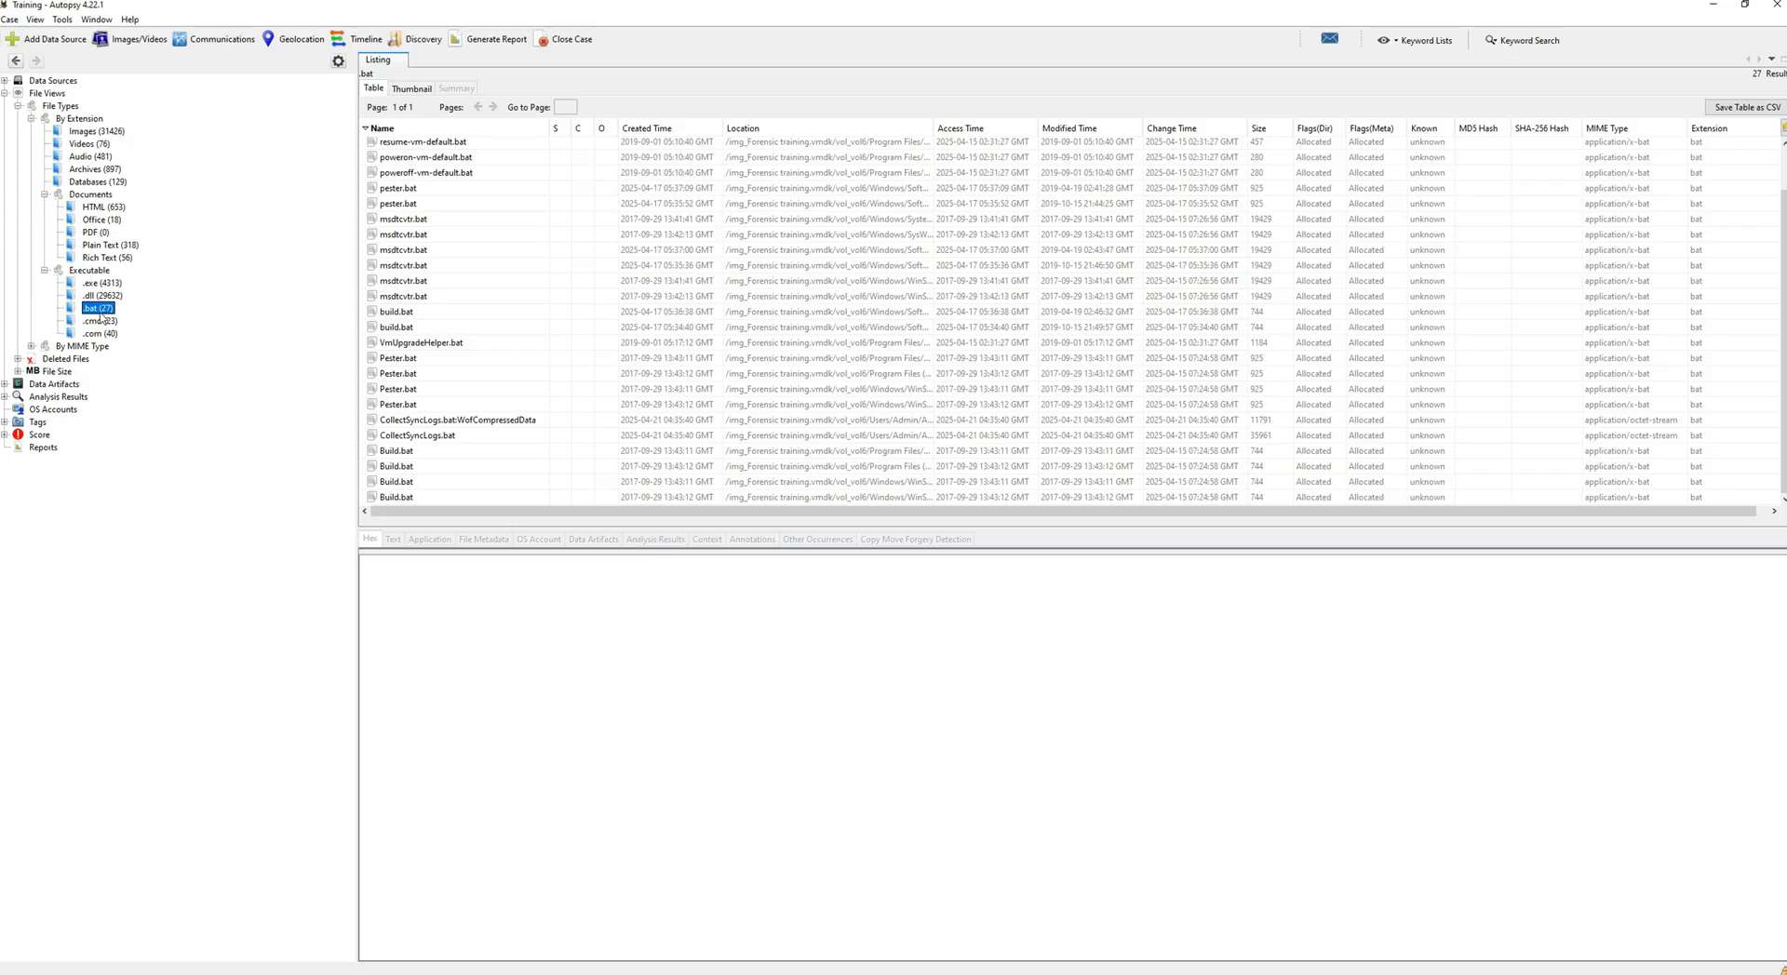
- Expand the application group under By MIME Type and list the x-7z-compressed files
left_click(31, 346)
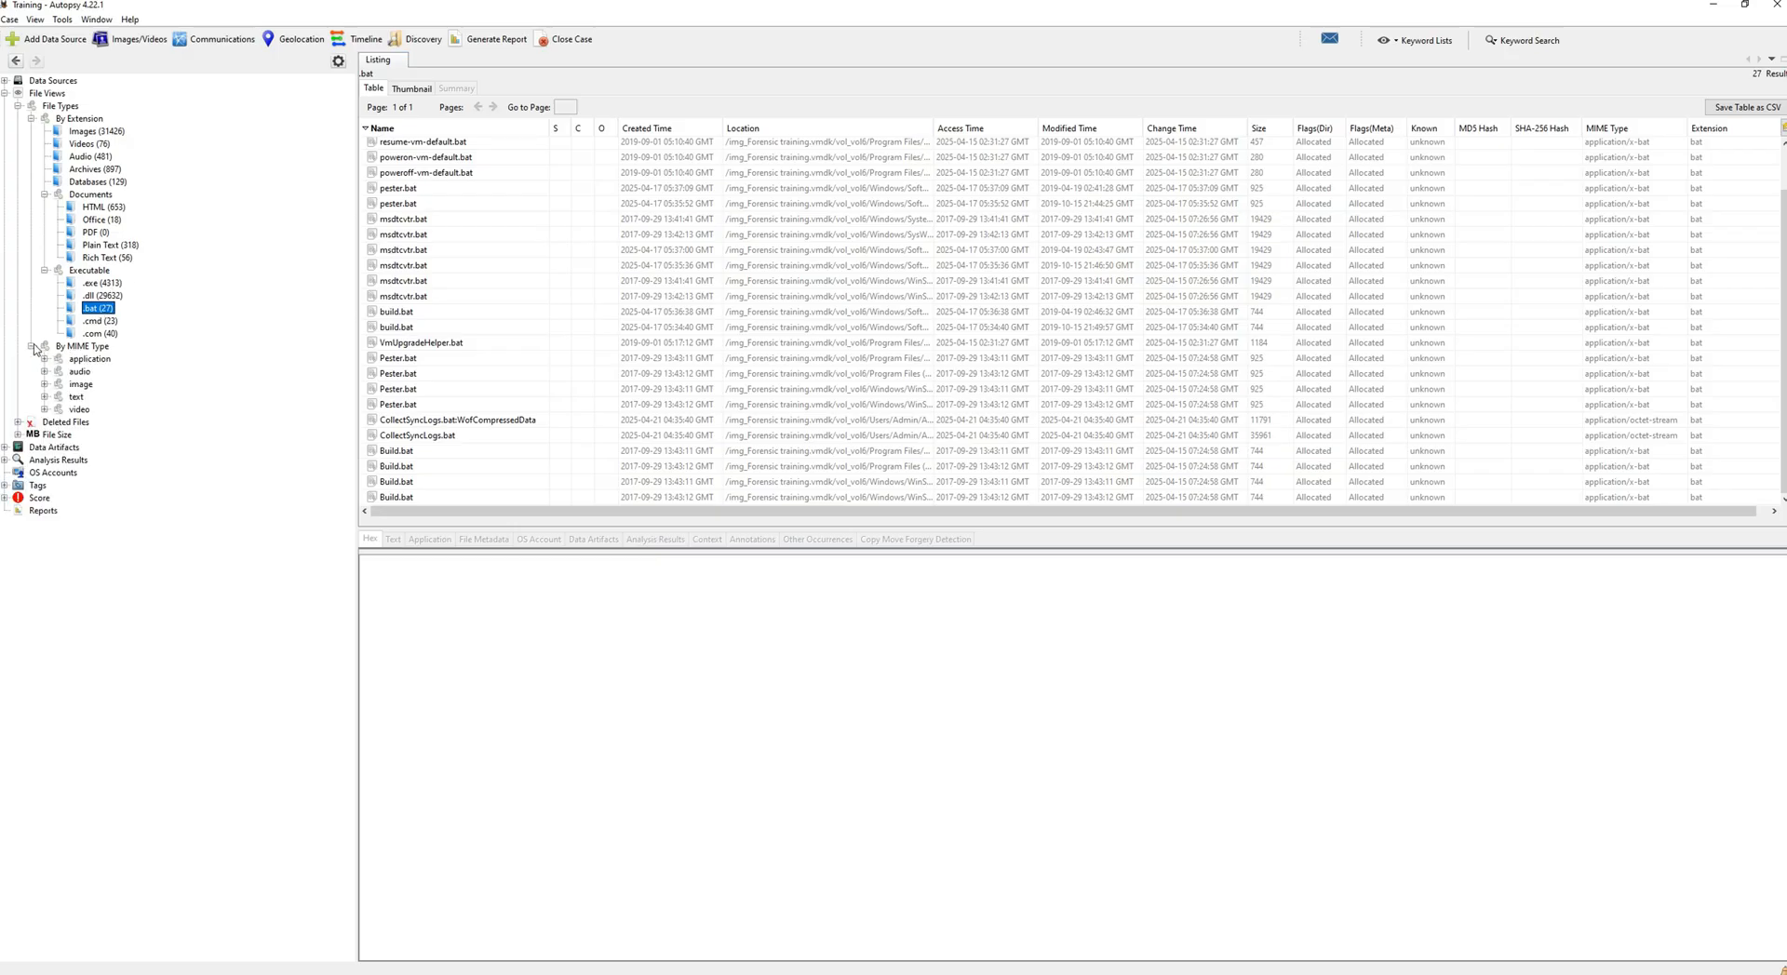
left_click(45, 359)
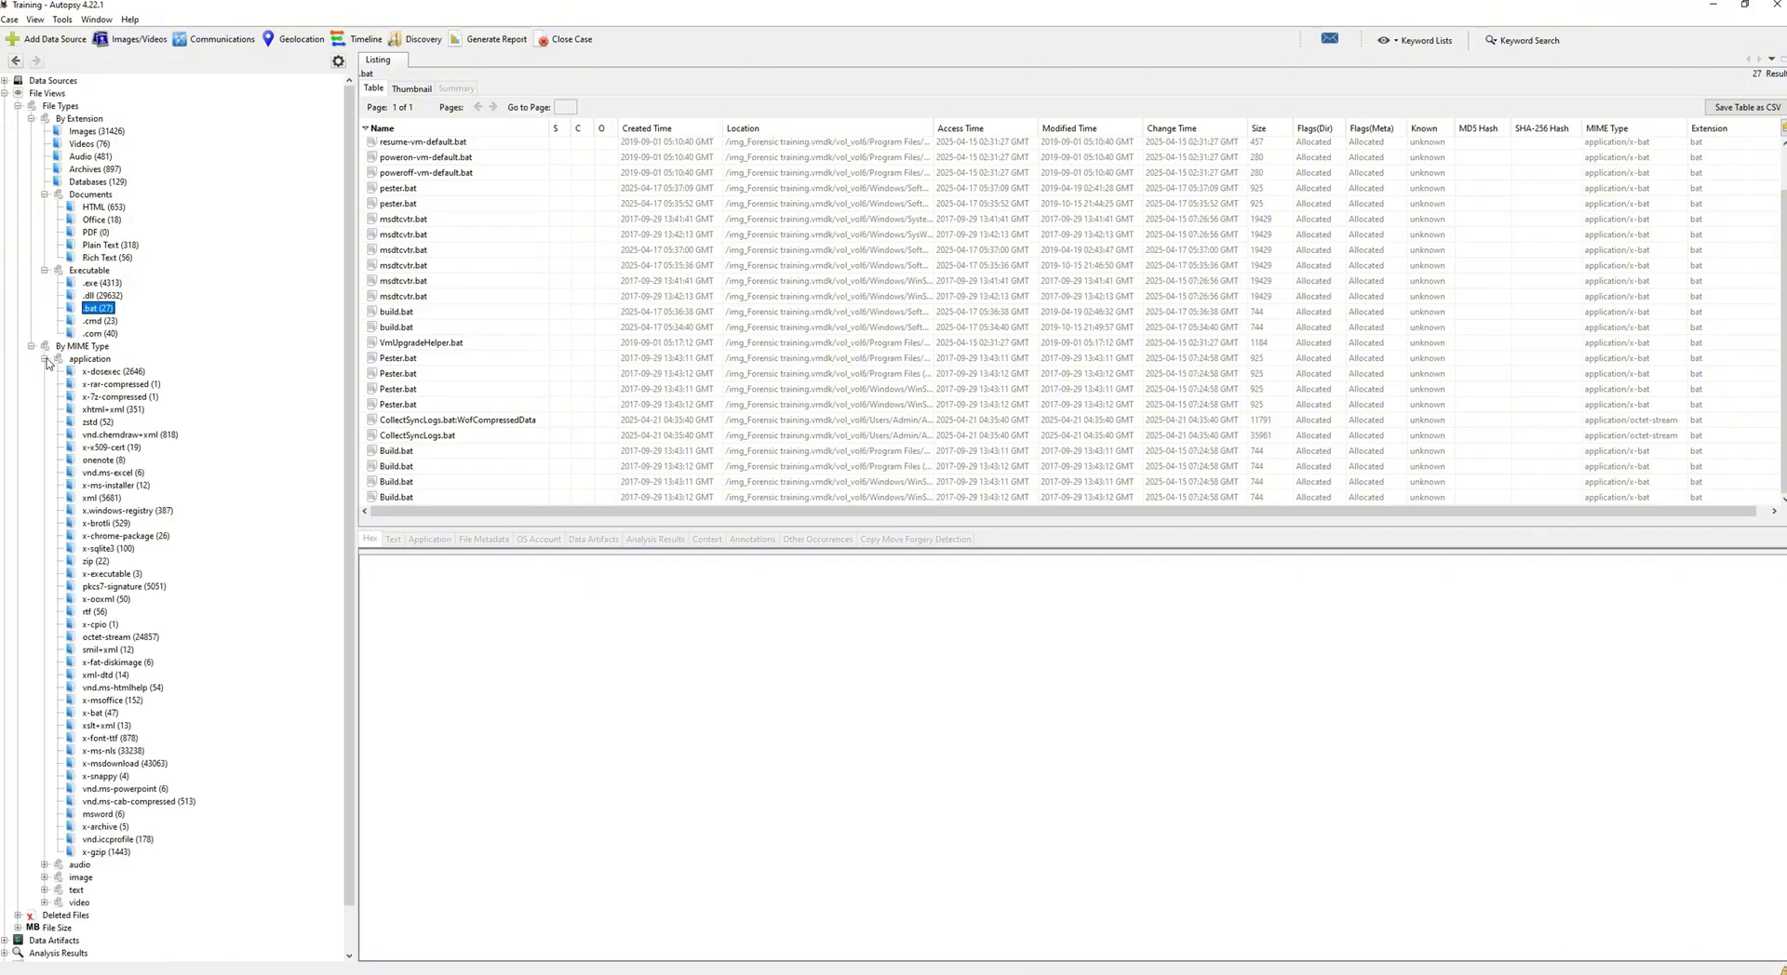
scroll(186, 349, "down", 1)
scroll(206, 340, "down", 1)
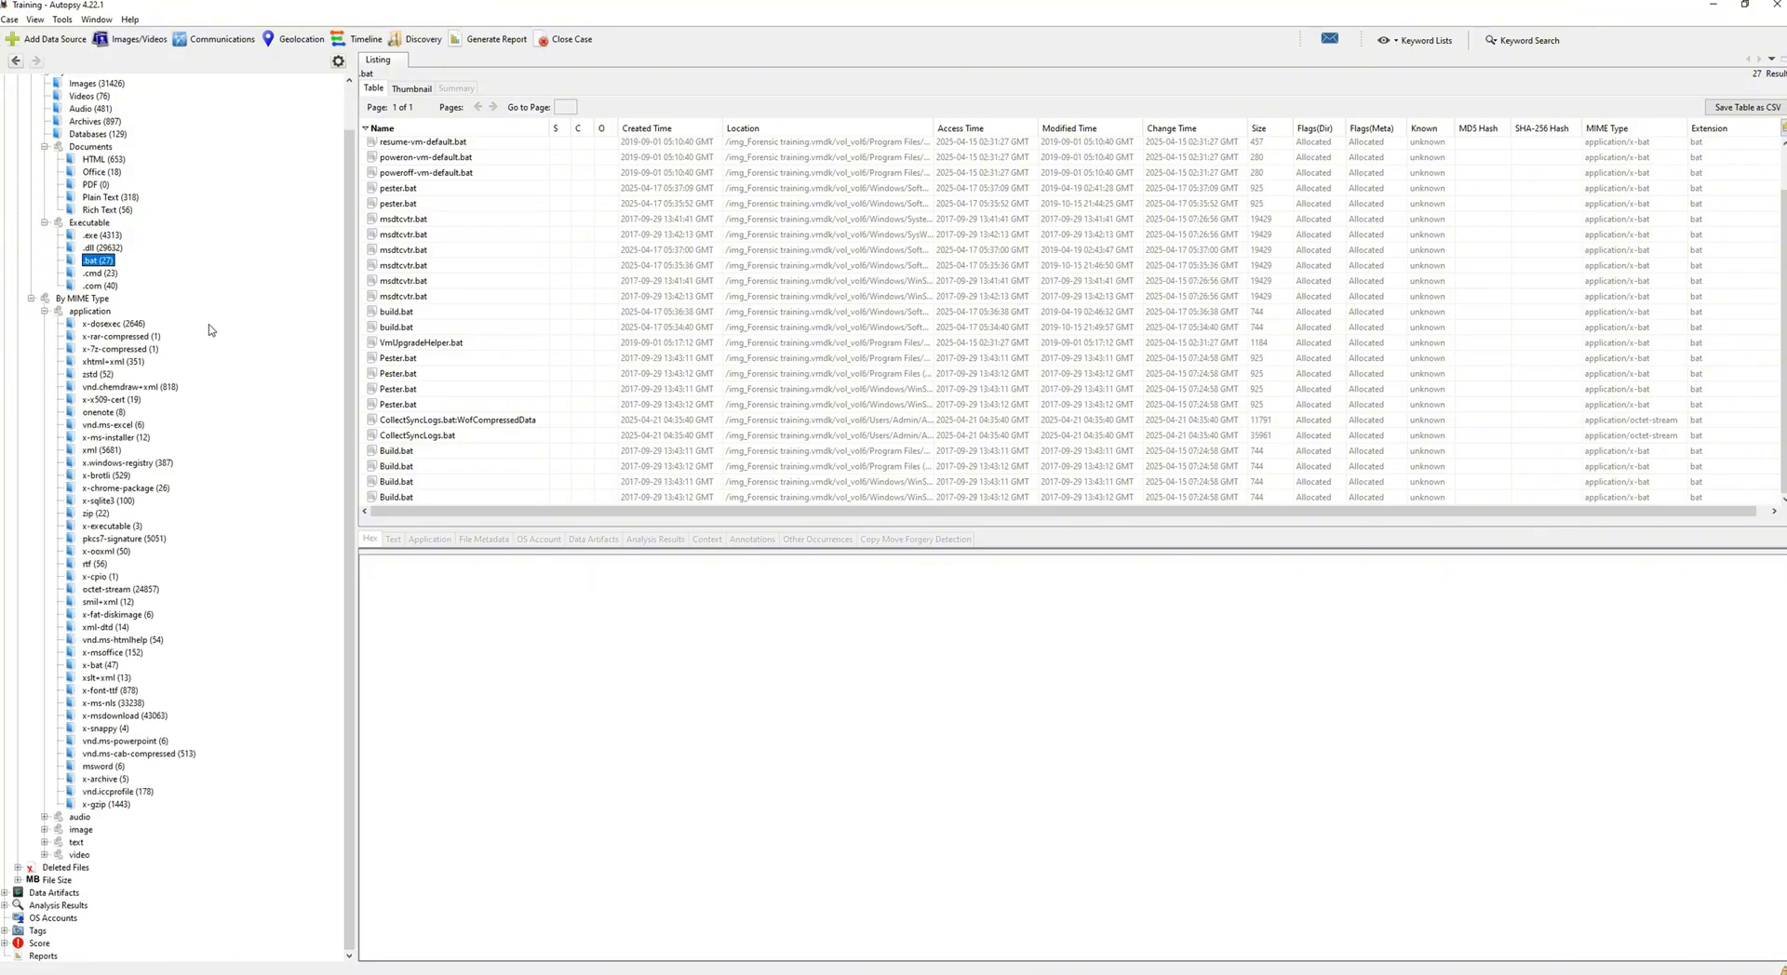
left_click(133, 351)
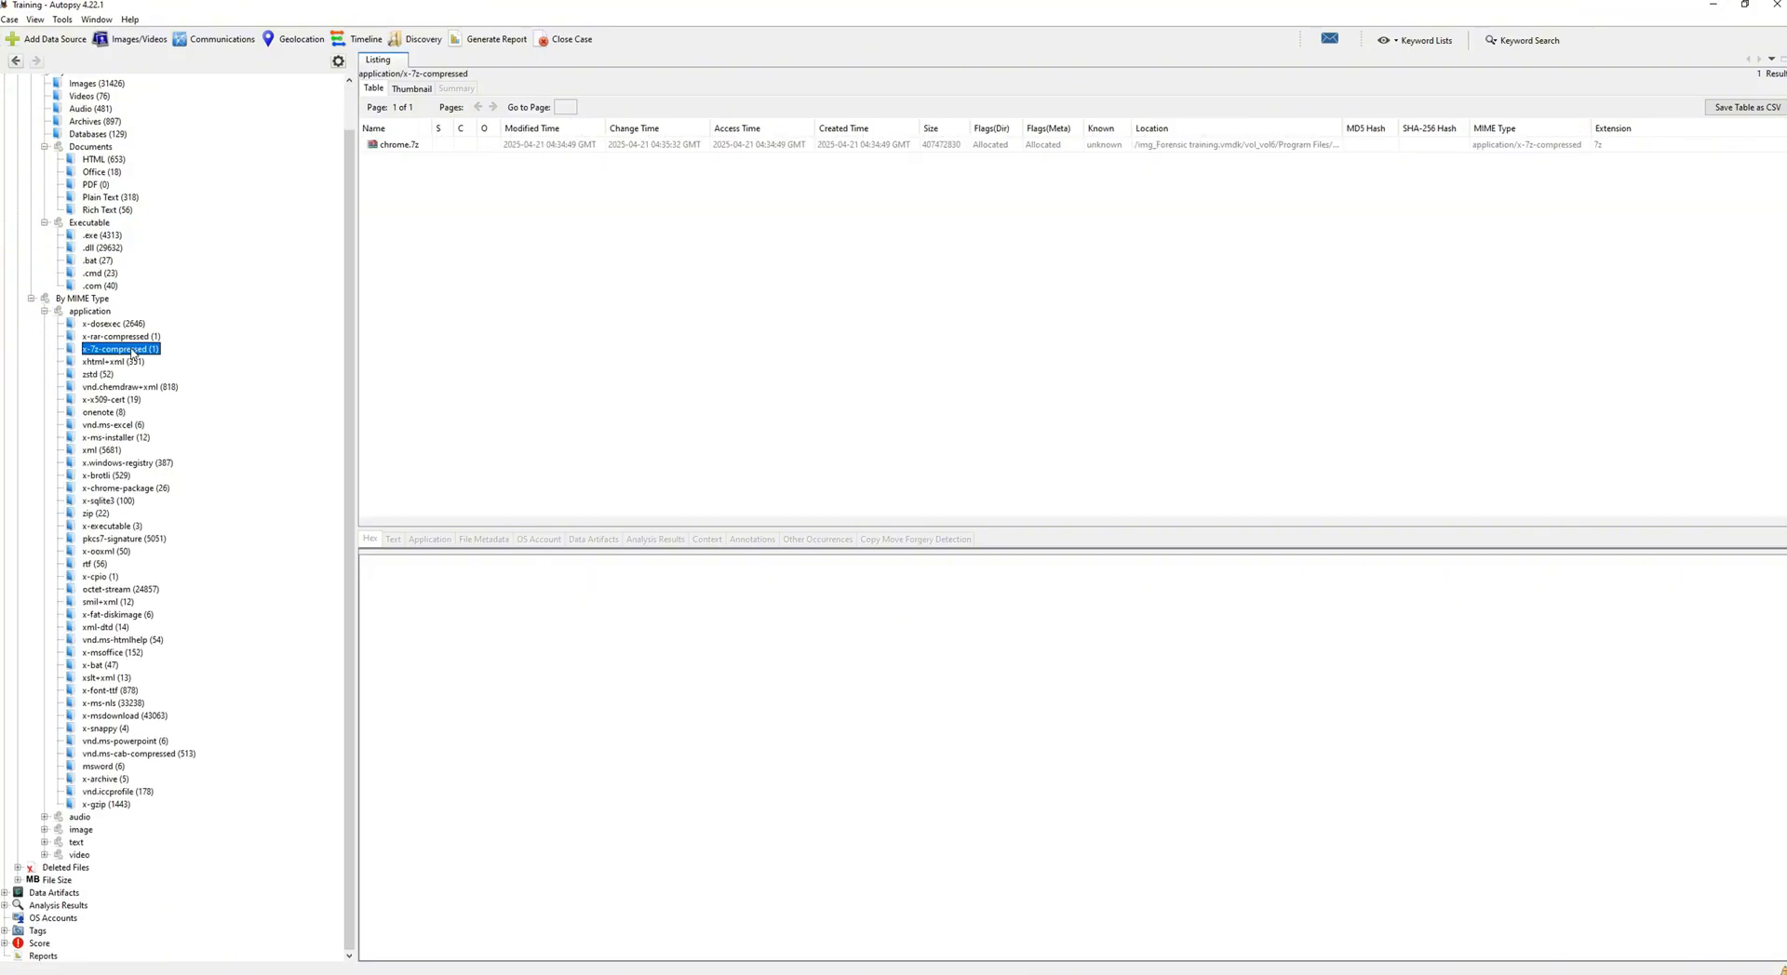
- List the x-rar-compressed files under application, and collapse the application group and the whole By Extension branch
left_click(128, 336)
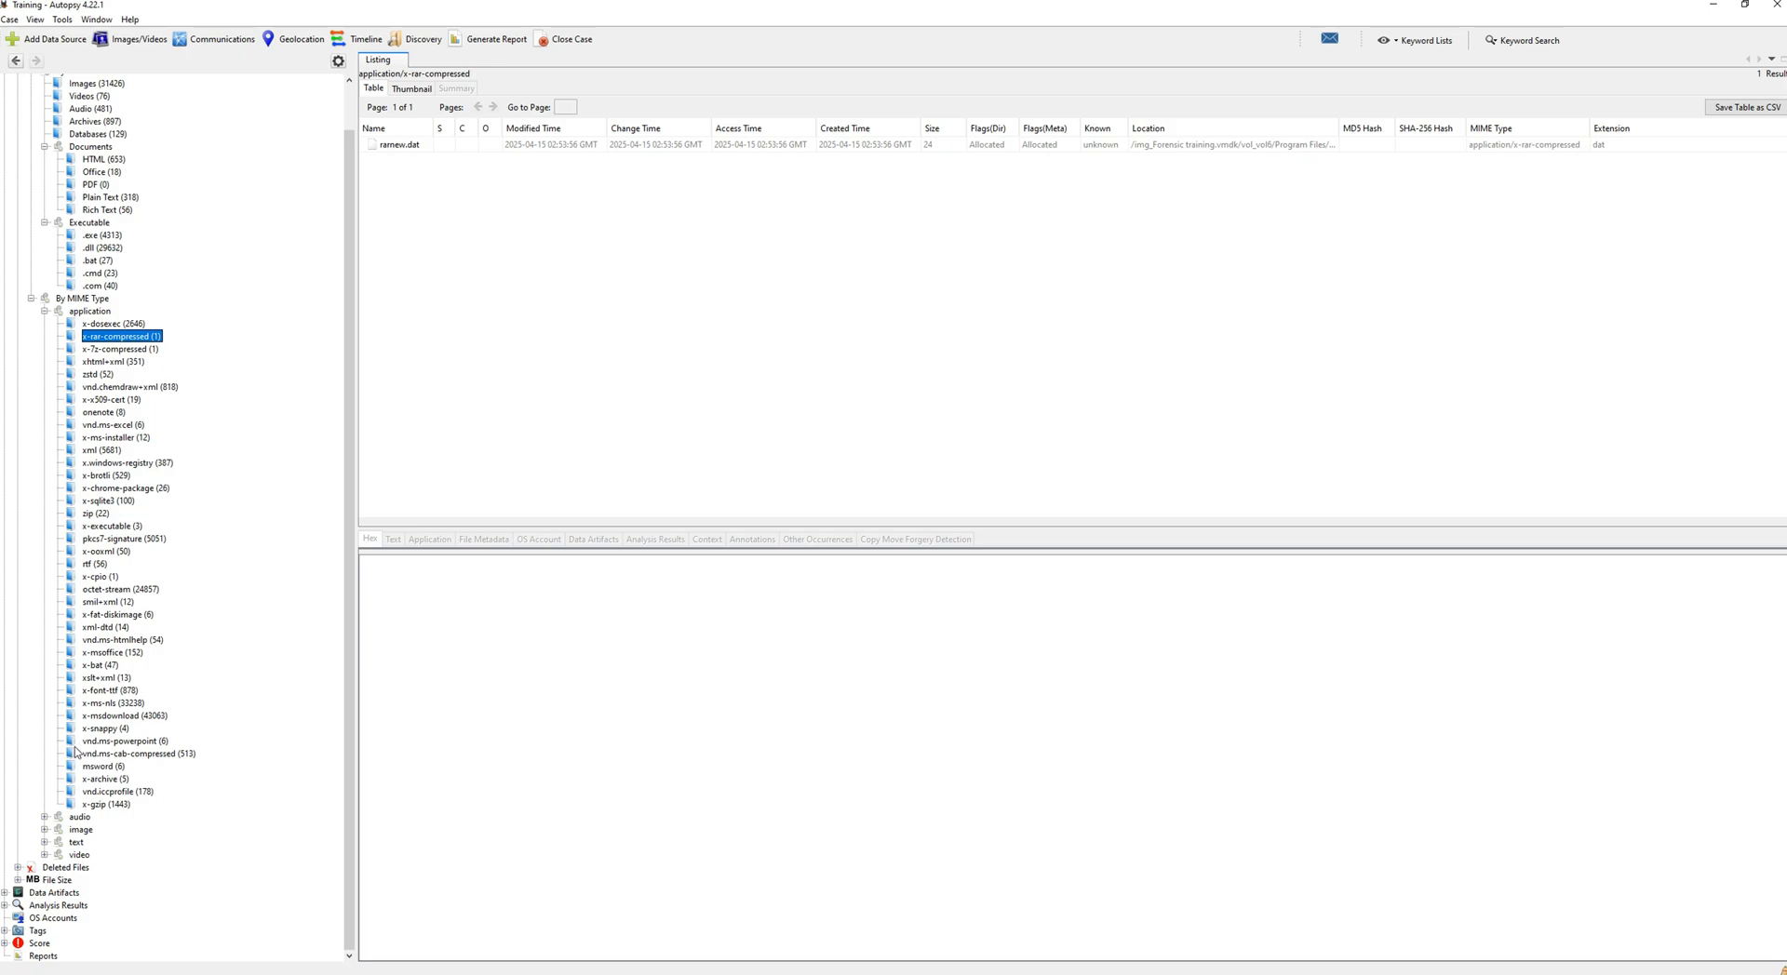
left_click(44, 311)
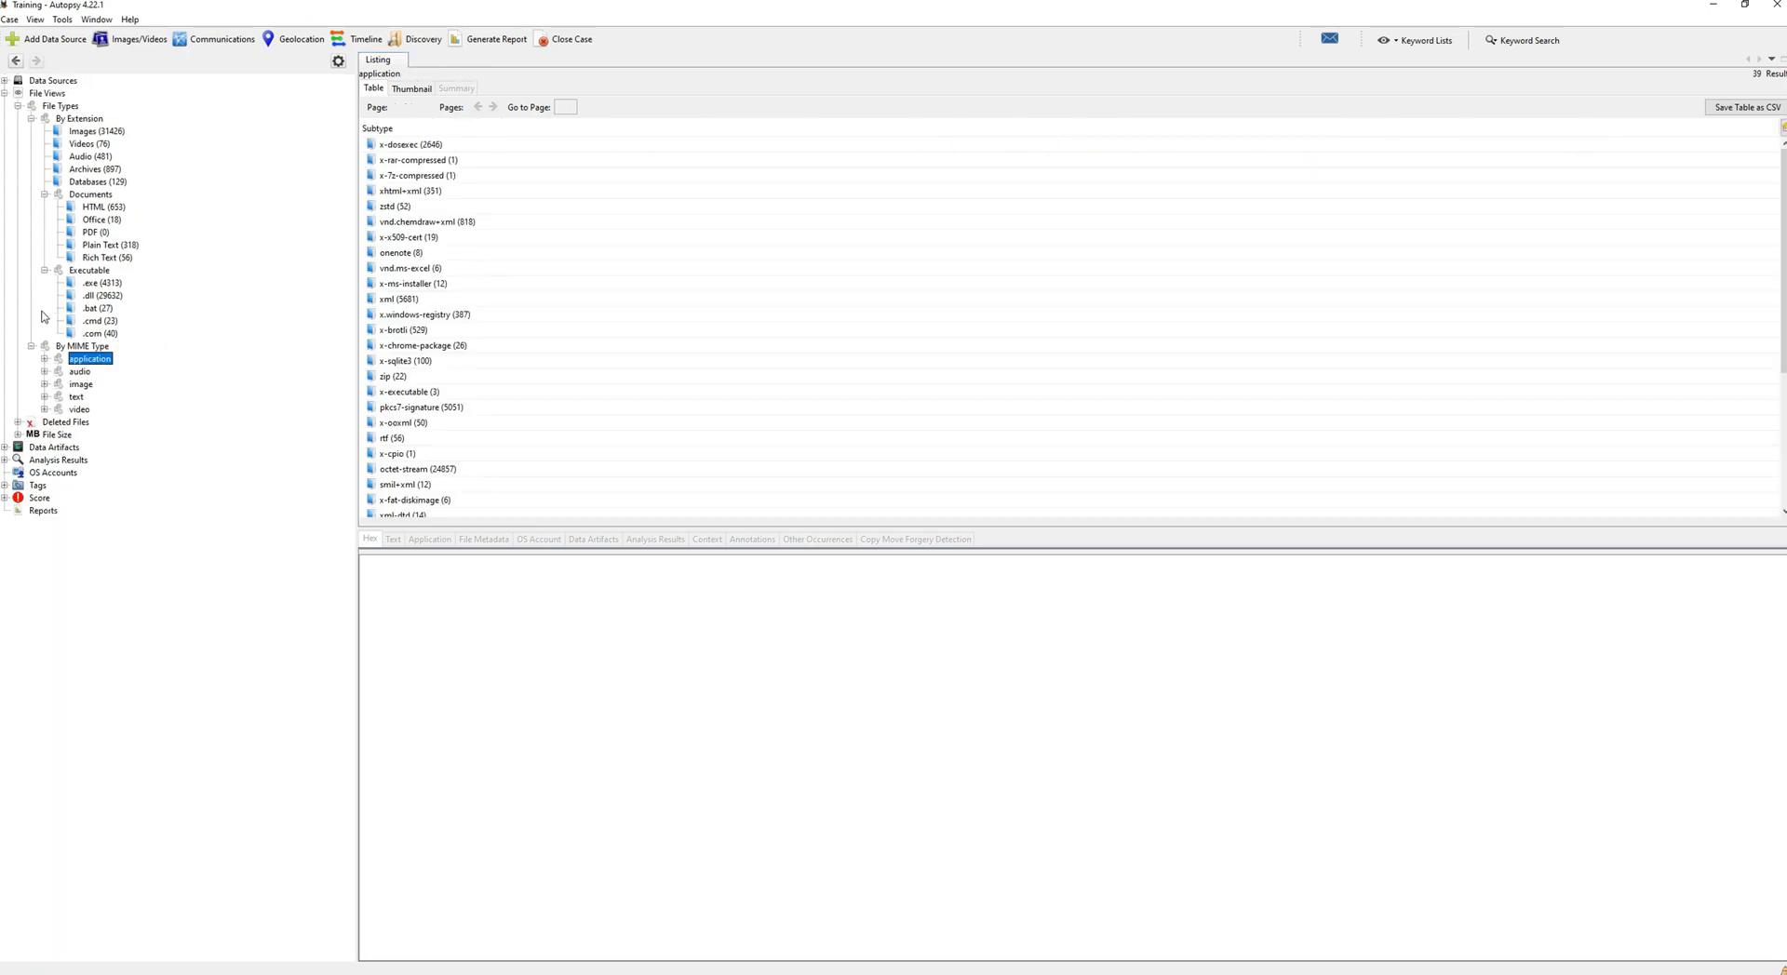
left_click(44, 270)
left_click(44, 194)
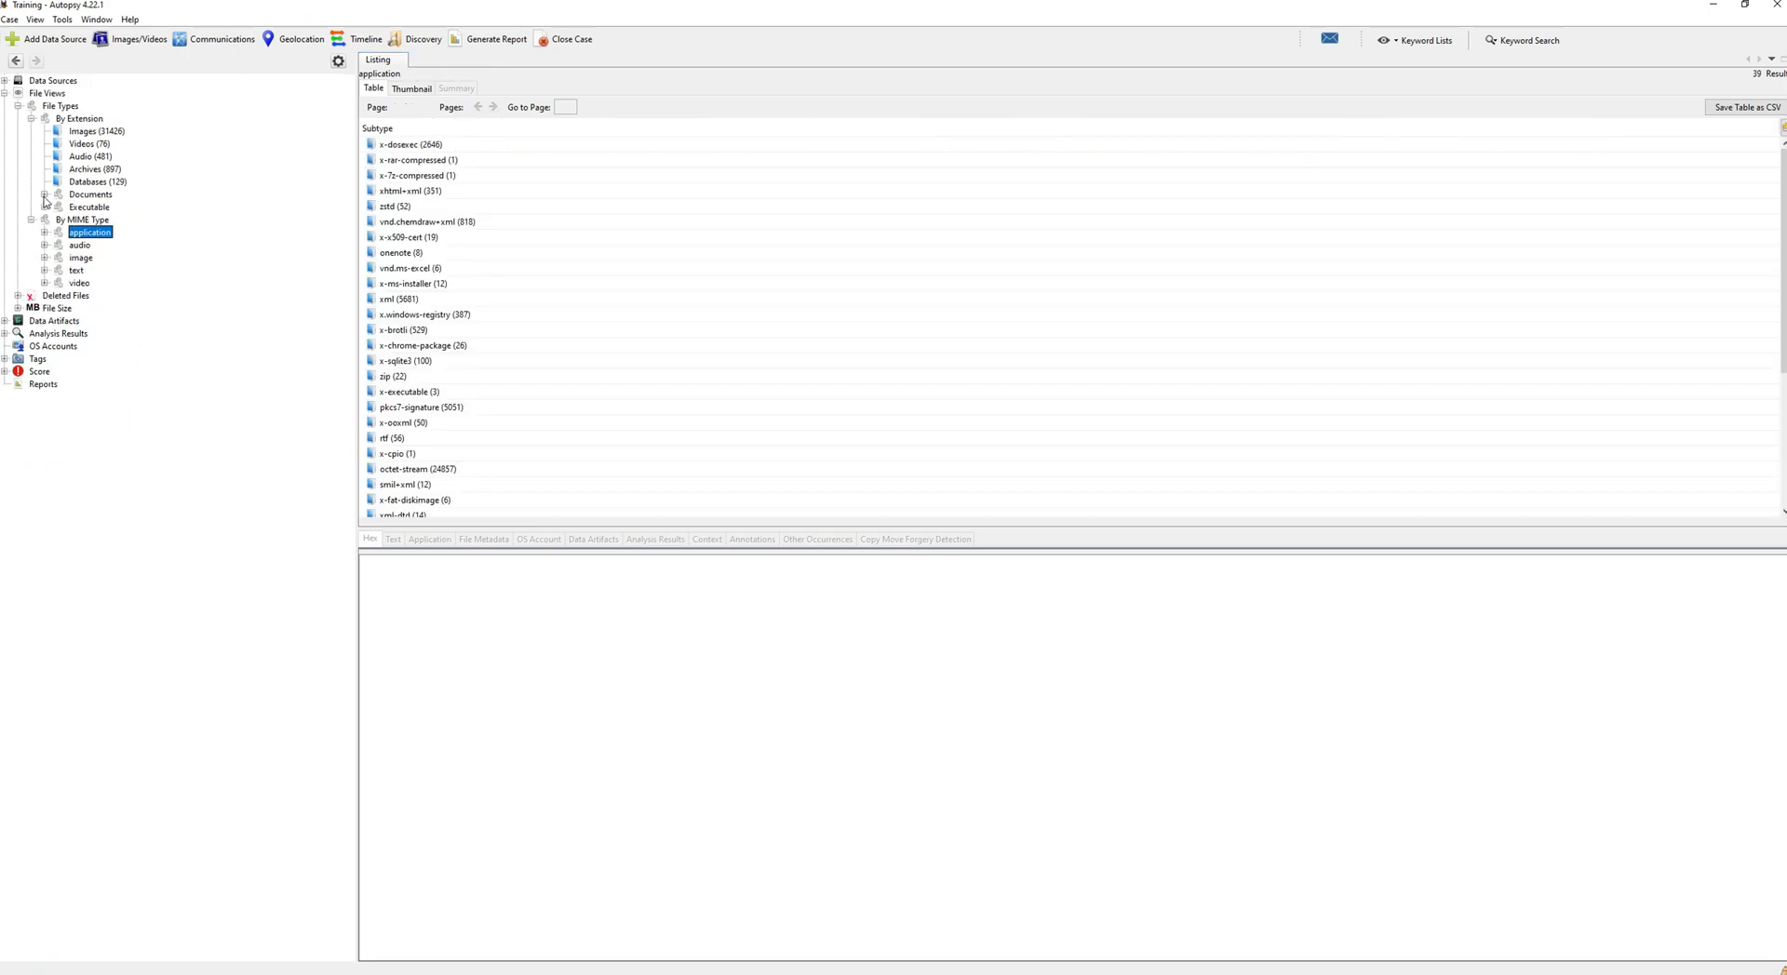
left_click(30, 118)
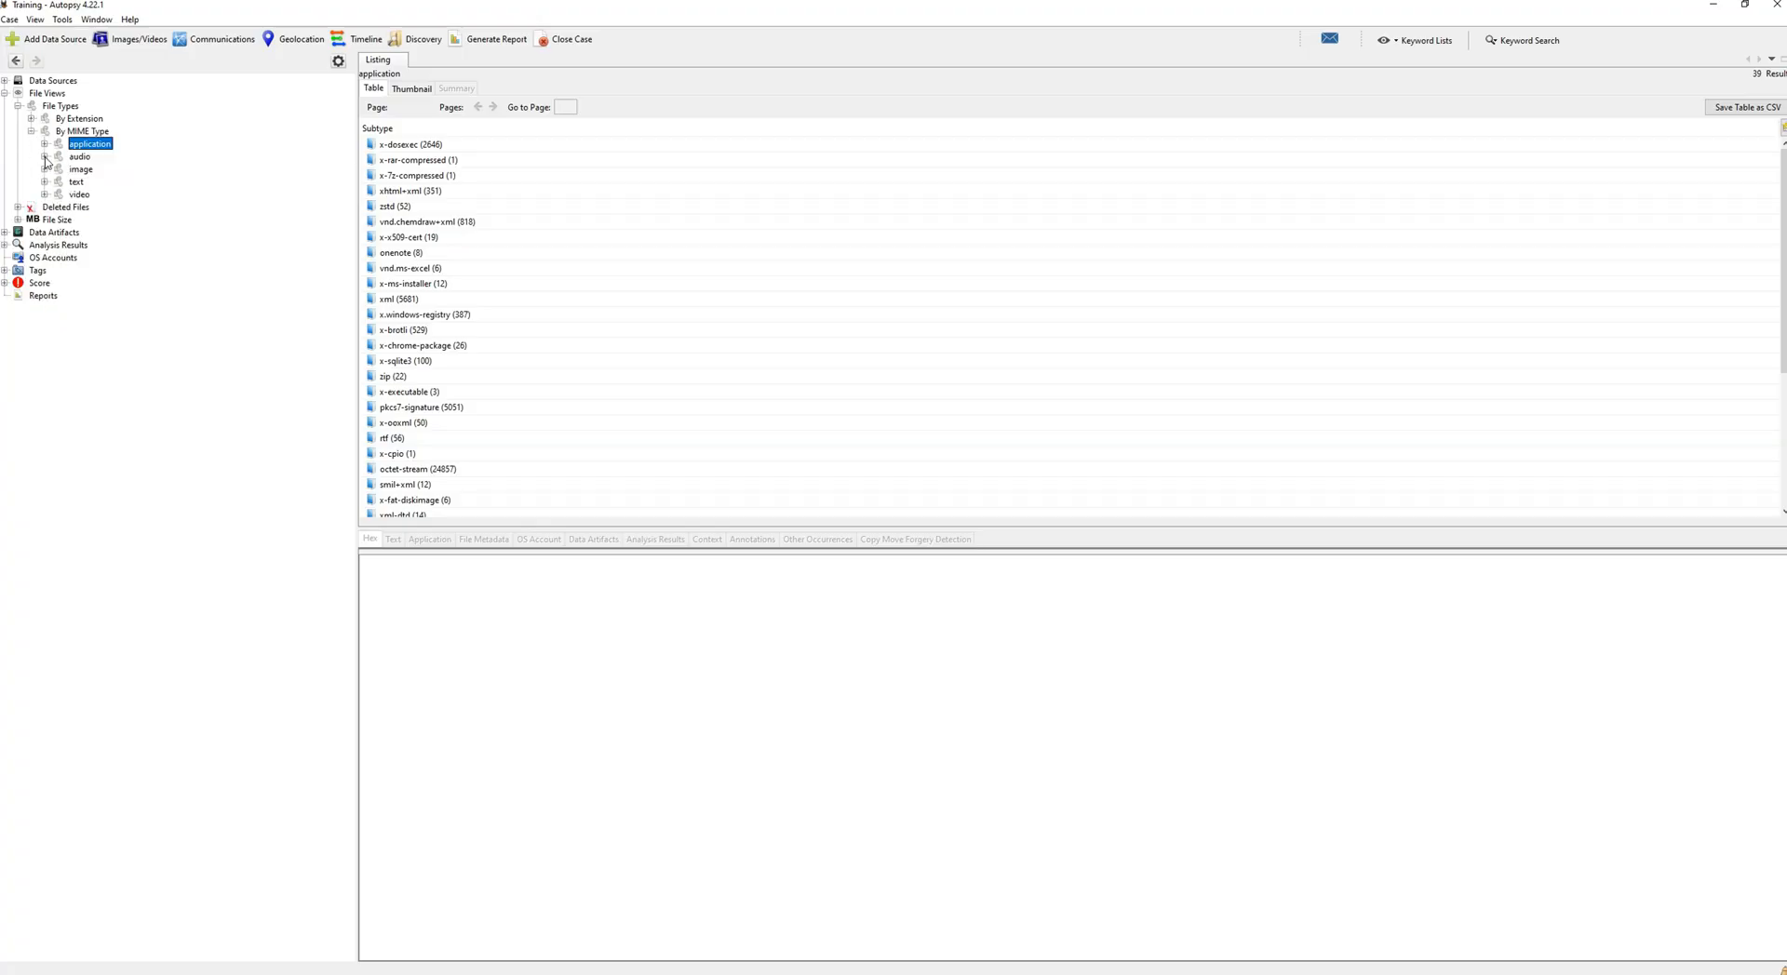
- List the mp4 files of the audio MIME group and open Skype_Call_Failed.m4a in the preview
left_click(45, 156)
left_click(89, 173)
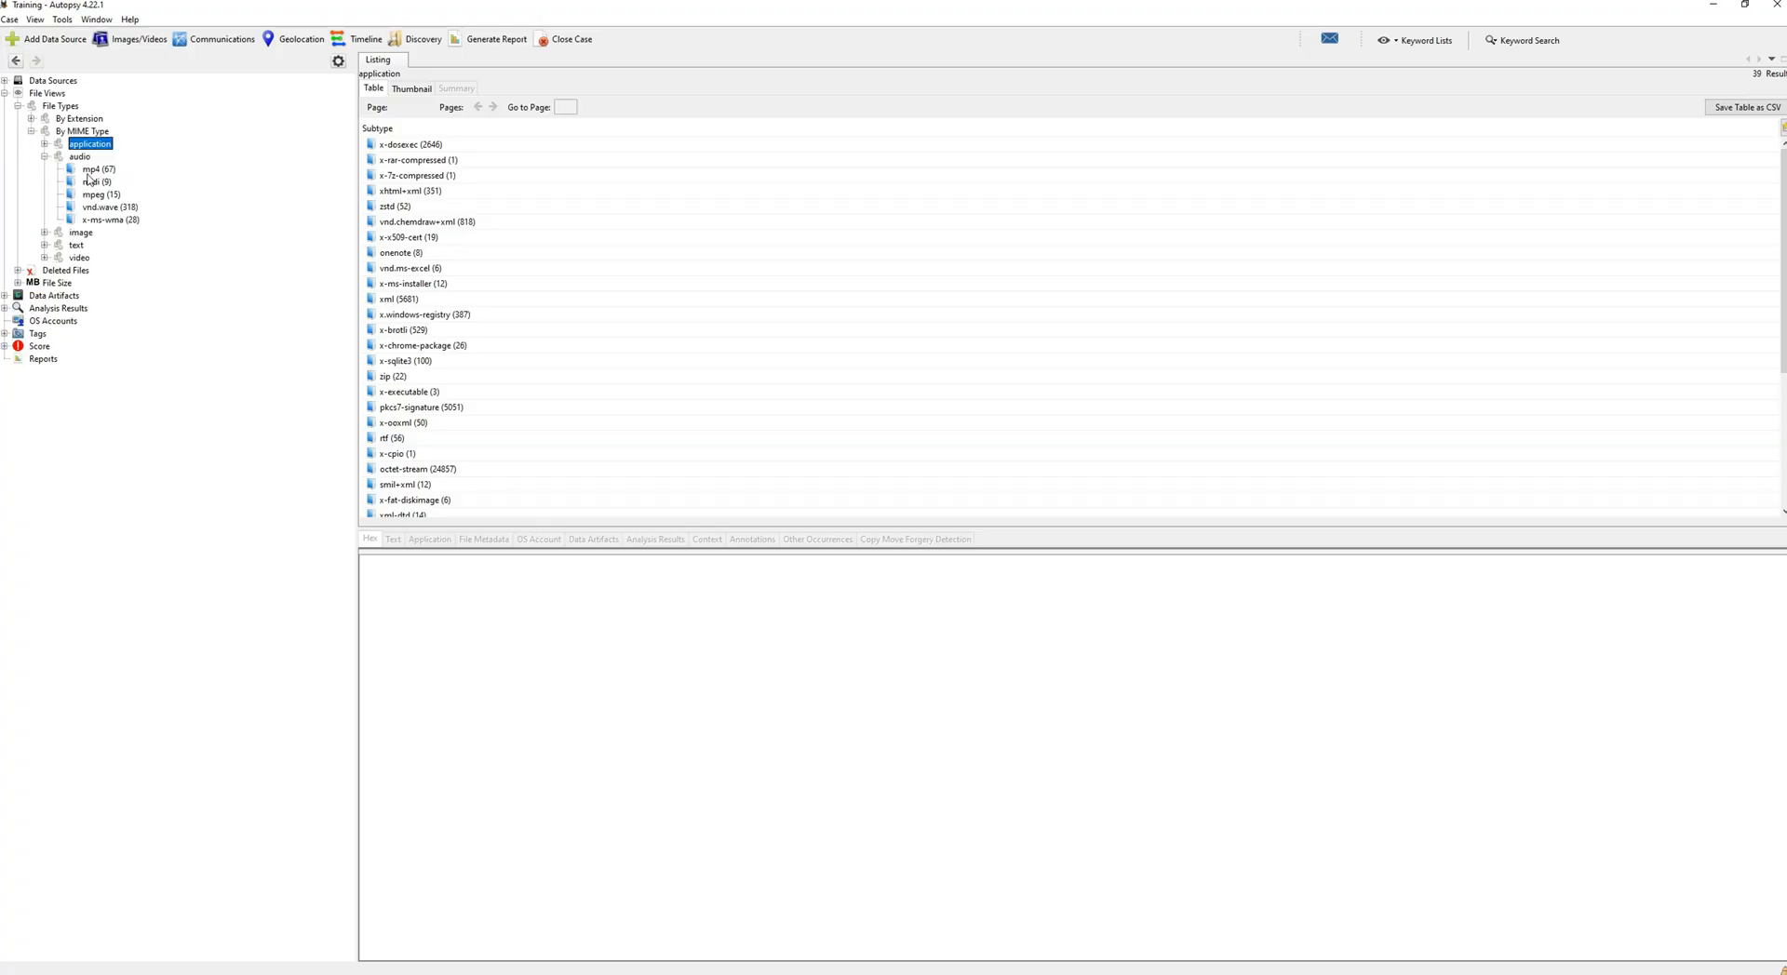
left_click(426, 205)
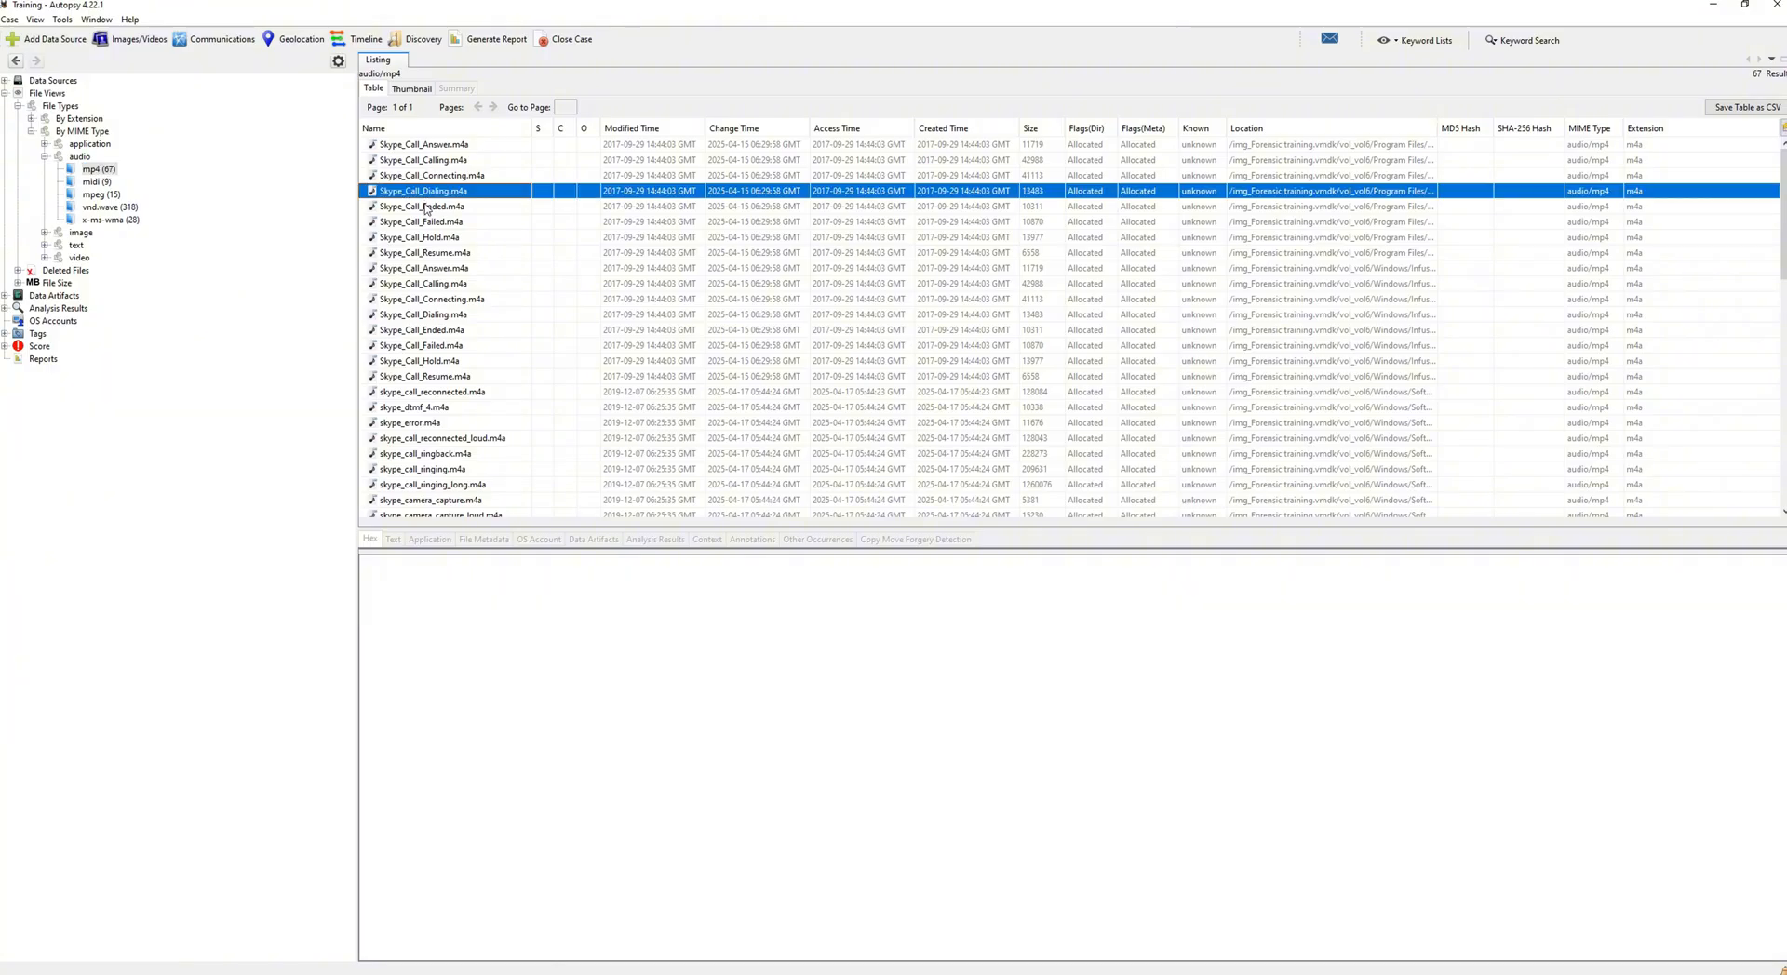
left_click(426, 224)
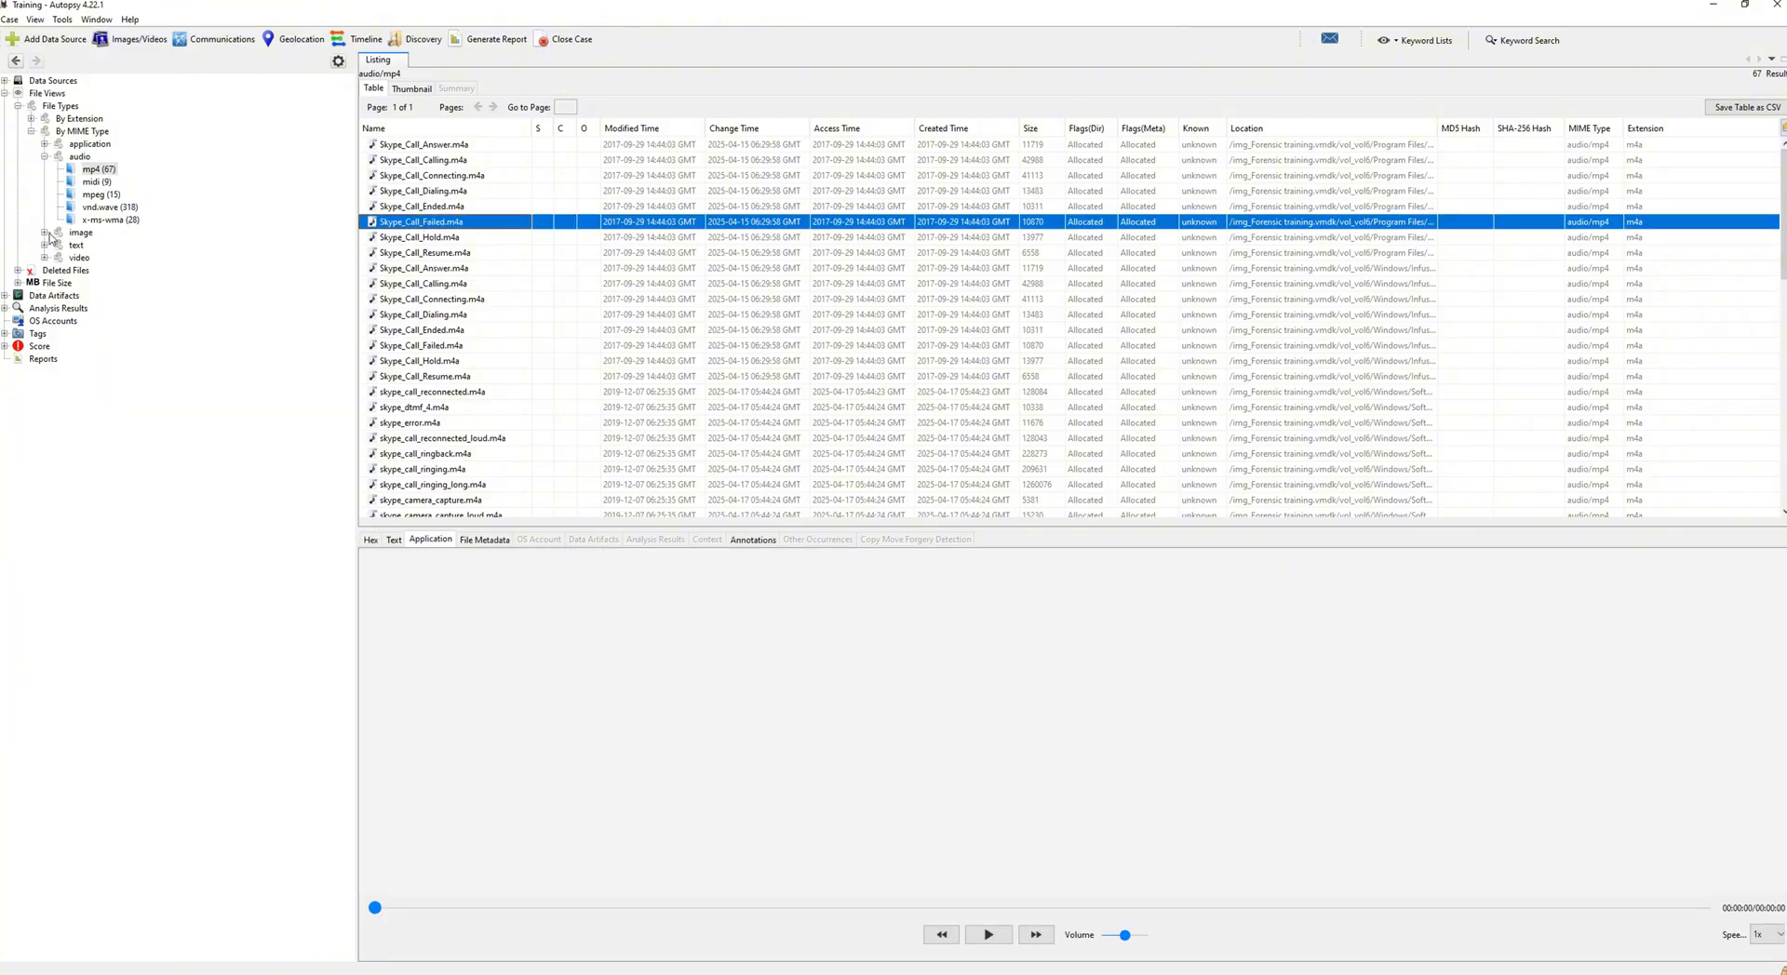
- List the gif files of the image MIME group, and preview ScreenshotOptin.gif and AutoPlayOptin.gif
left_click(44, 157)
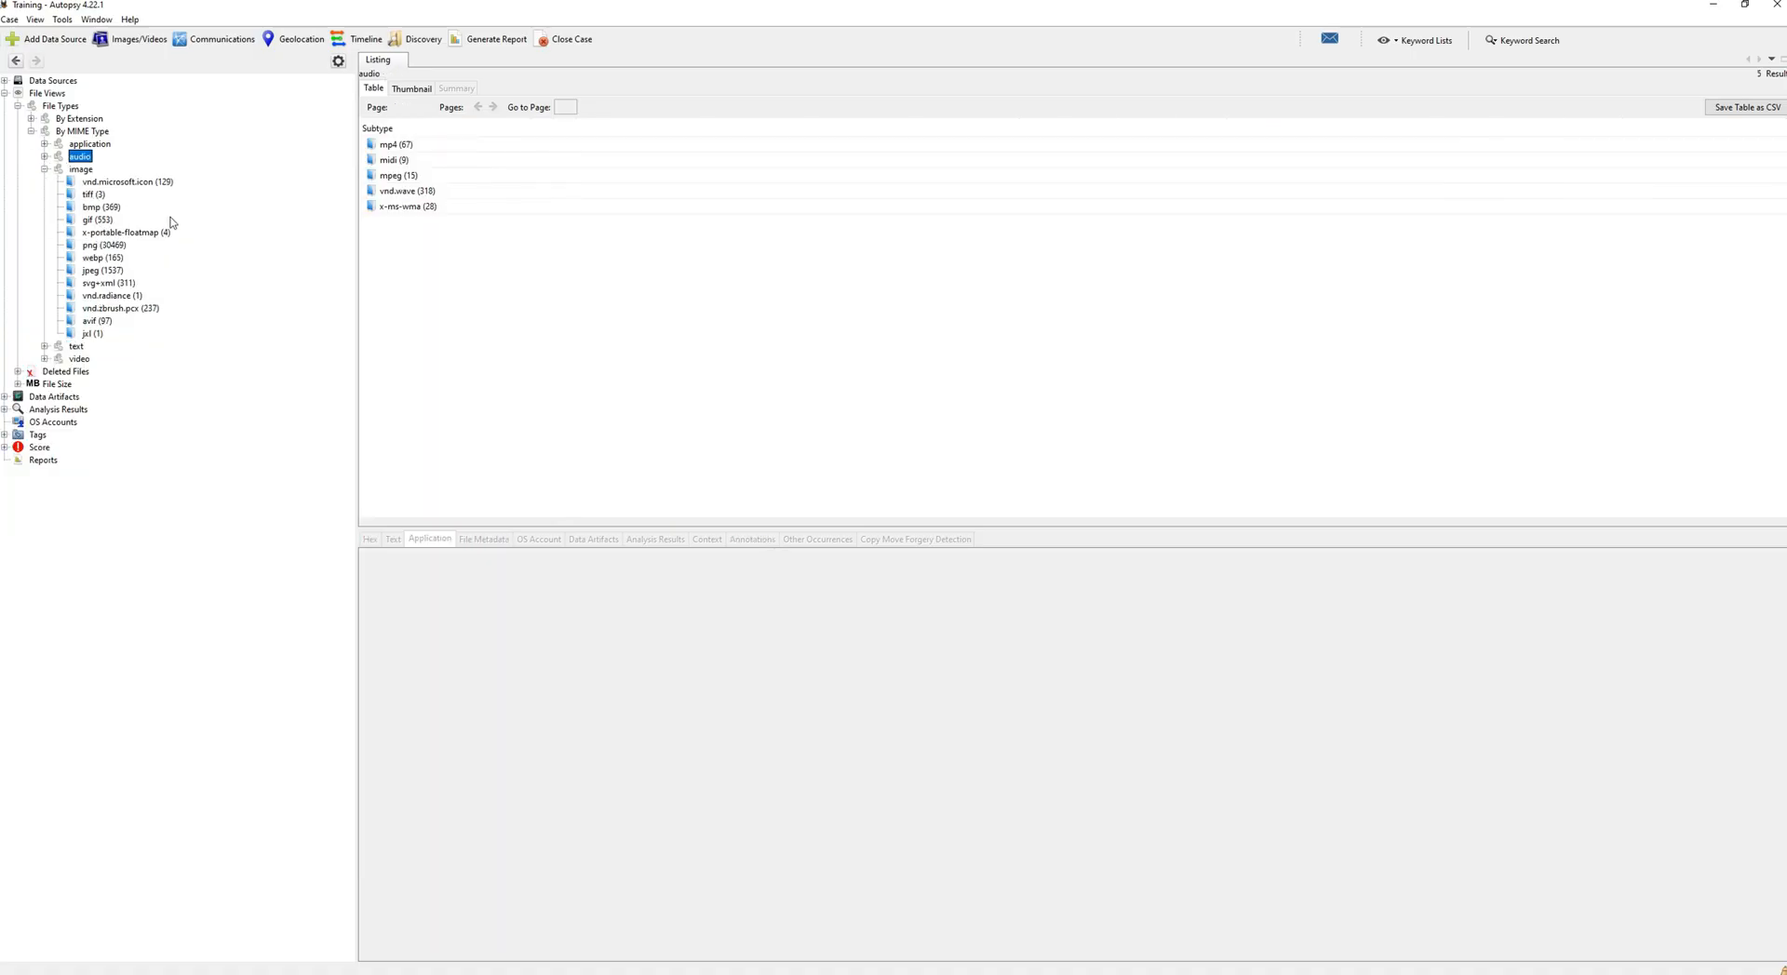
left_click(102, 219)
left_click(471, 196)
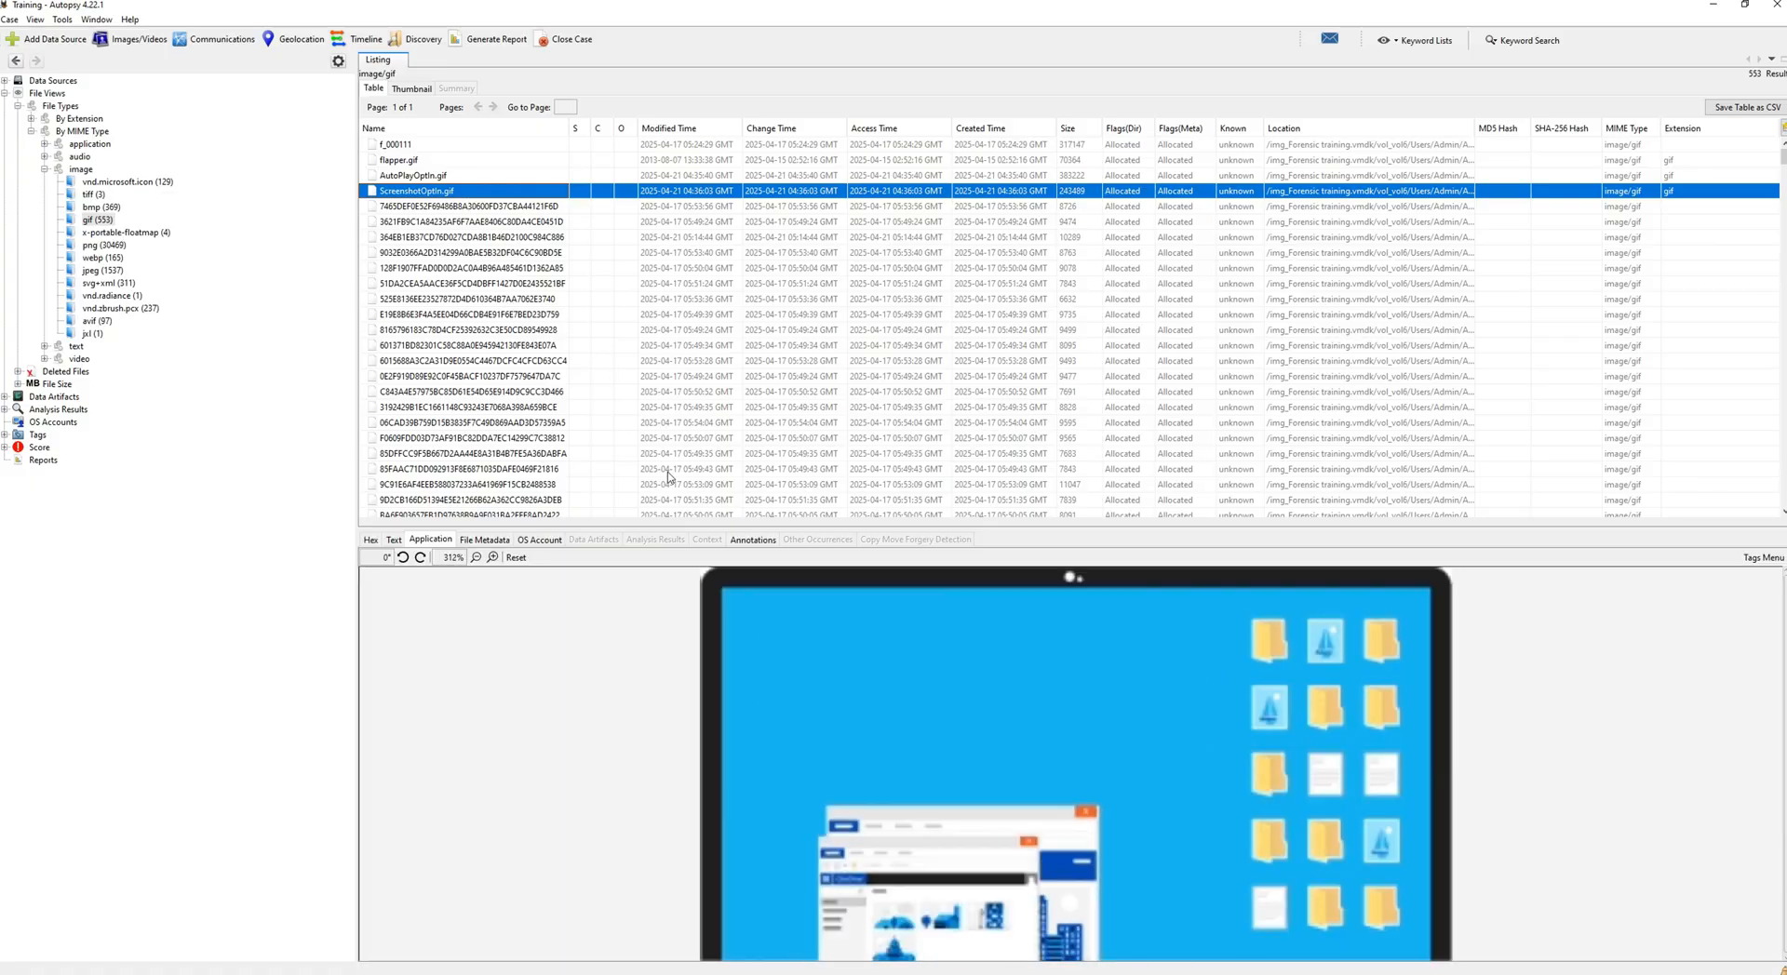
left_click(496, 360)
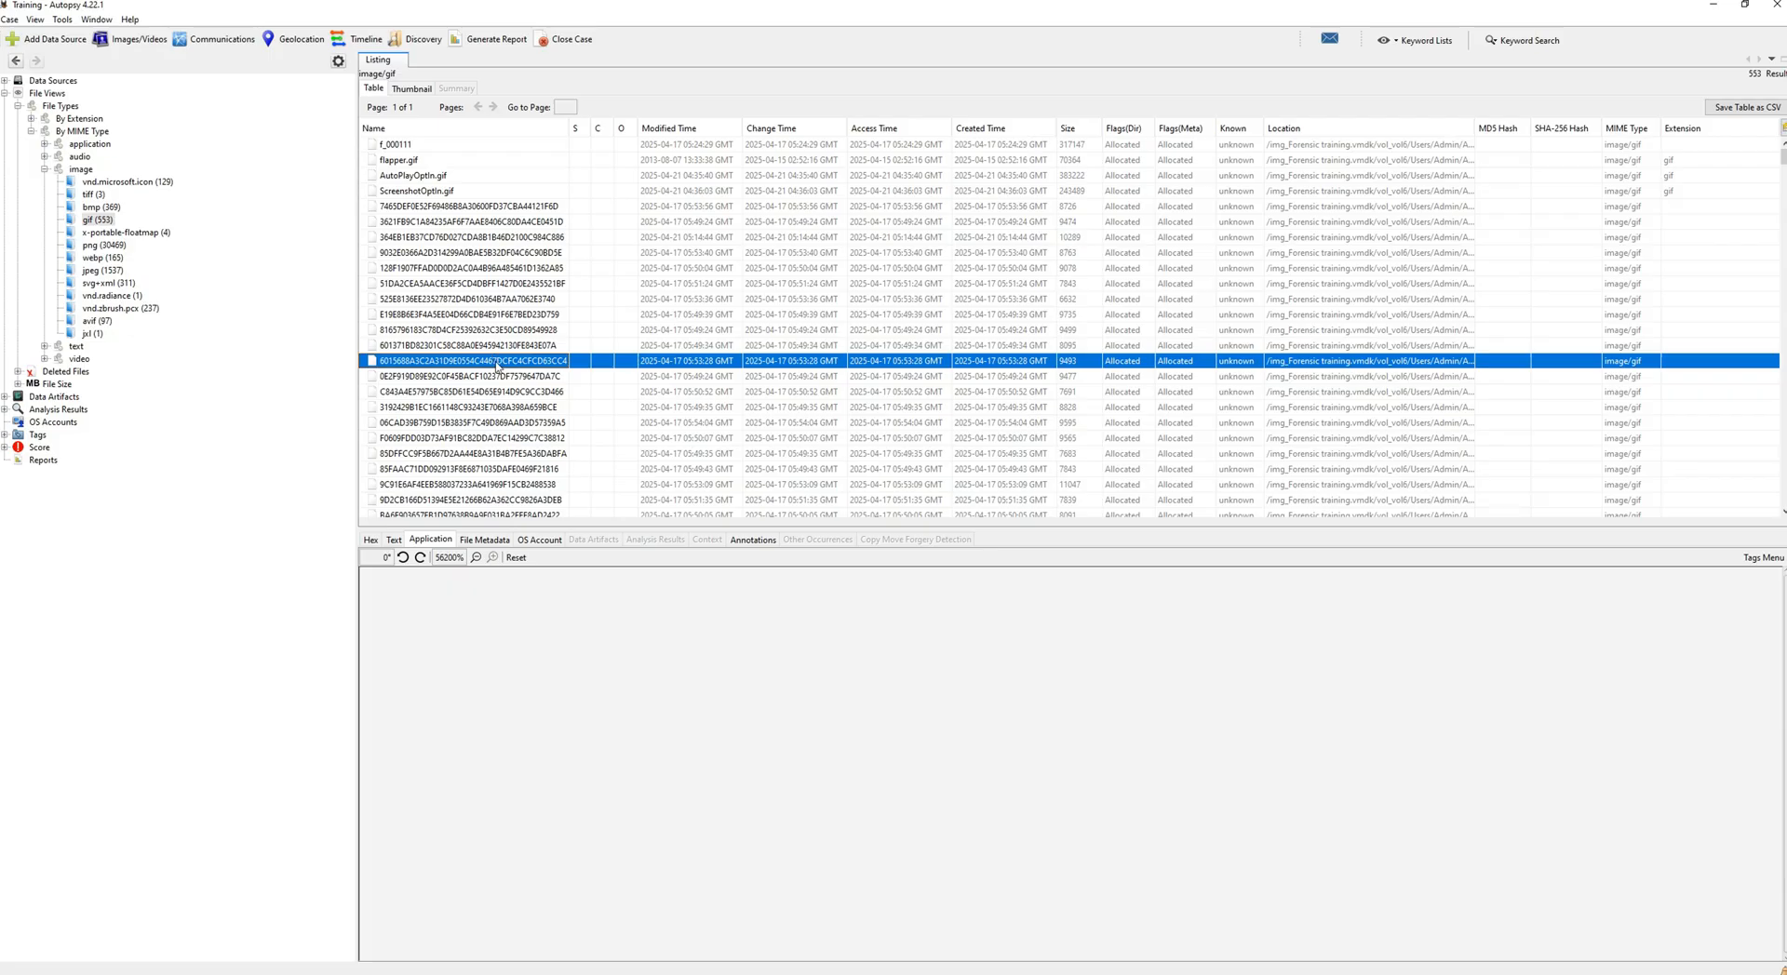
left_click(454, 187)
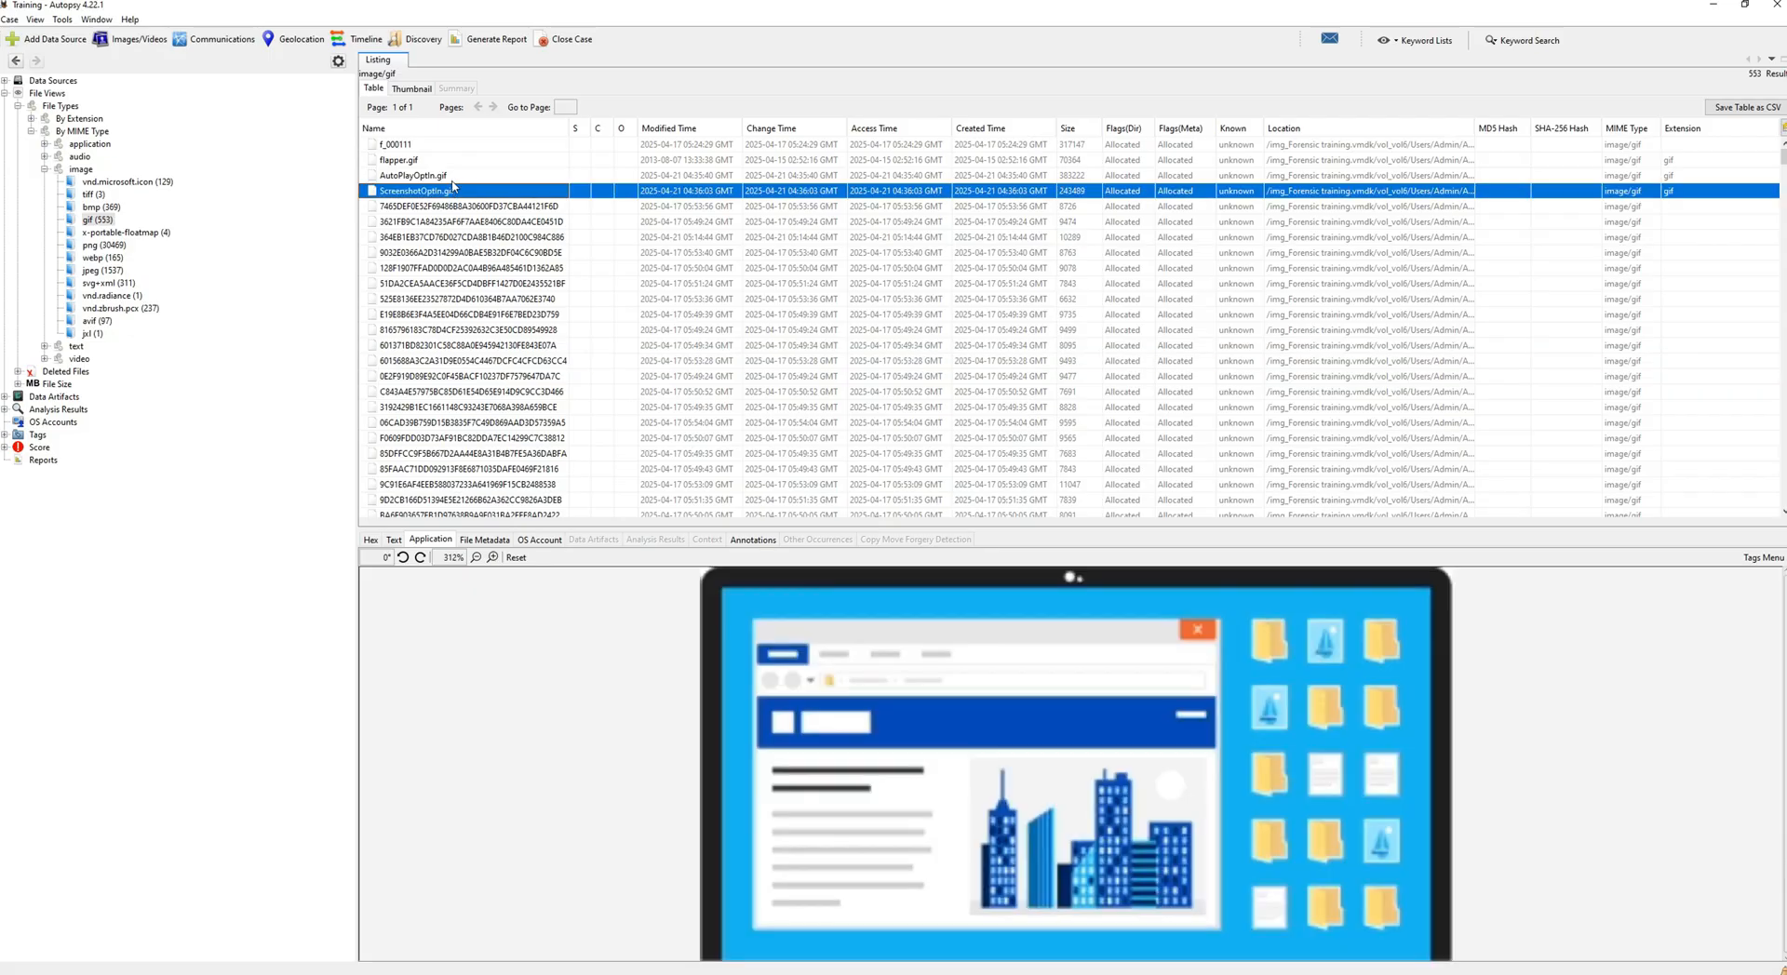
left_click(452, 175)
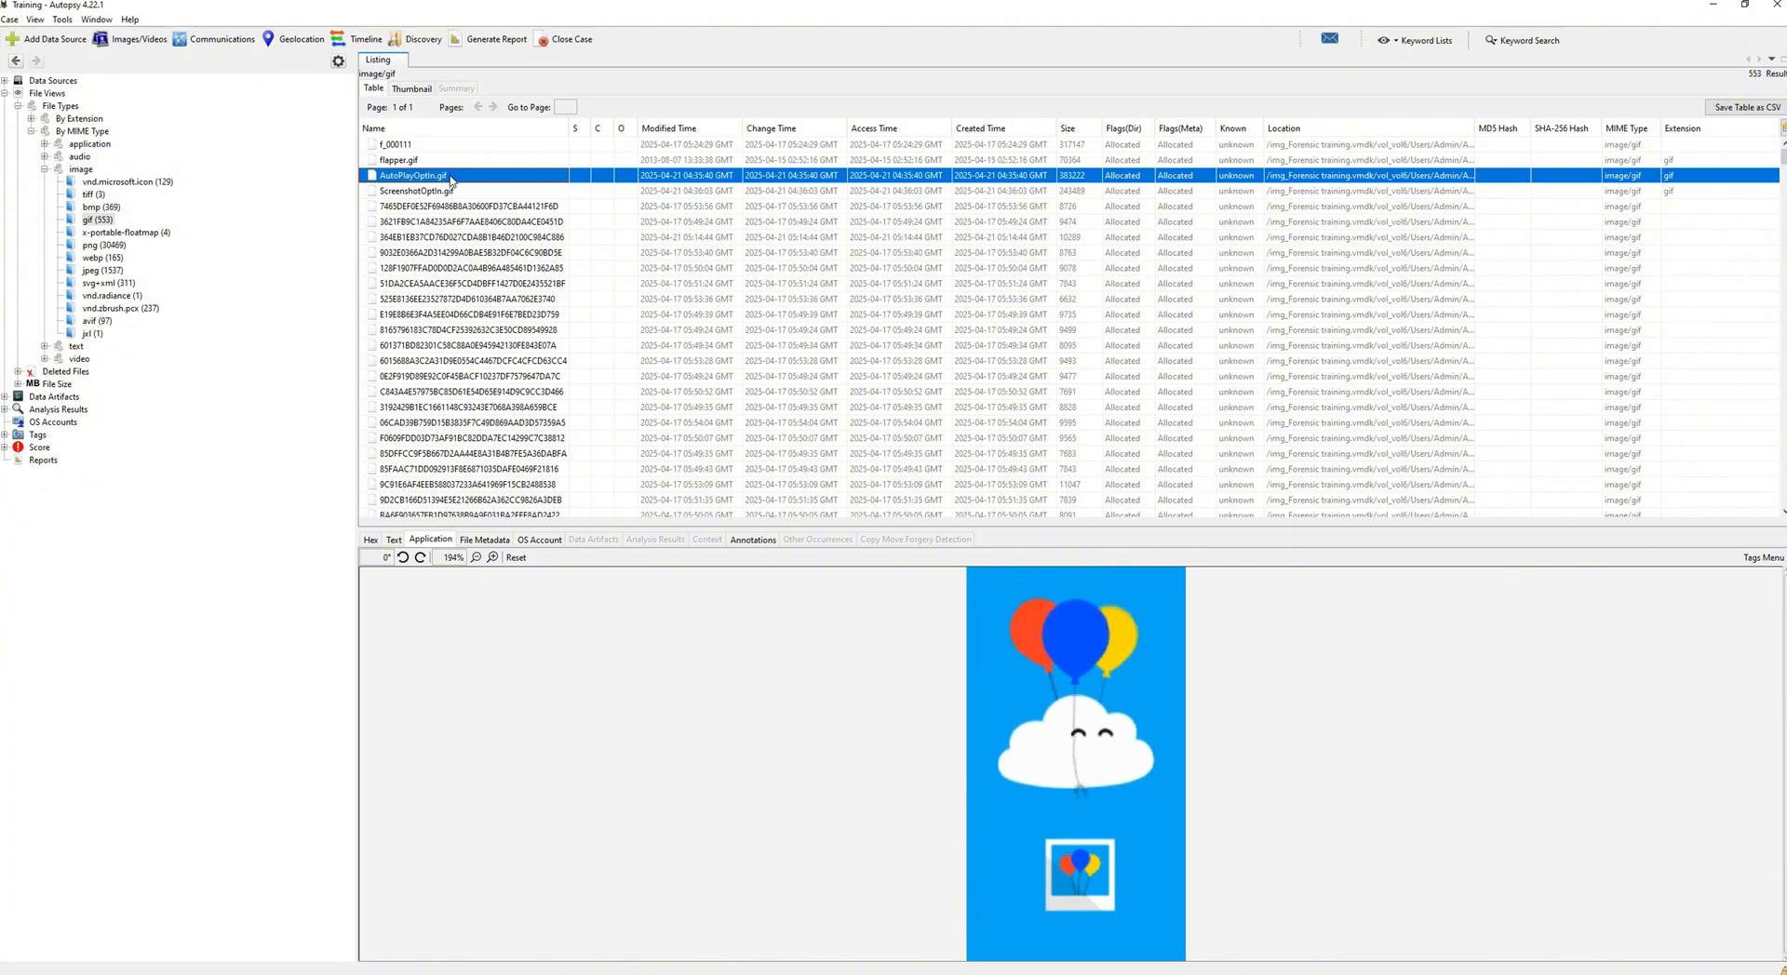
scroll(452, 180, "down", 10)
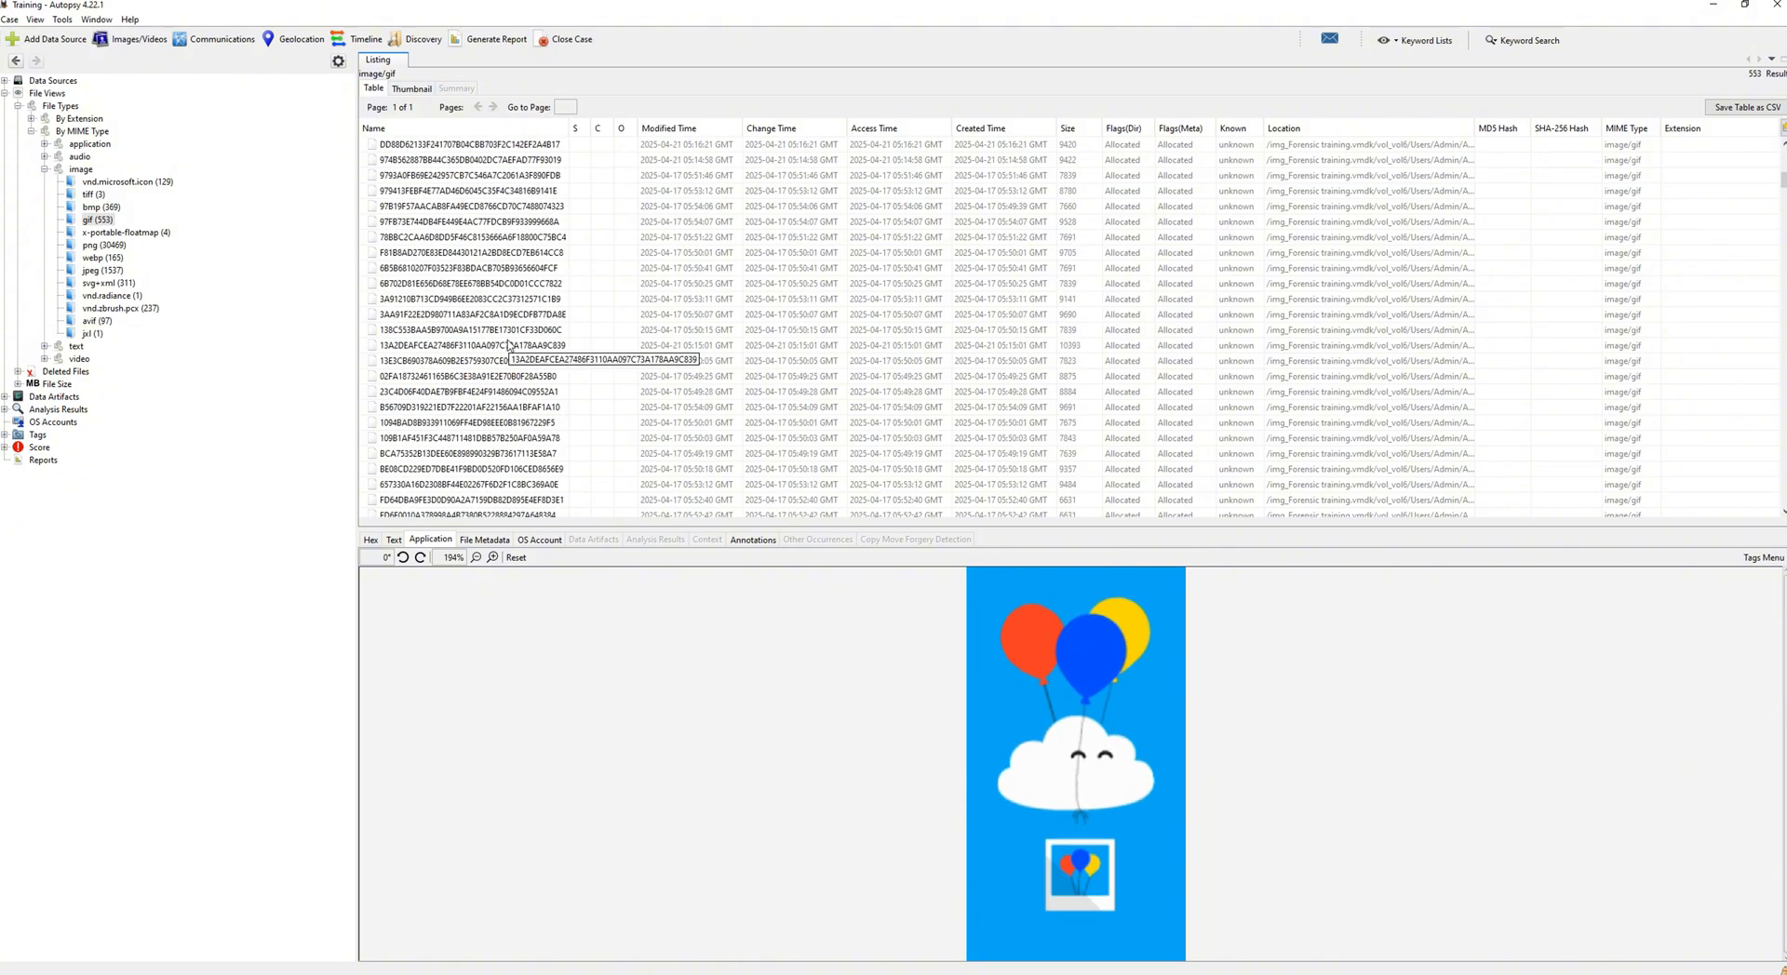
scroll(508, 345, "down", 10)
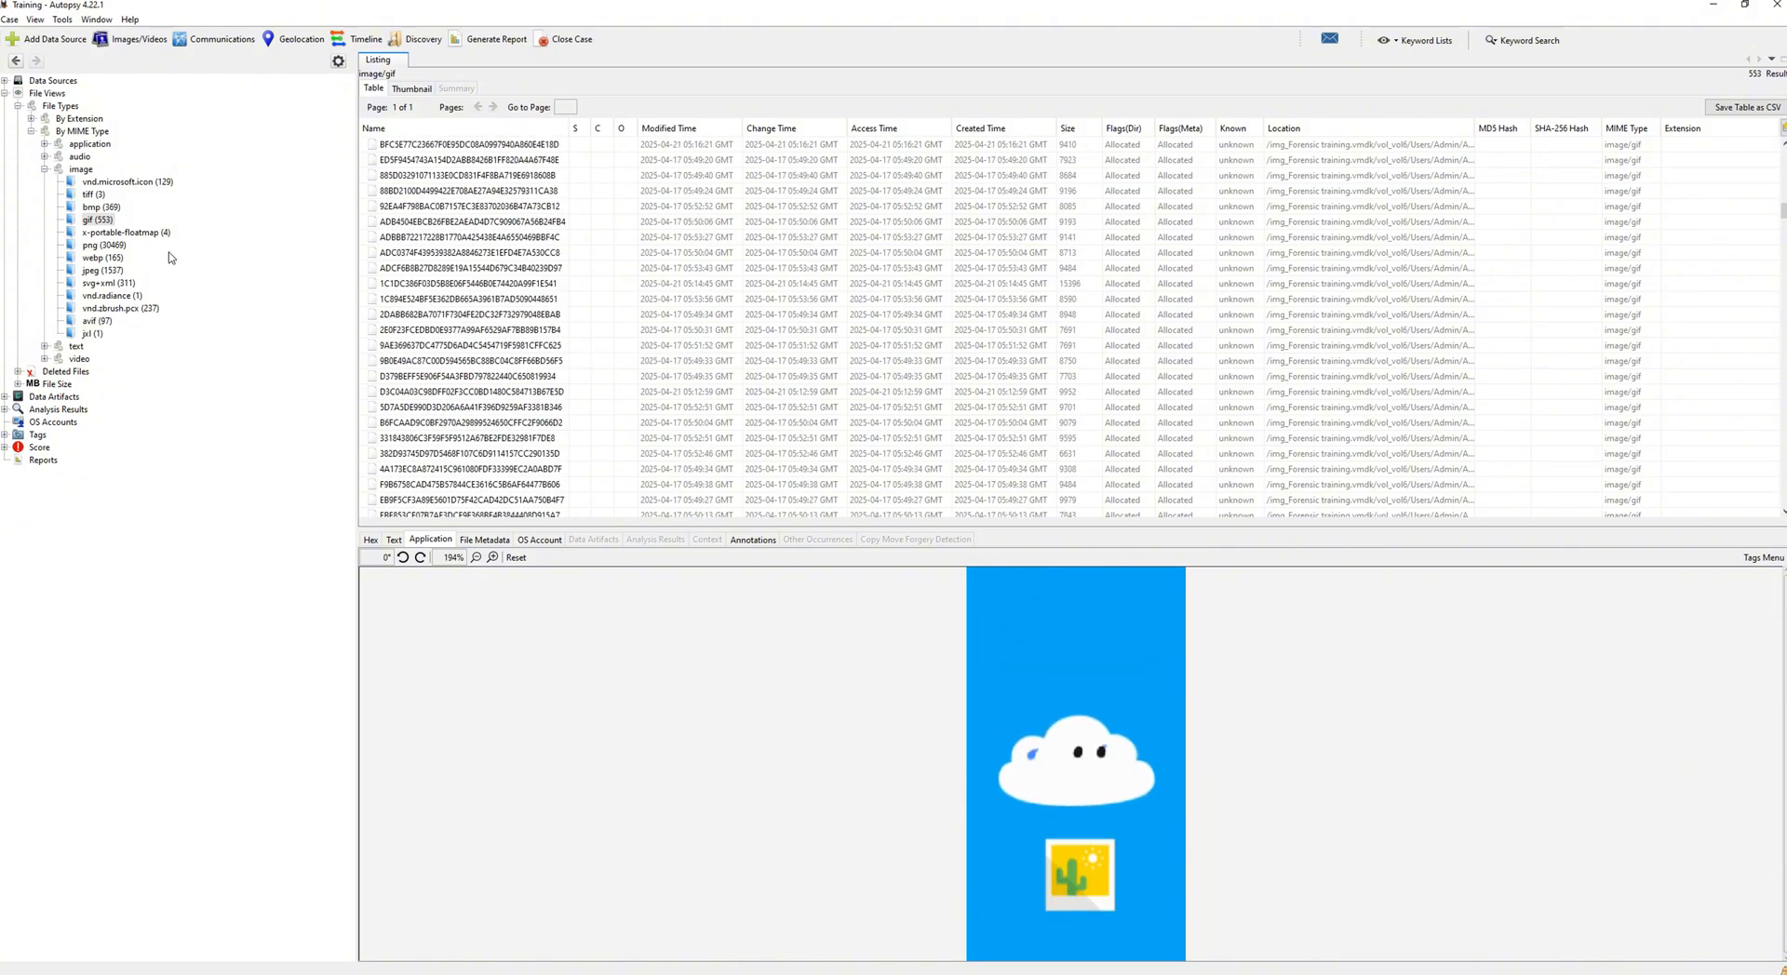
- Look through the jpeg files of the image MIME group, selecting LockScreen___1718_0929_notdimmed.jpg and WelcomeScan.jpg for preview
left_click(105, 270)
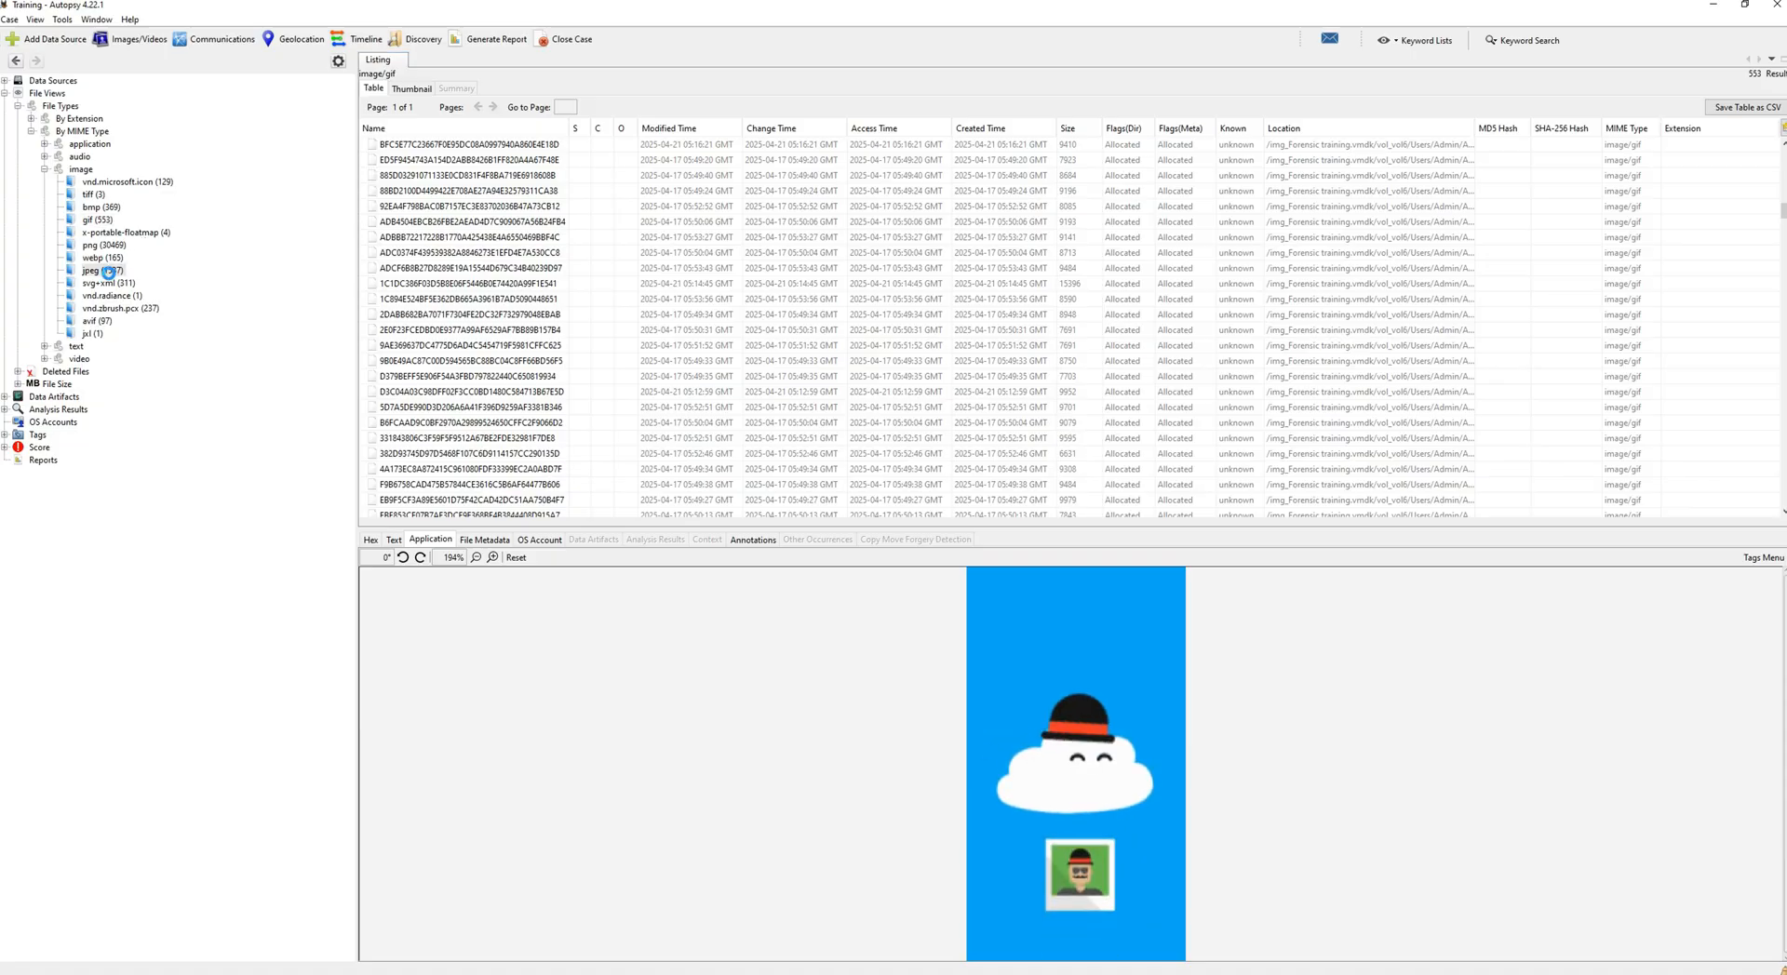
left_click(468, 179)
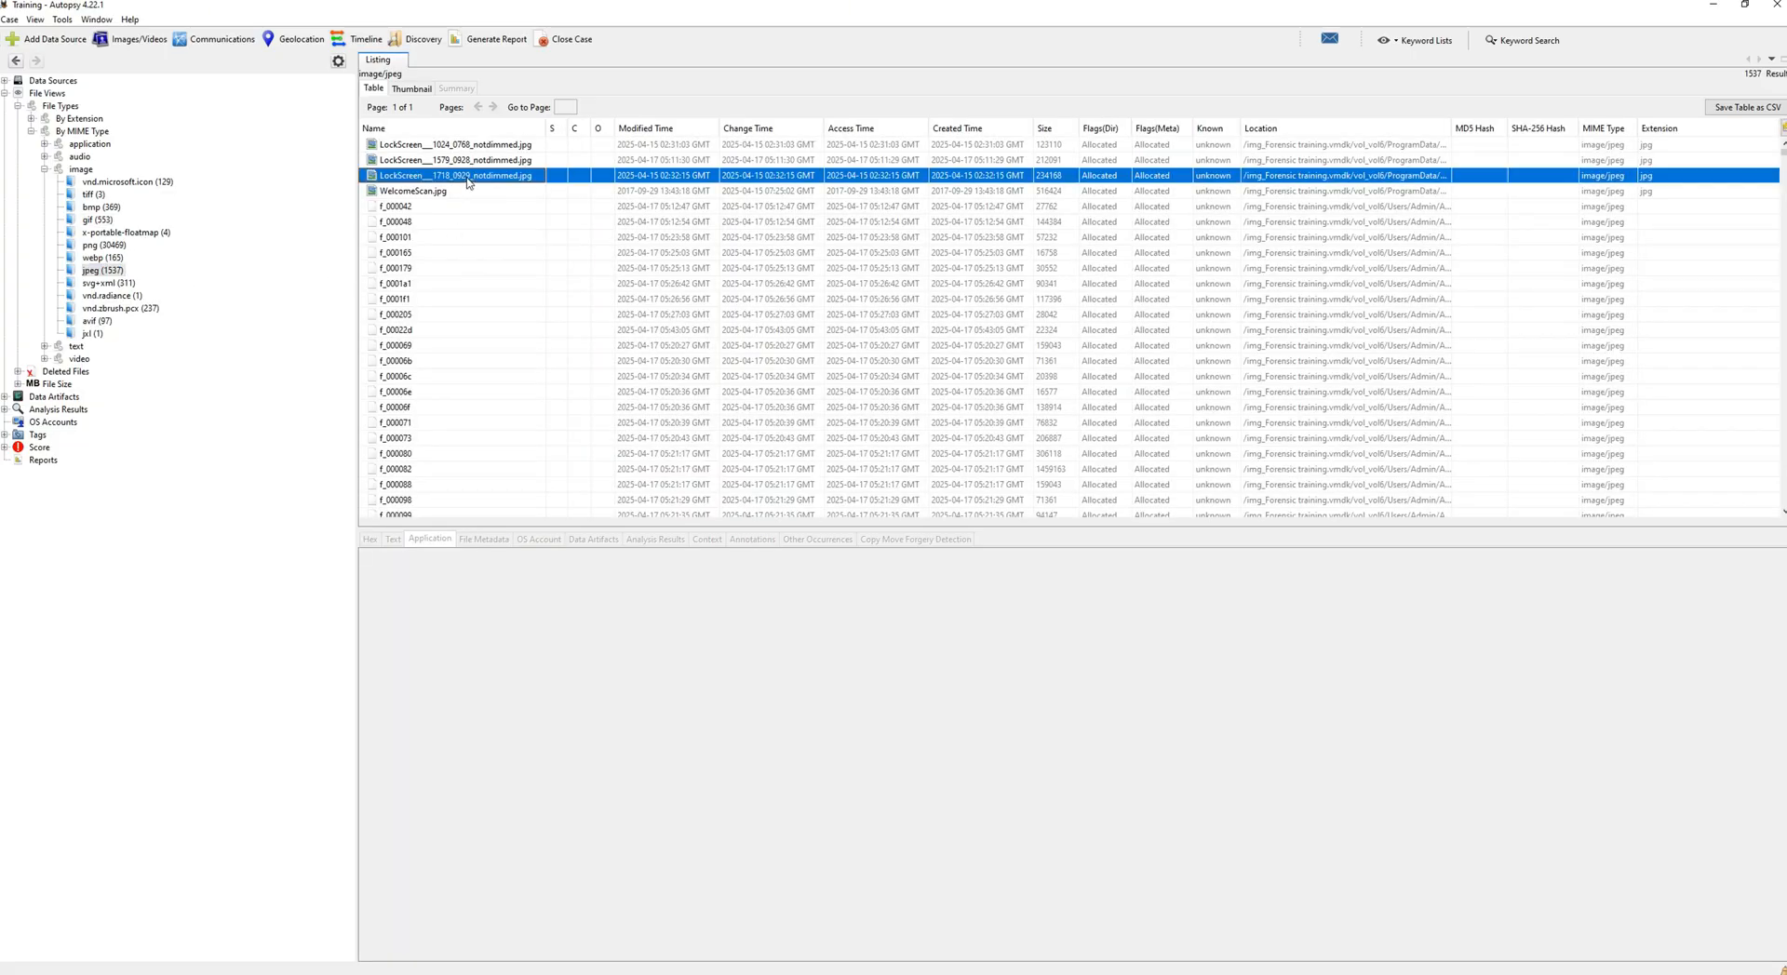
left_click(465, 189)
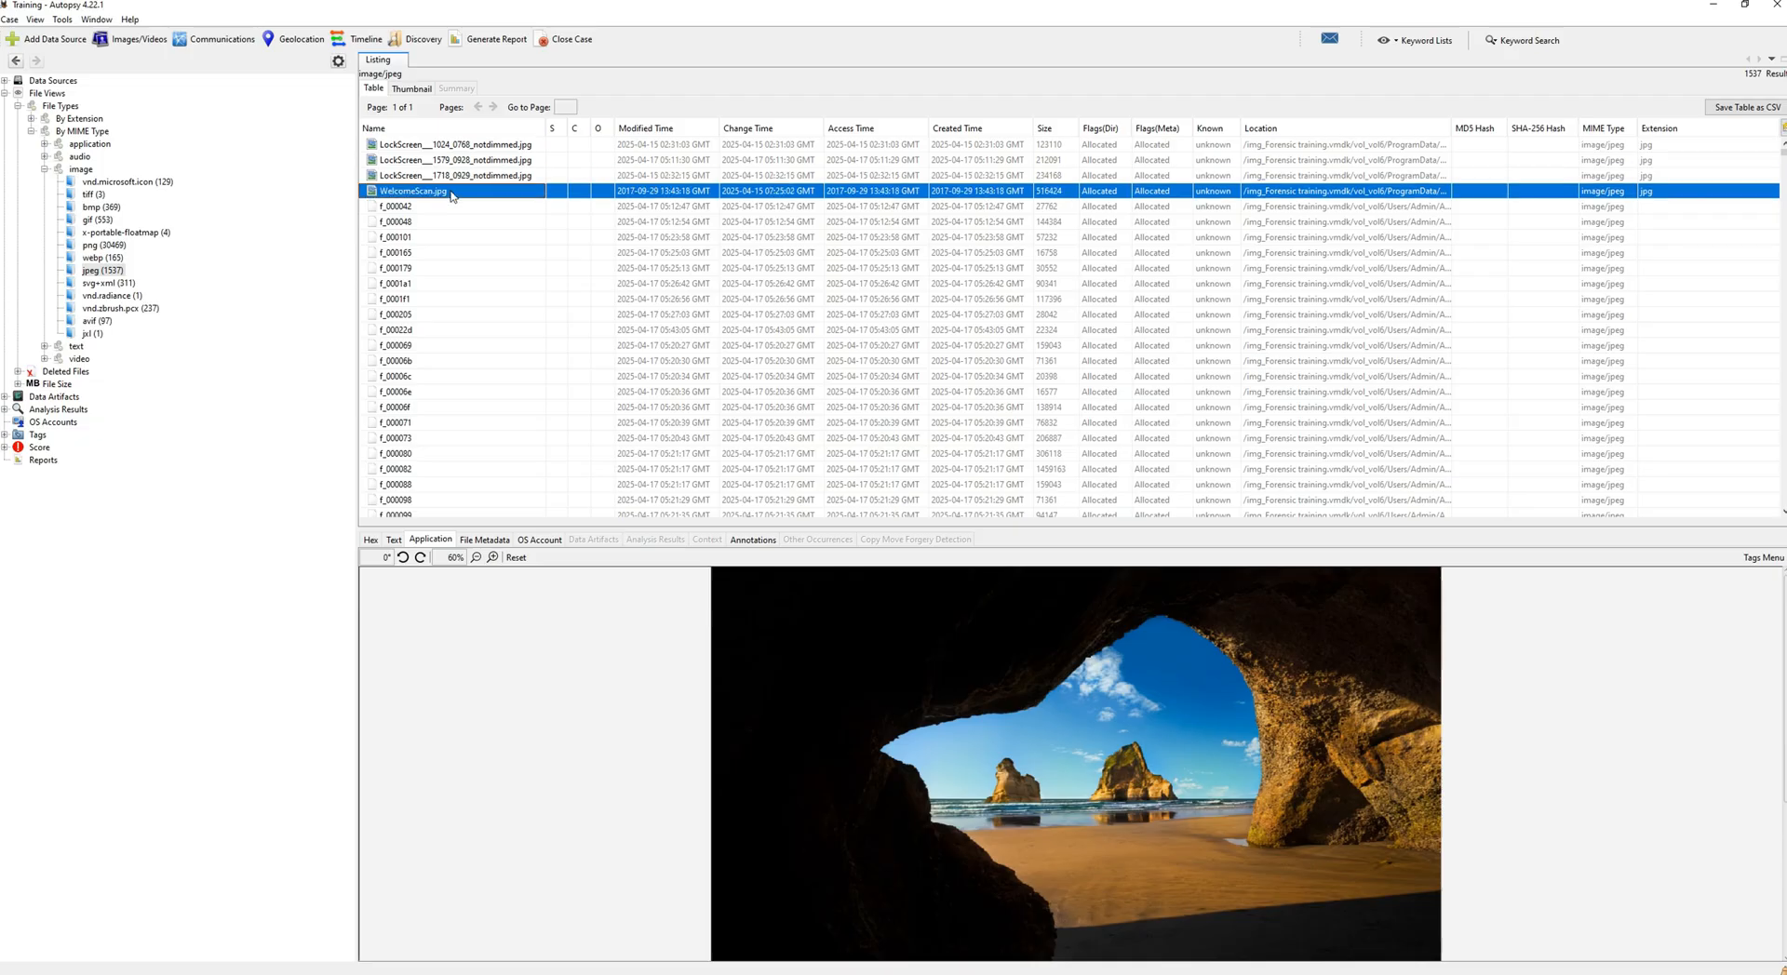
scroll(457, 269, "down", 2)
scroll(457, 270, "down", 9)
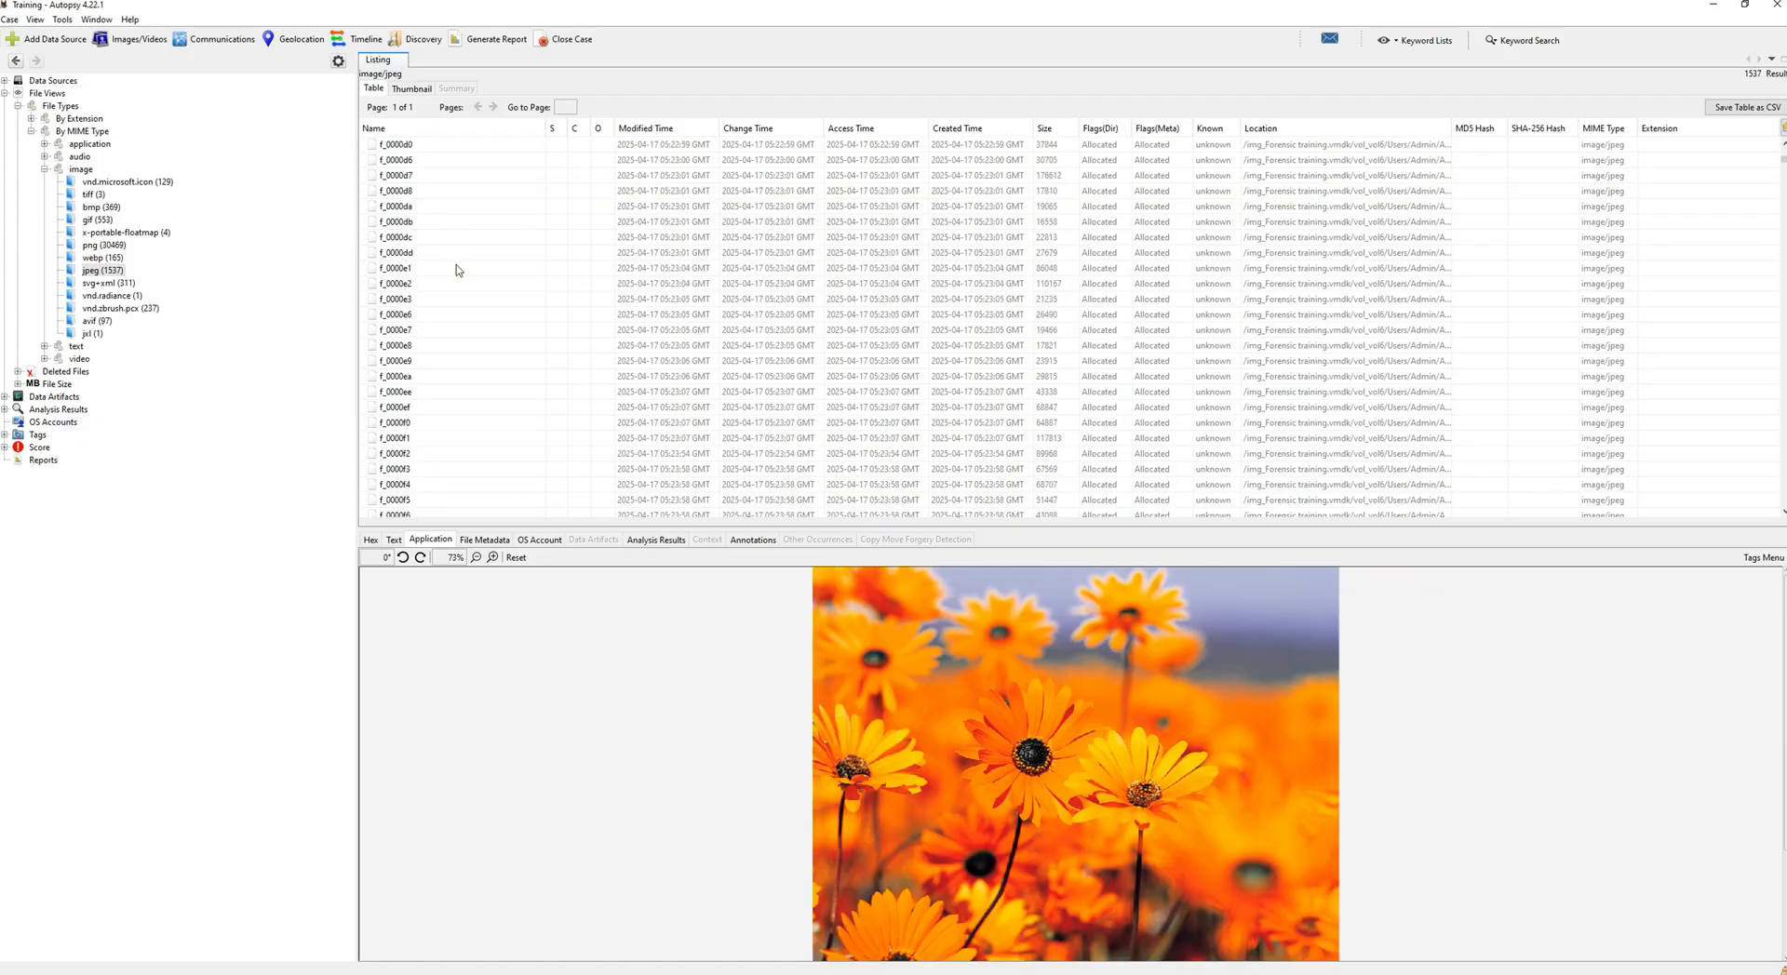
scroll(457, 270, "up", 5)
- Collapse the image group and list the xml files of the text MIME group
left_click(45, 346)
left_click(45, 169)
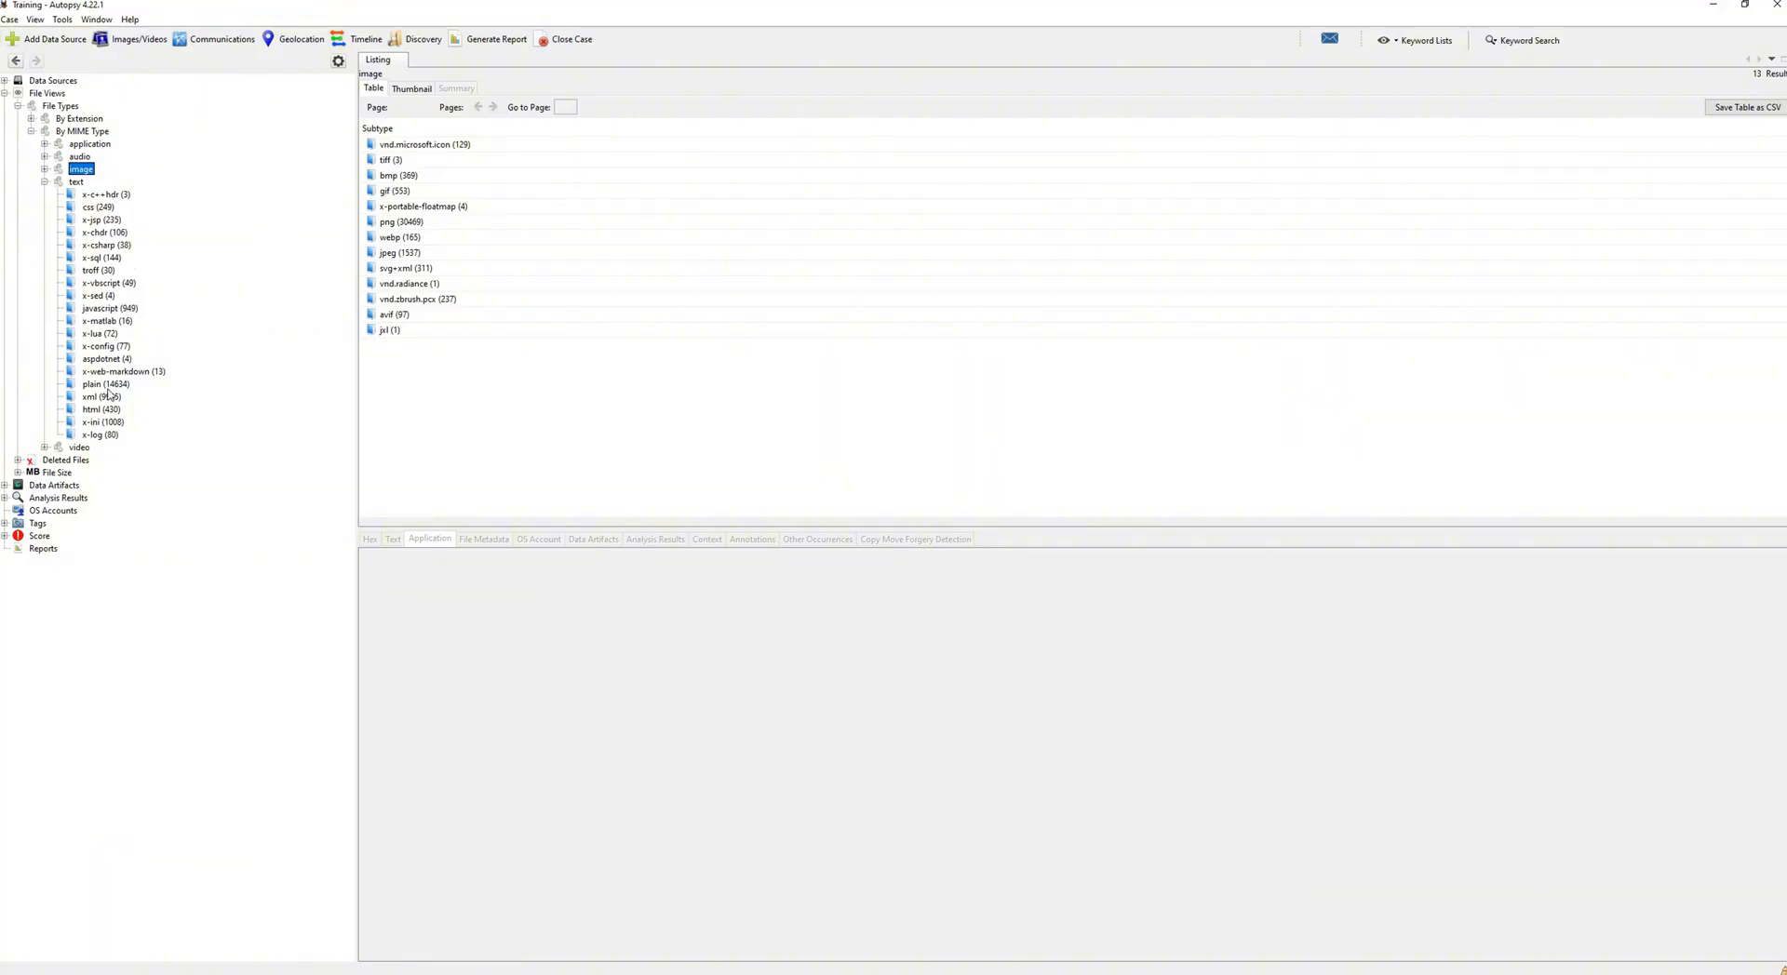
left_click(105, 397)
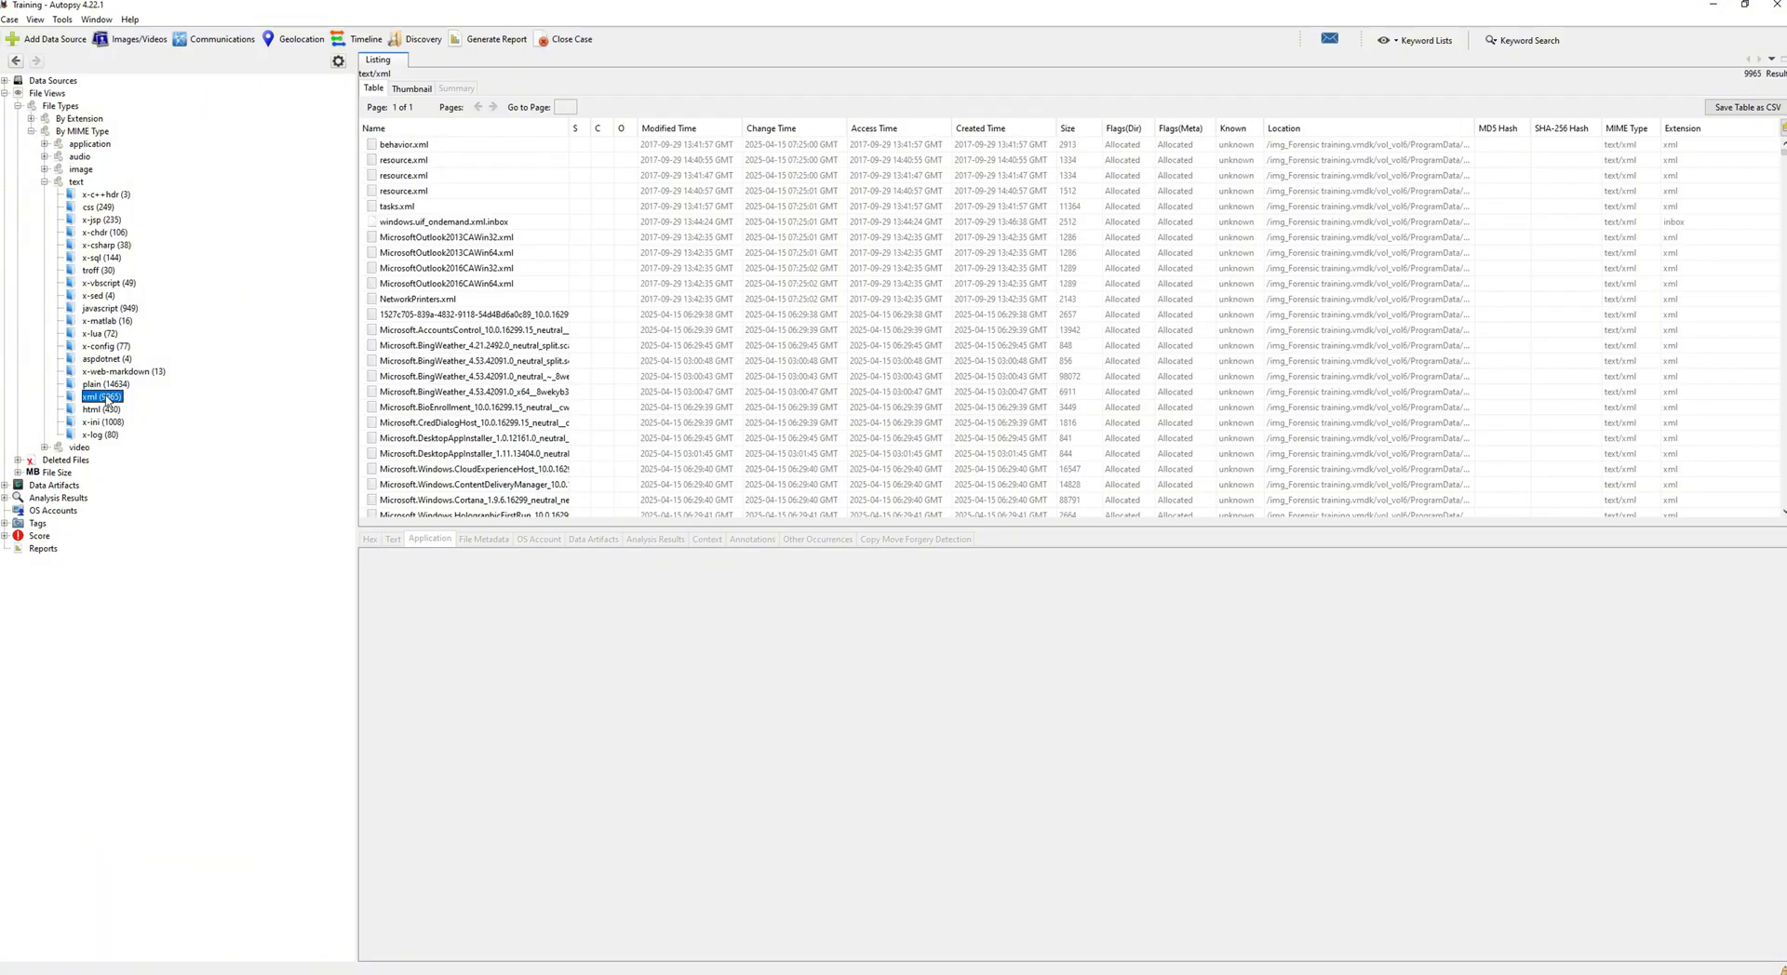
- List the mp4 files of the video MIME group and open Sticker.mp4 in the preview
left_click(44, 448)
left_click(45, 183)
left_click(92, 208)
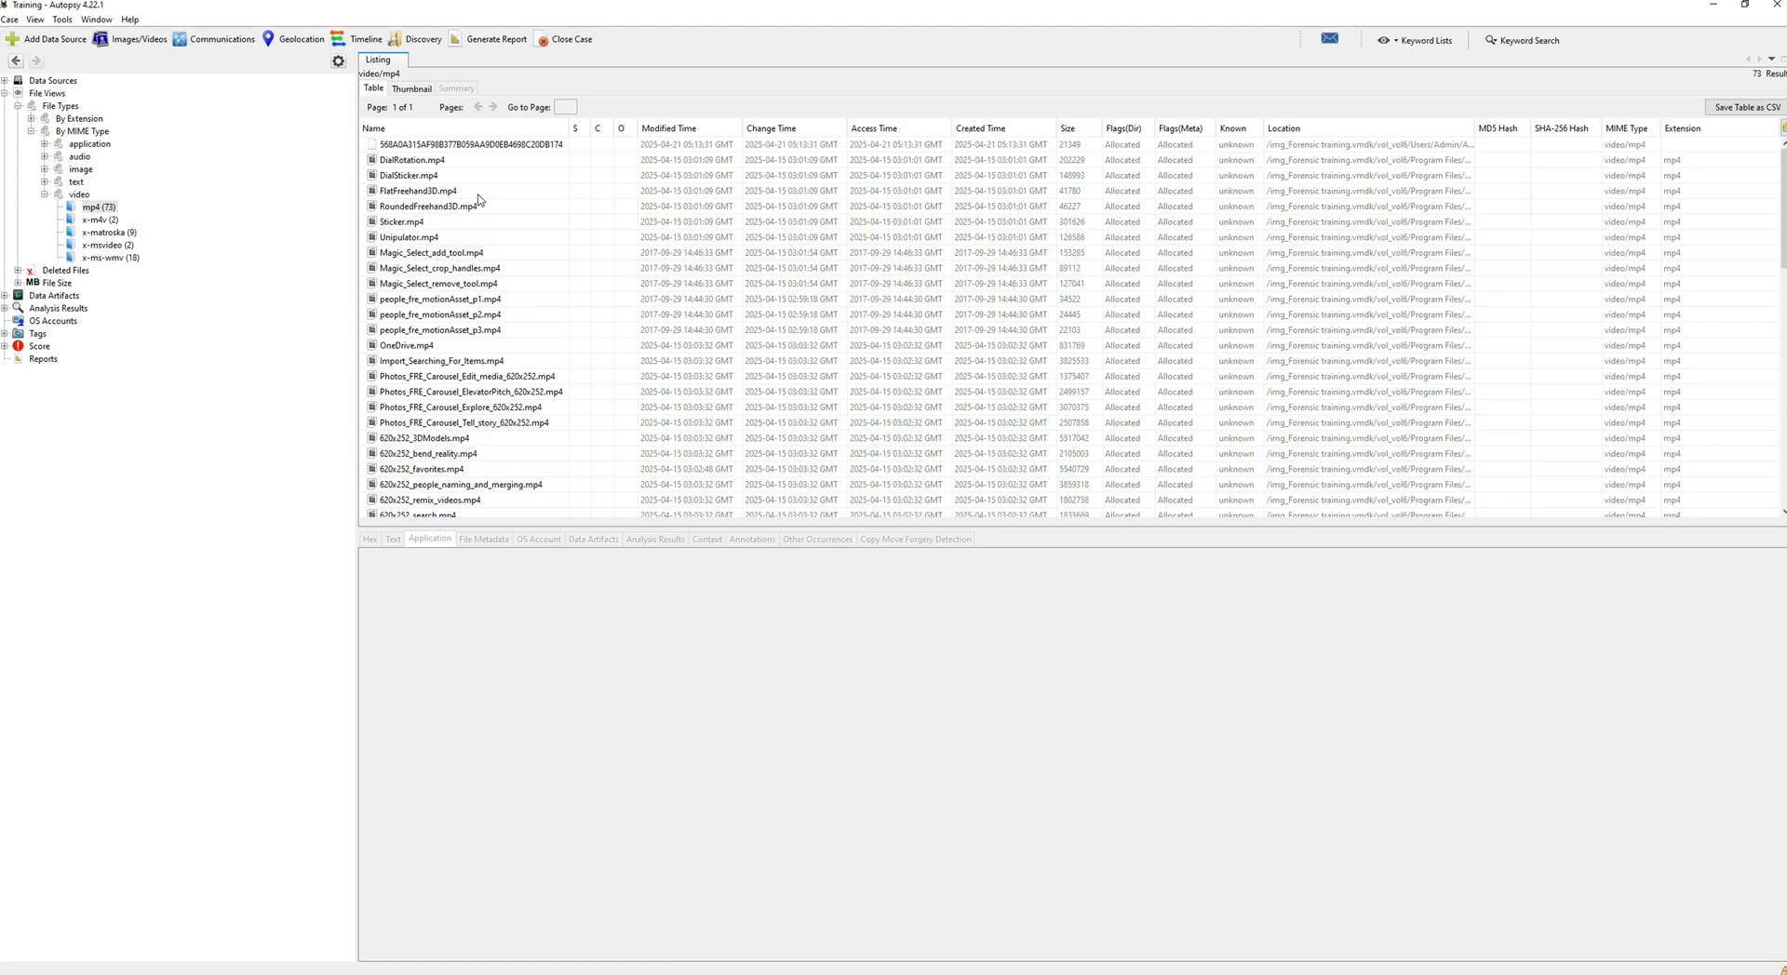
left_click(478, 193)
left_click(456, 222)
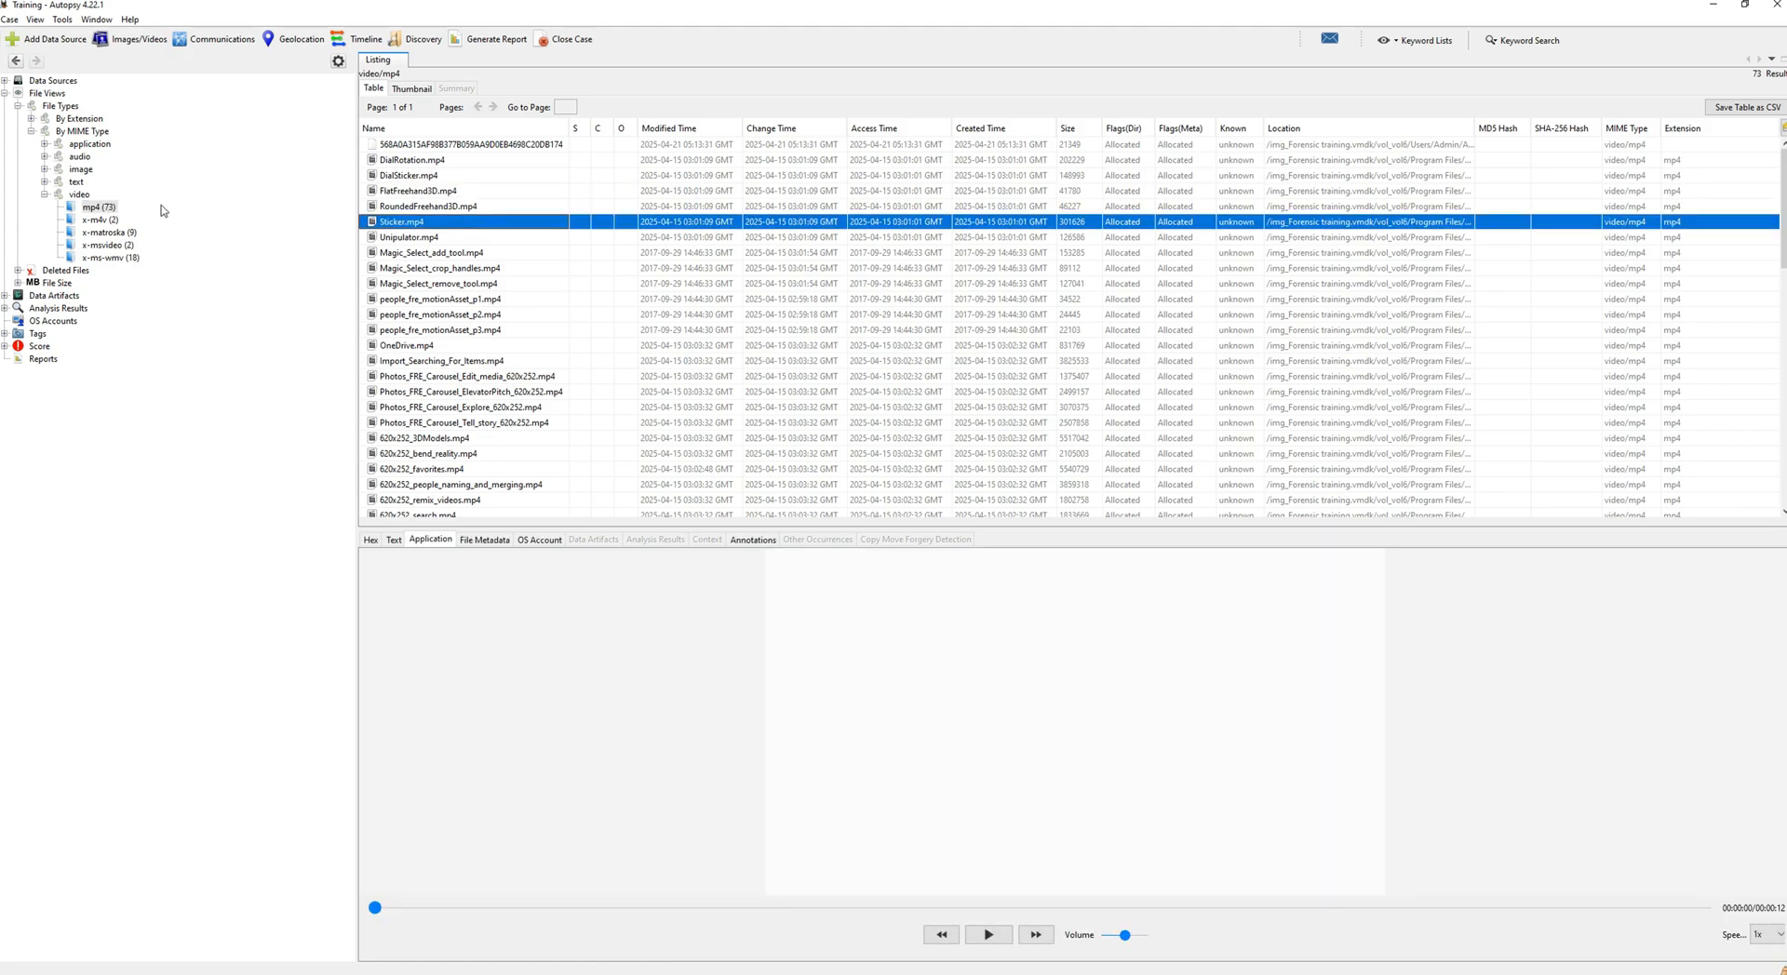
- Collapse the File Types branch, and list the File System and All entries under Deleted Files
left_click(45, 195)
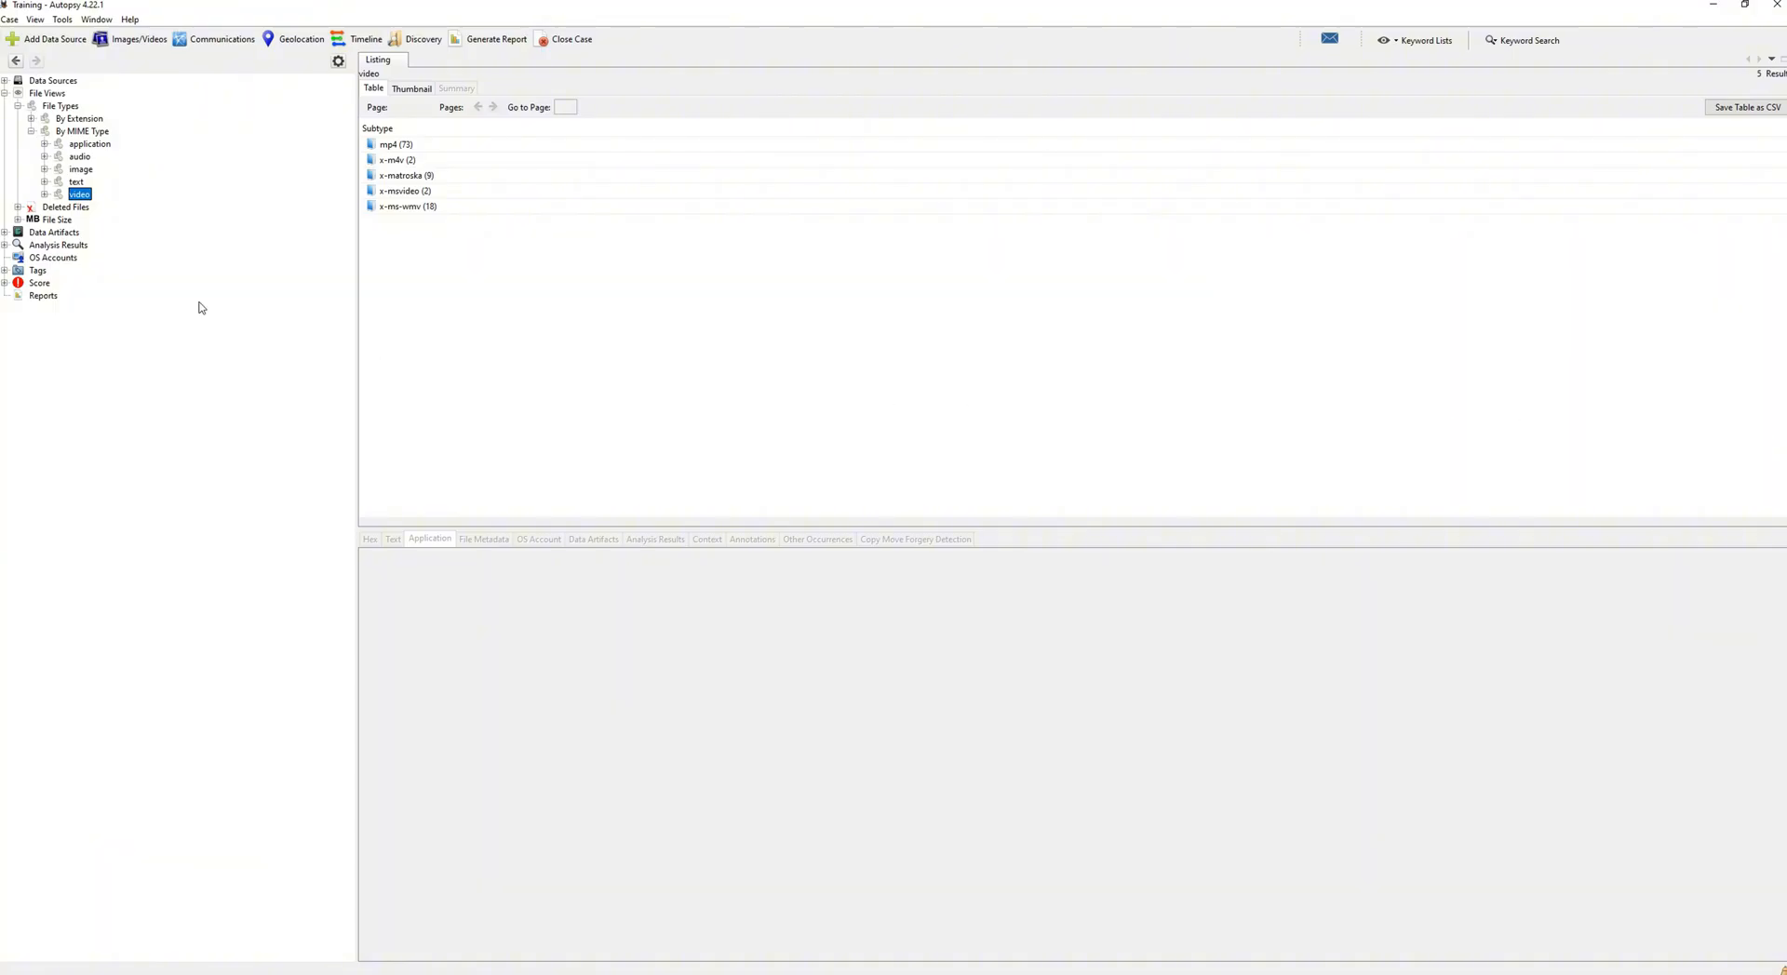
left_click(31, 132)
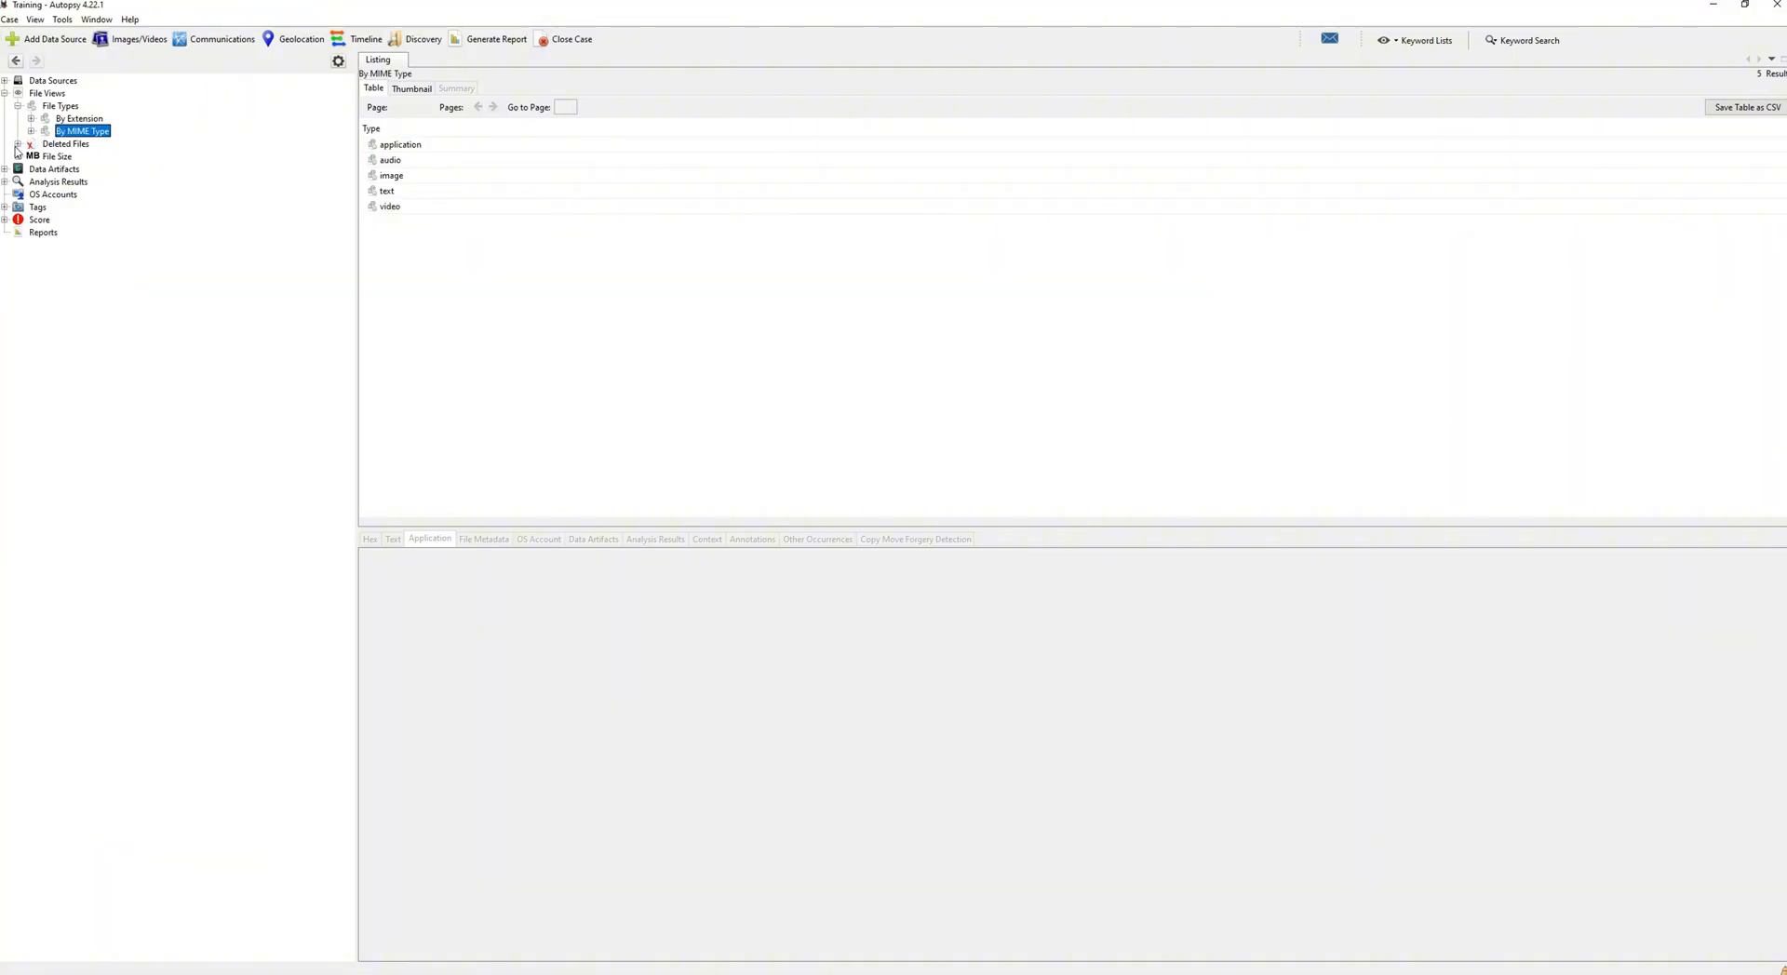
left_click(18, 145)
left_click(17, 106)
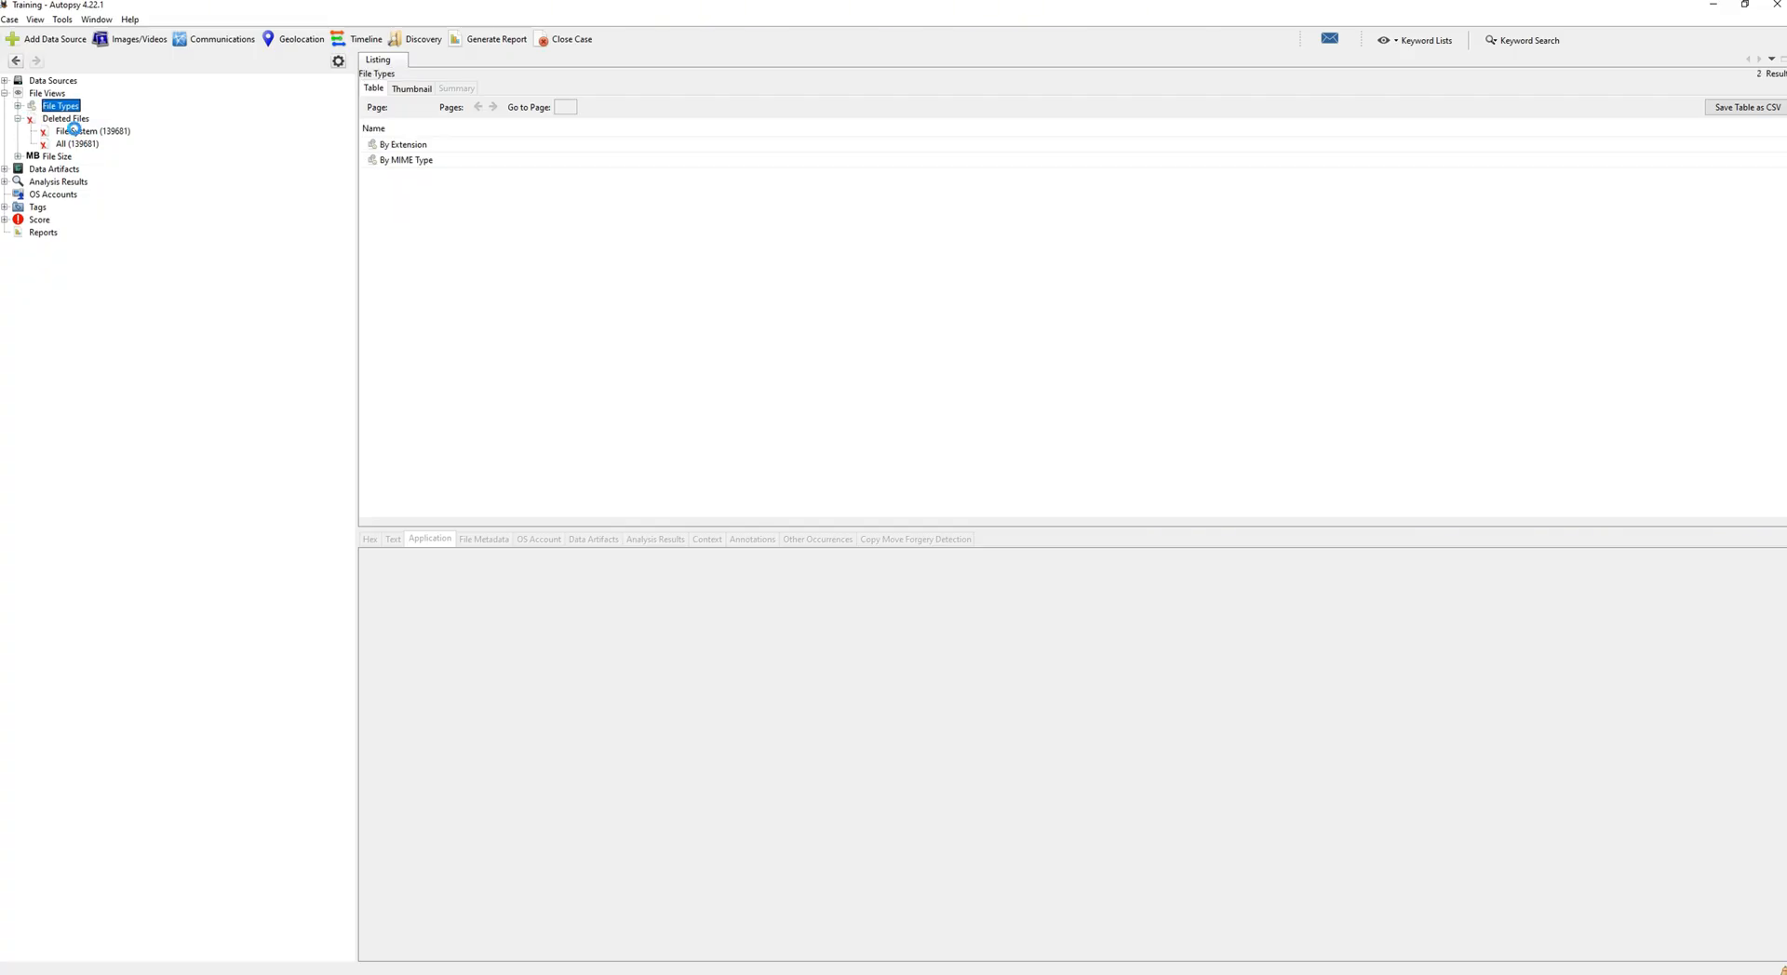
left_click(74, 130)
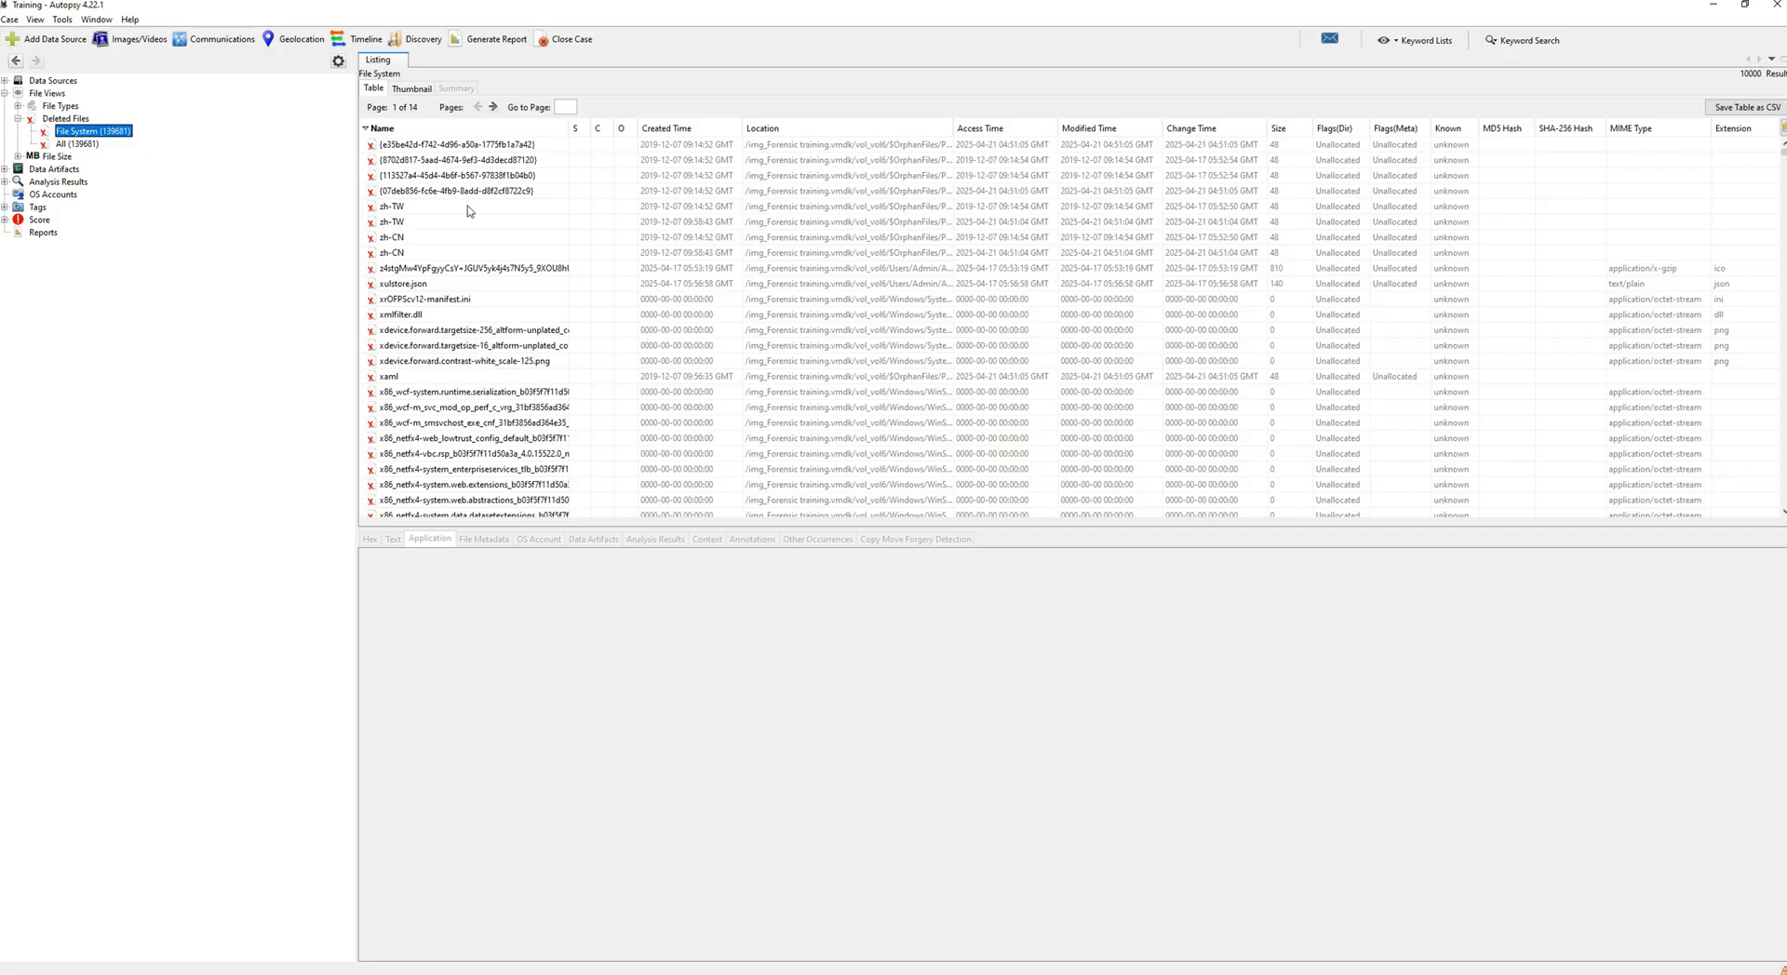
left_click(80, 144)
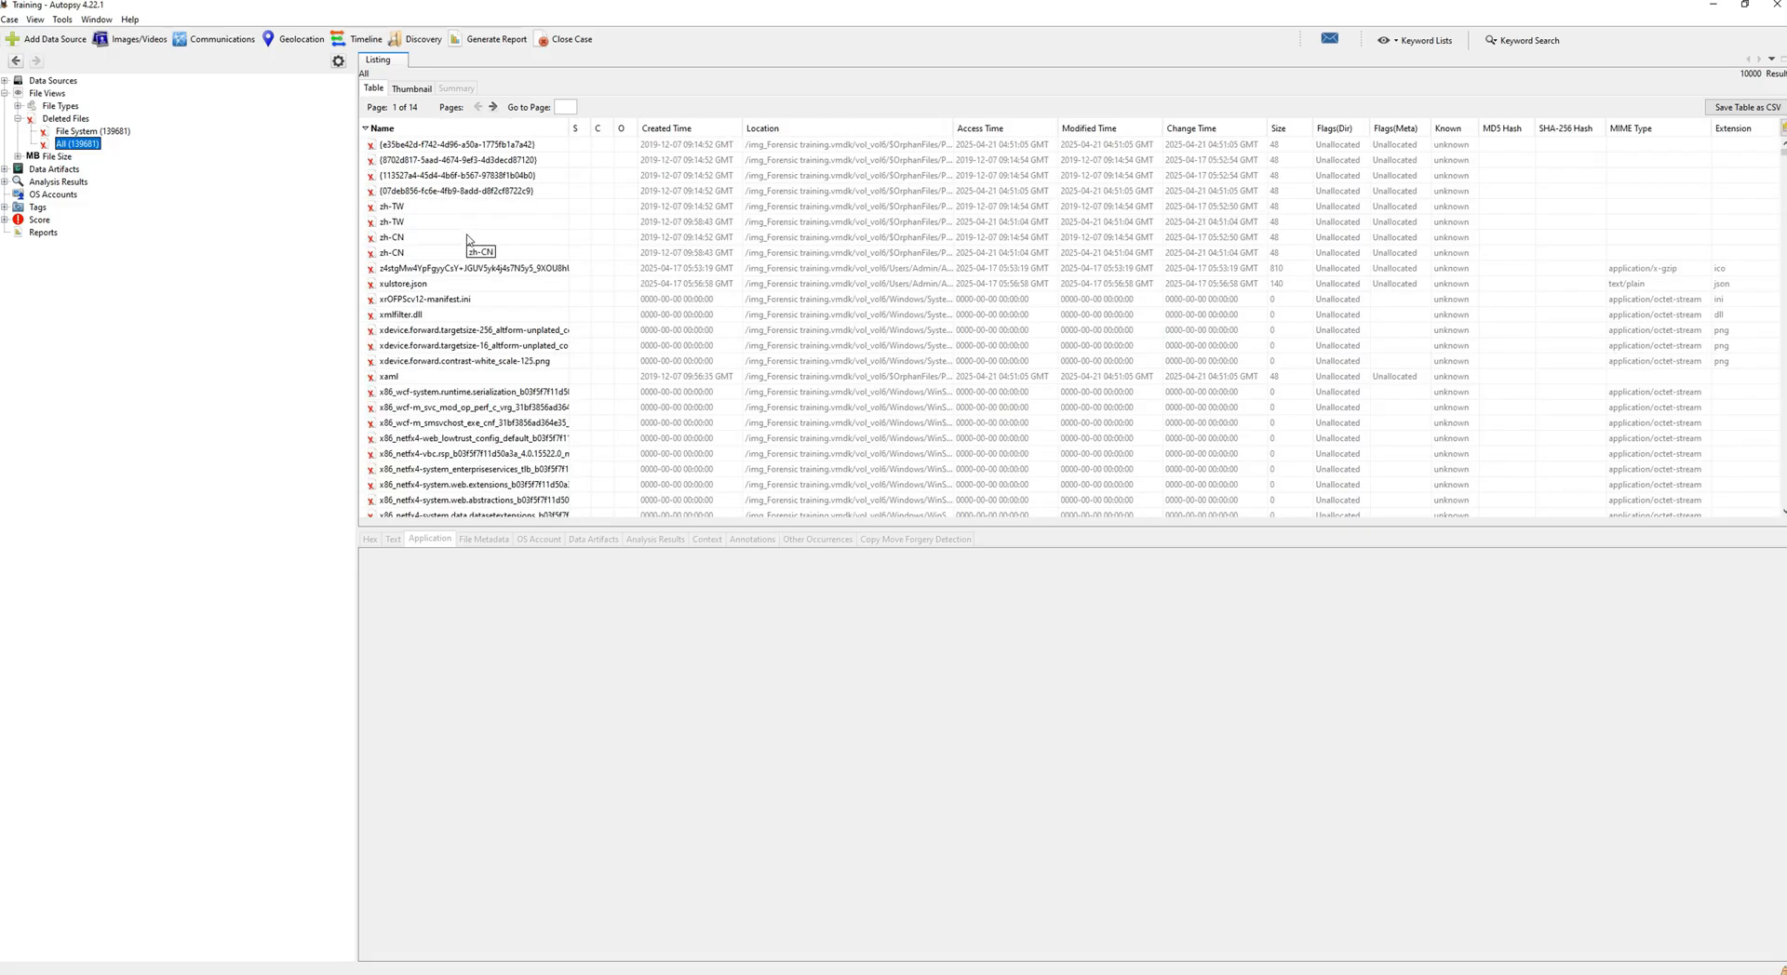
- Browse the list of all deleted files and view the metadata of an x86_microsoft-windows binaries.resources entry
scroll(550, 291, "down", 15)
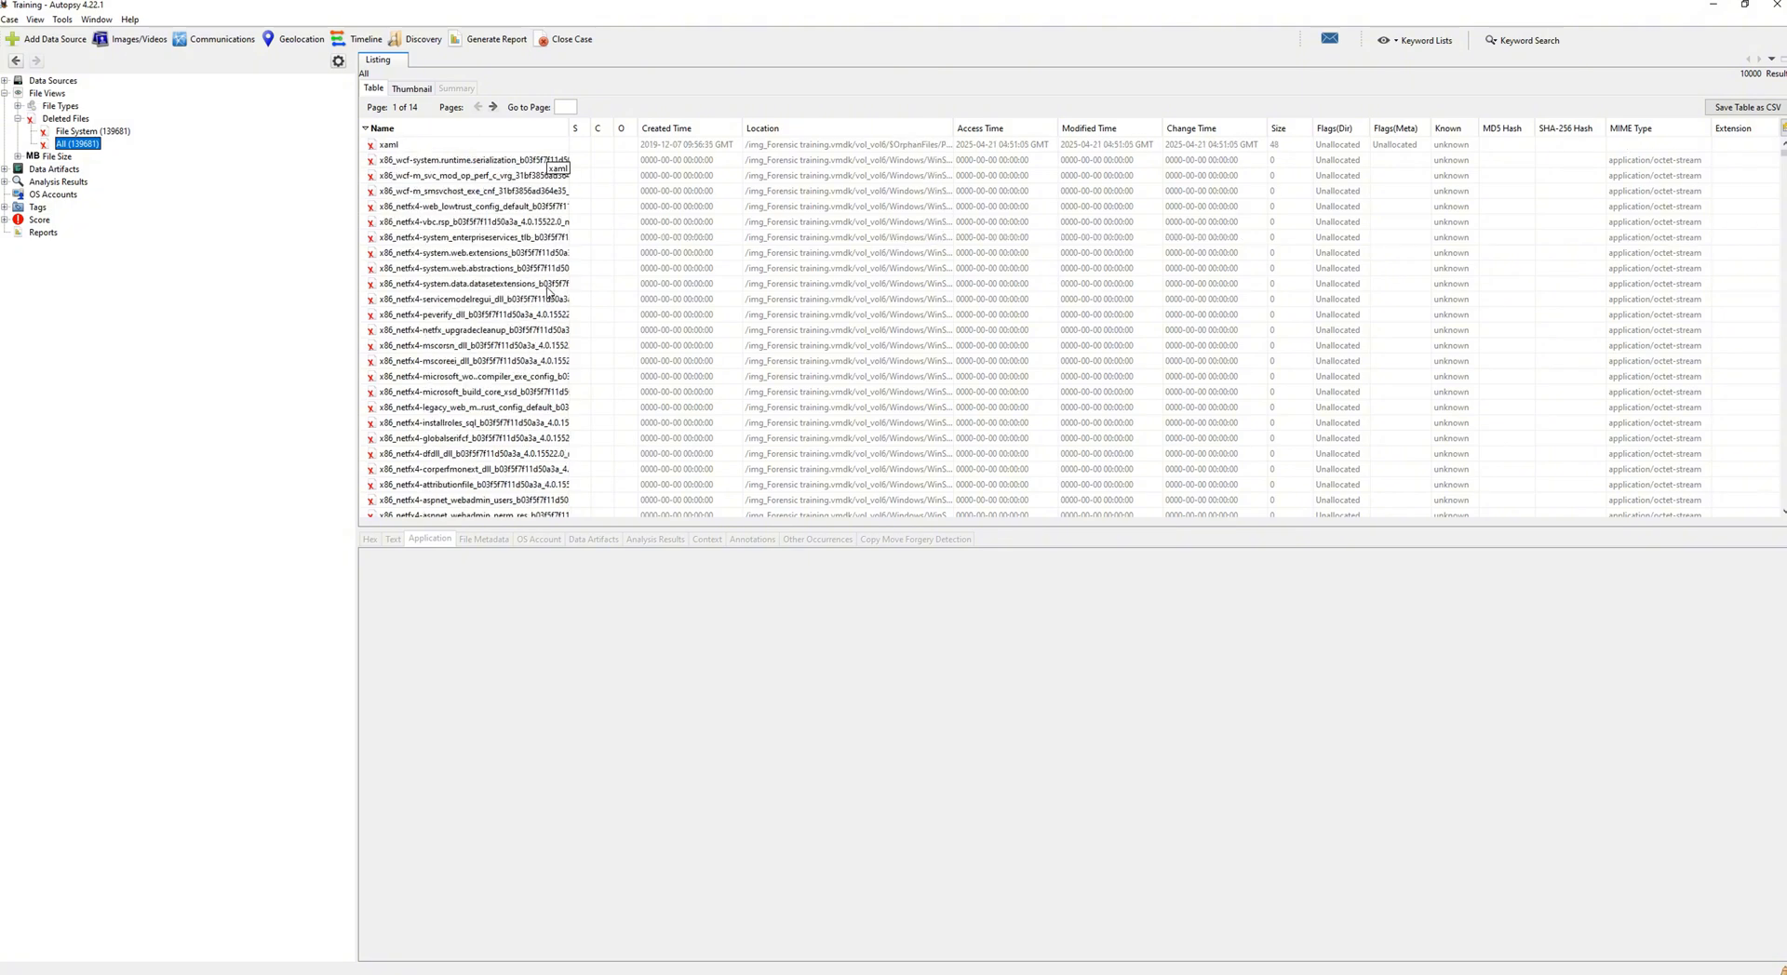
scroll(542, 300, "down", 5)
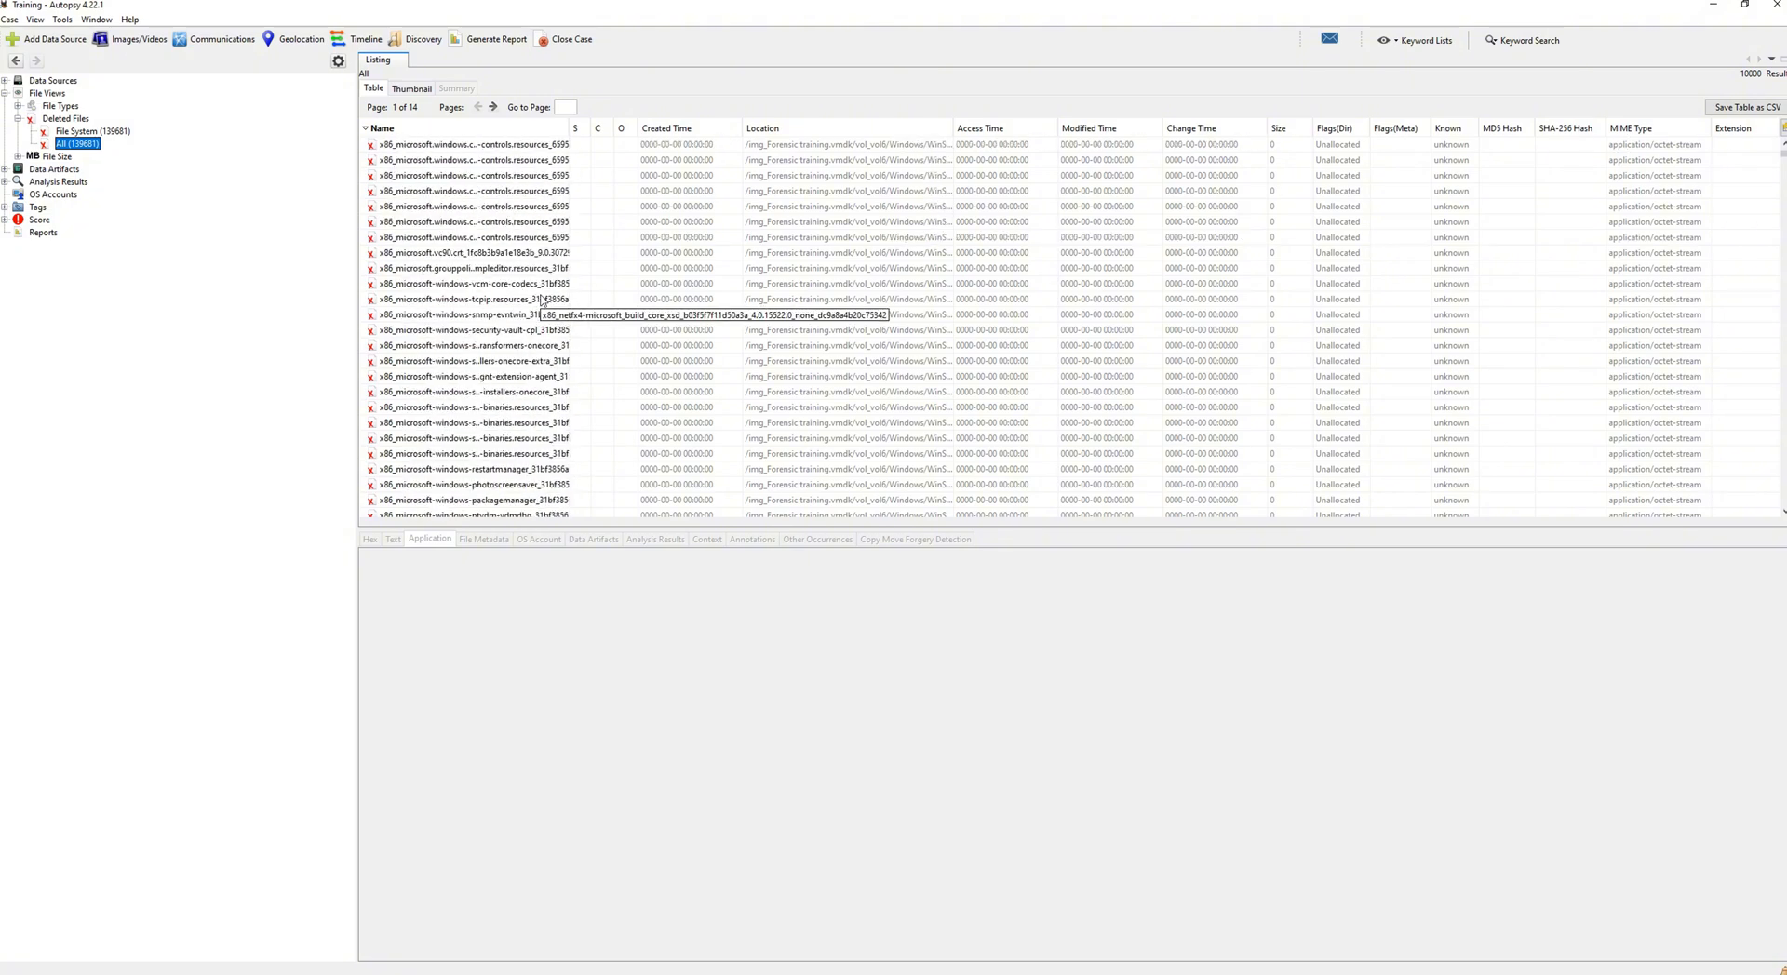
scroll(543, 299, "down", 3)
left_click(519, 269)
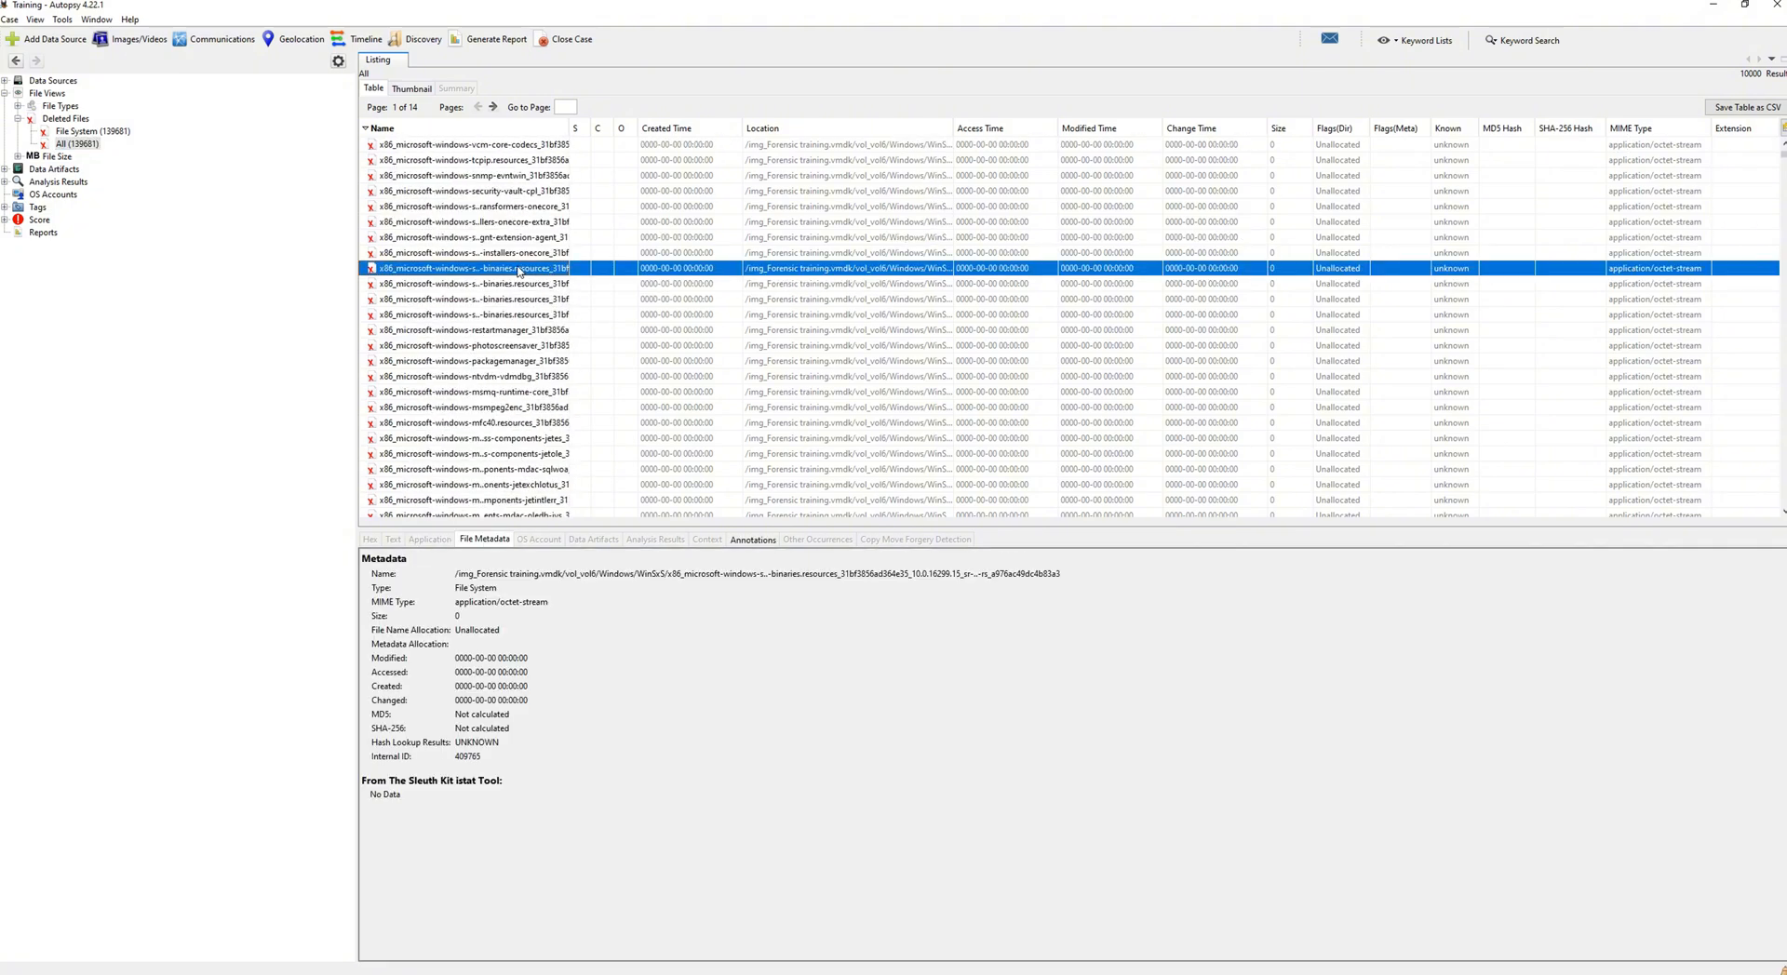
right_click(519, 270)
left_click(262, 273)
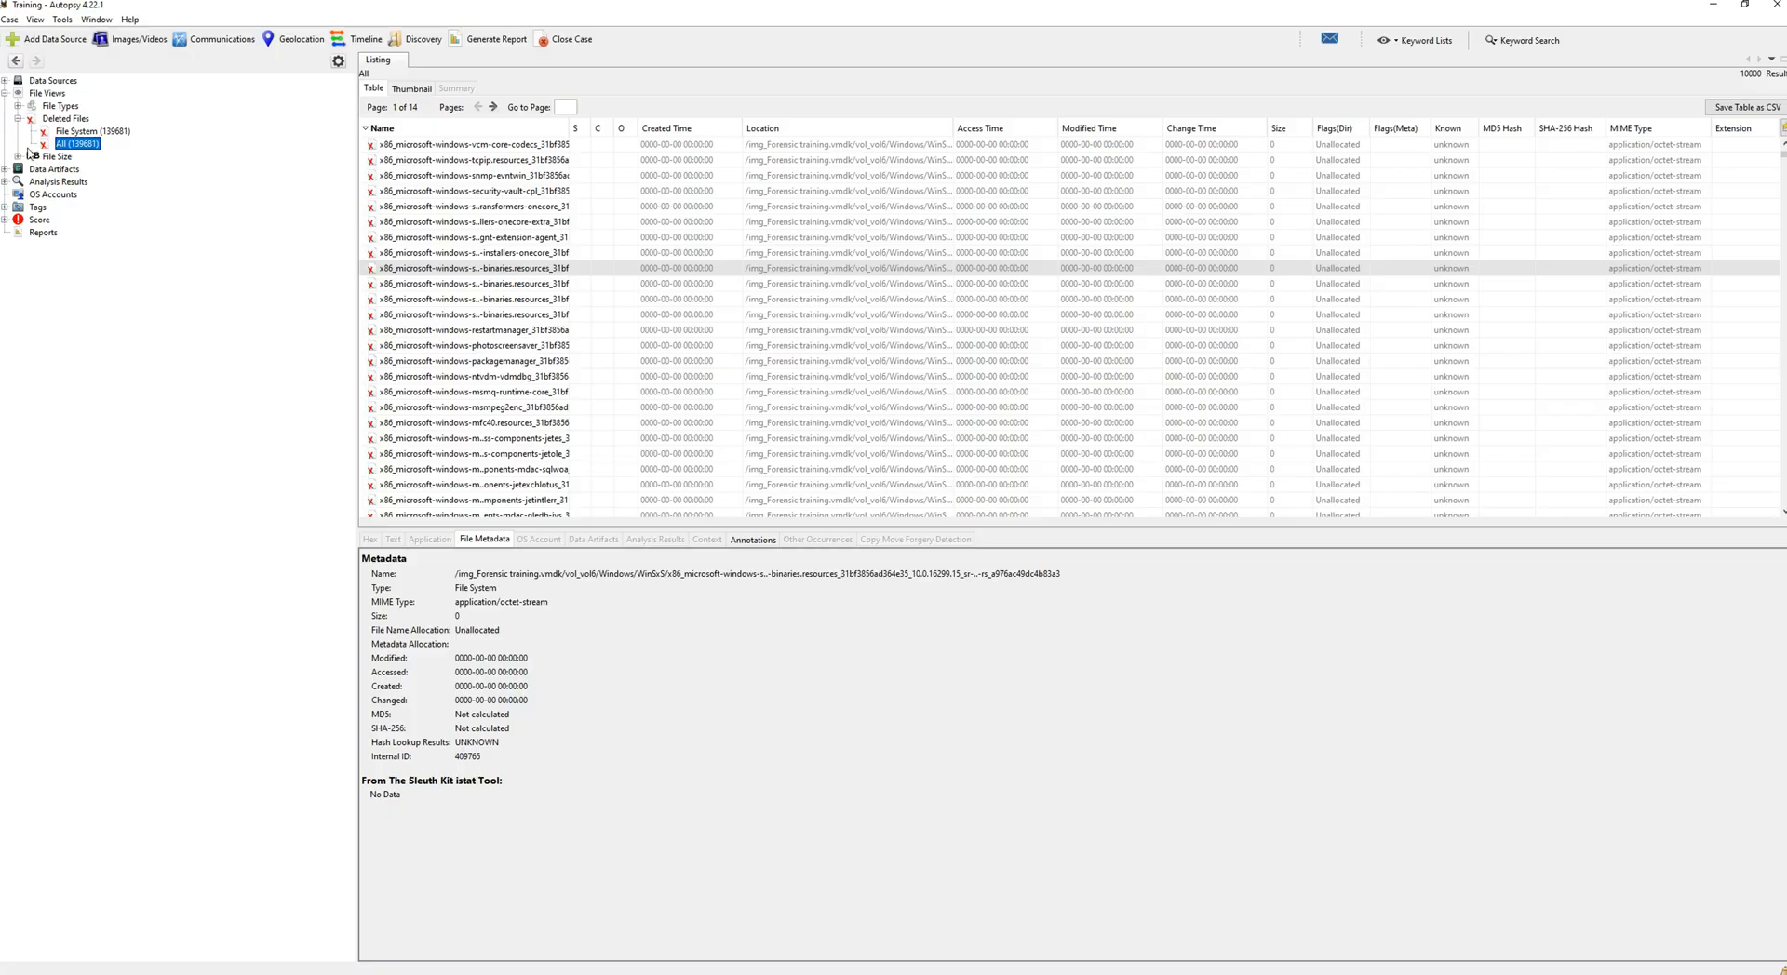
- List the 50 - 200MB files under File Size and inspect the details of setup64.exe
left_click(17, 119)
left_click(17, 131)
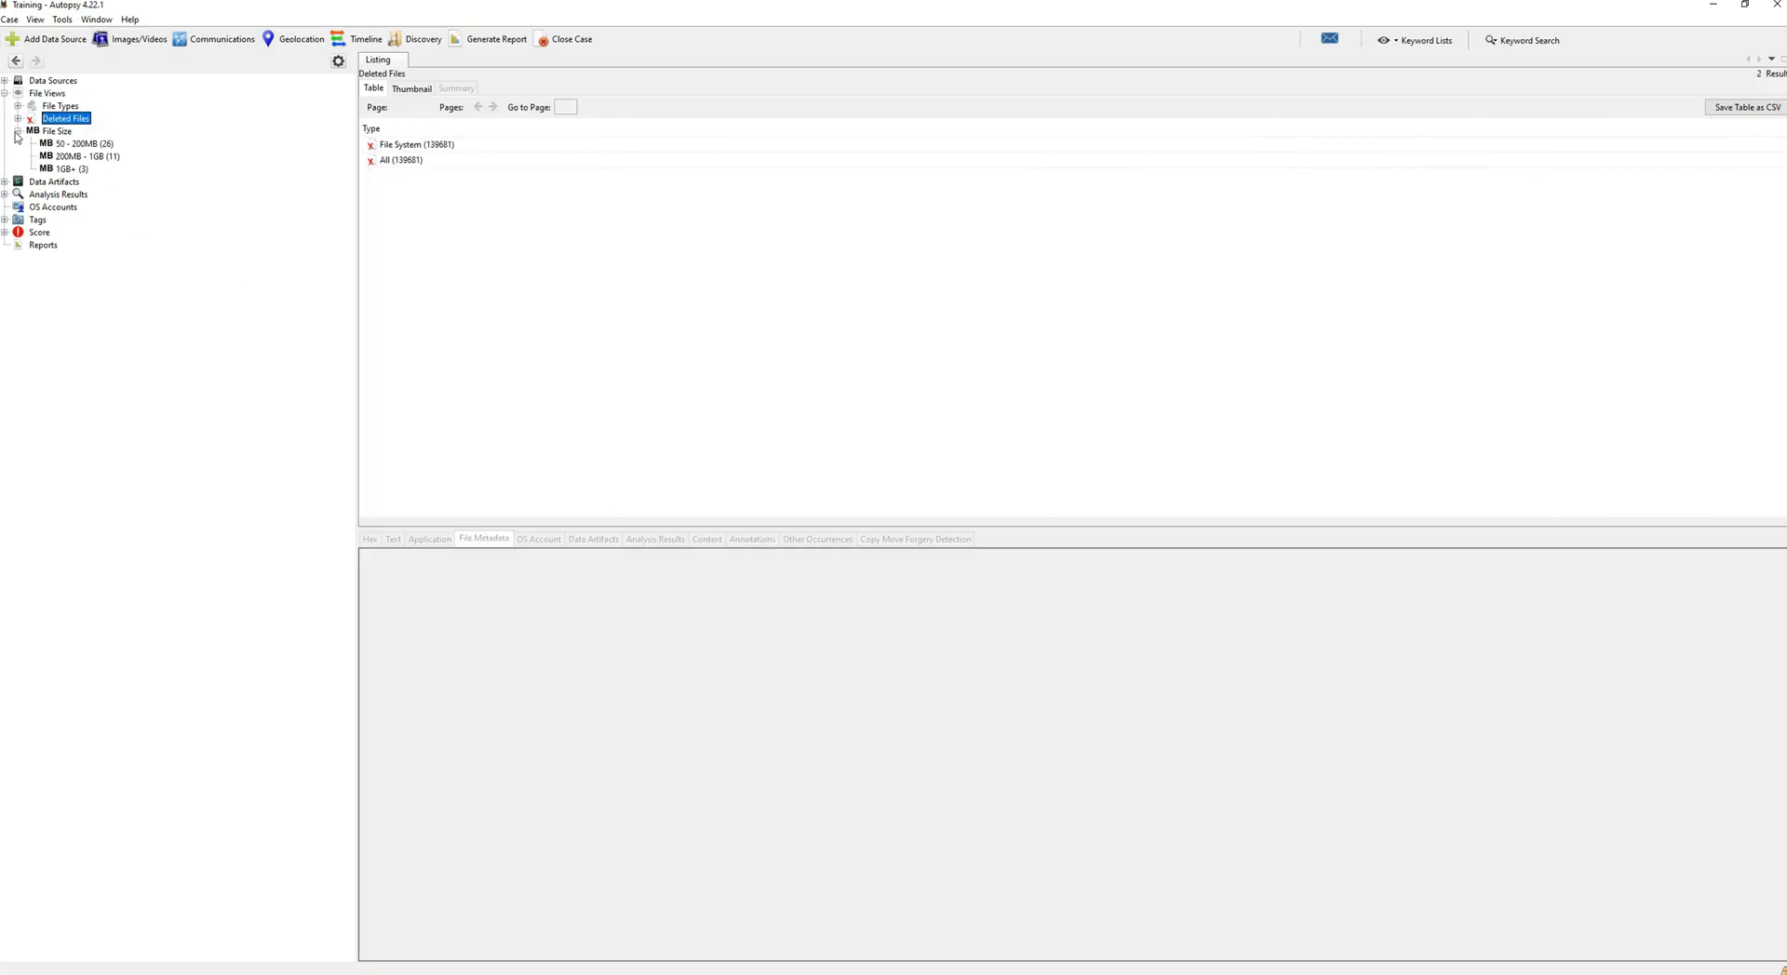
left_click(72, 145)
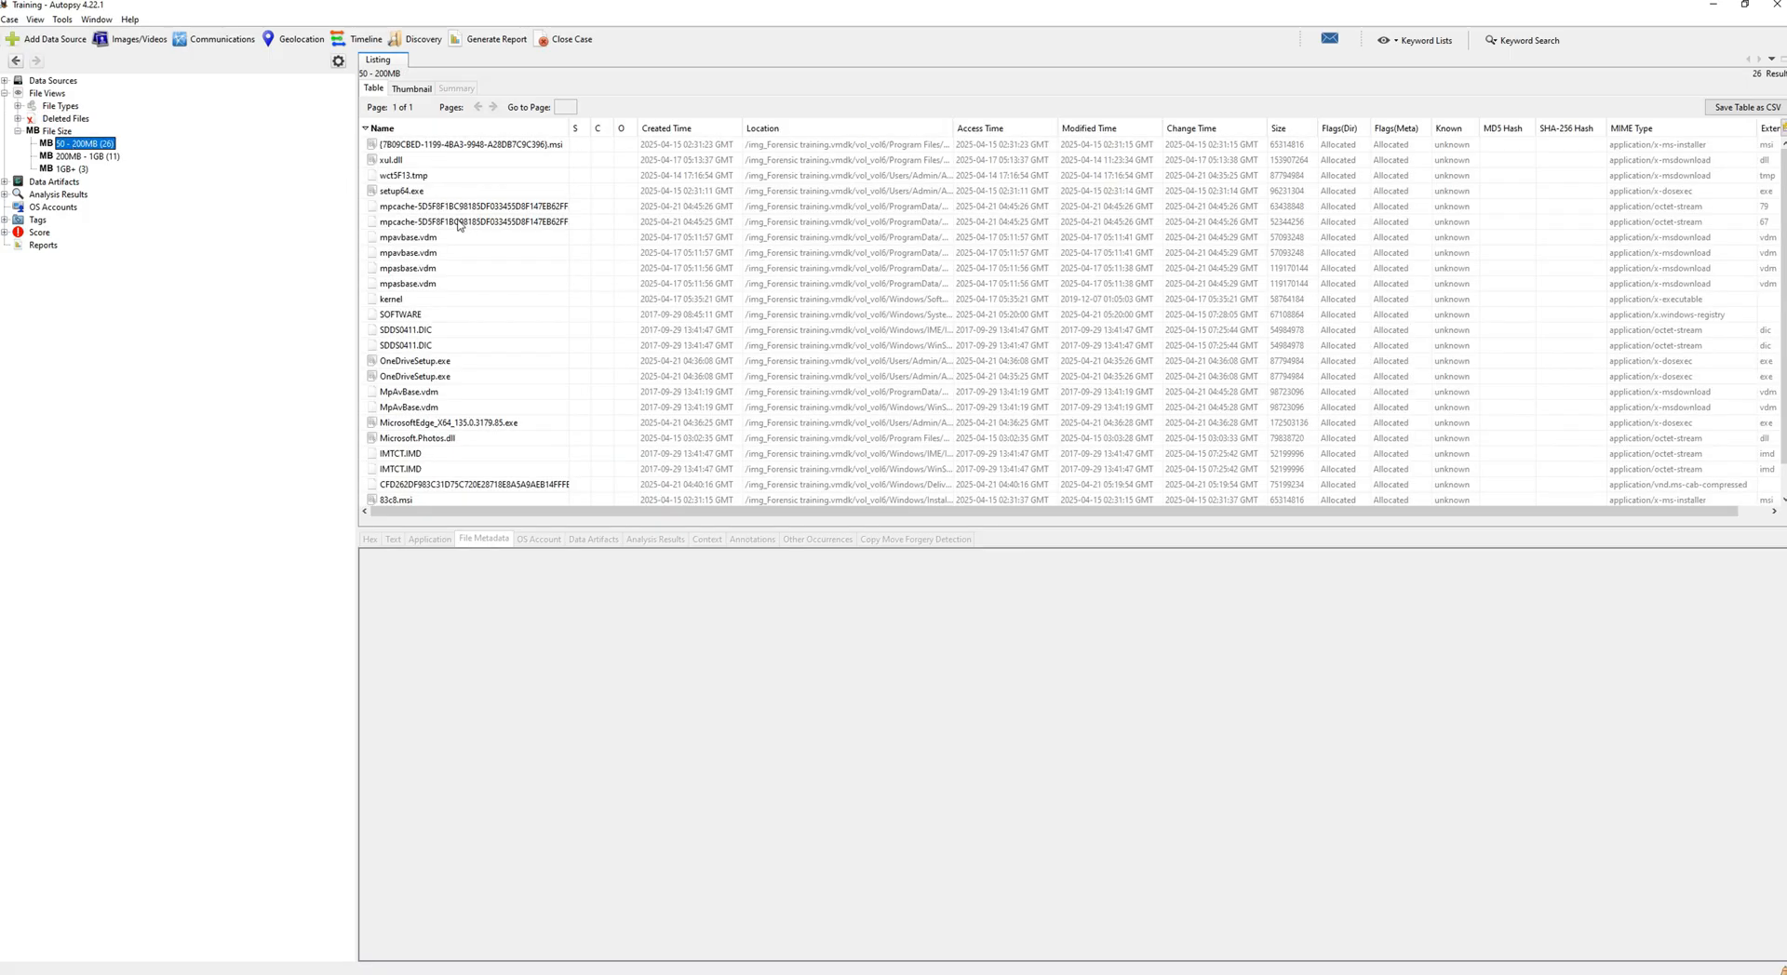
scroll(446, 231, "down", 1)
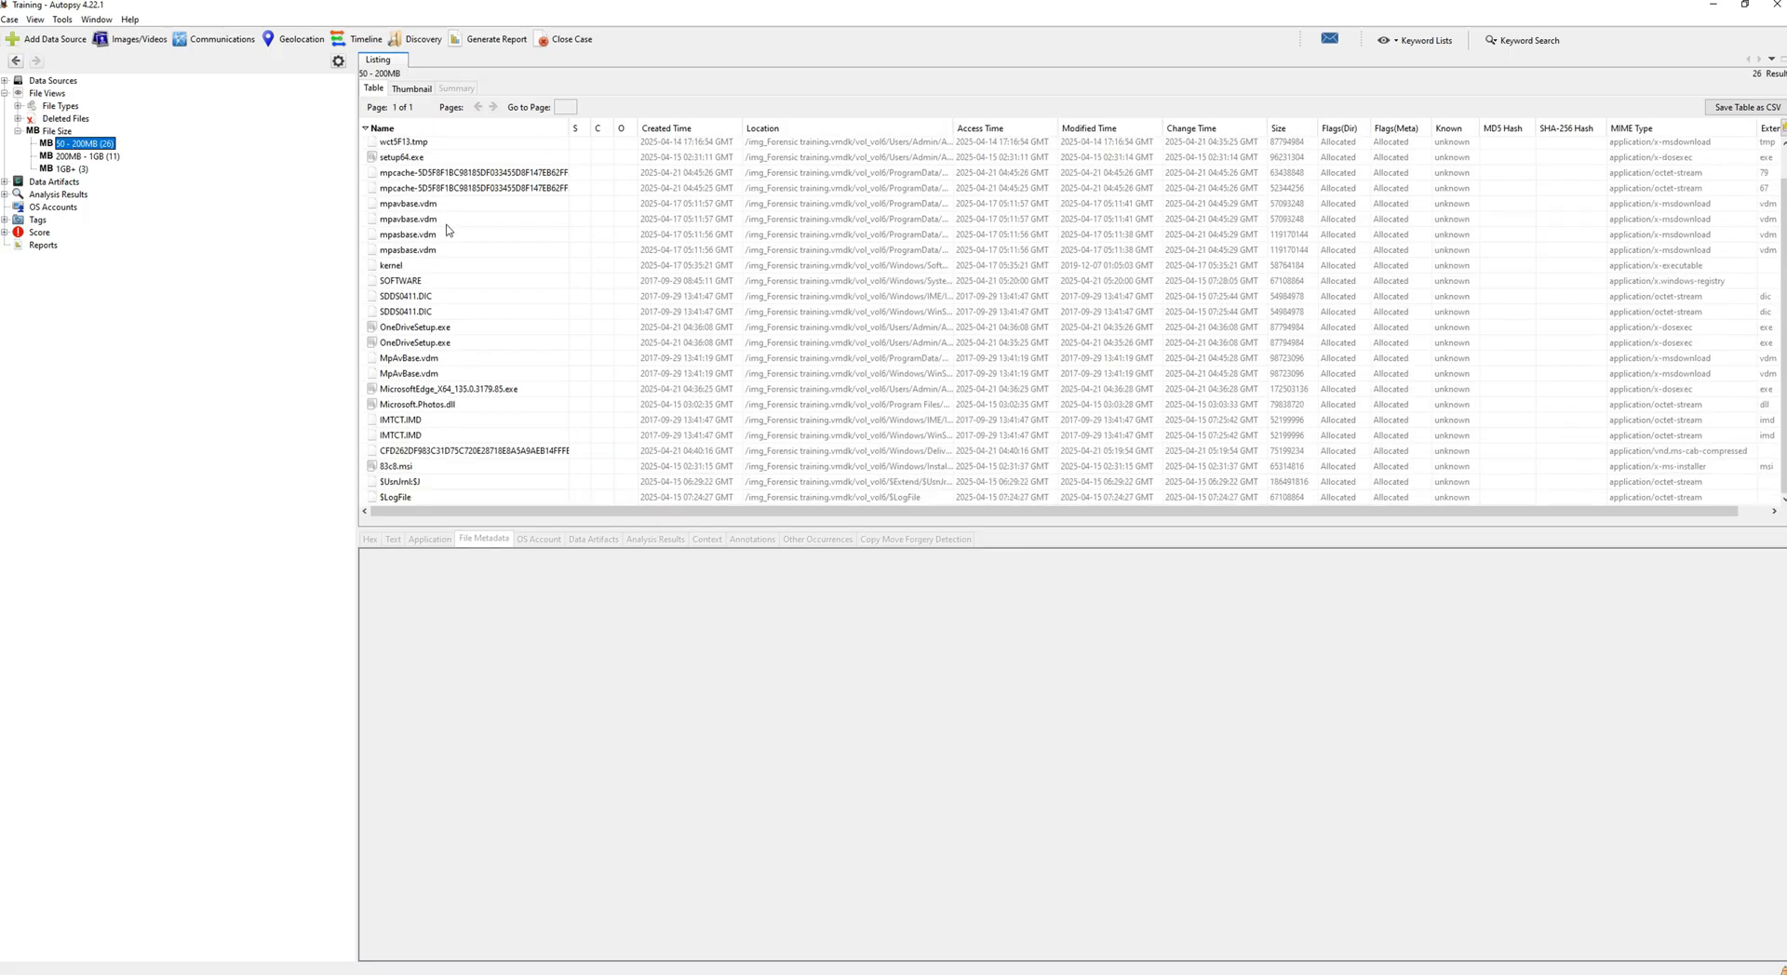
left_click(404, 159)
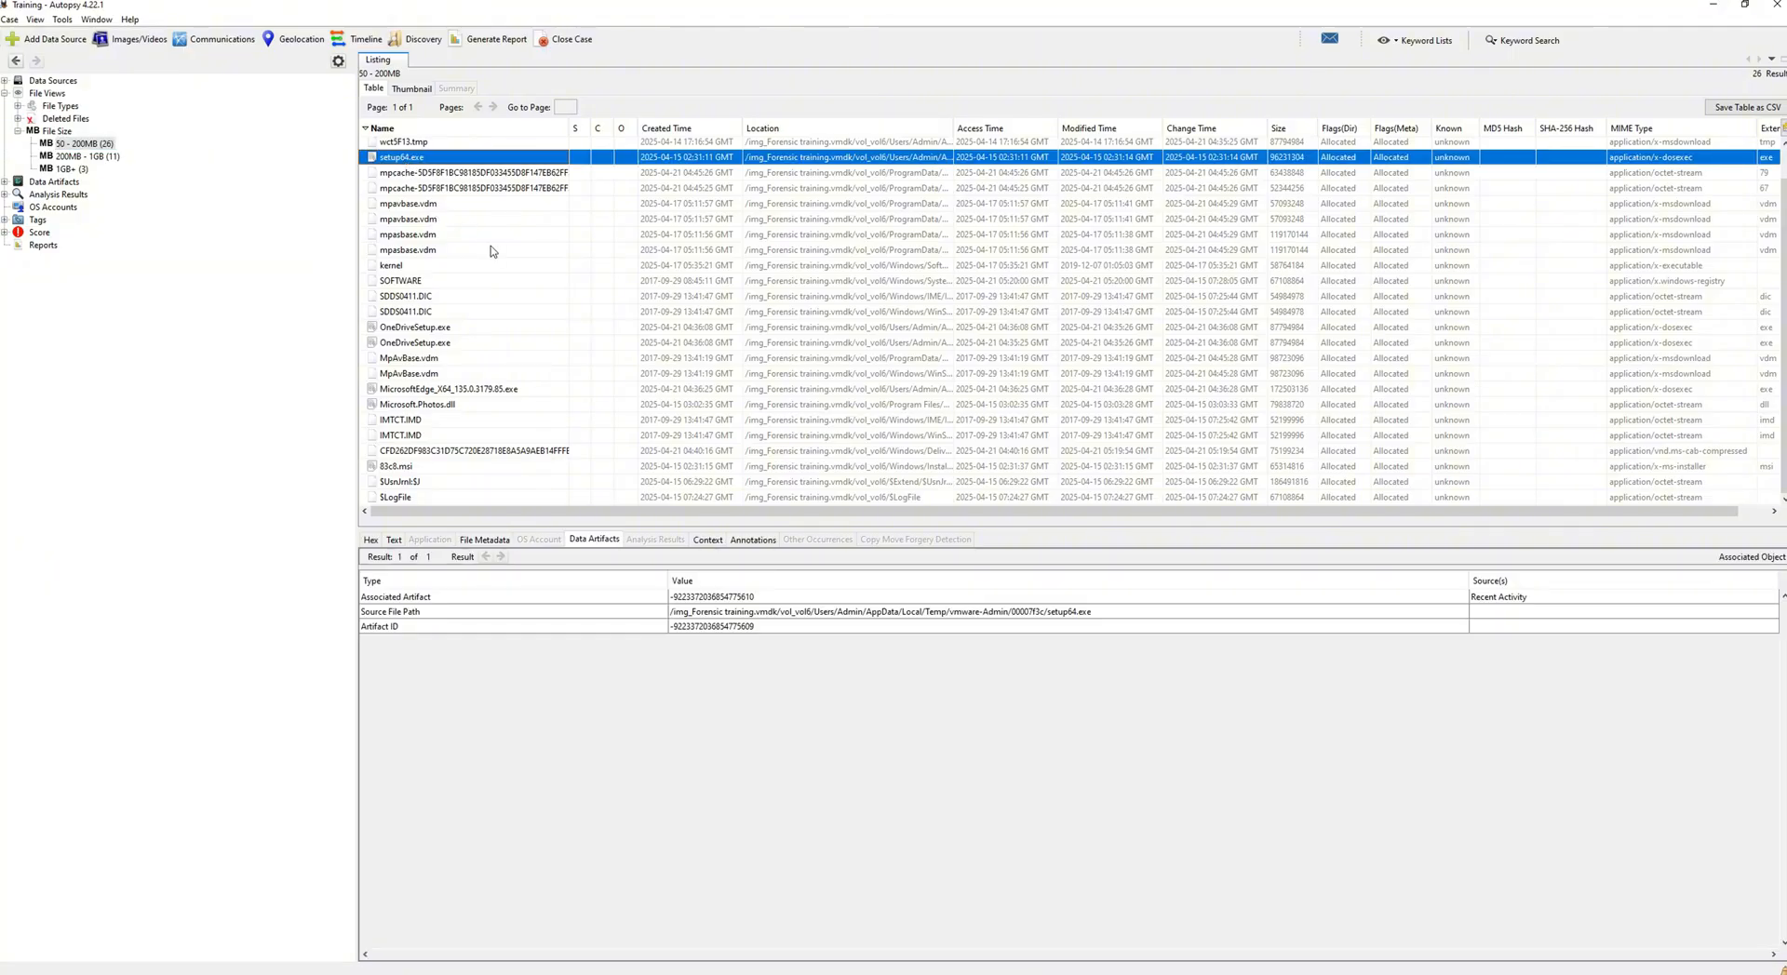
- Inspect the details of both OneDriveSetup.exe entries and the SOFTWARE registry hive among the 50 - 200MB files
left_click(449, 328)
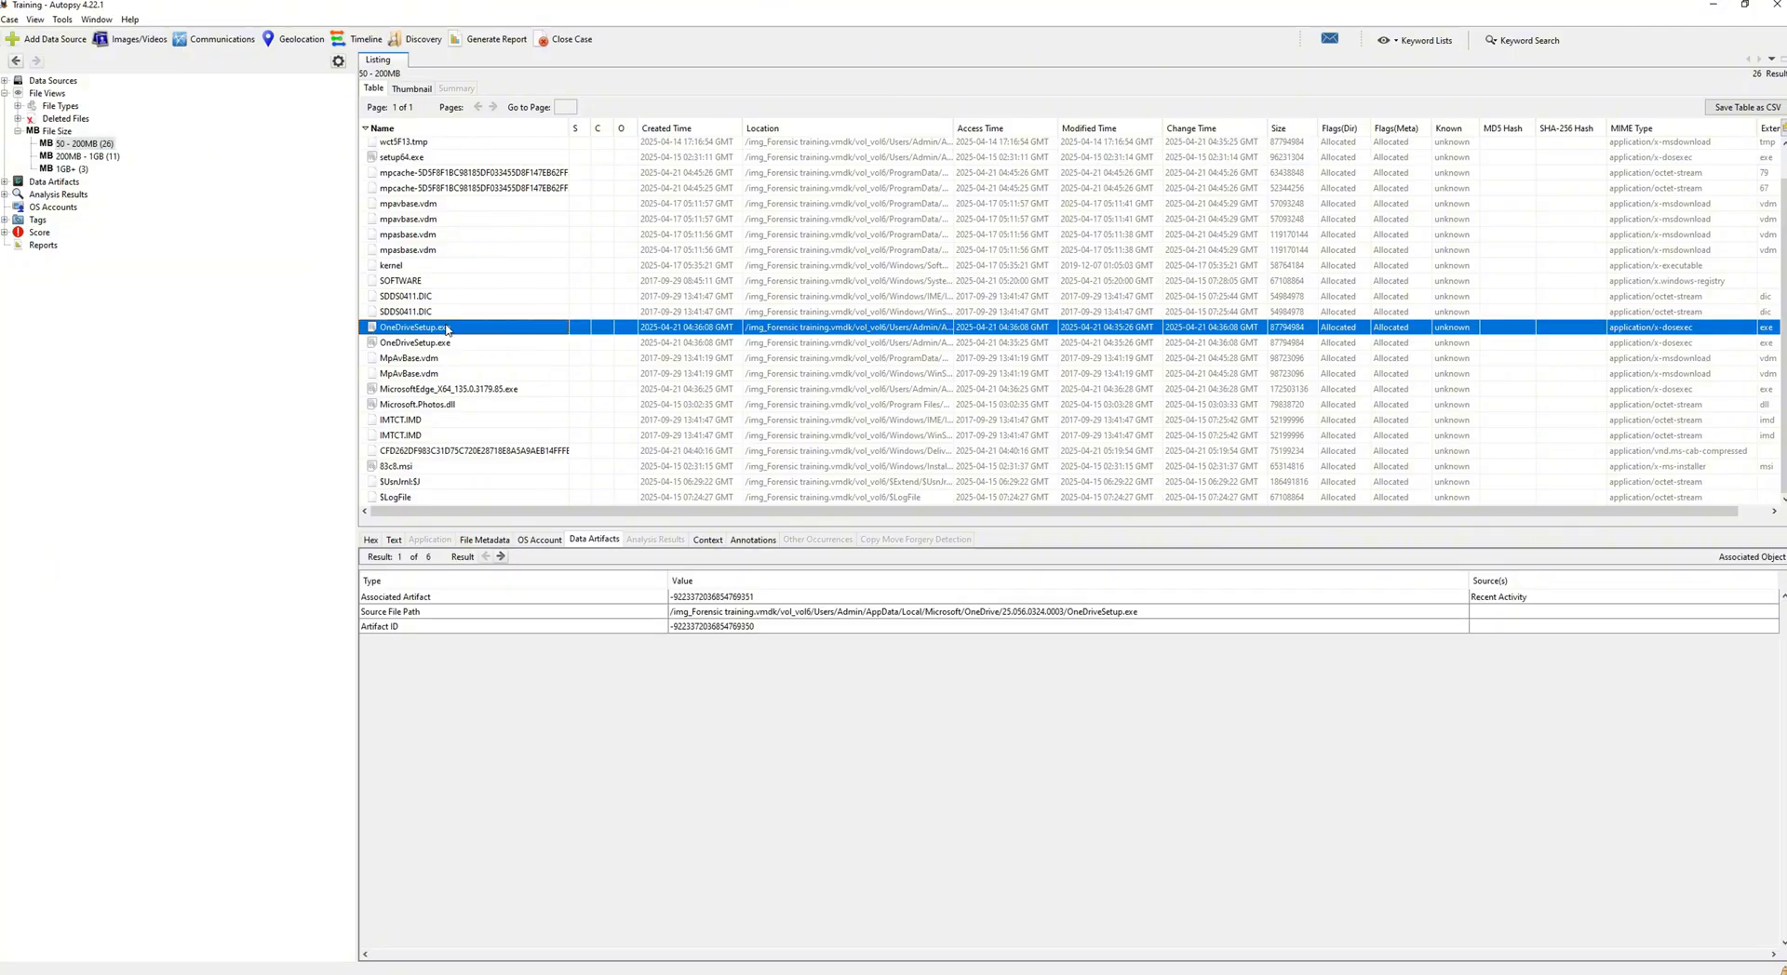
left_click(449, 341)
left_click(430, 281)
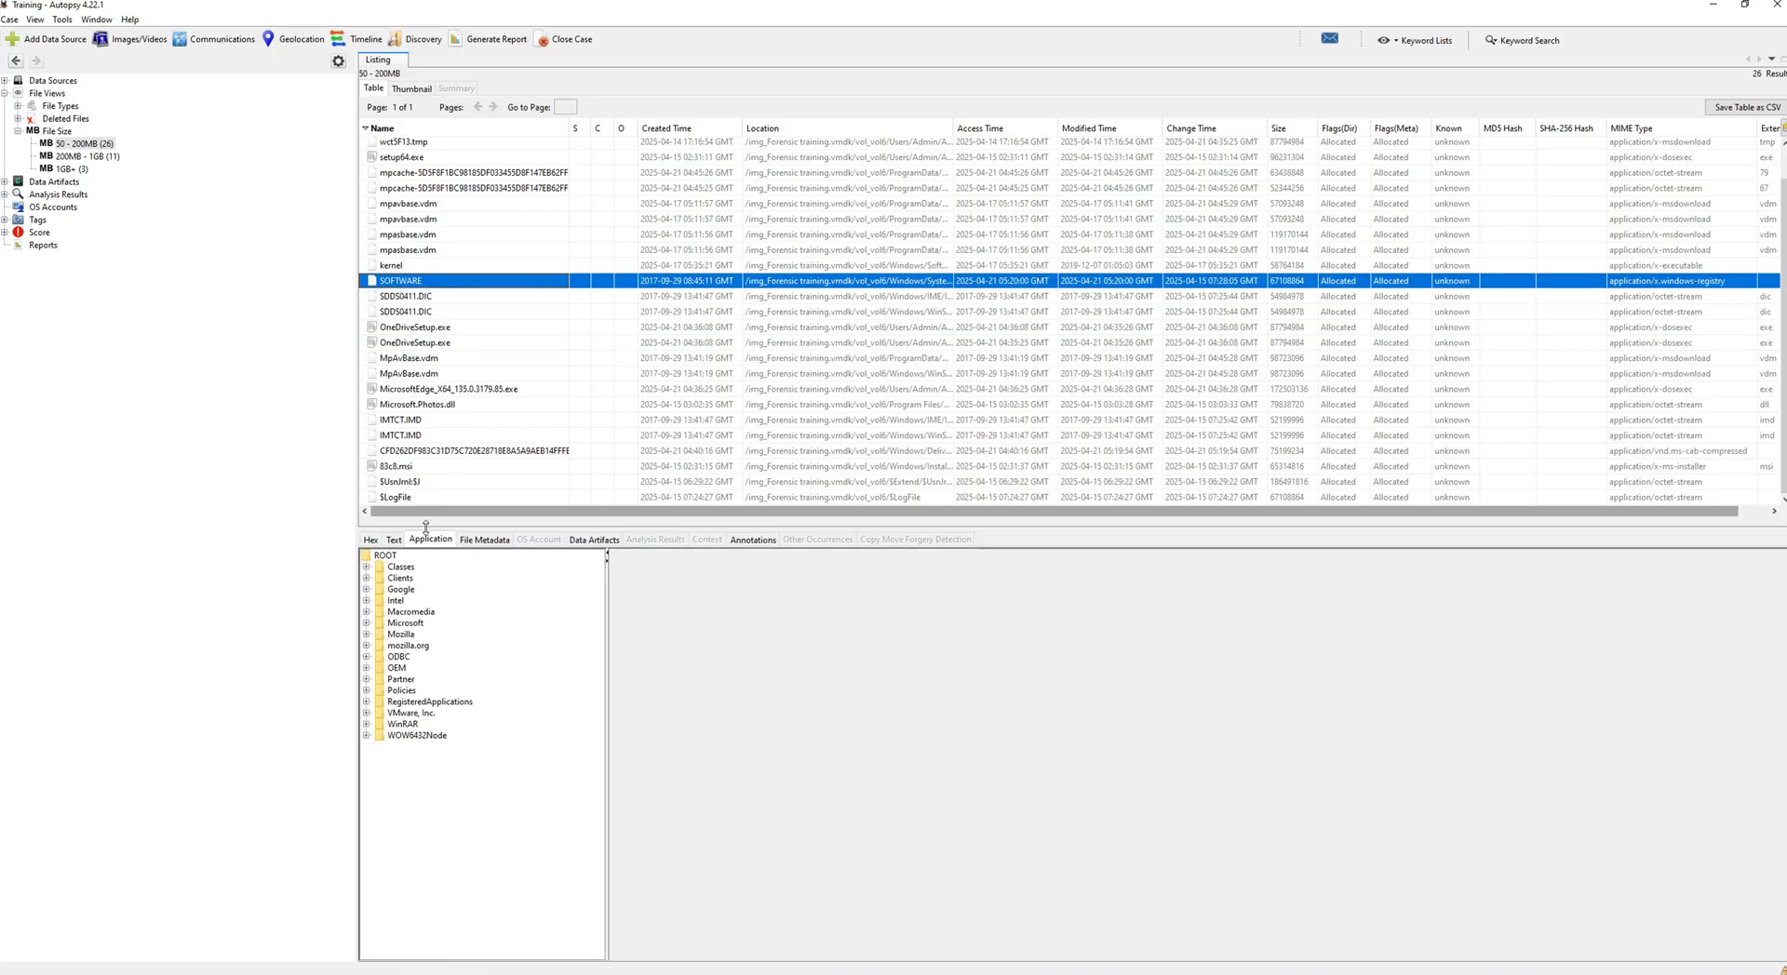
- List the 1GB+ files, view the contents of pagefile.sys, and collapse the File Size branch
left_click(65, 169)
left_click(389, 147)
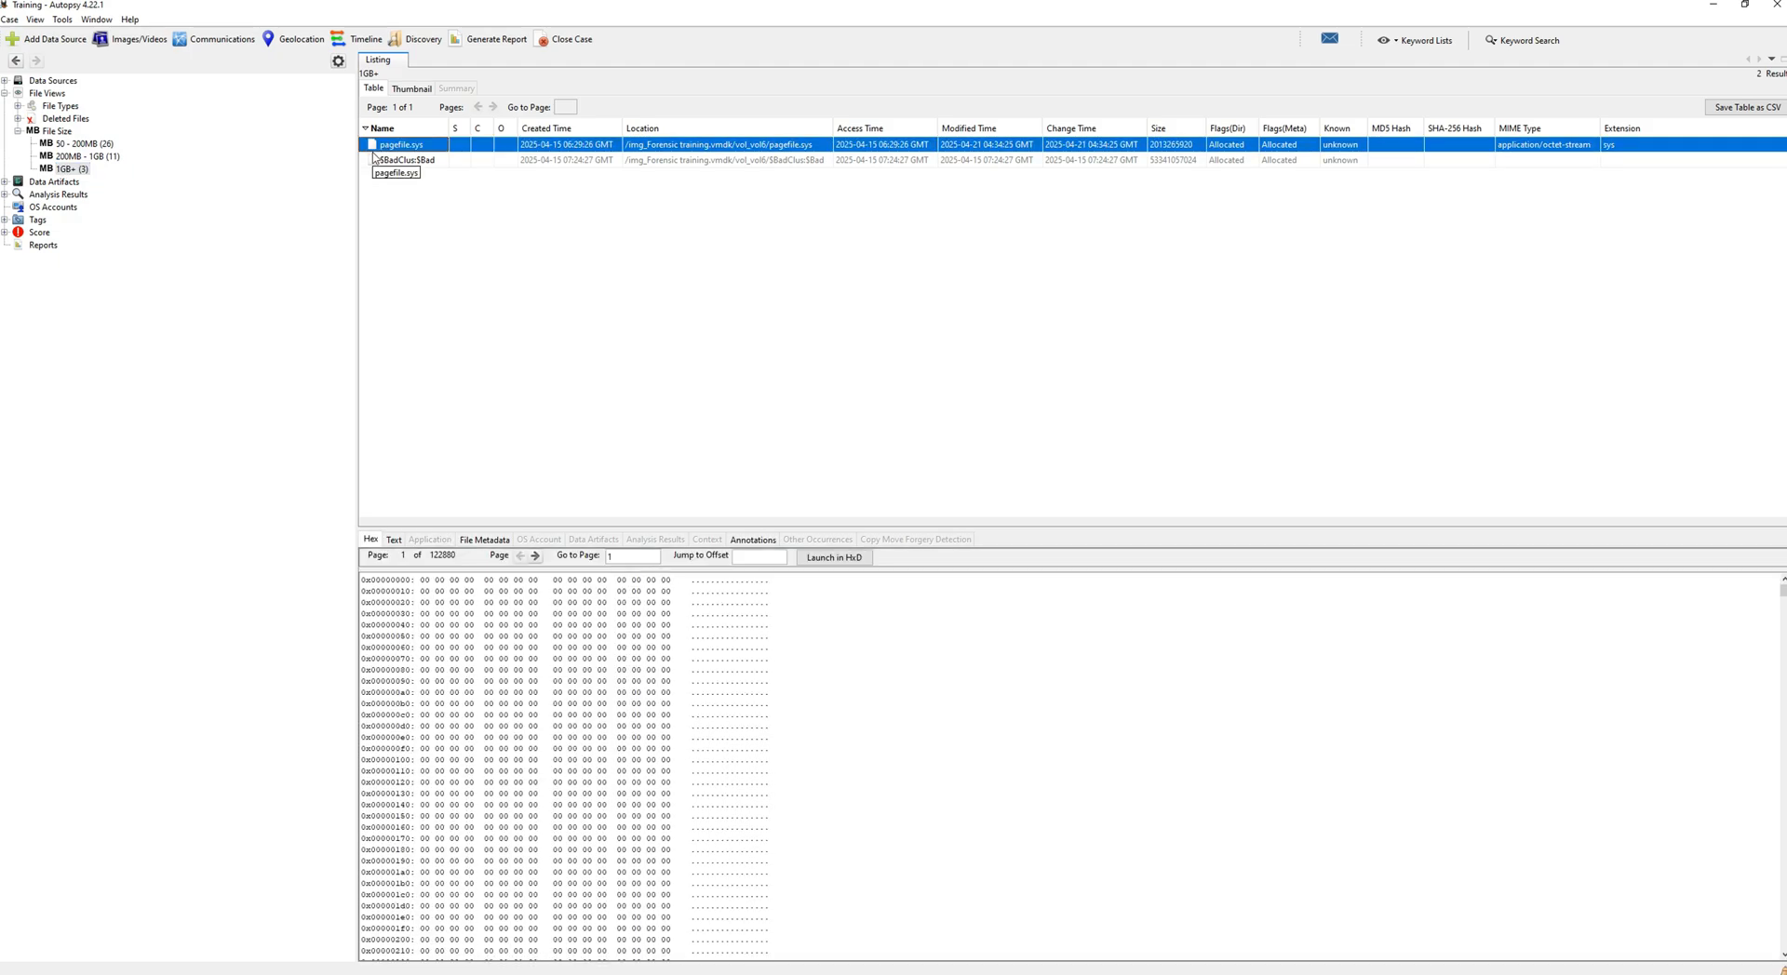
left_click(18, 132)
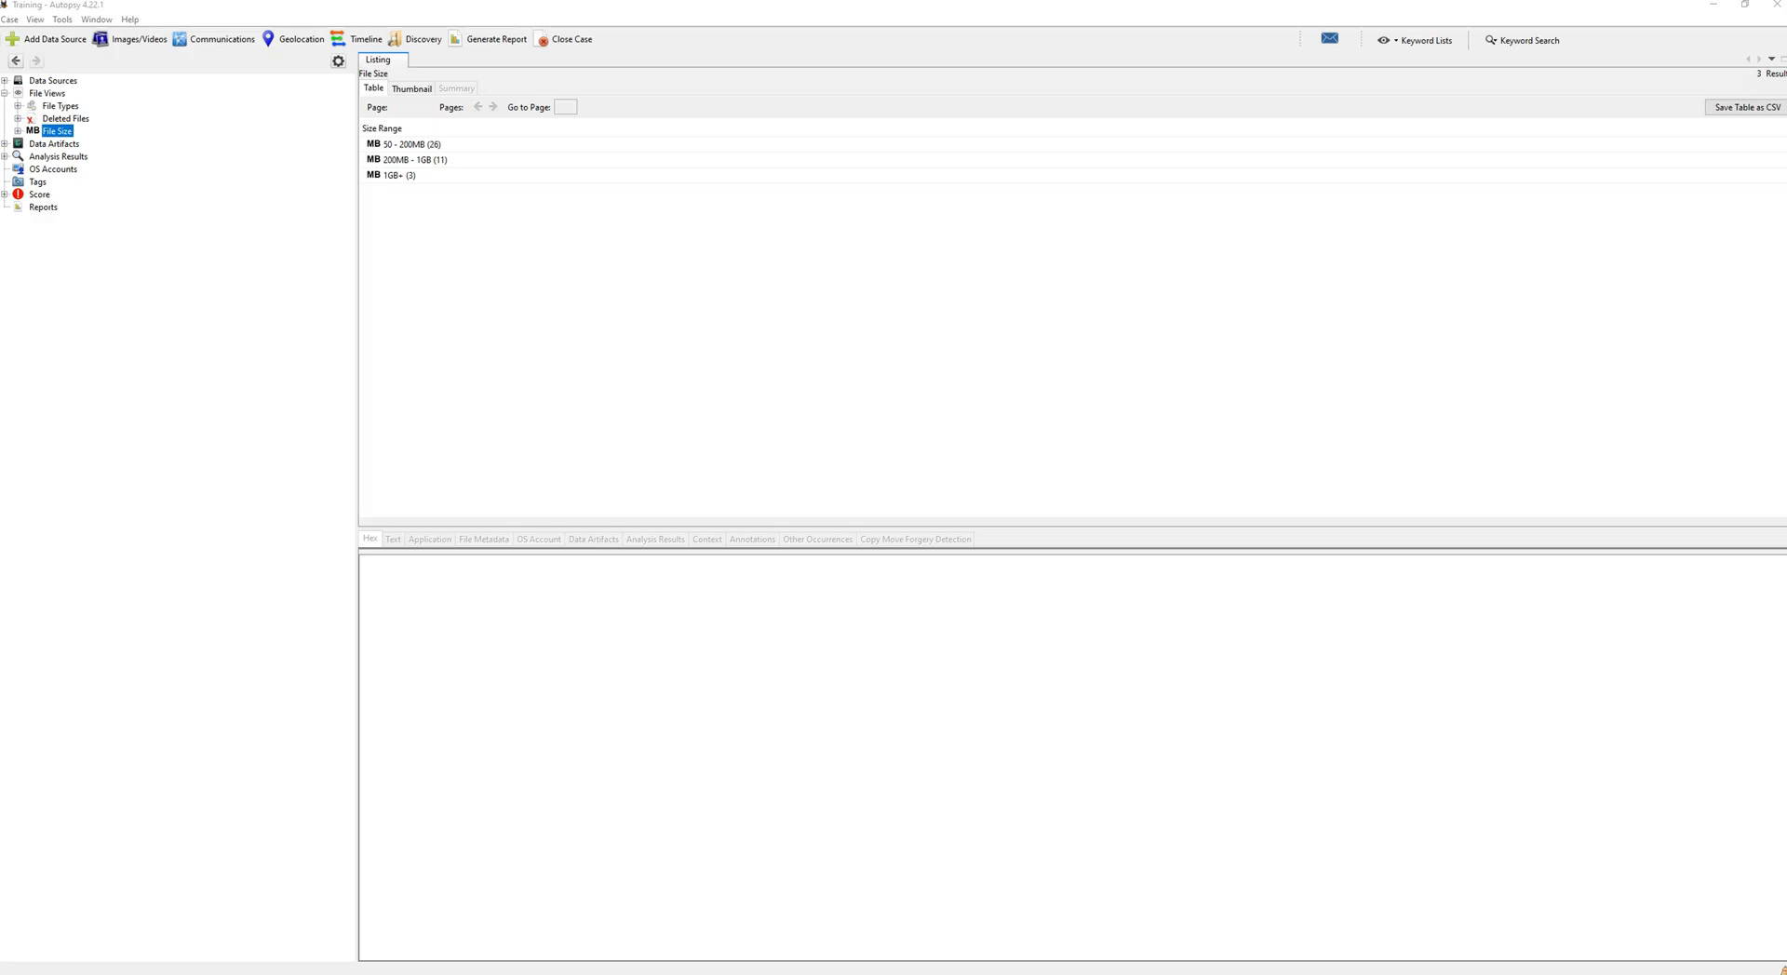
- List the Data Artifacts categories, collapse File Views, and expand the Data Artifacts branch
left_click(71, 145)
left_click(6, 94)
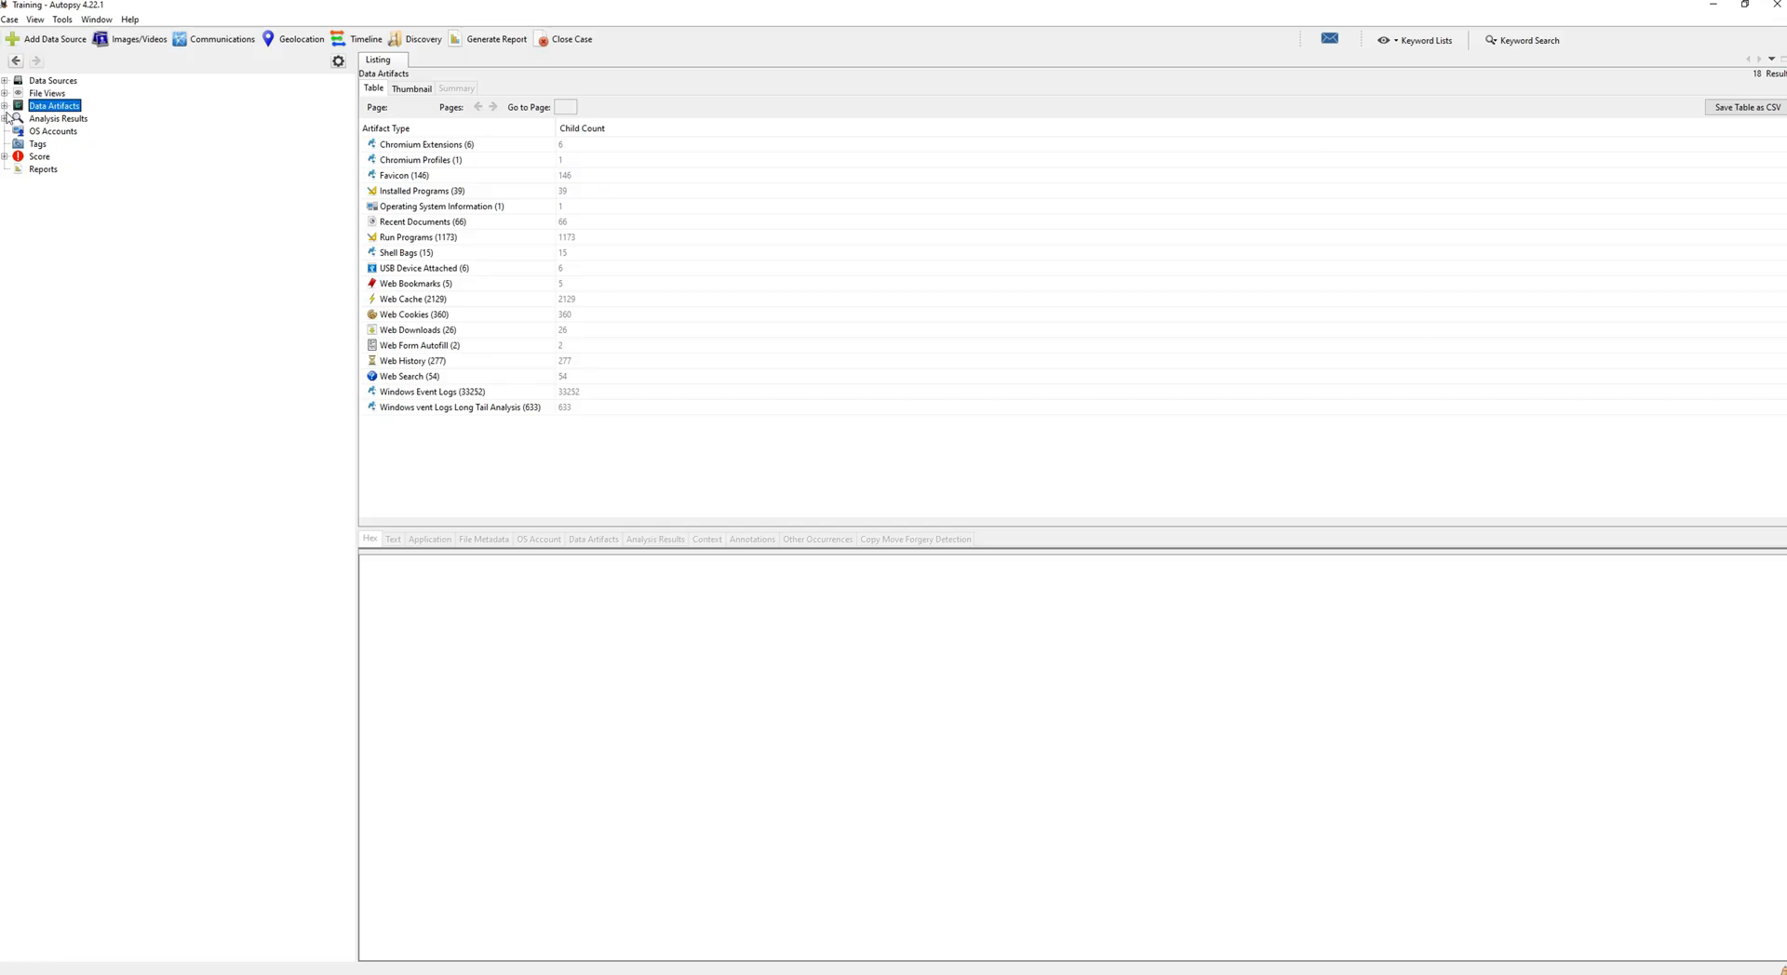
left_click(6, 106)
- List the Chromium Extensions and review the details of Google Docs Offline, Google Network Speech and Google Hangouts
left_click(77, 121)
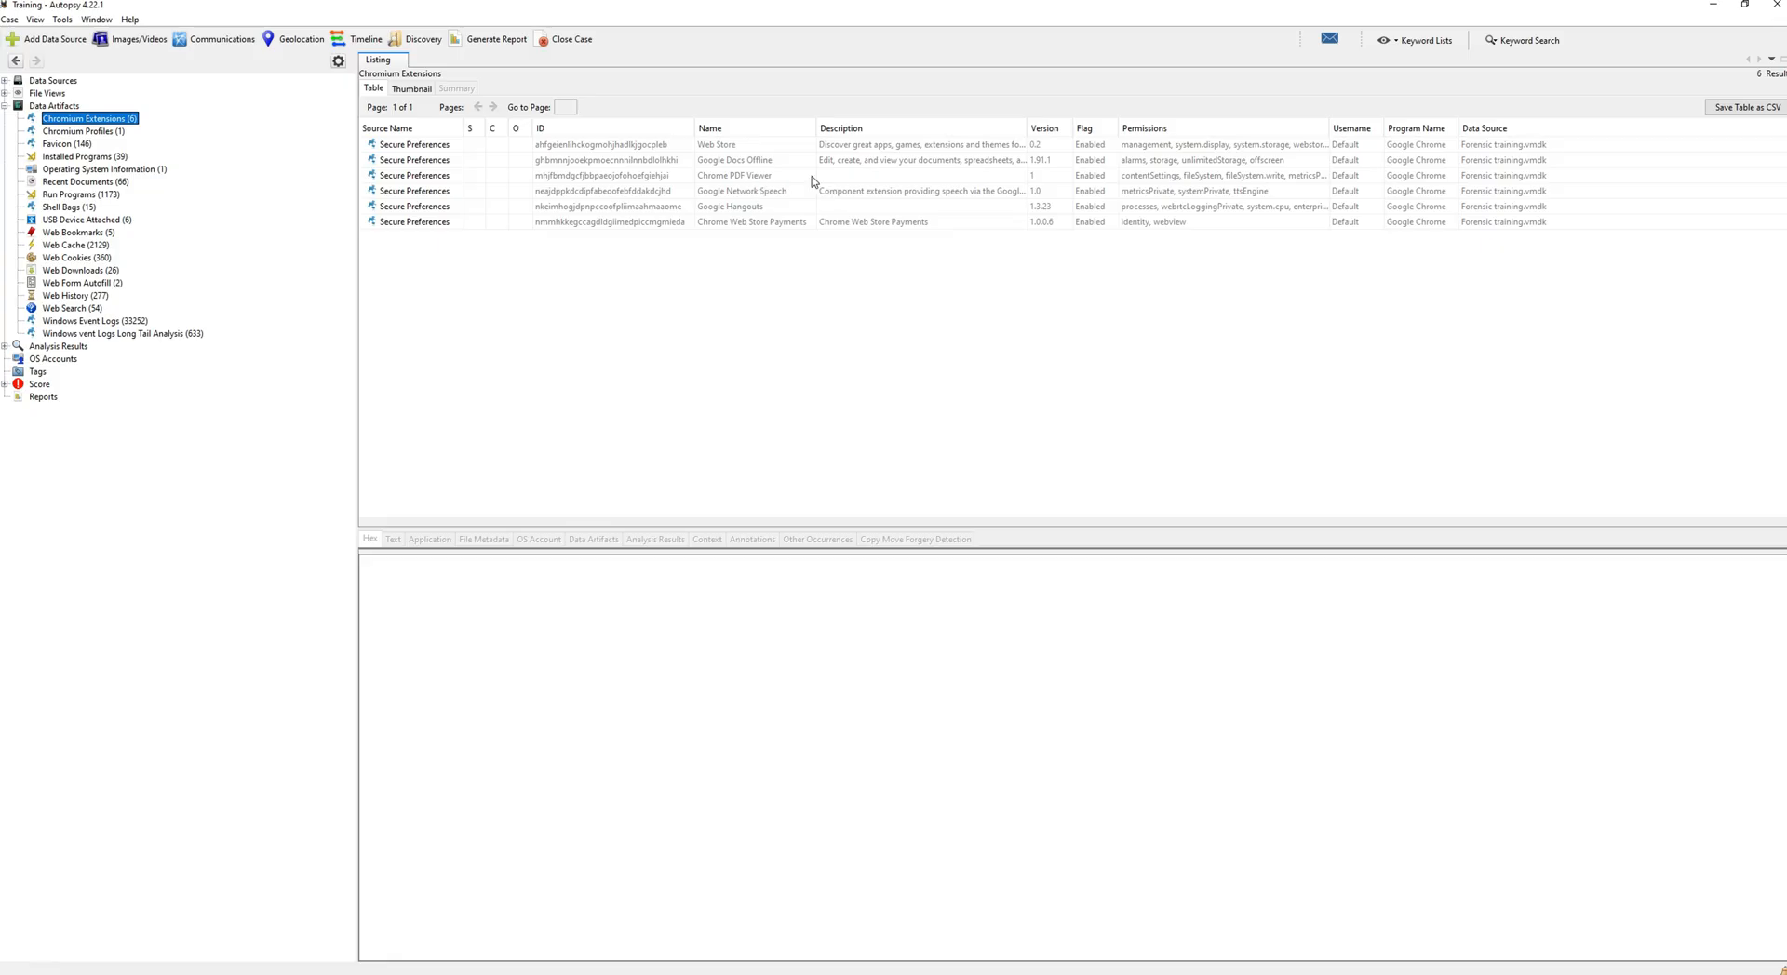
left_click(1091, 158)
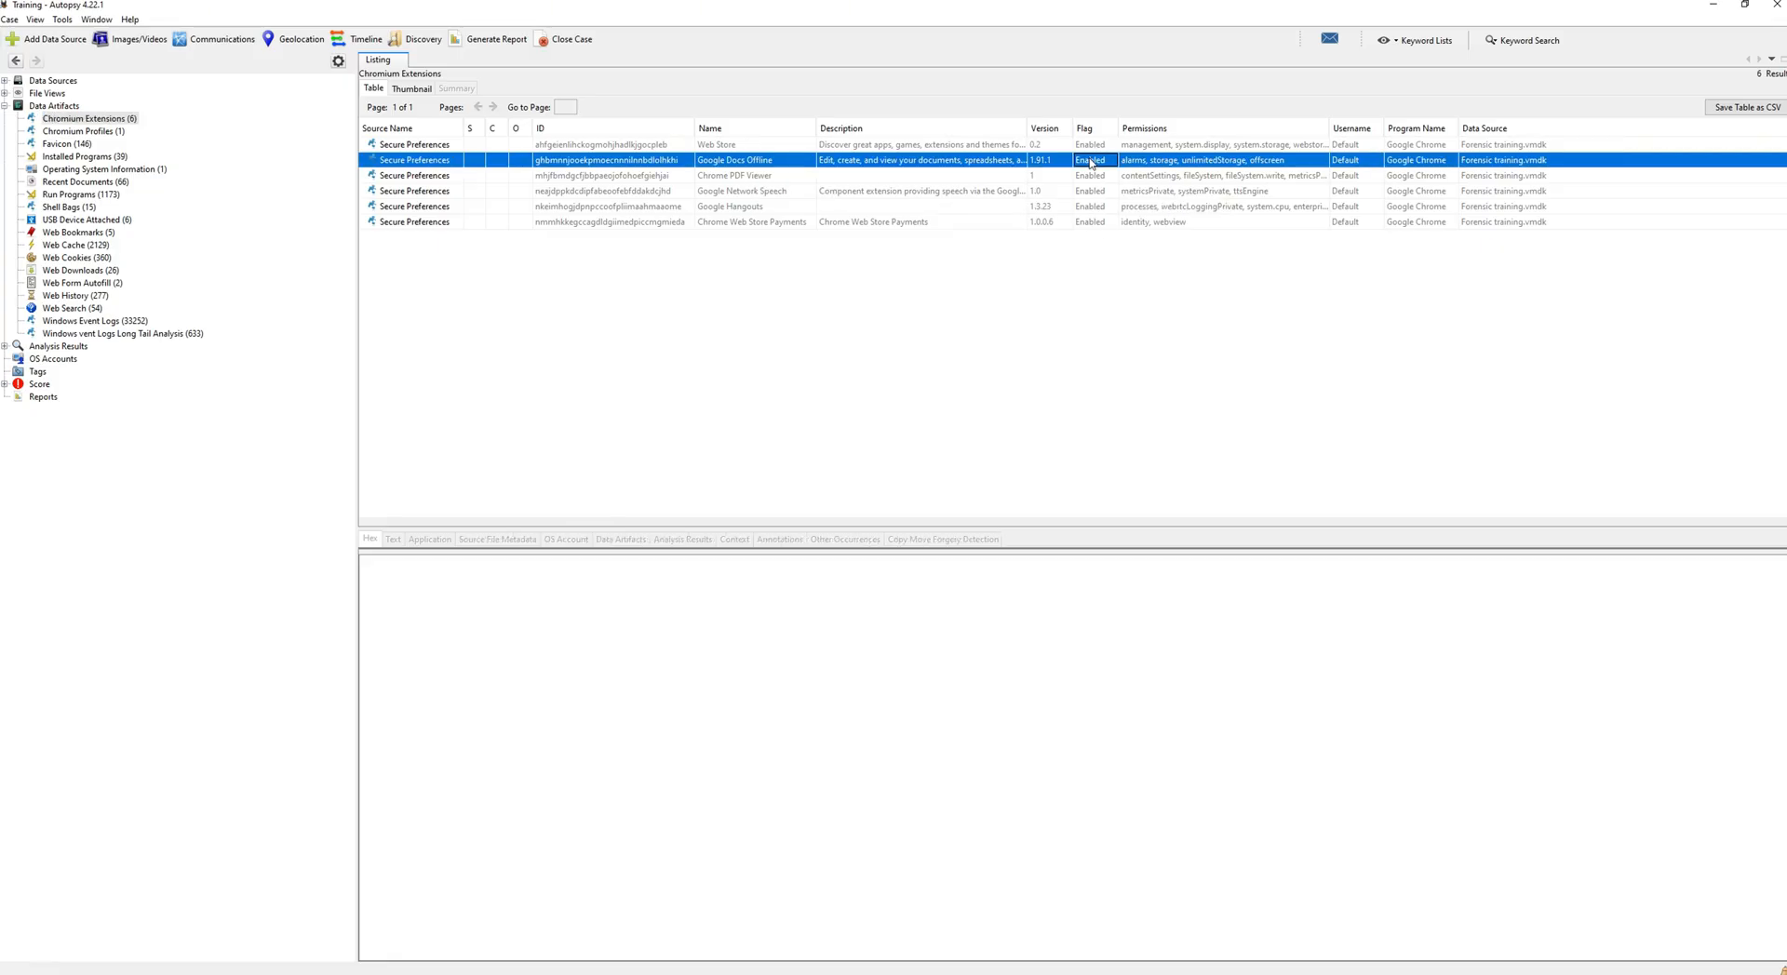
left_click(1055, 193)
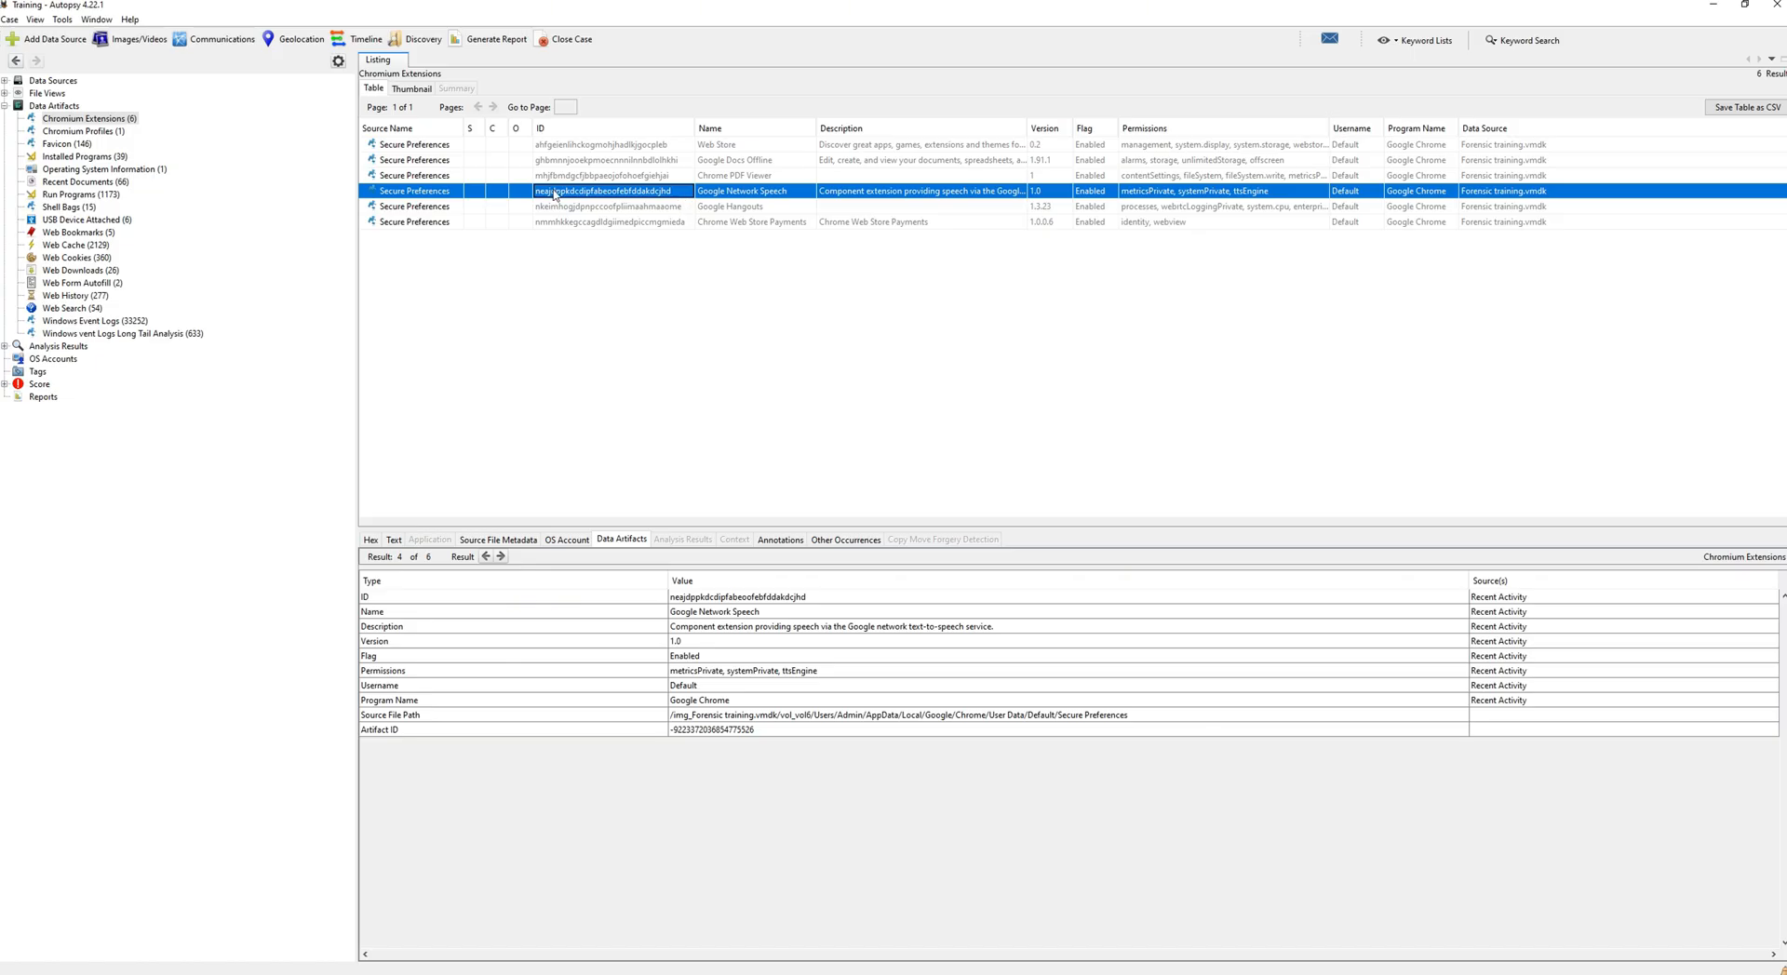
left_click(706, 161)
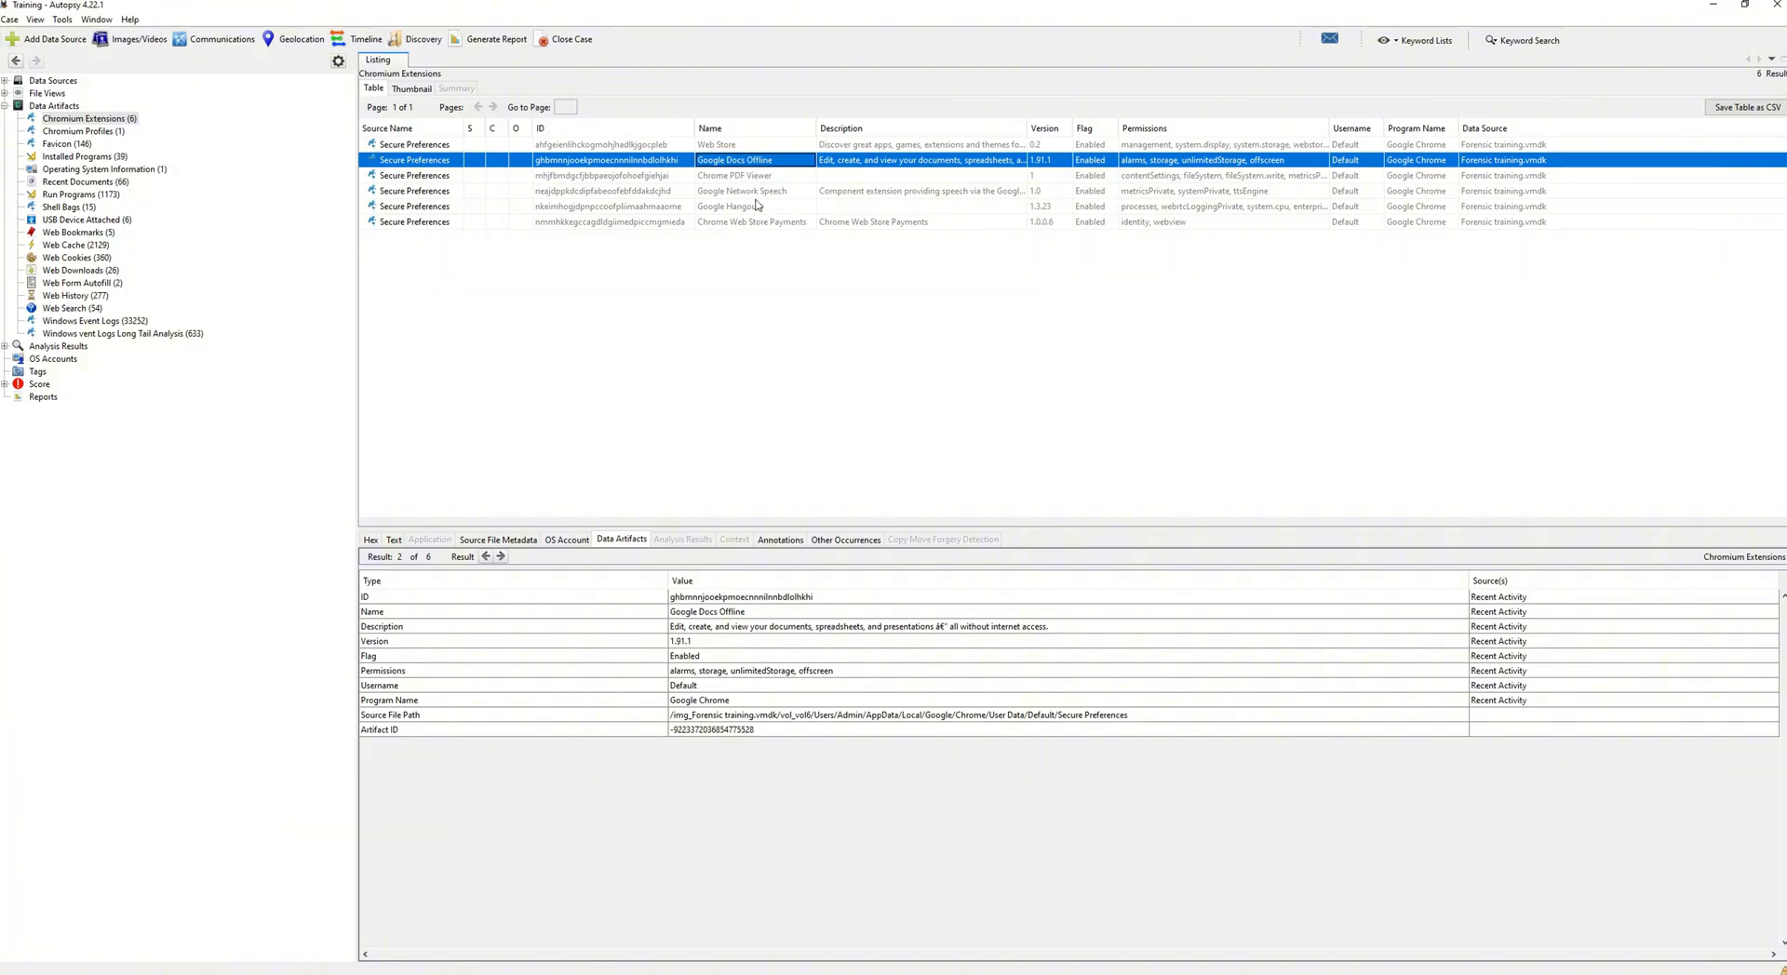
left_click(755, 191)
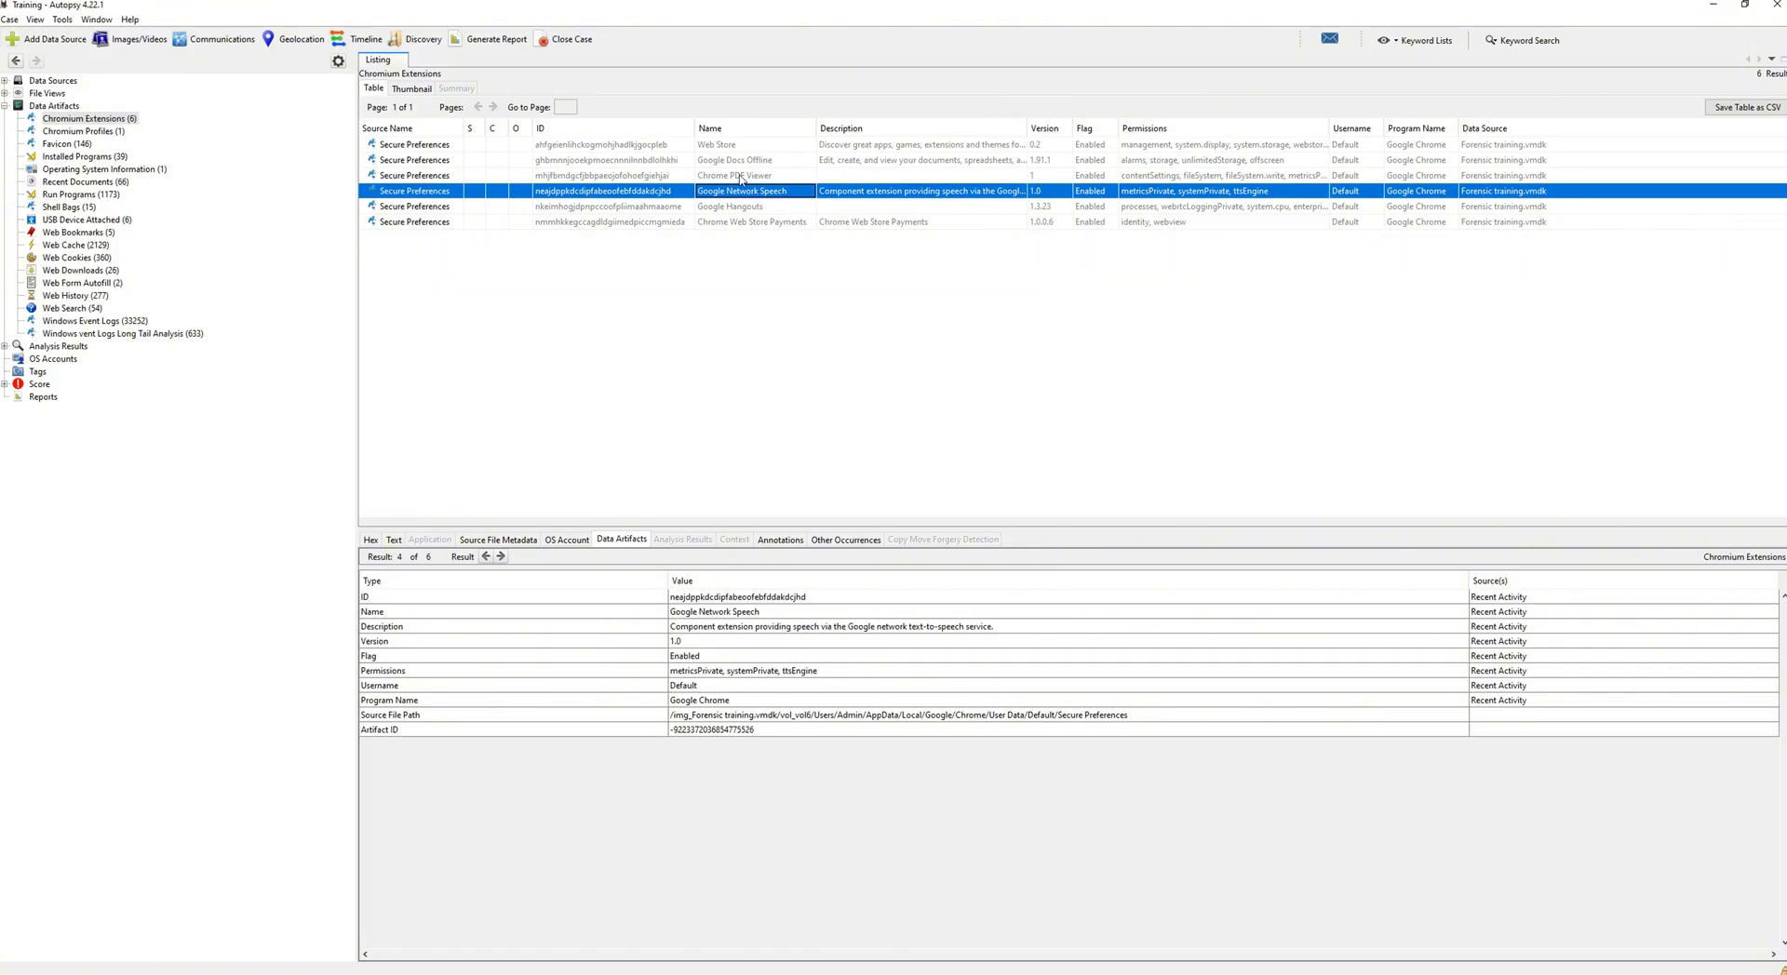
left_click(735, 205)
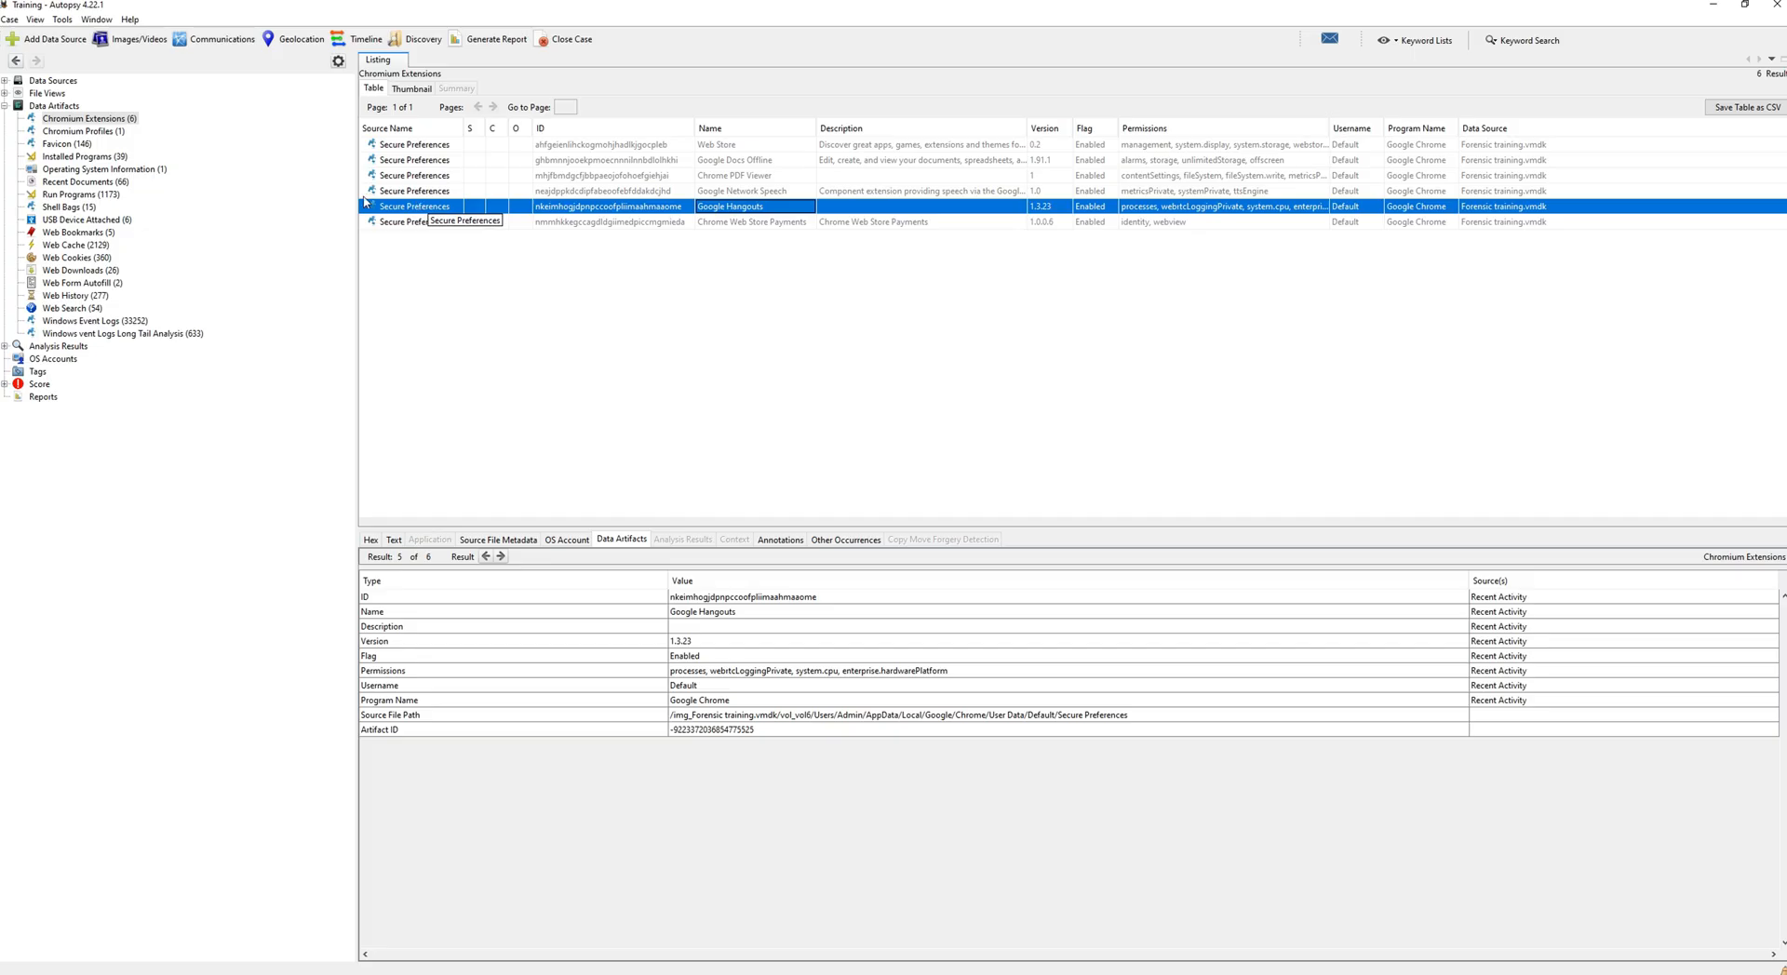
- View the Local State entry under Chromium Profiles, and a win-rar.com and a mozilla.org entry under Favicon
left_click(108, 133)
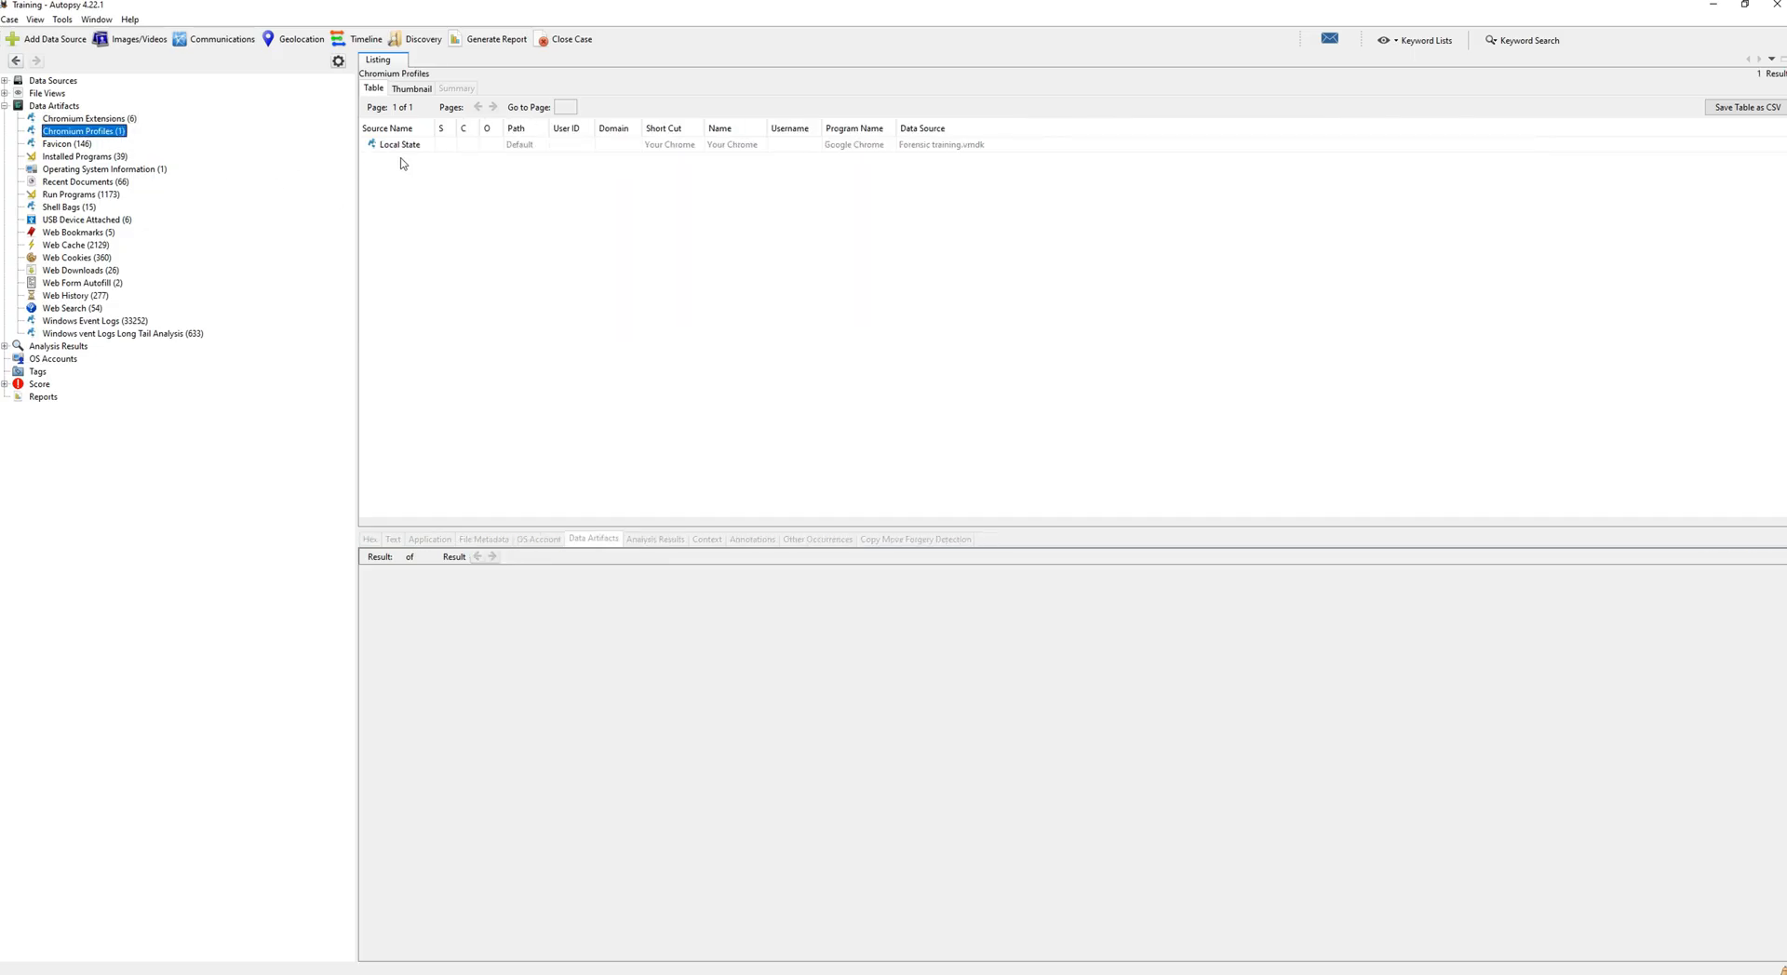
left_click(447, 147)
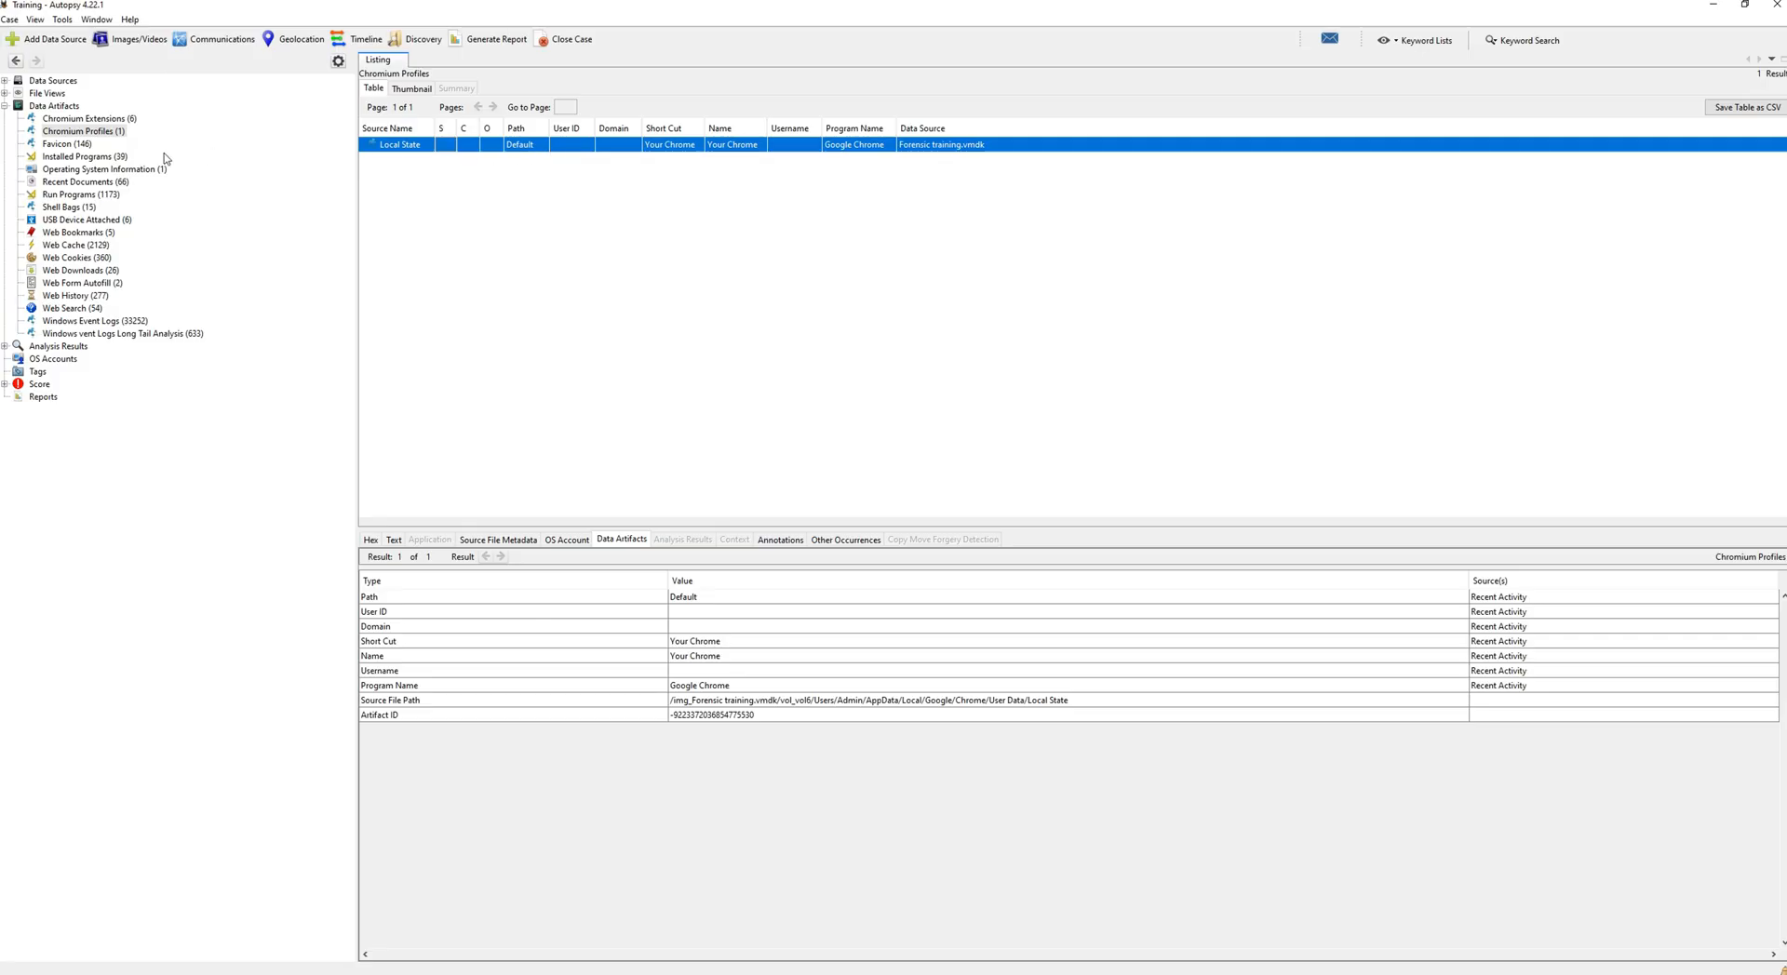
left_click(94, 146)
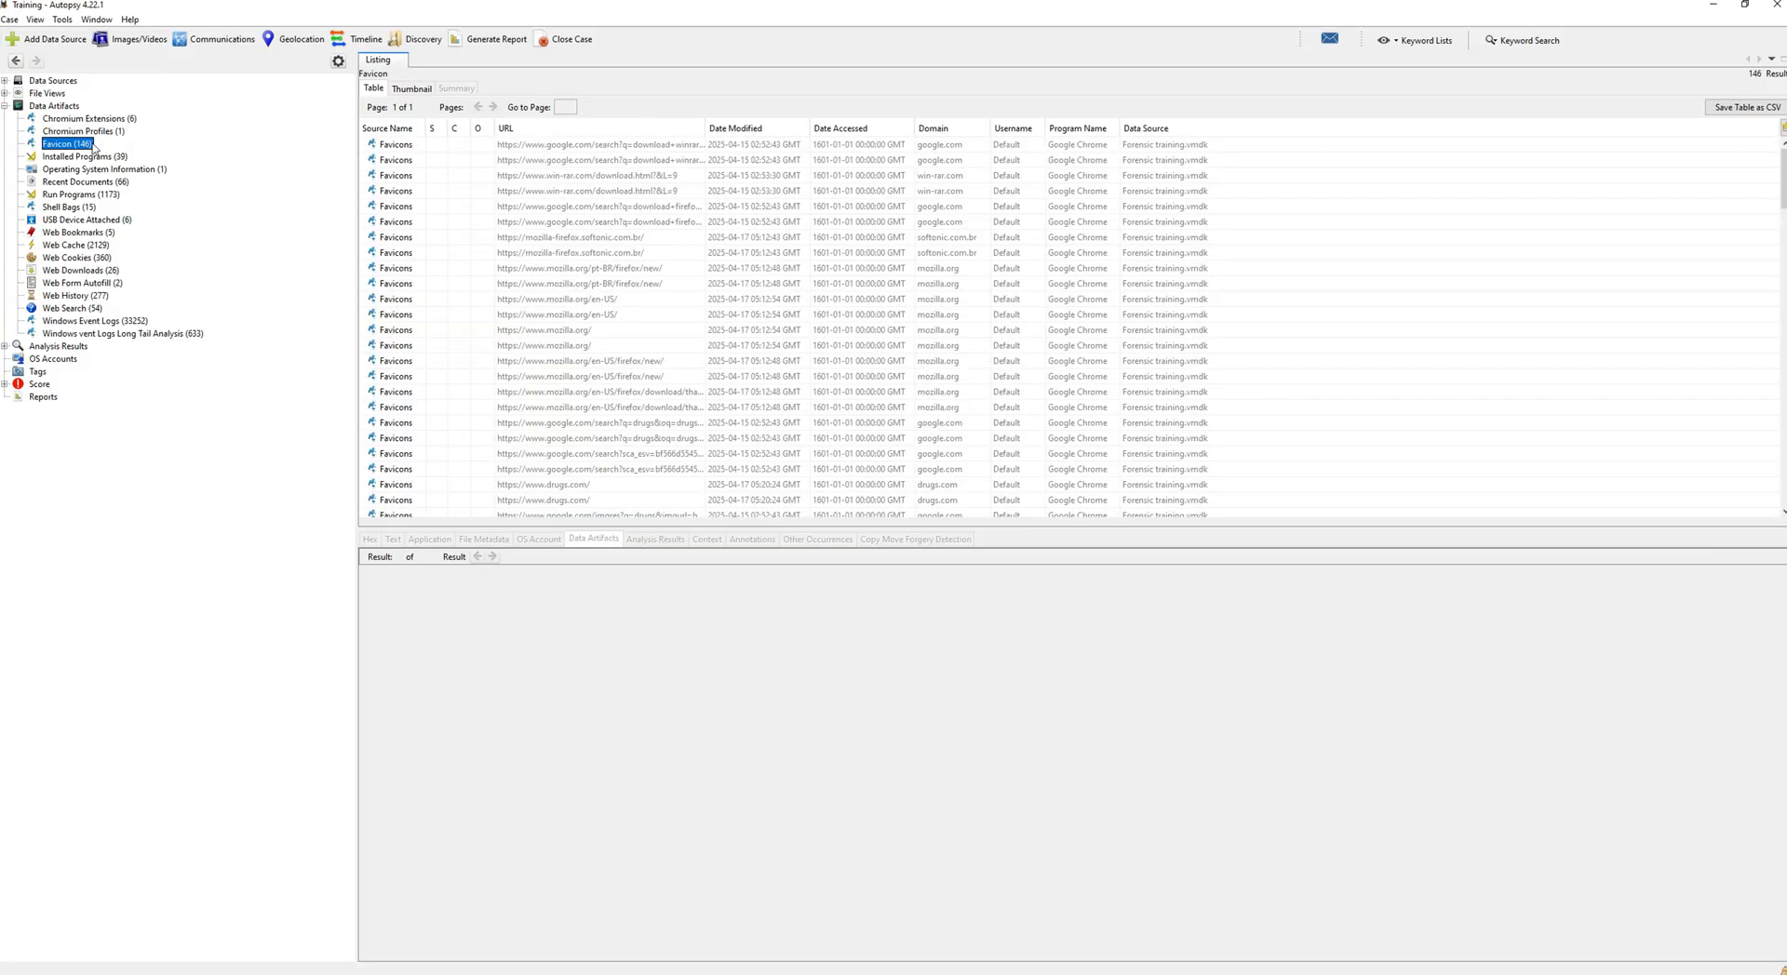
left_click(418, 177)
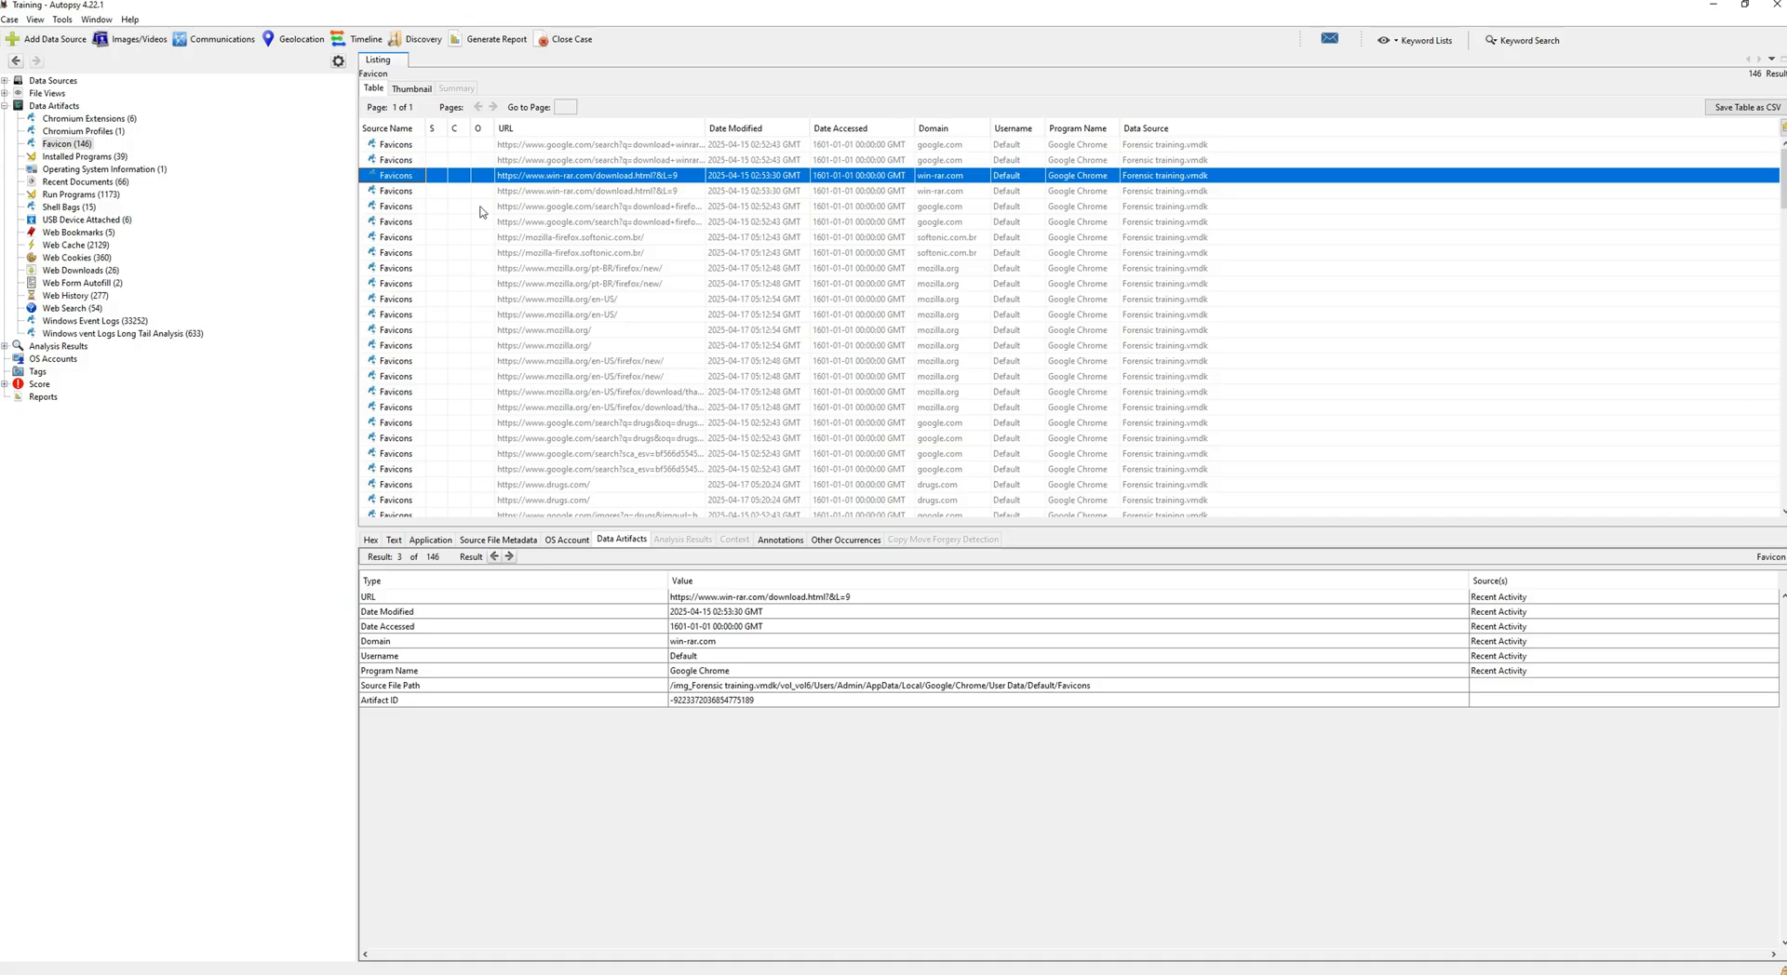
left_click(412, 315)
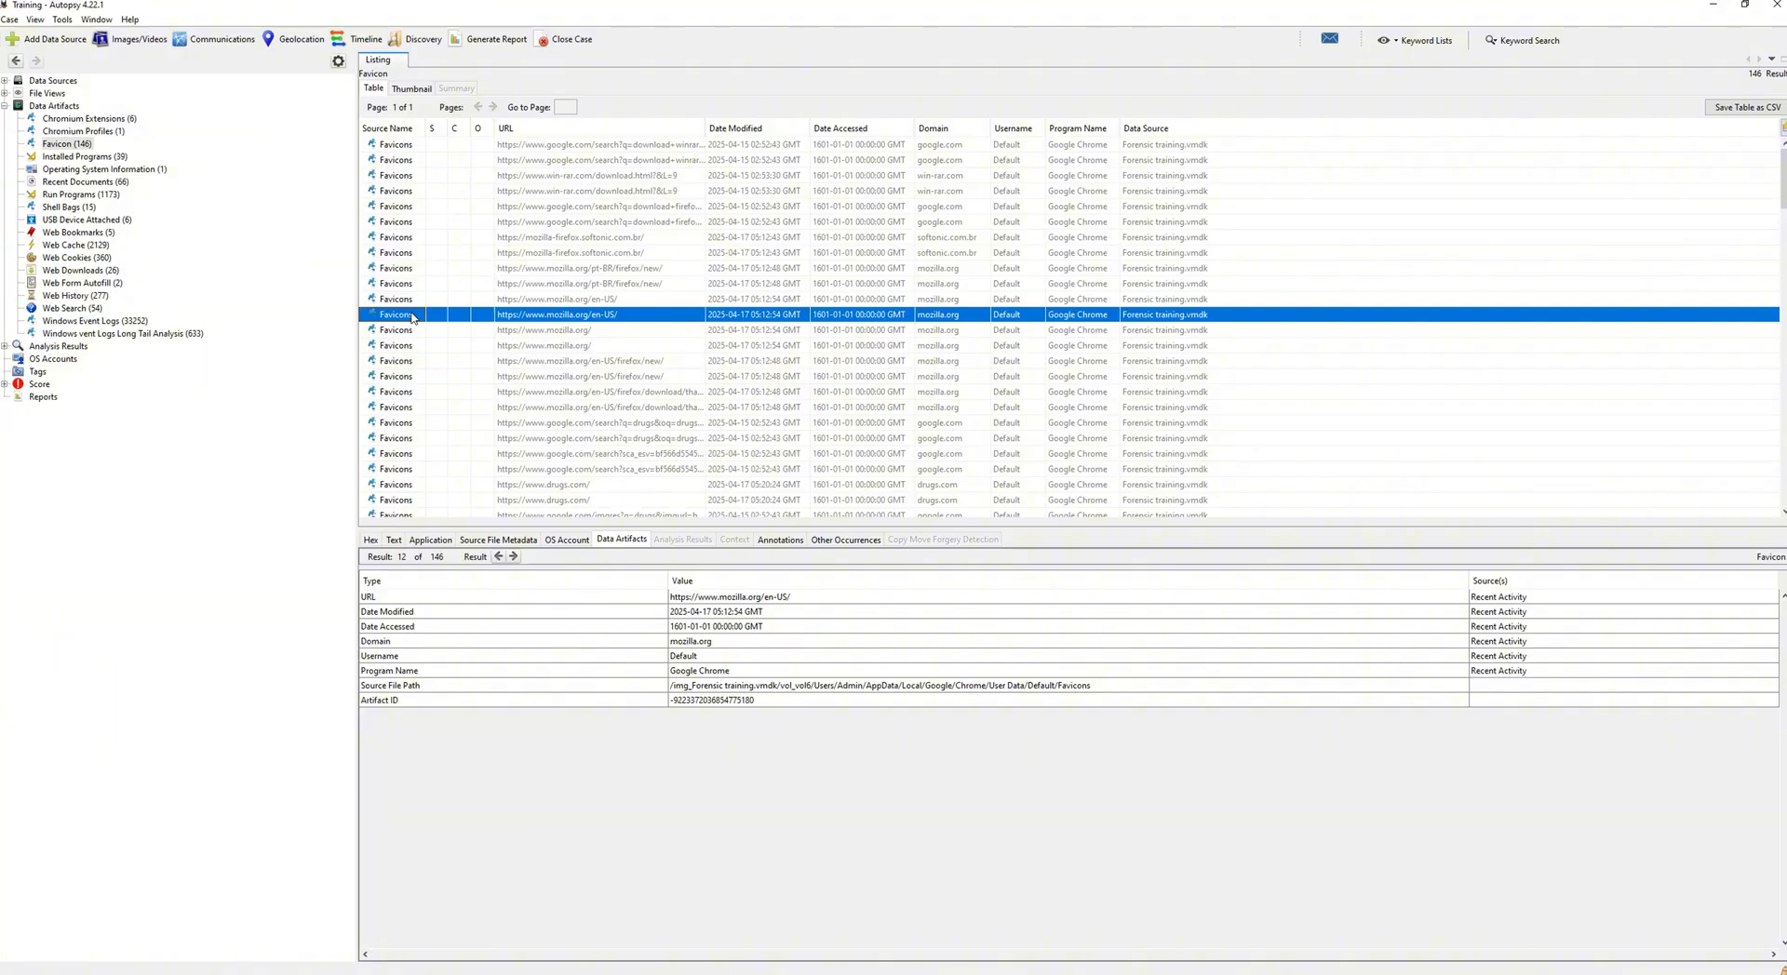
- Browse to the end of the Favicon list and view the wikiaves.com.br entries for purple_bg.jpg and amazonia4.jpg
scroll(412, 317, "down", 8)
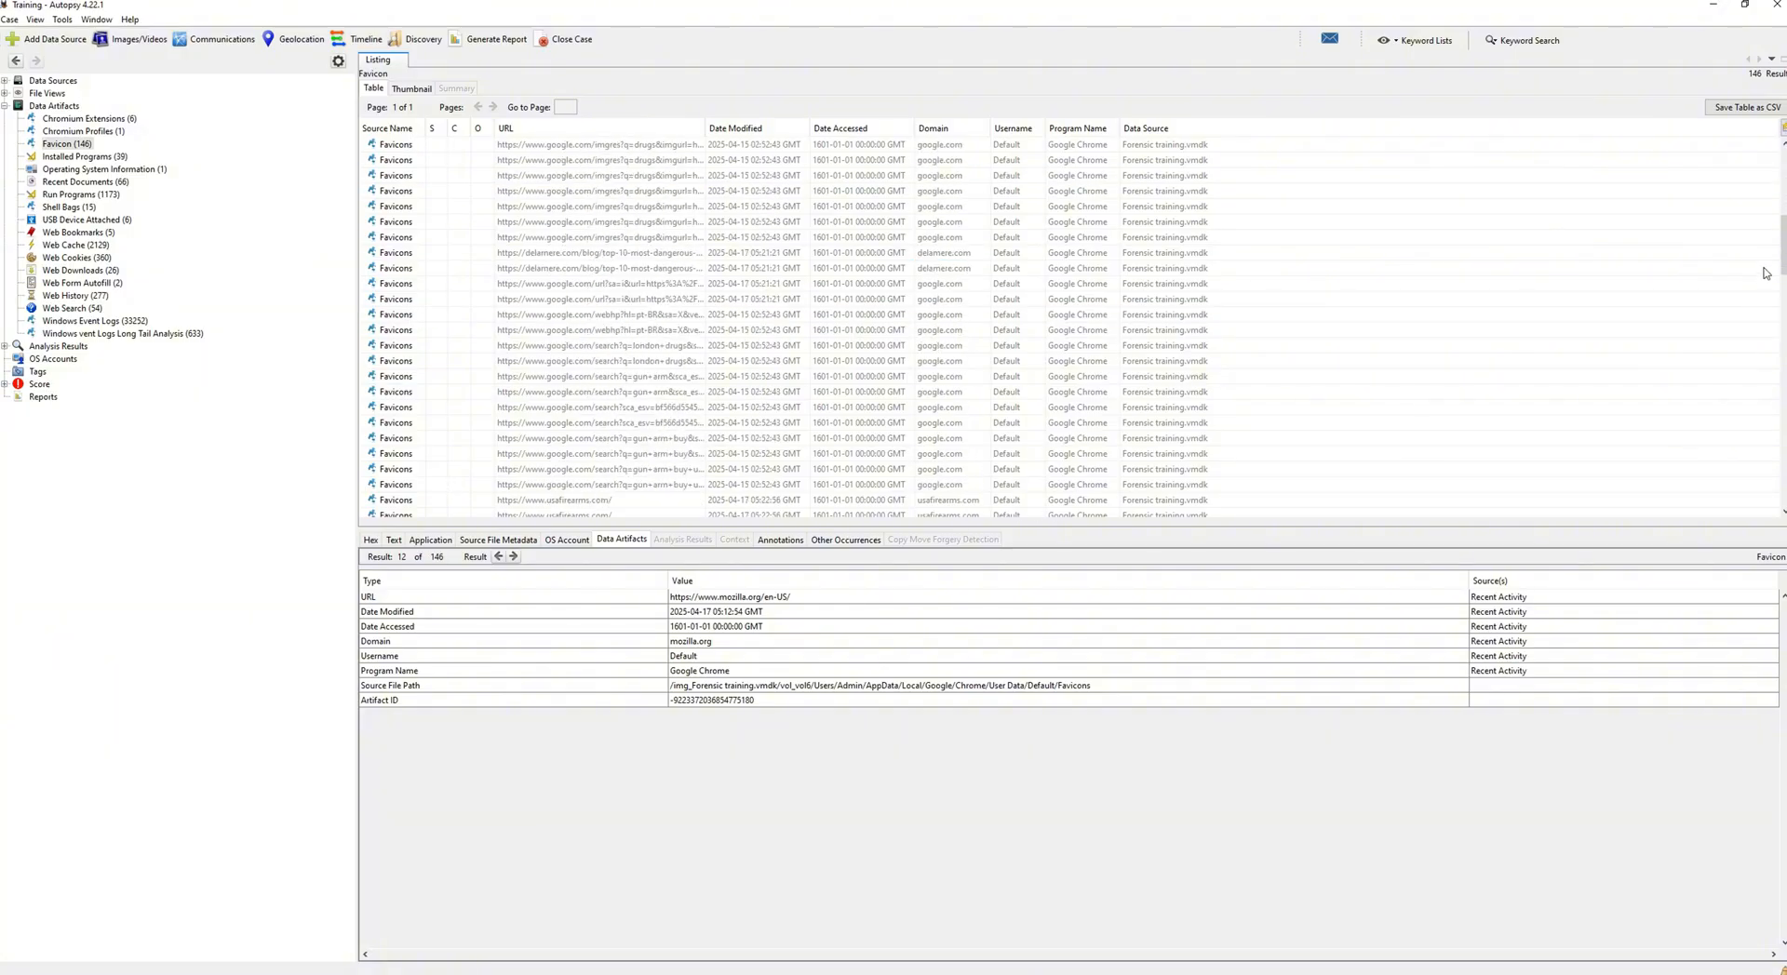
left_click_drag(1783, 268, 1766, 556)
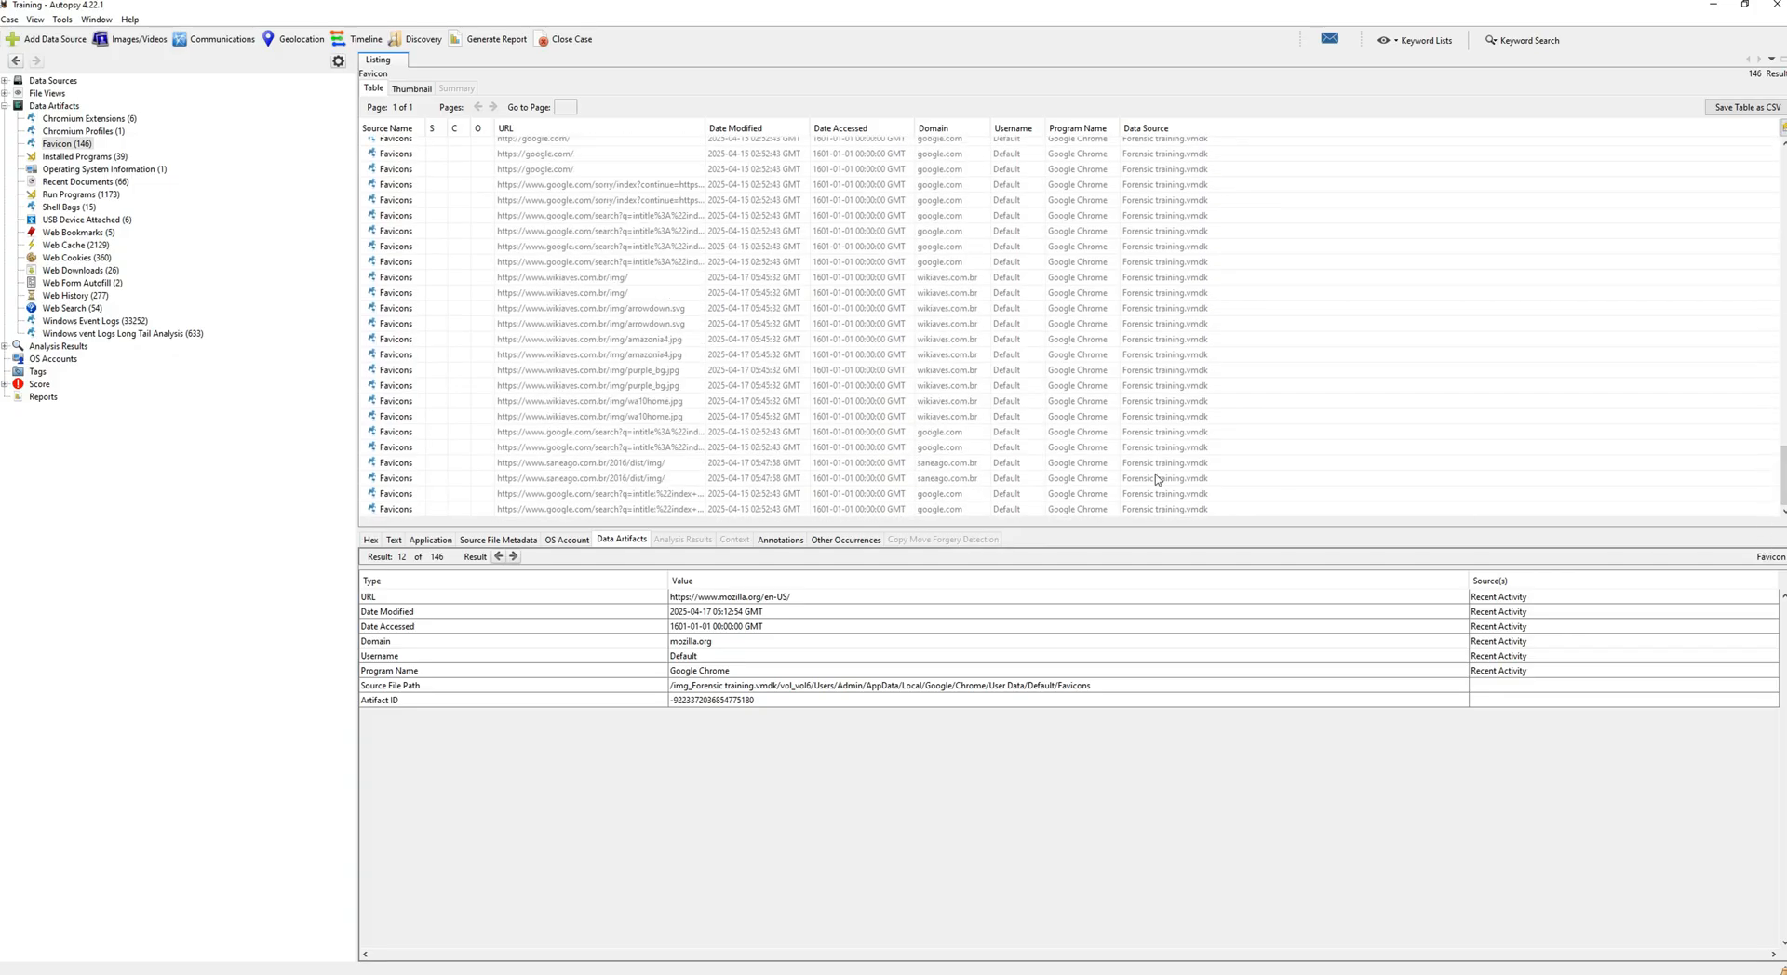
left_click(507, 370)
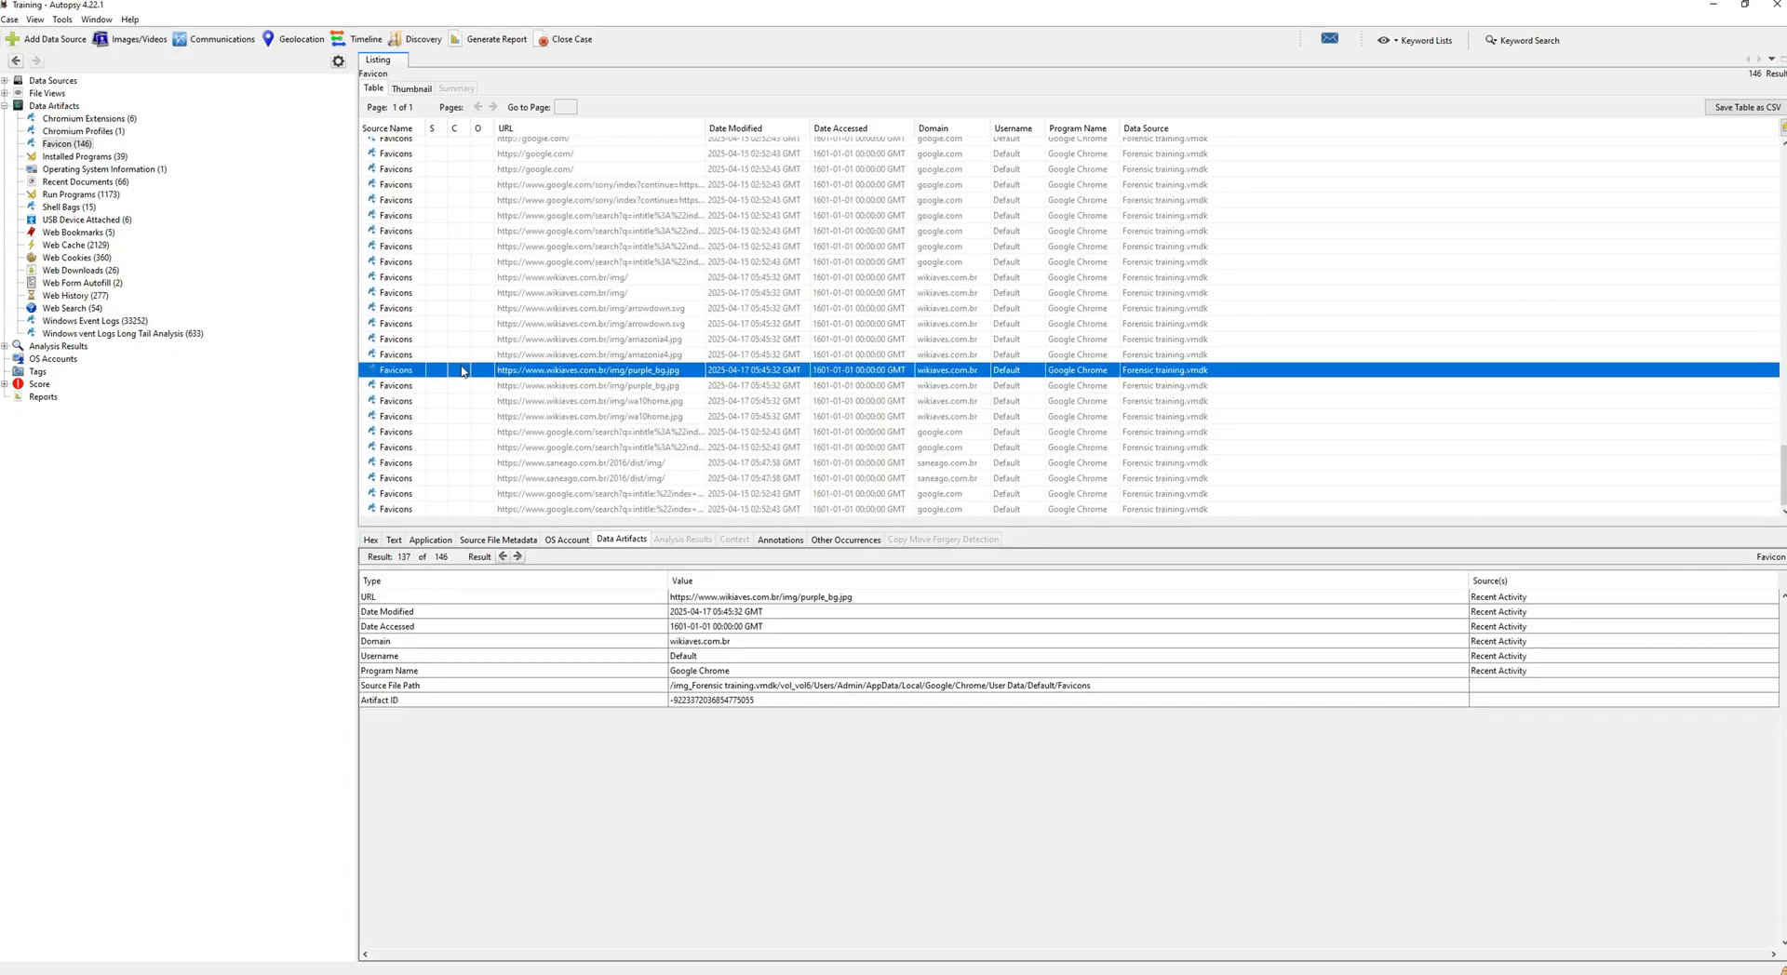
key("Up")
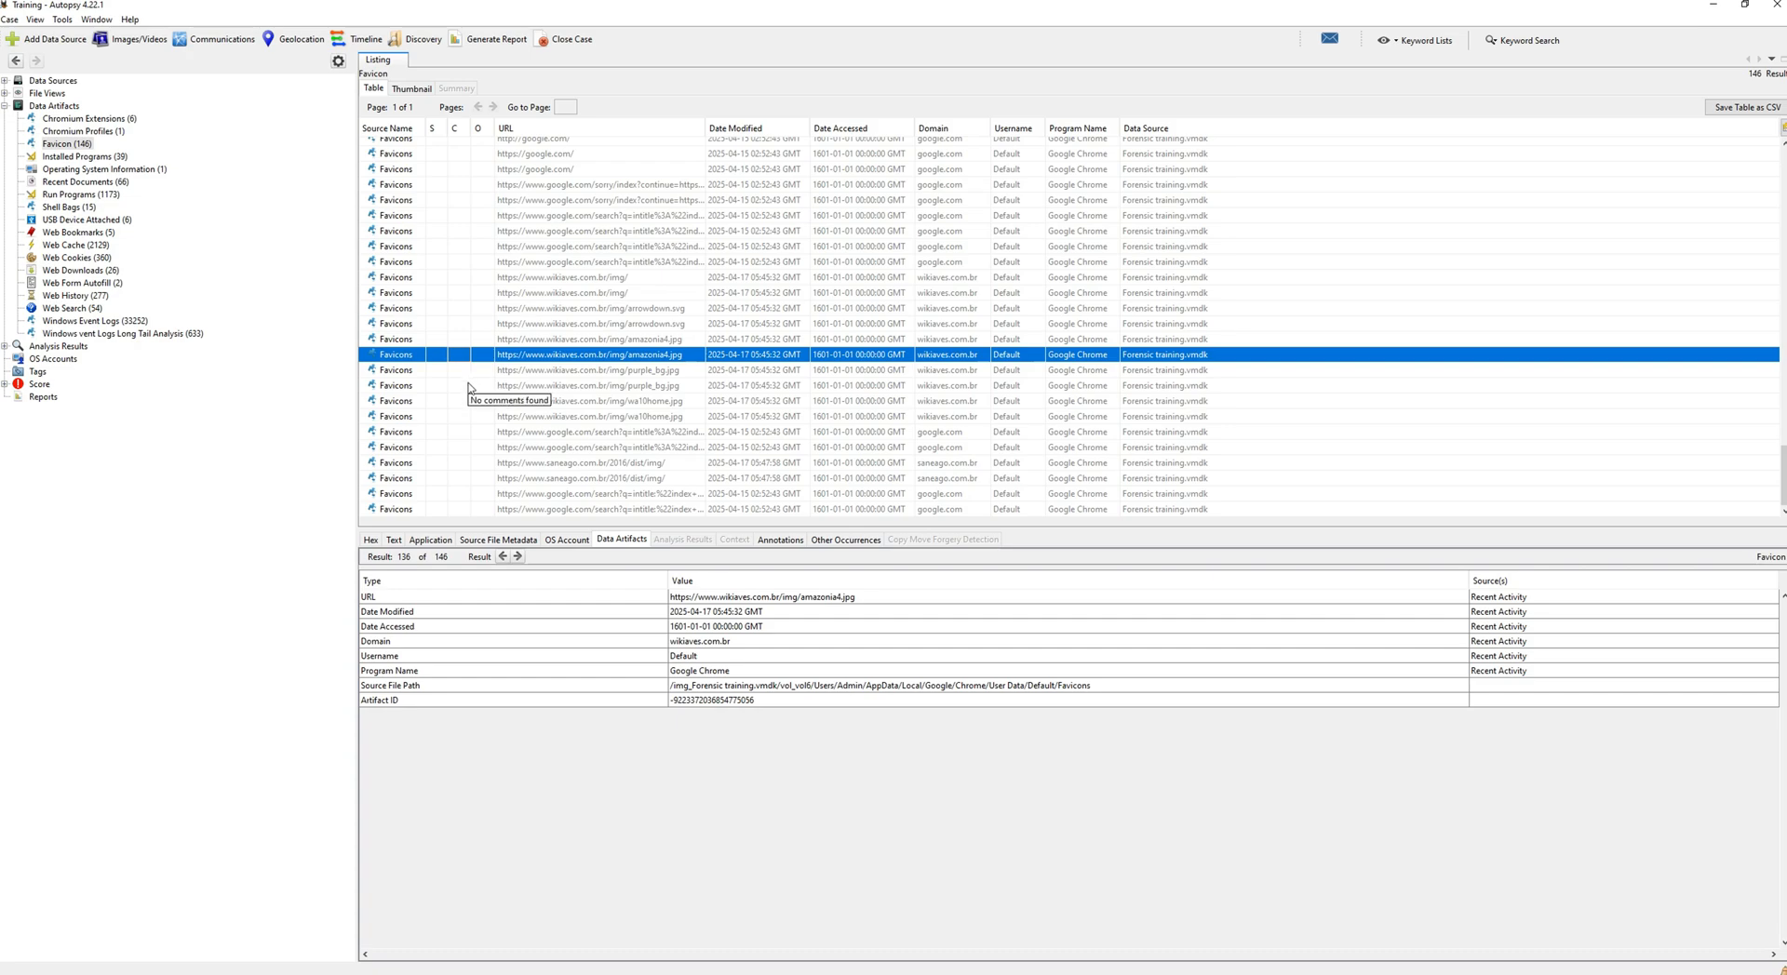
- Browse the Installed Programs list and view the details of WinRAR 7.11 (64-bit)
left_click(117, 158)
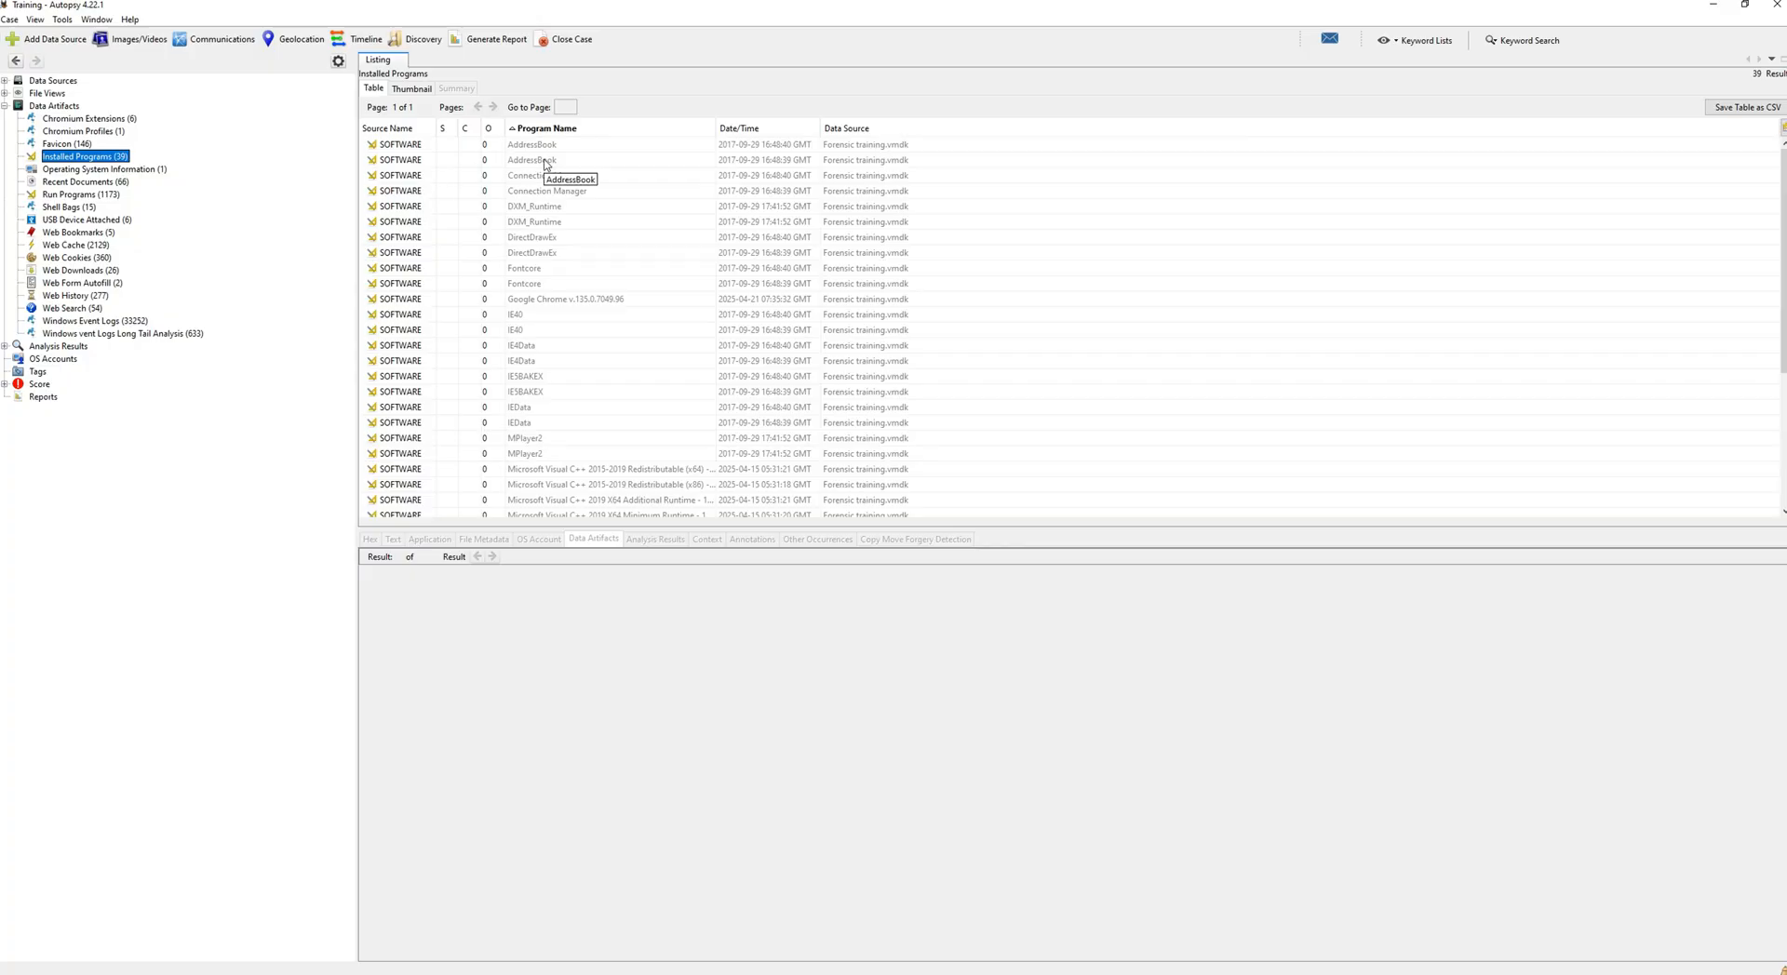
scroll(584, 238, "down", 3)
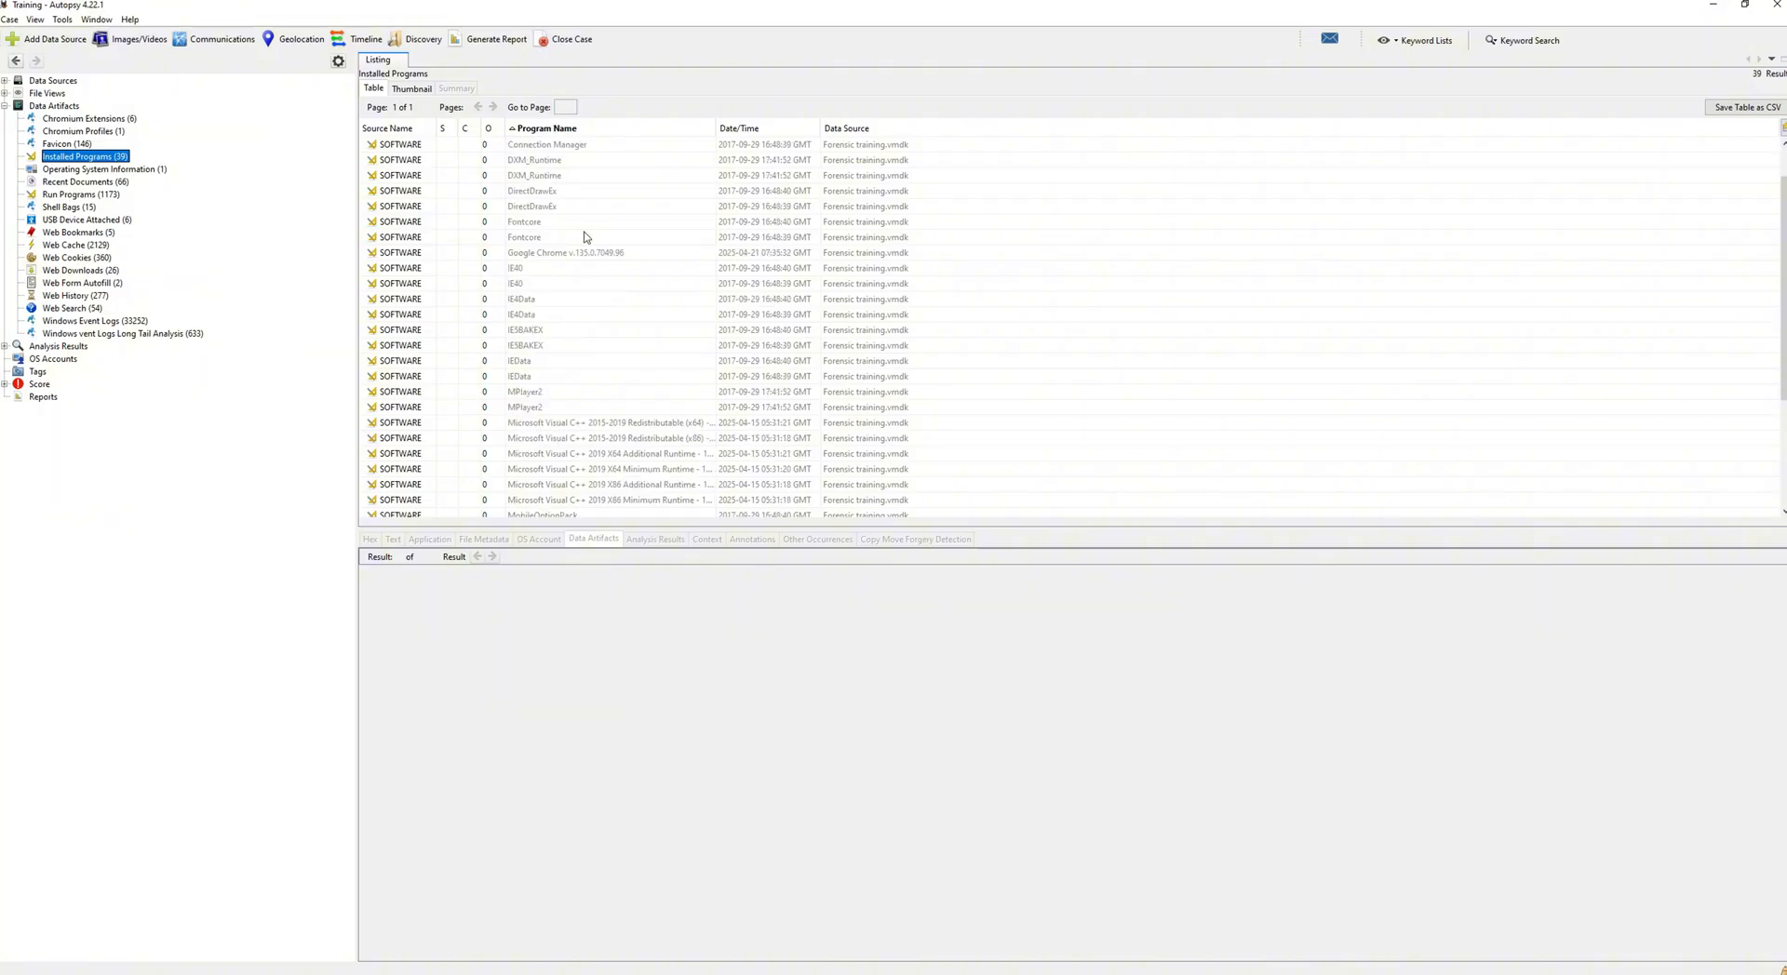
scroll(584, 237, "down", 3)
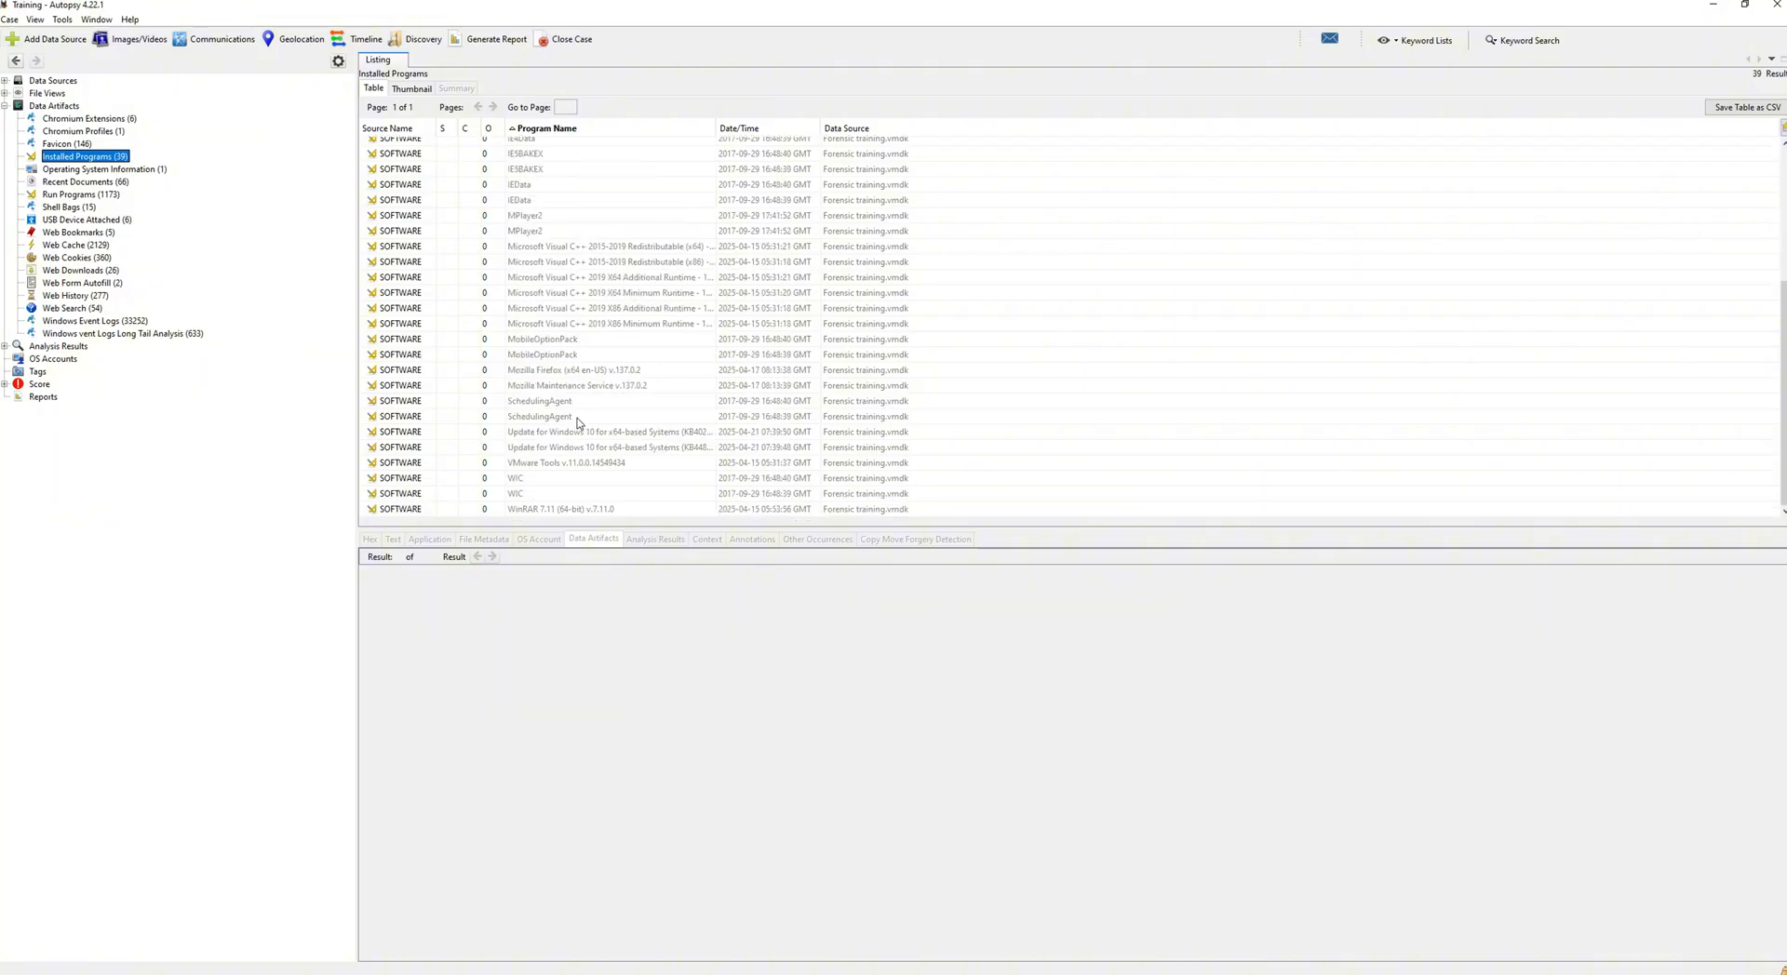
left_click(581, 509)
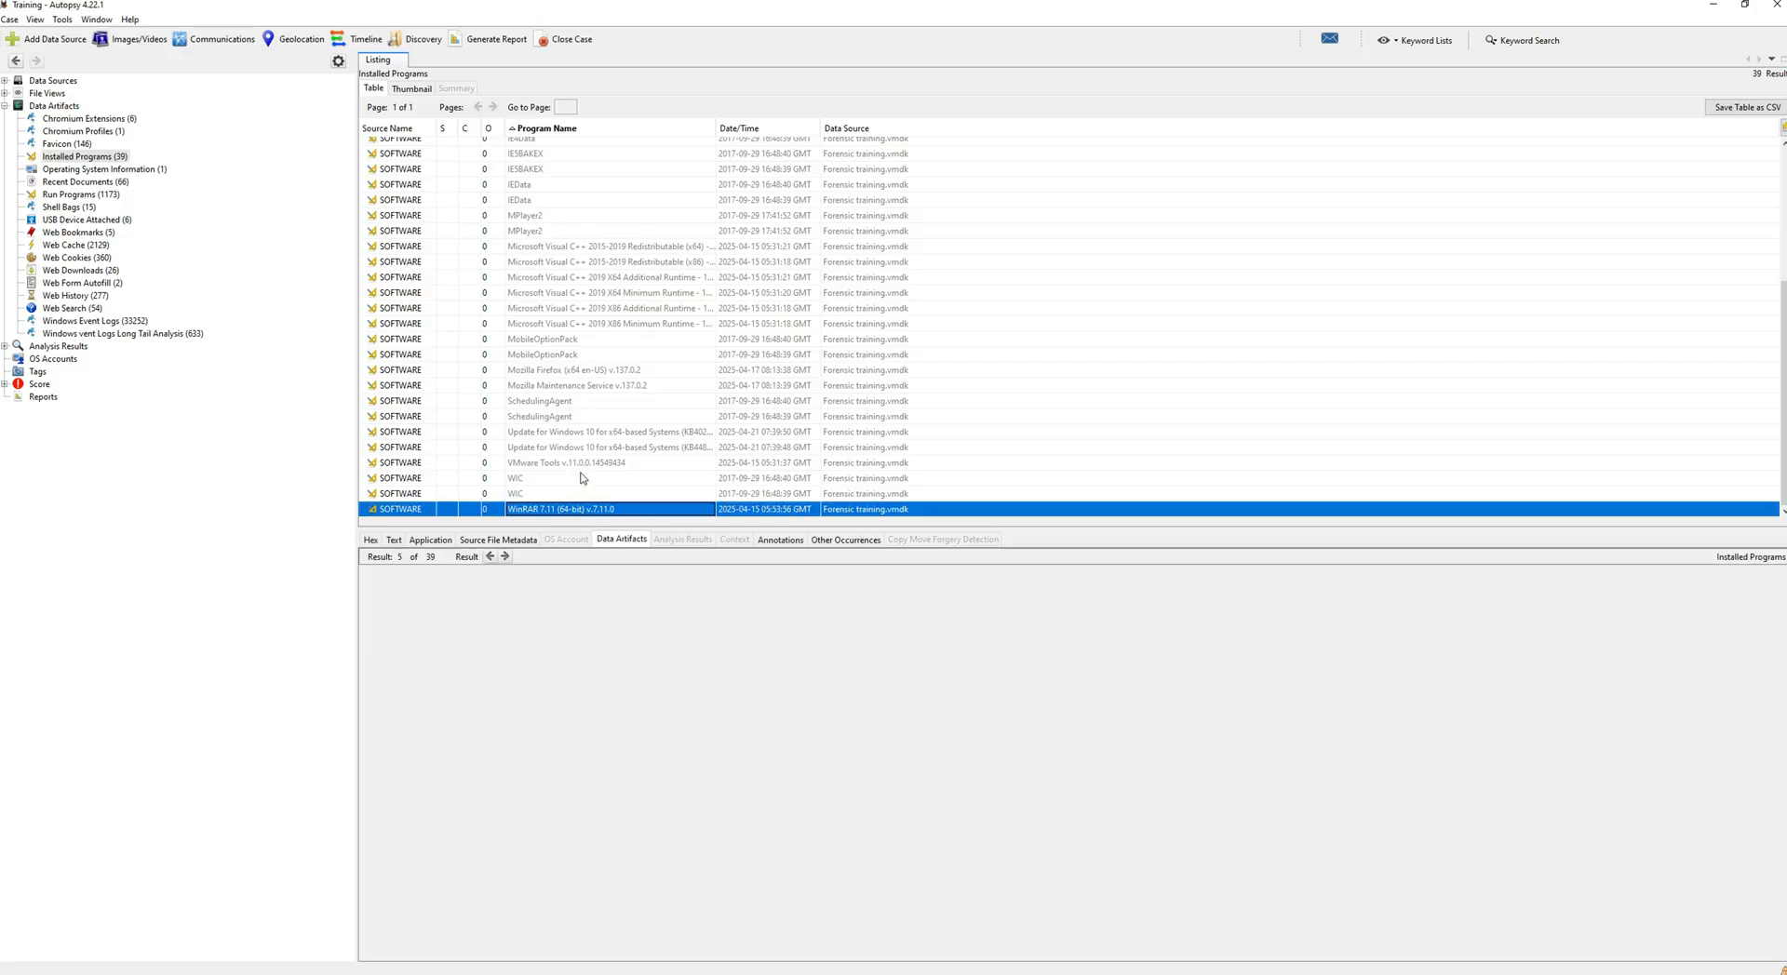
scroll(580, 469, "up", 5)
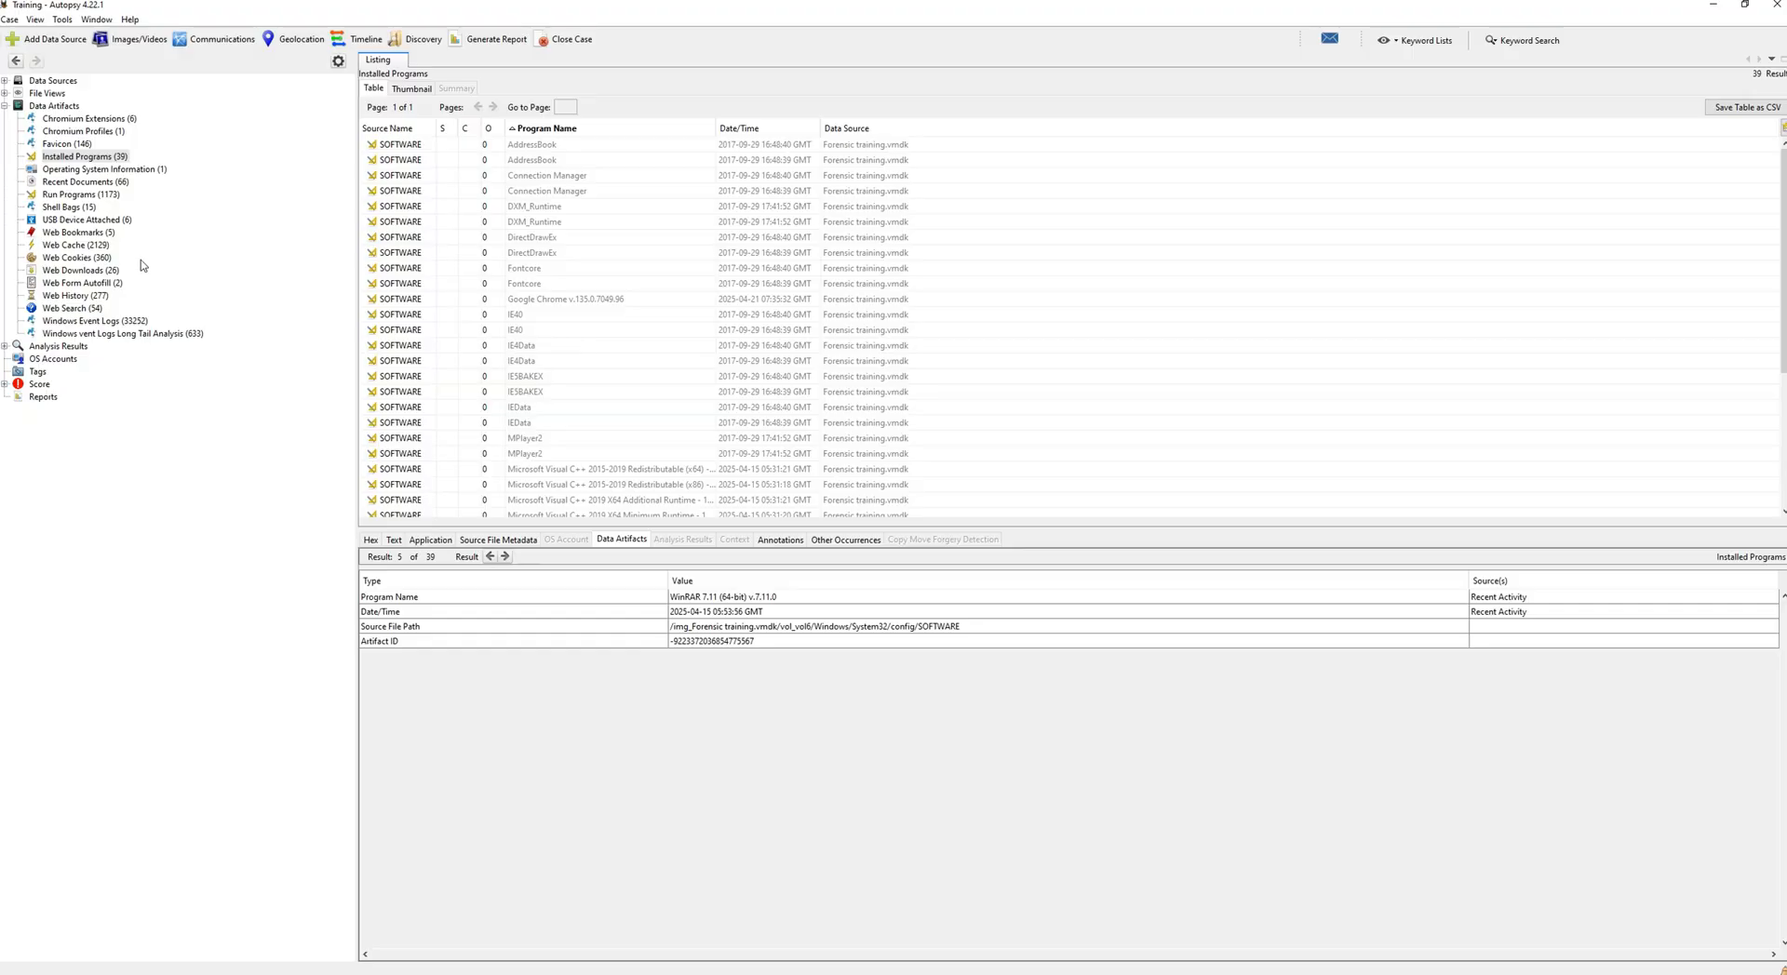
- View the Operating System Information entry for Forensic training.vmdk, sorting by program name and widening the Path column
left_click(86, 169)
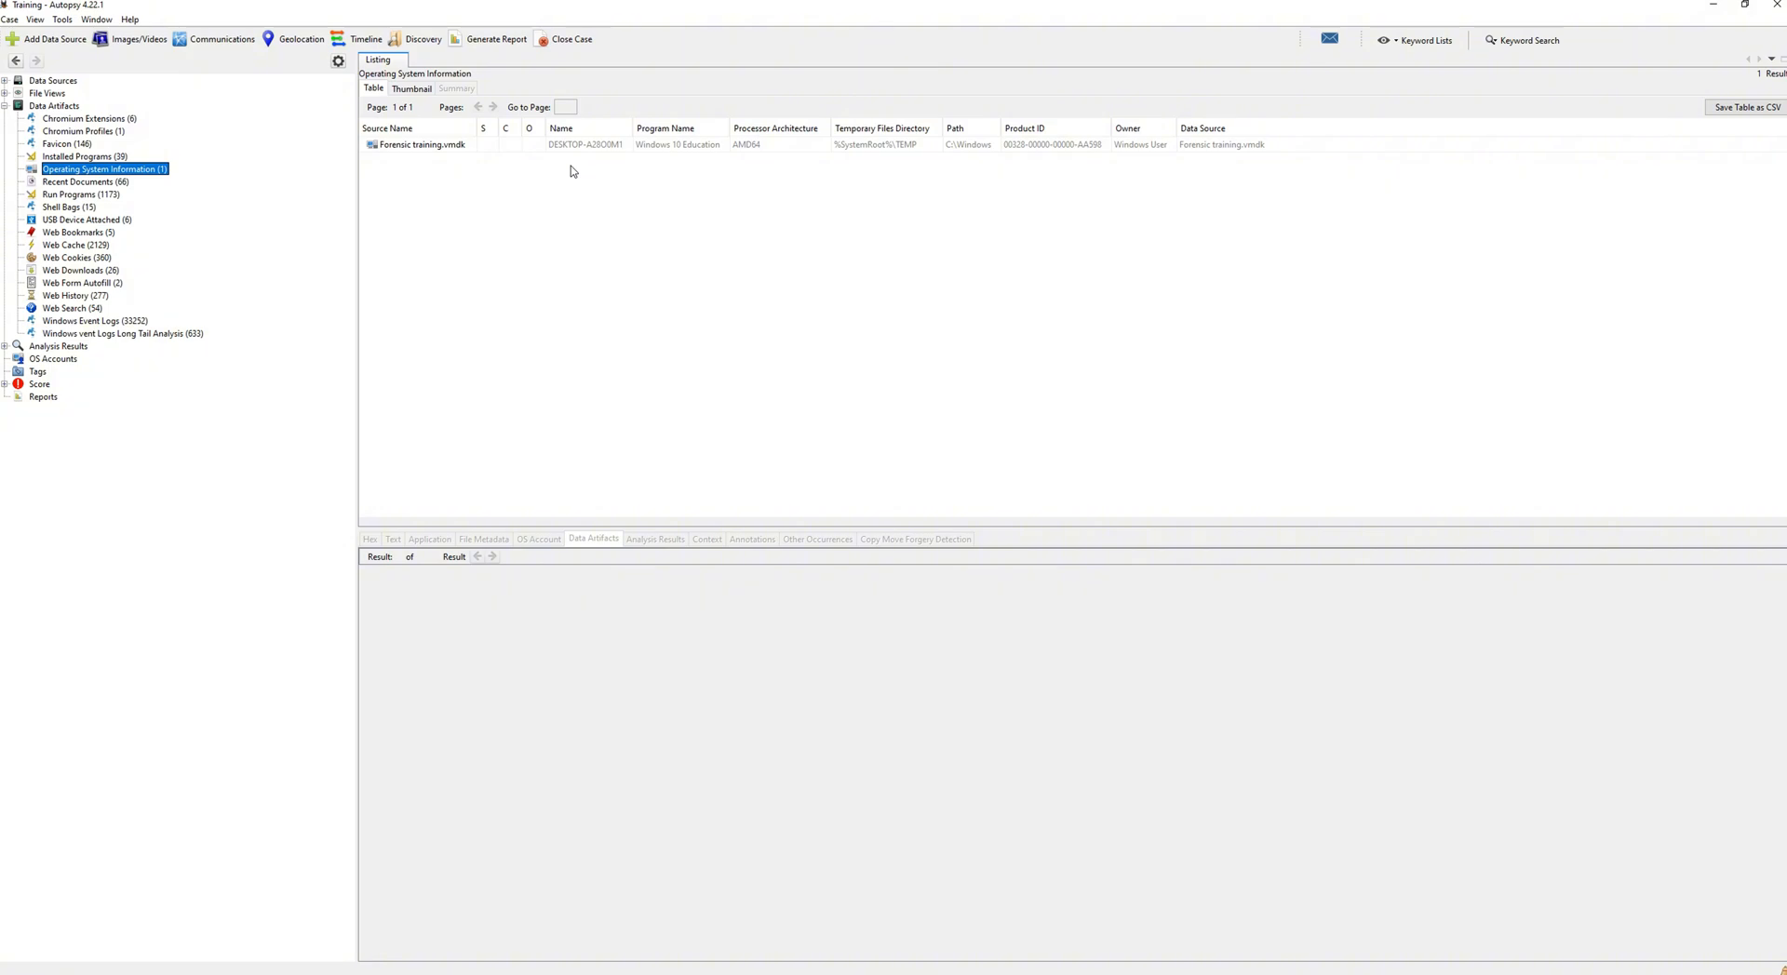
left_click(603, 146)
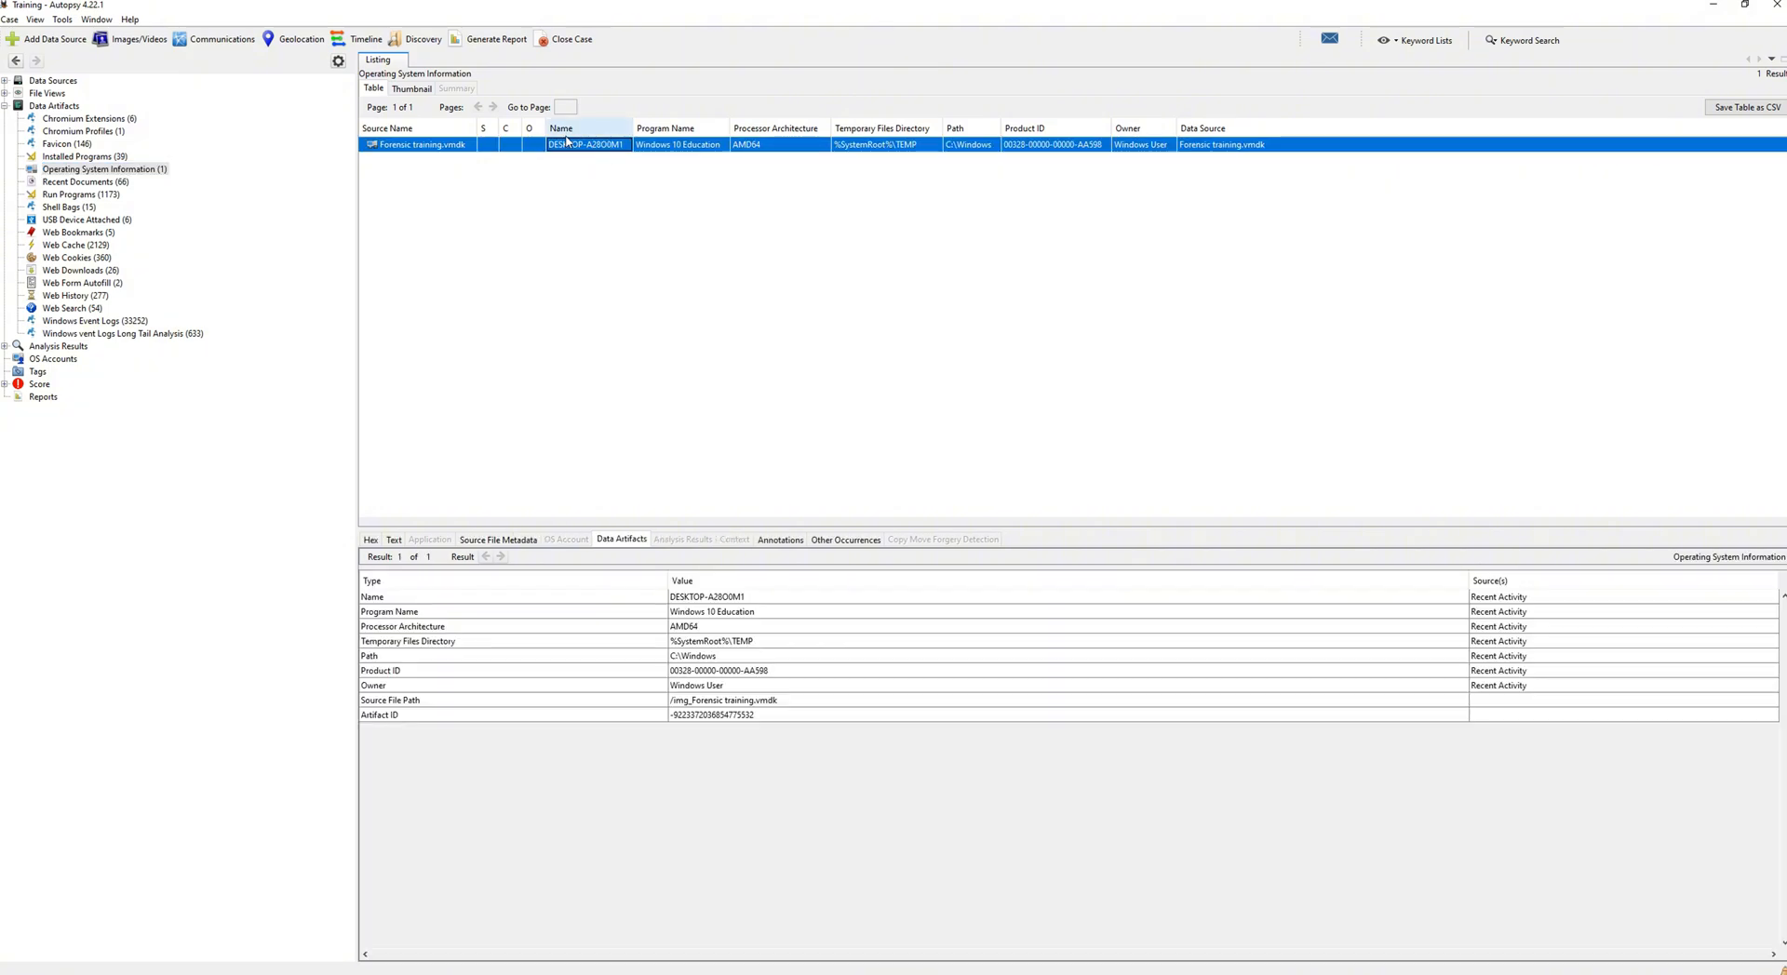
left_click(671, 130)
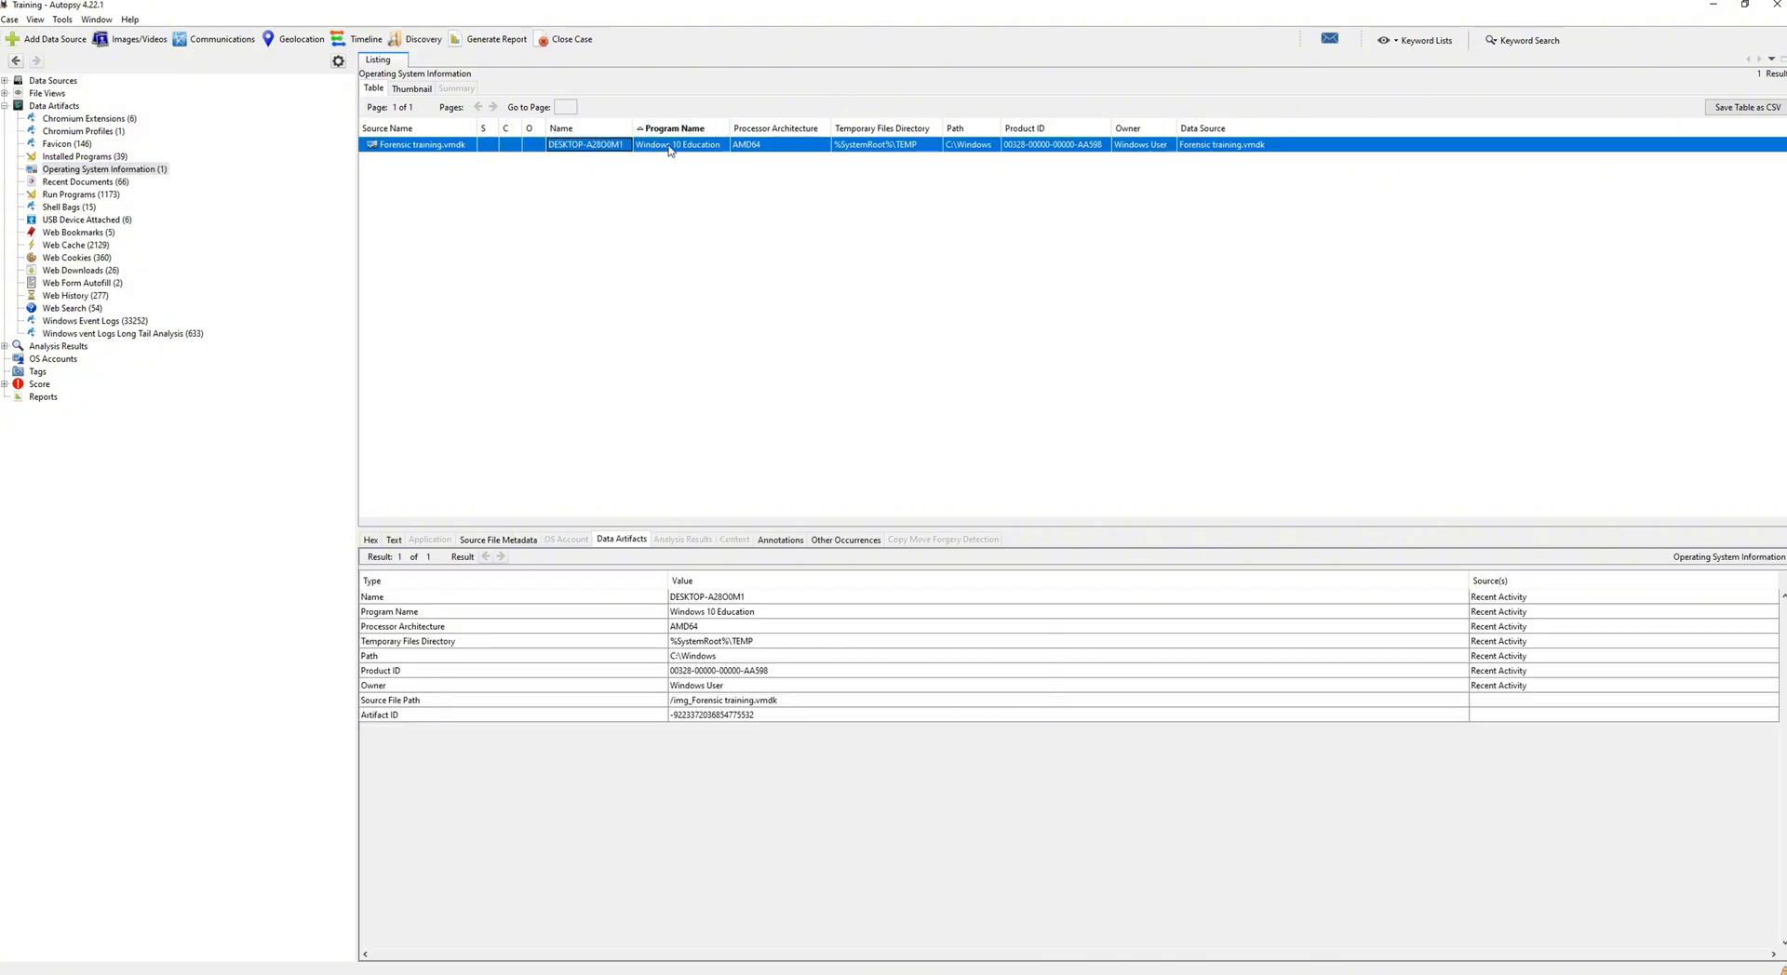
left_click(759, 147)
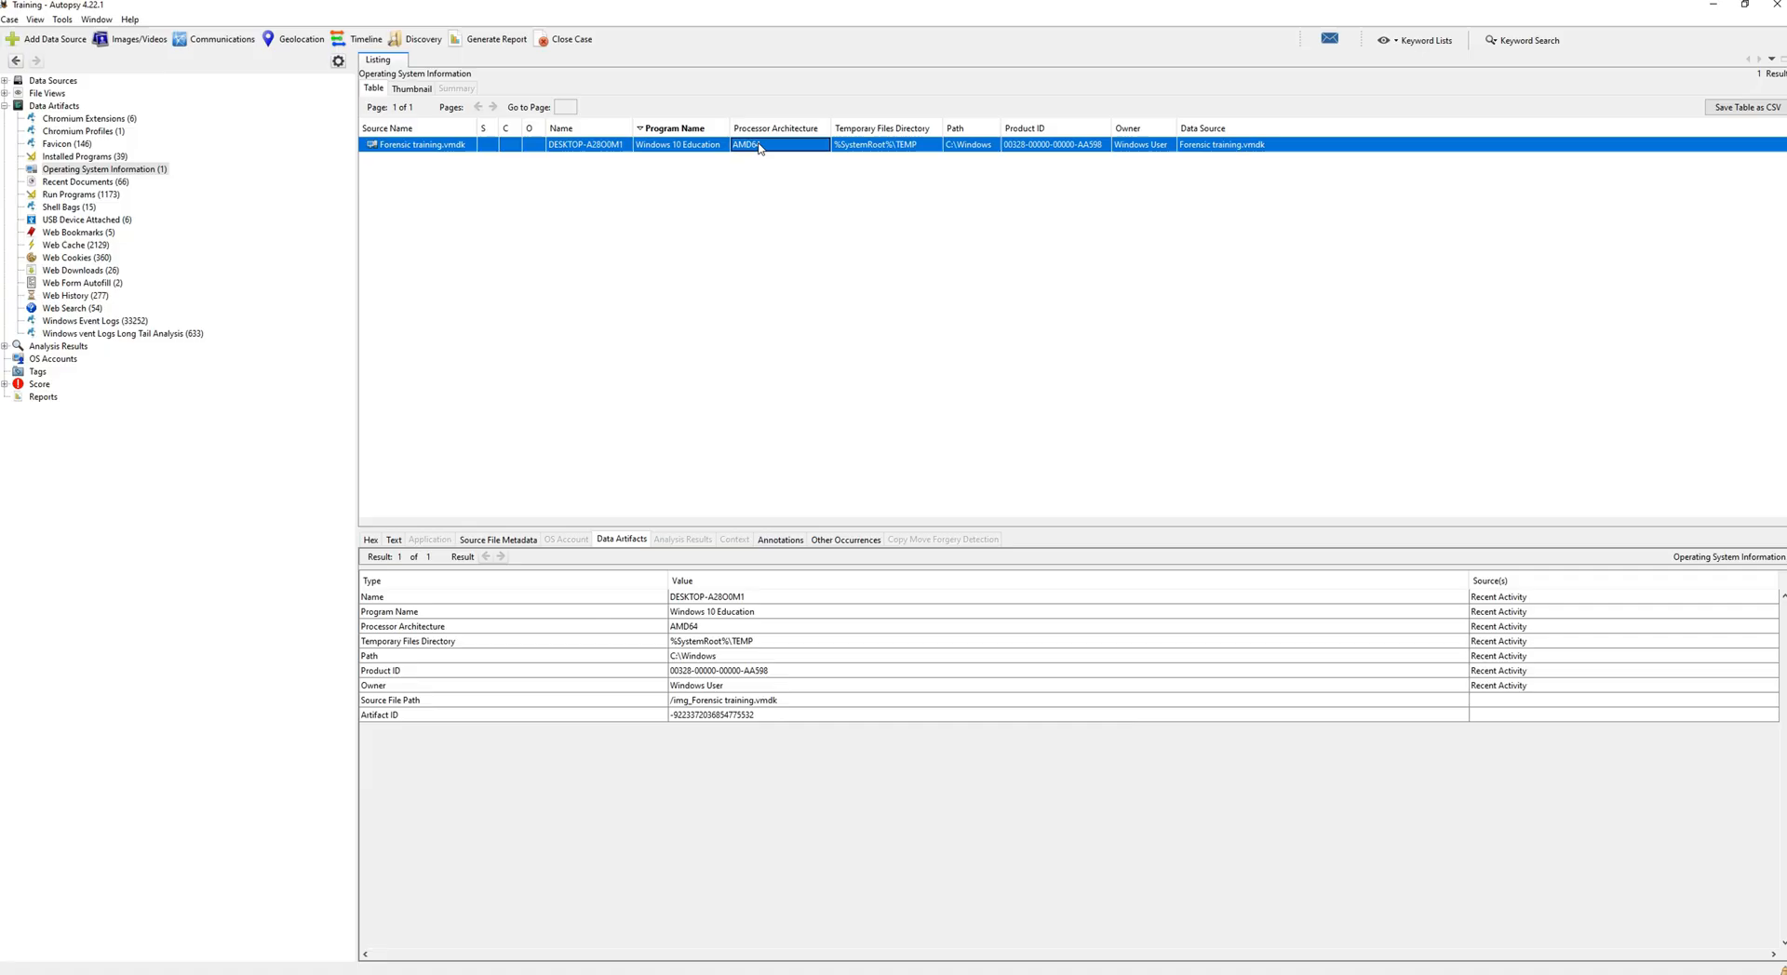
left_click(865, 147)
left_click_drag(1000, 128, 1020, 127)
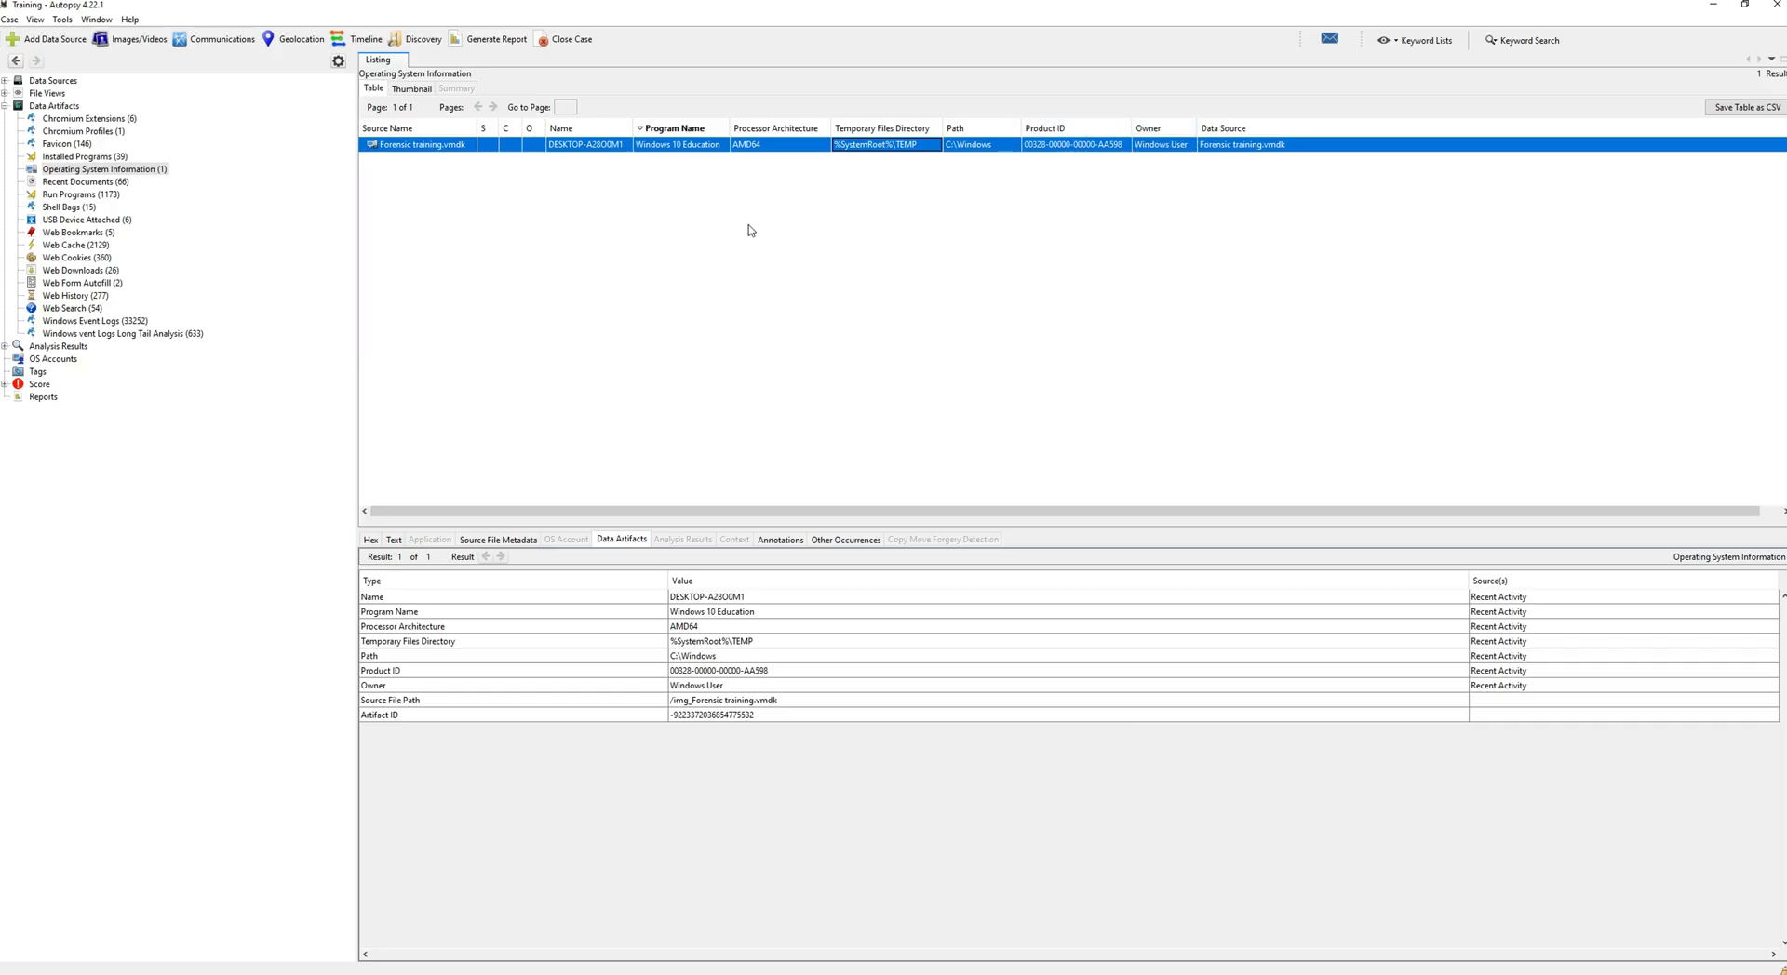
- Browse the Recent Documents list and view the details of simg0.lnk, amazonia4.lnk and Key.txt.lnk
left_click(53, 183)
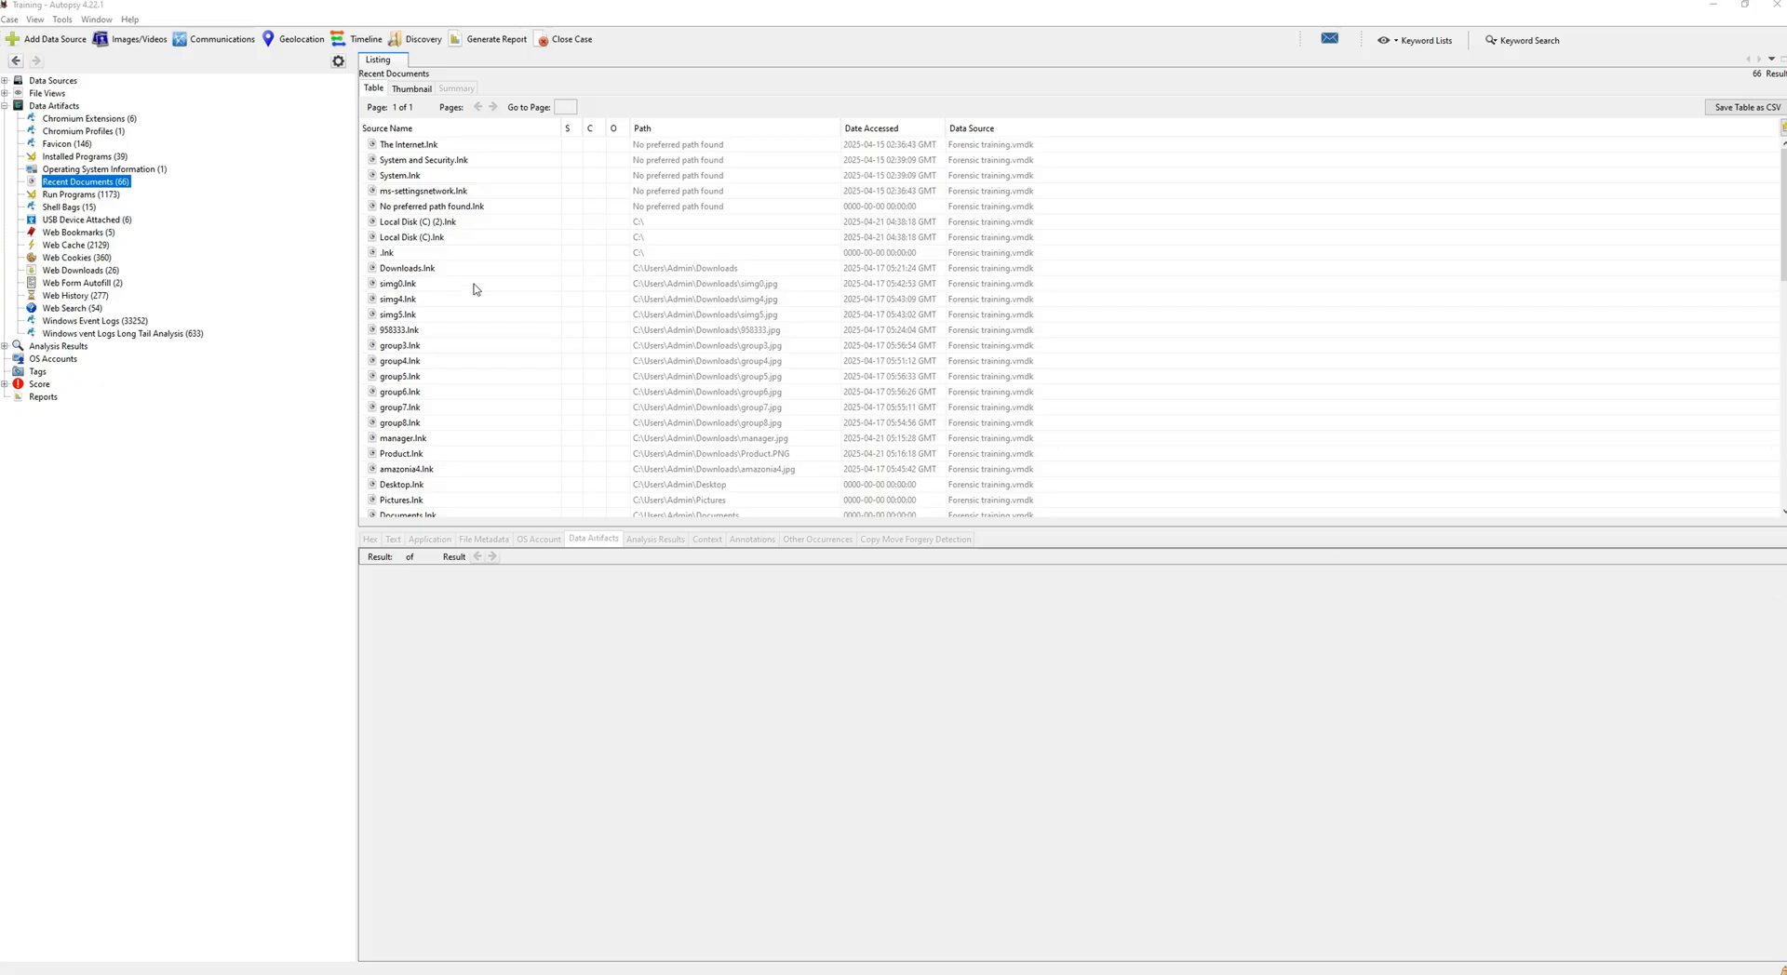
left_click(468, 237)
left_click(437, 268)
left_click(433, 284)
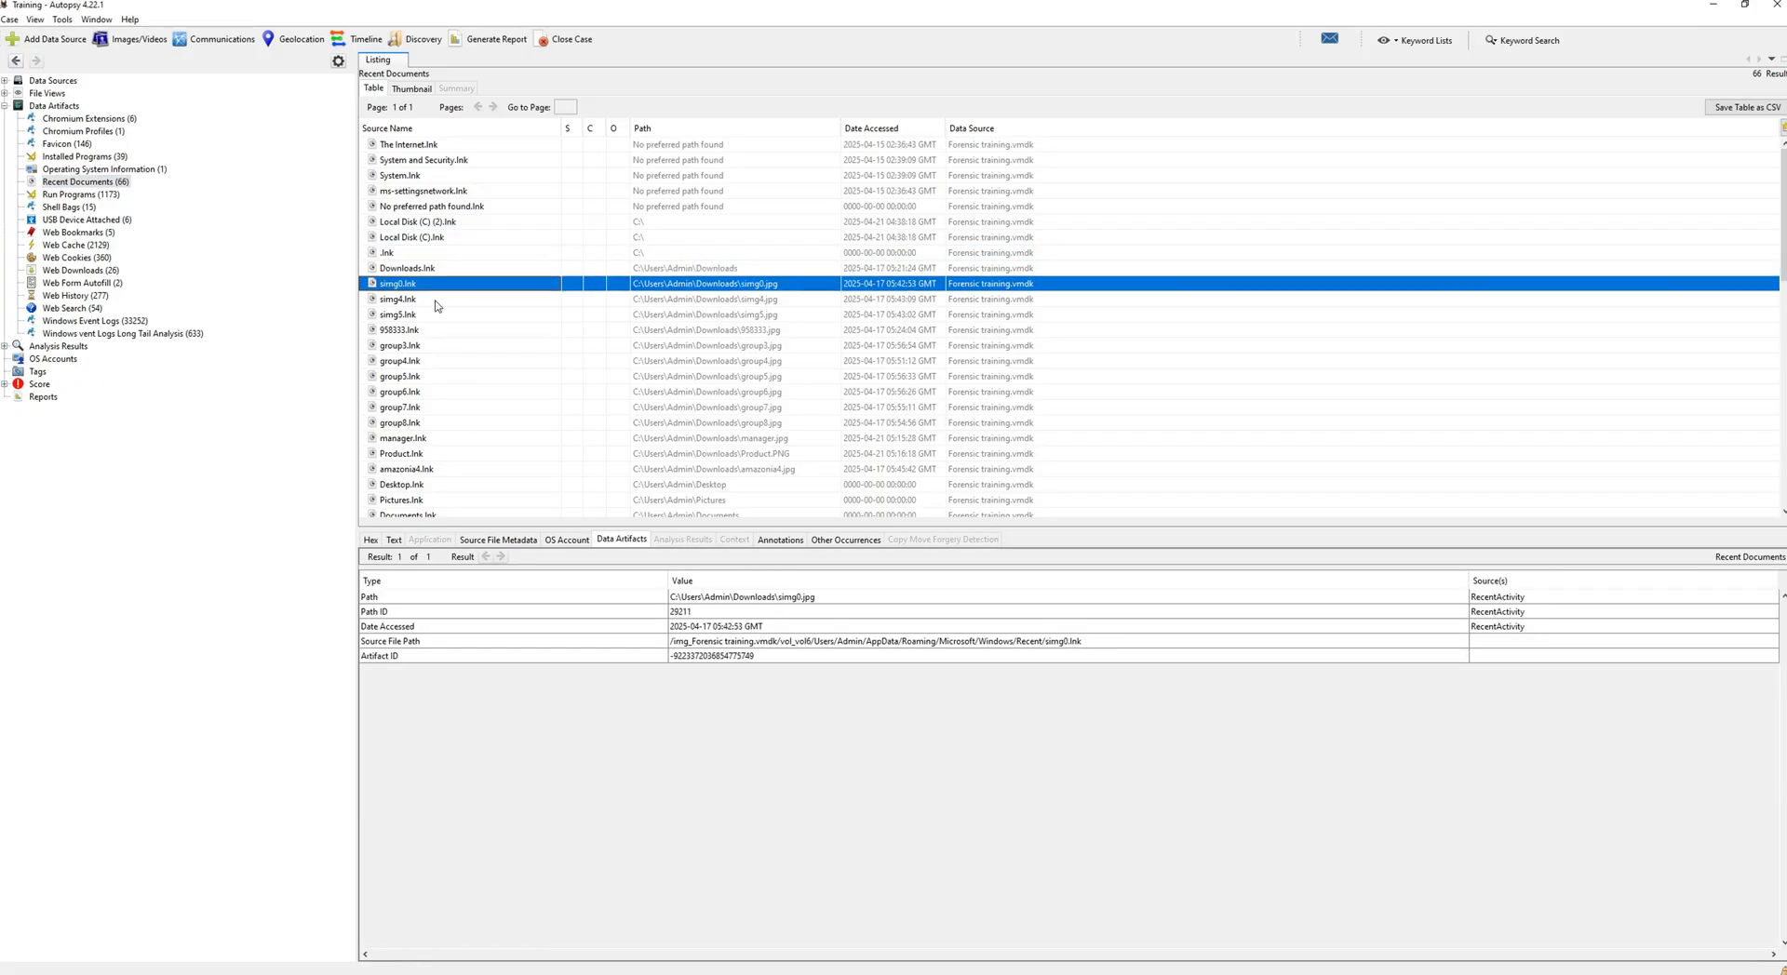
scroll(435, 305, "down", 4)
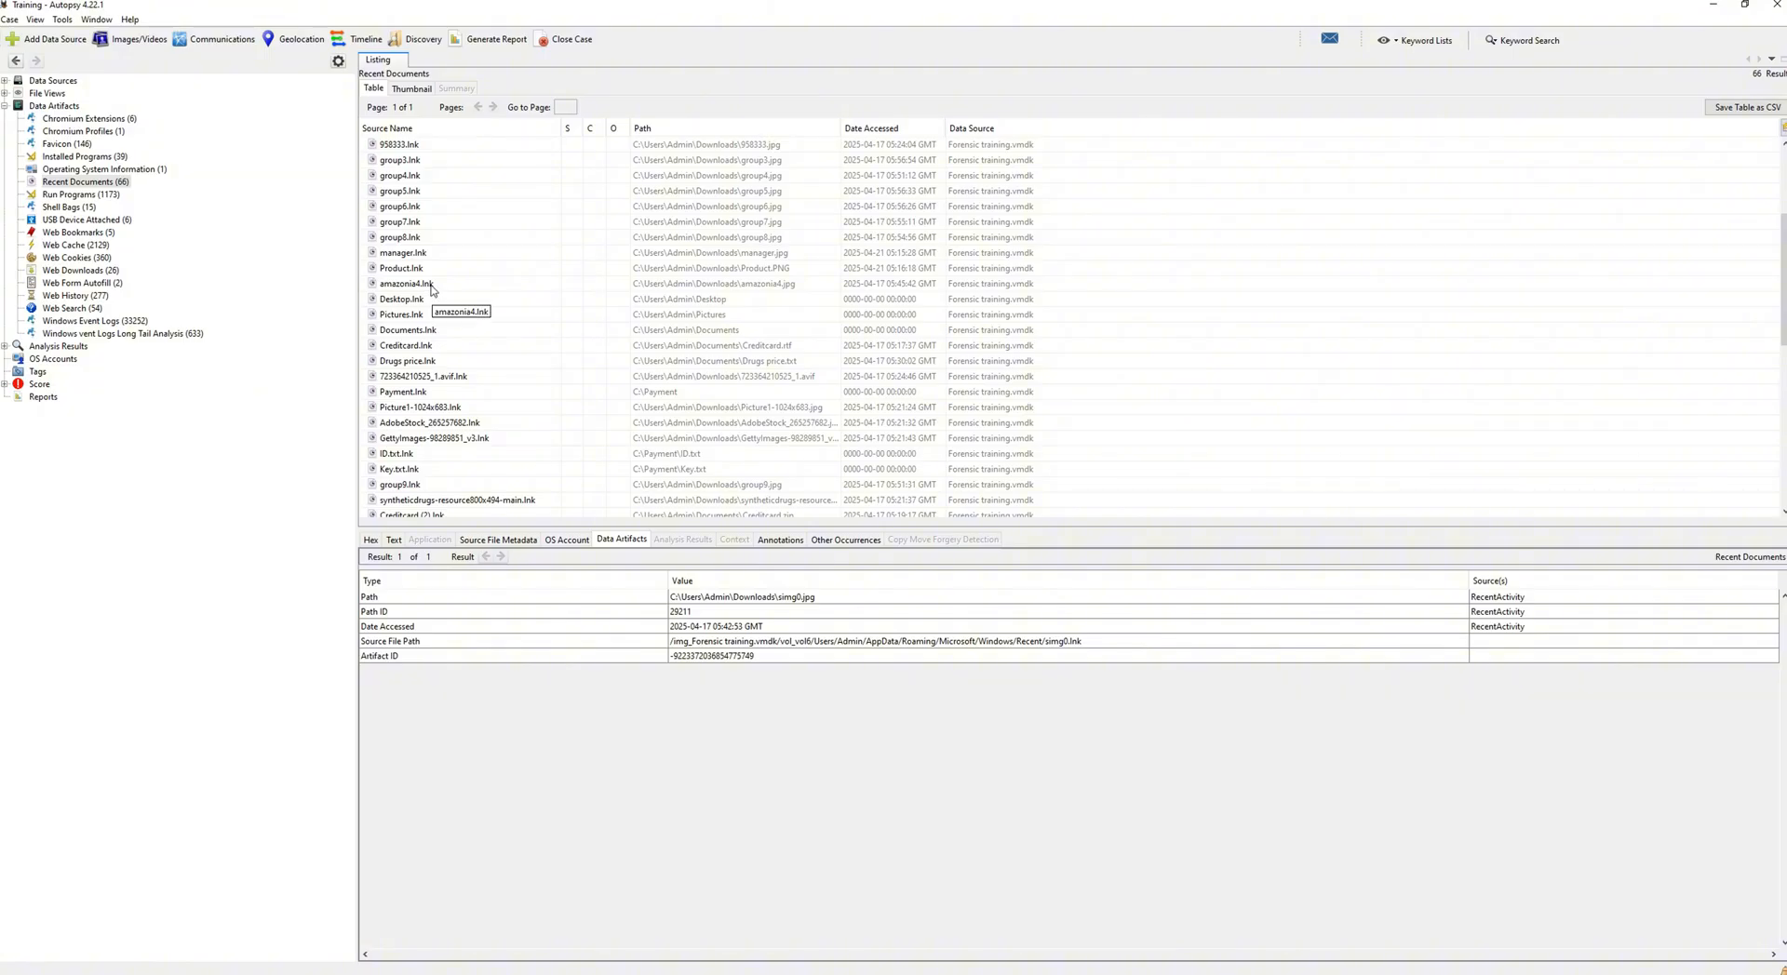
left_click(431, 289)
scroll(433, 289, "down", 2)
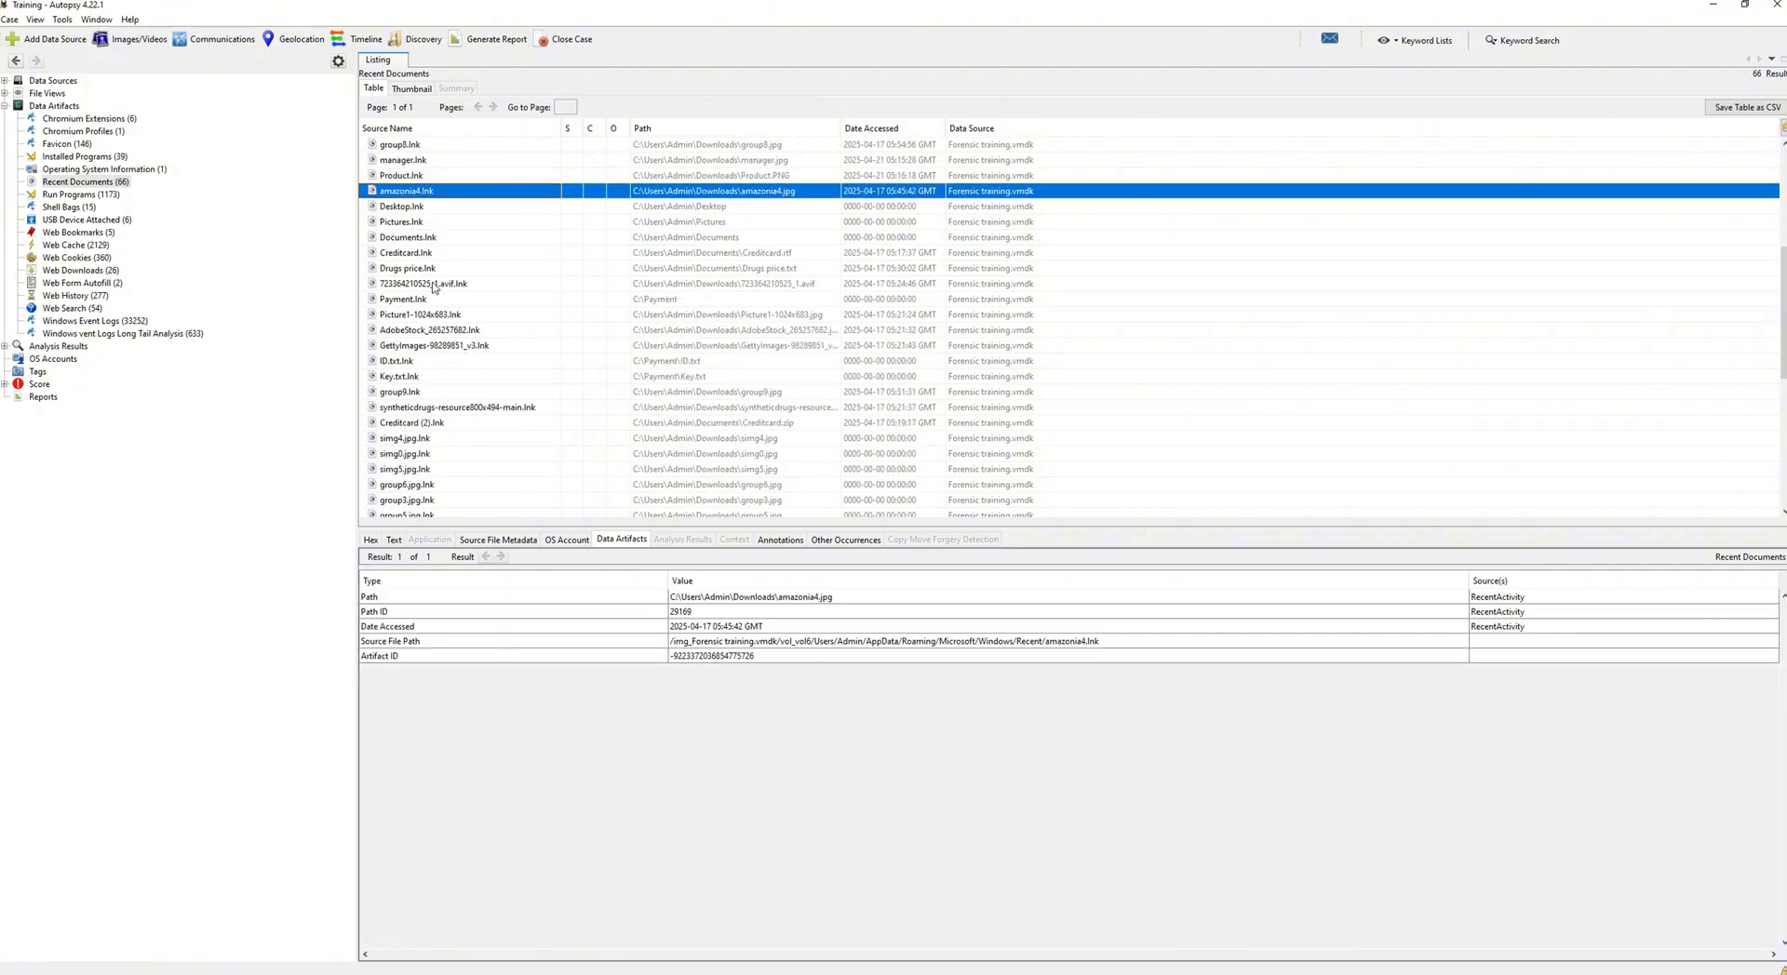
scroll(433, 288, "down", 2)
left_click(434, 289)
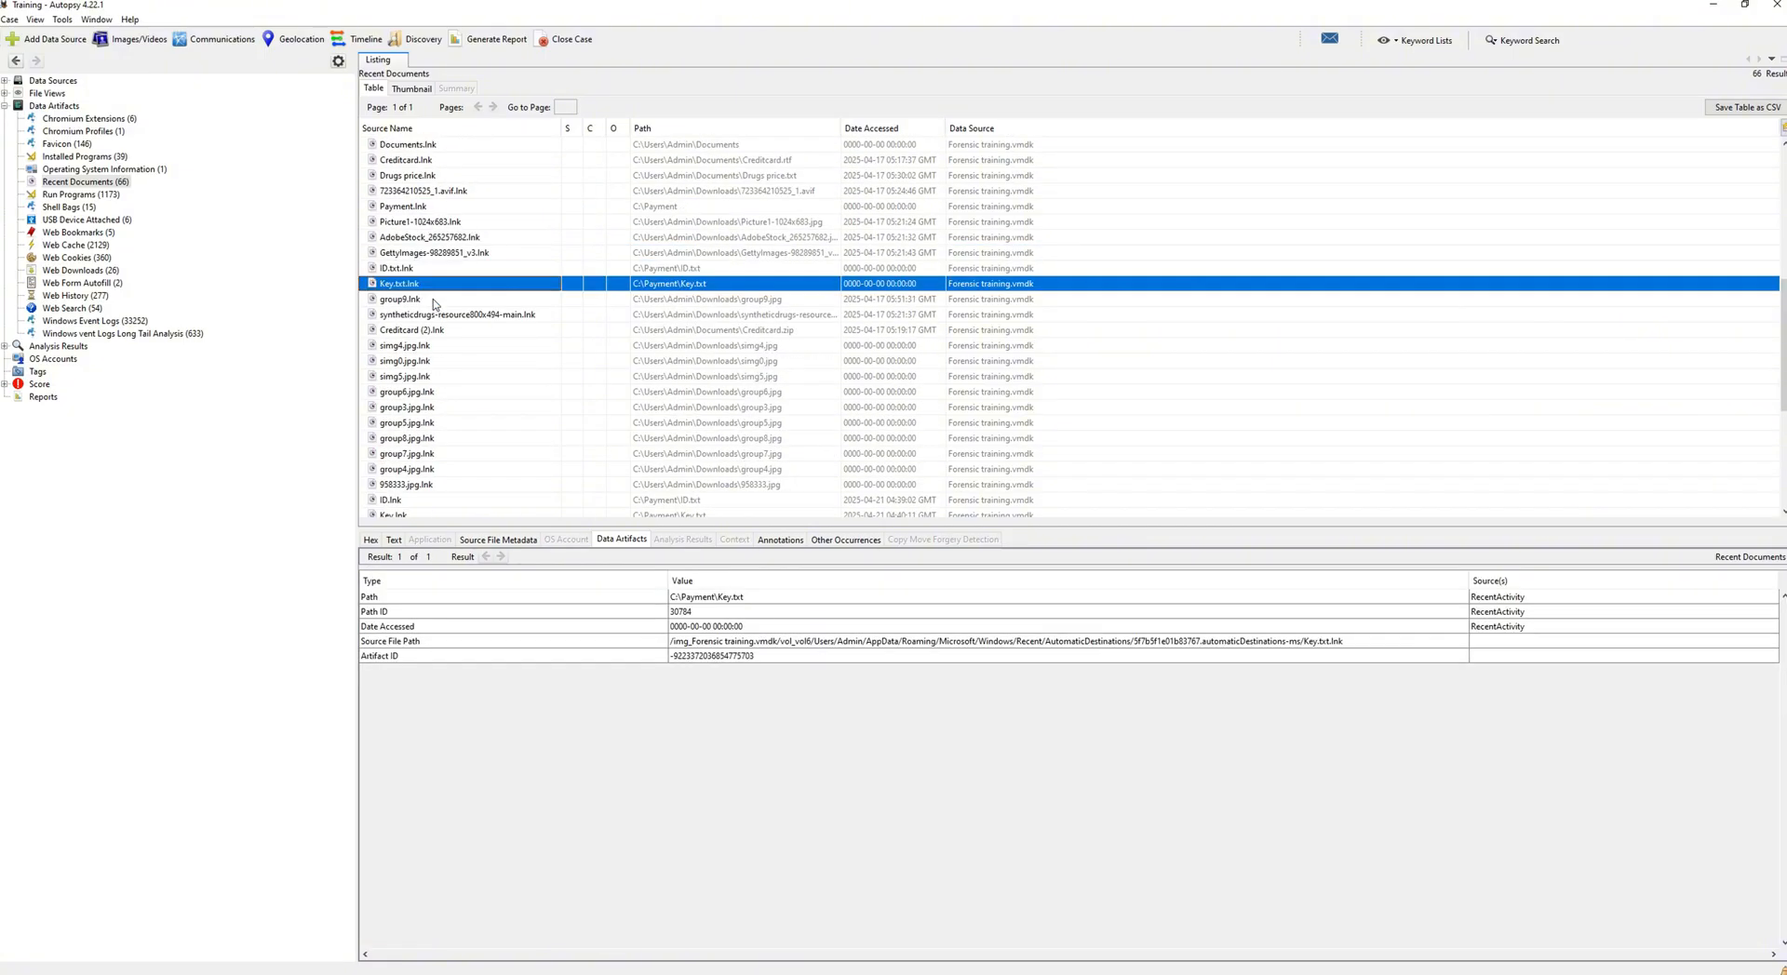
- Browse further through the Recent Documents list and view the details of group9.lnk, group7.jpg.lnk and ID.lnk
left_click(434, 300)
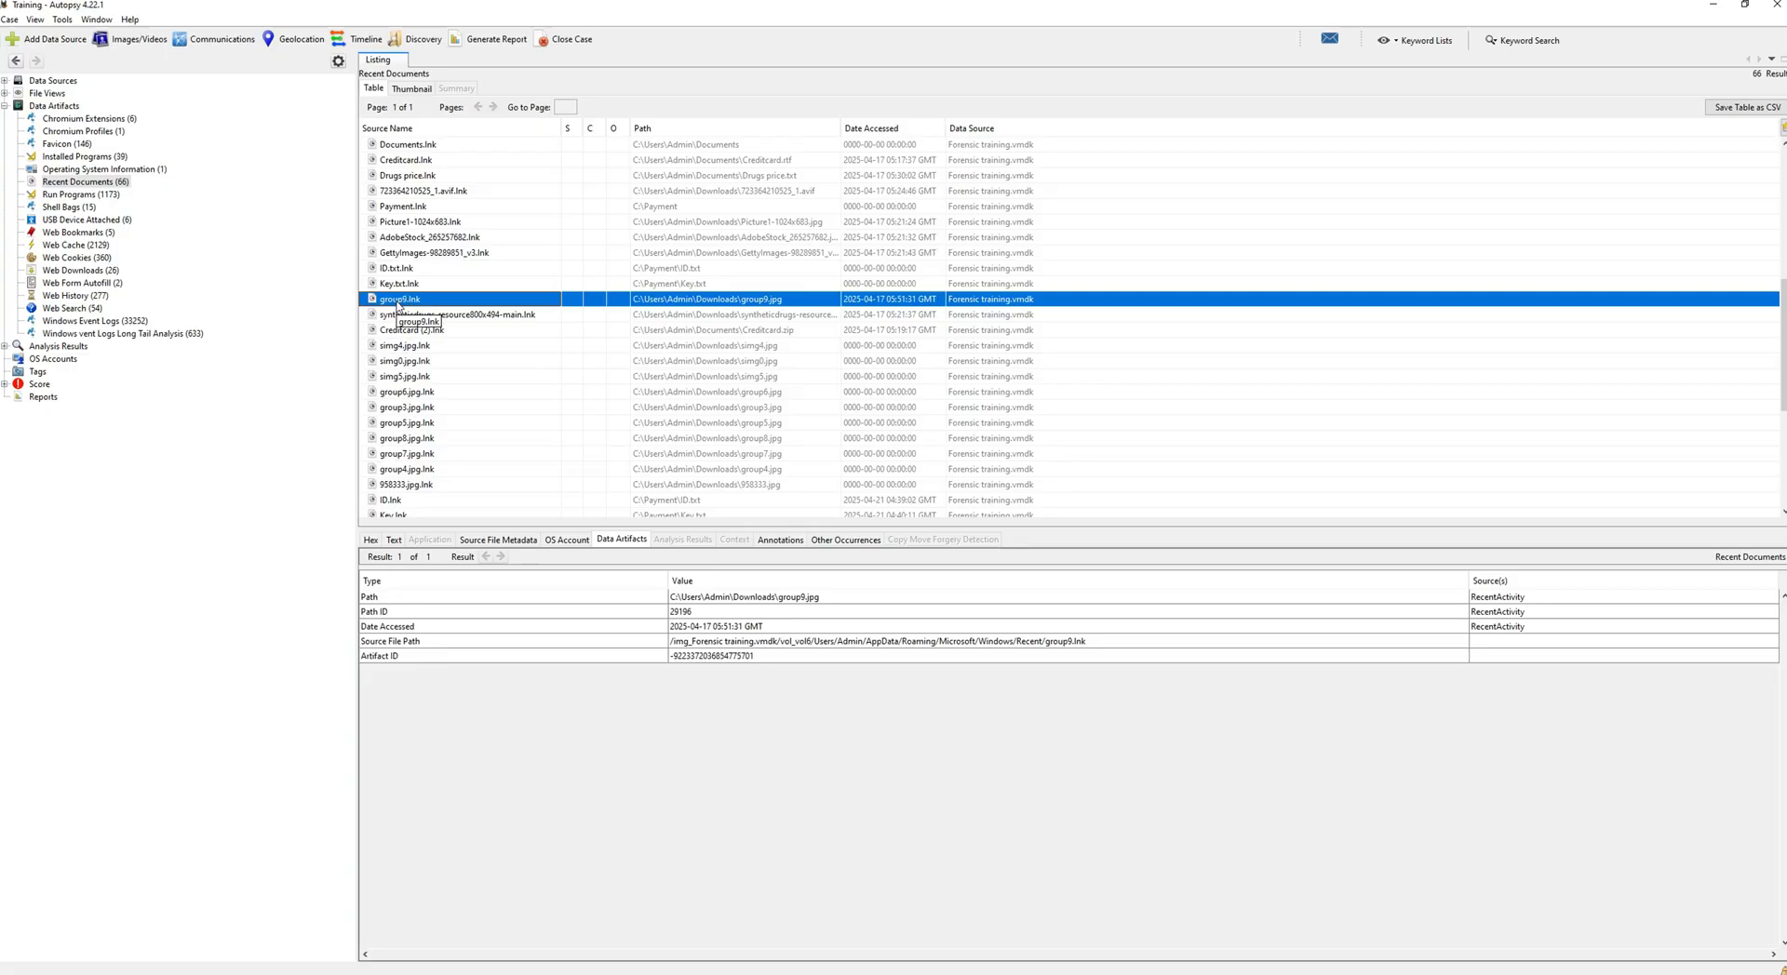
scroll(414, 315, "down", 2)
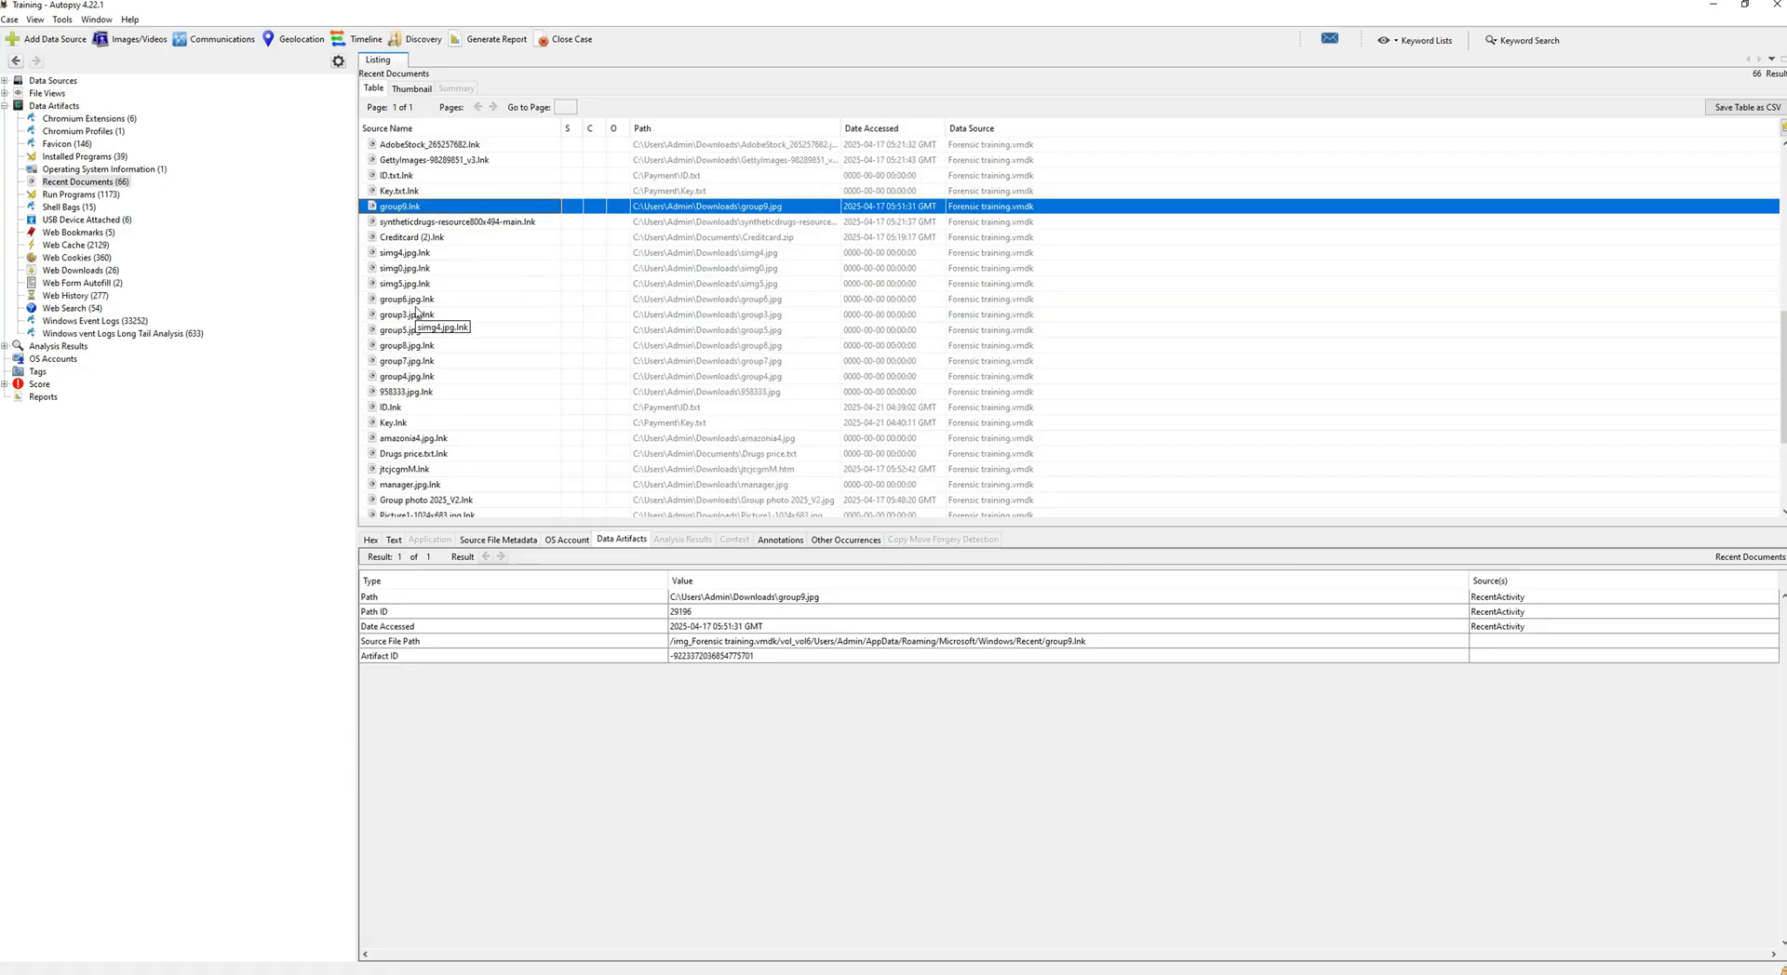
left_click(434, 330)
left_click(444, 346)
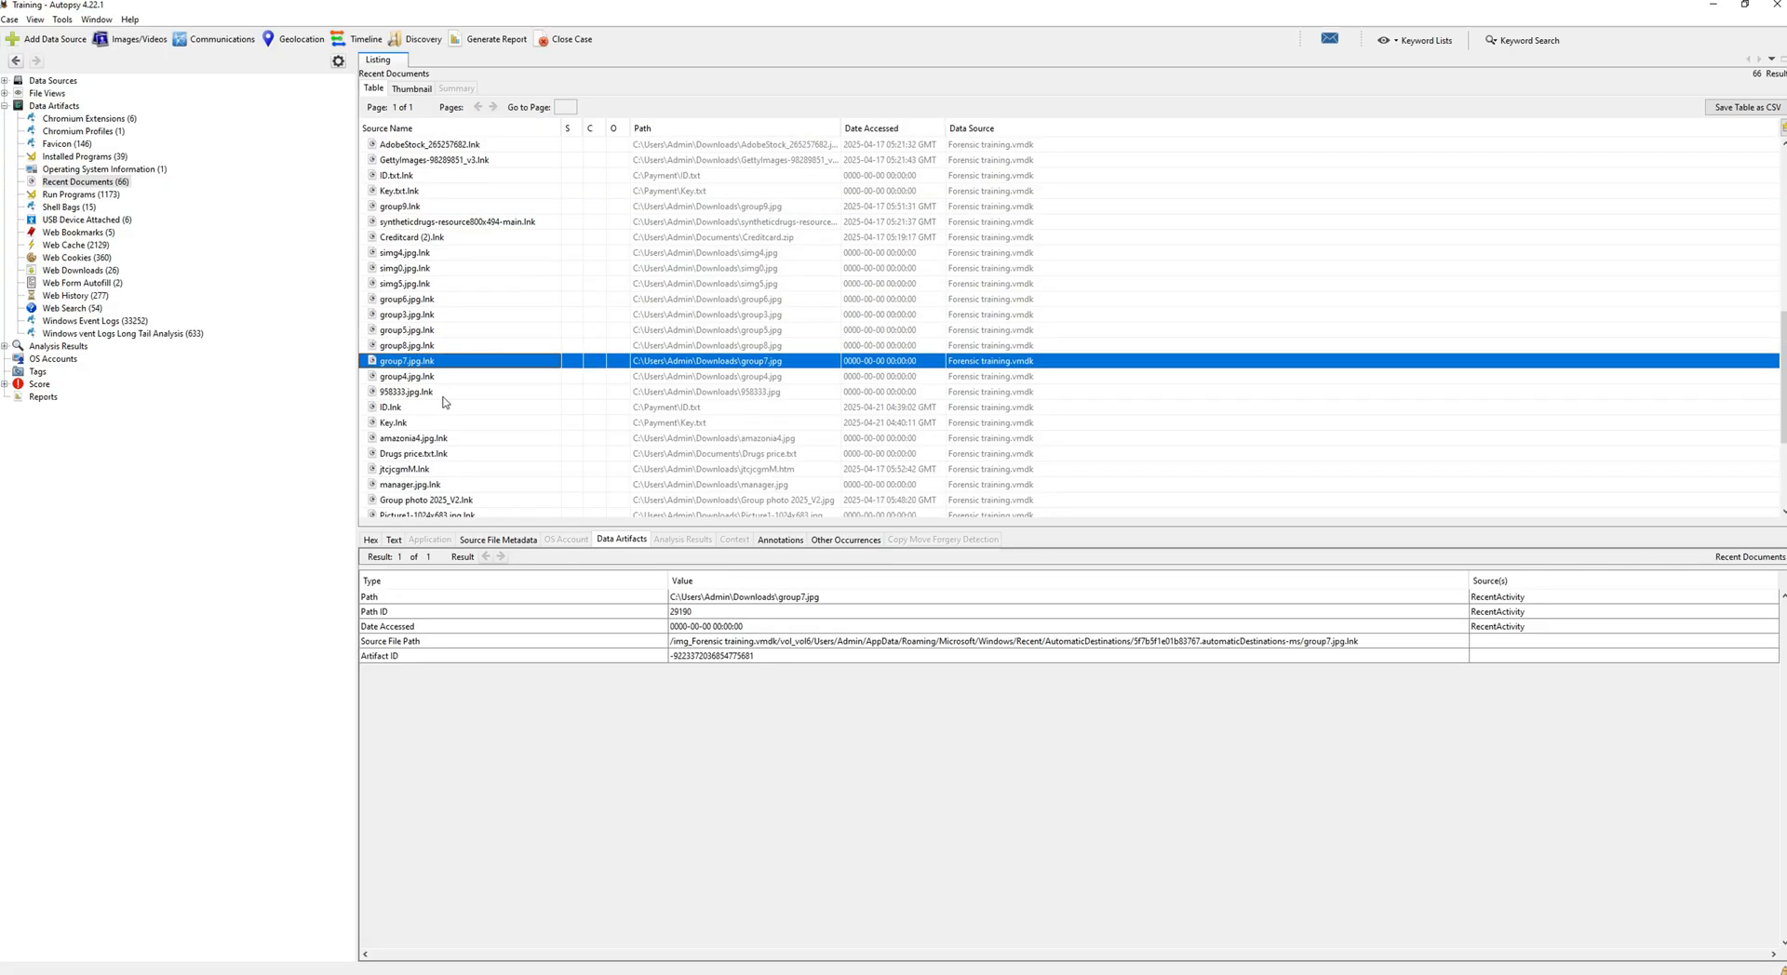
left_click(445, 407)
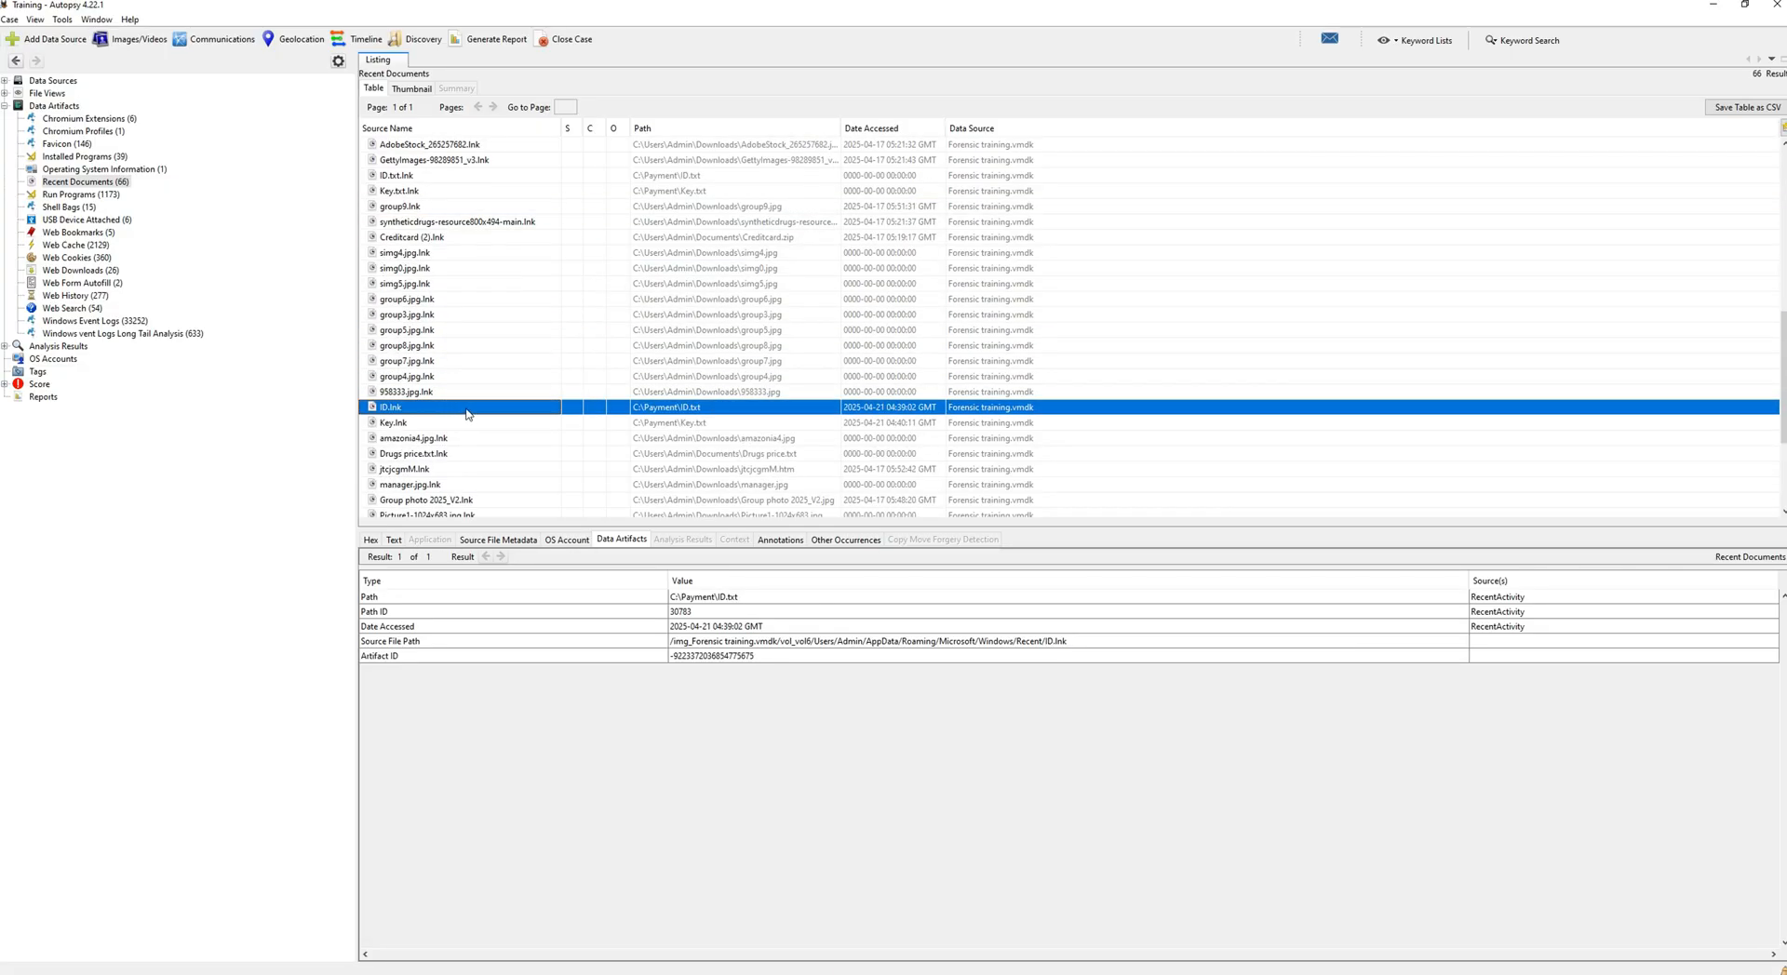
- Browse the Run Programs list with a widened Program Name column and view the details of the winrar.exe network usage entry
left_click(105, 195)
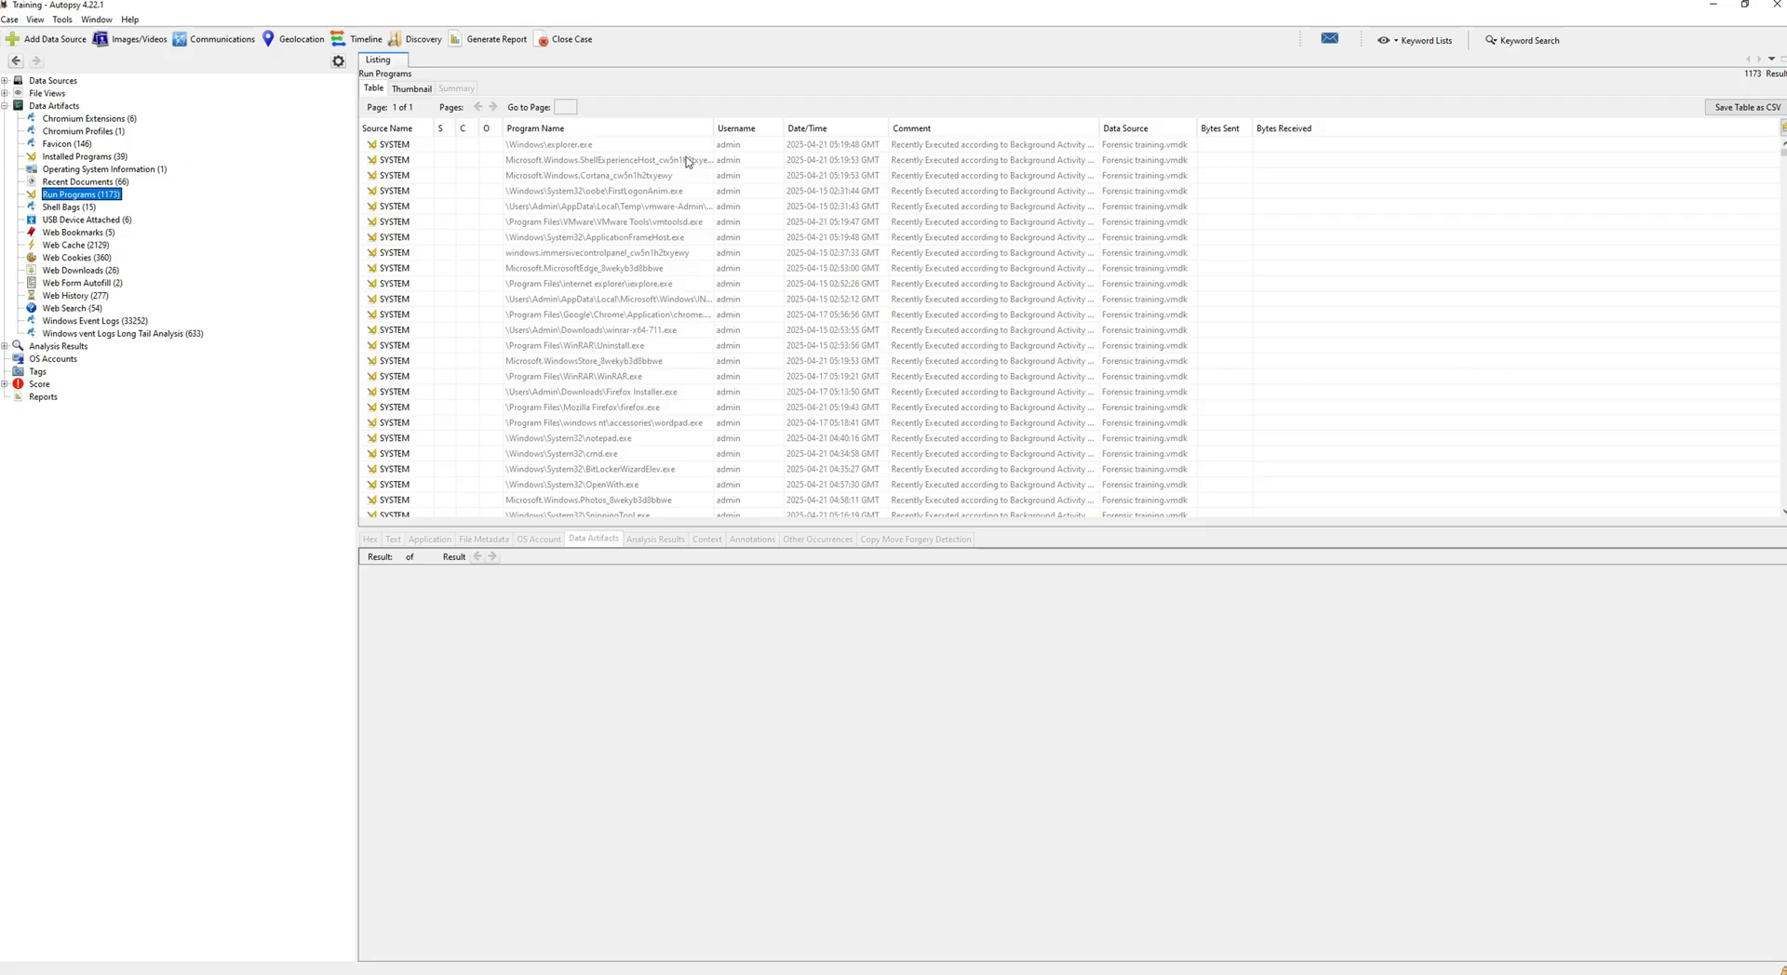
left_click_drag(712, 130, 790, 131)
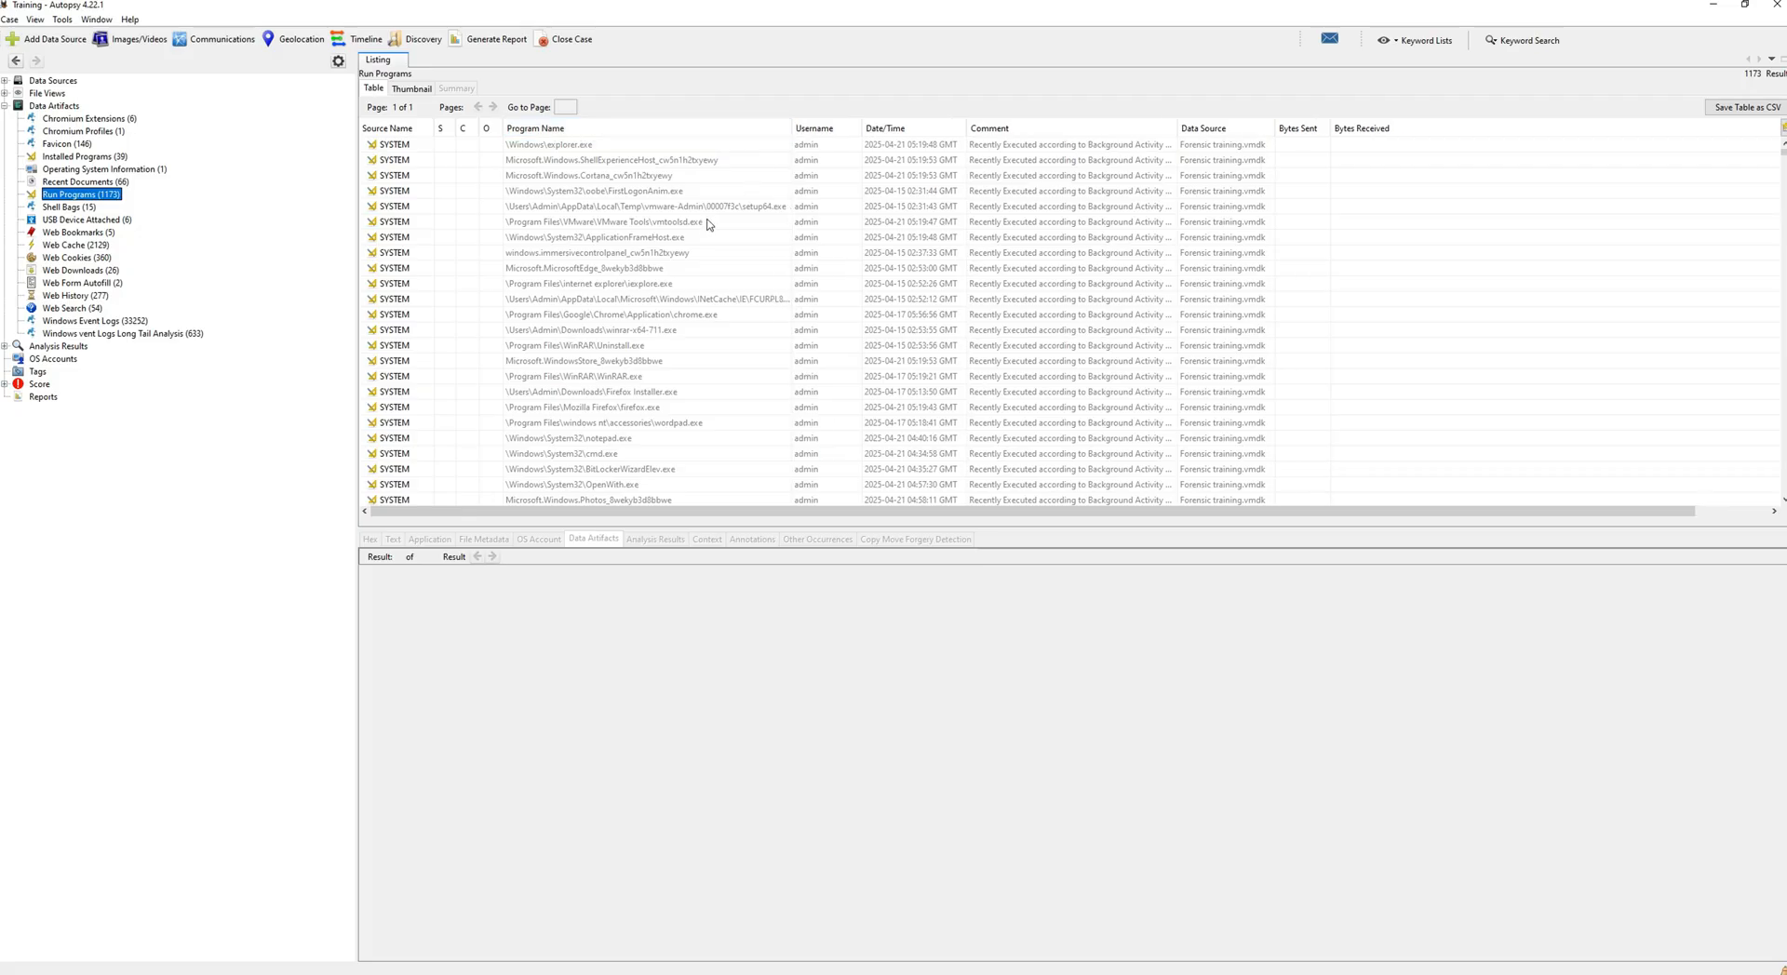
scroll(707, 224, "down", 4)
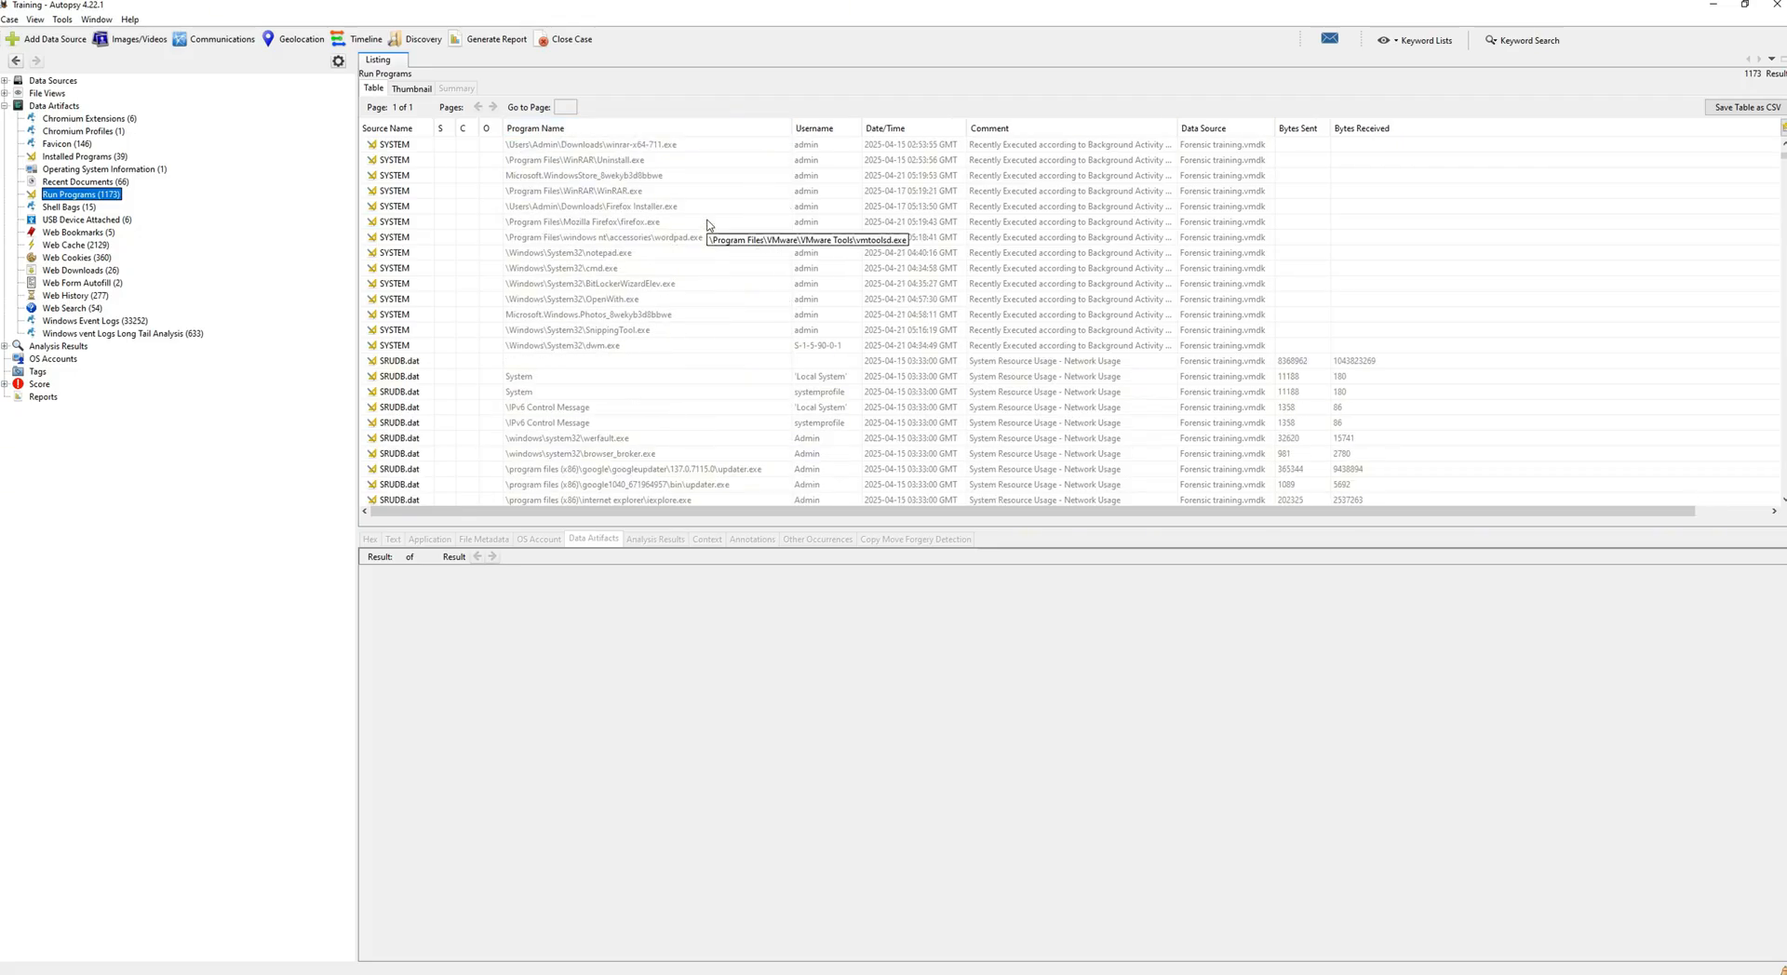
scroll(707, 225, "up", 4)
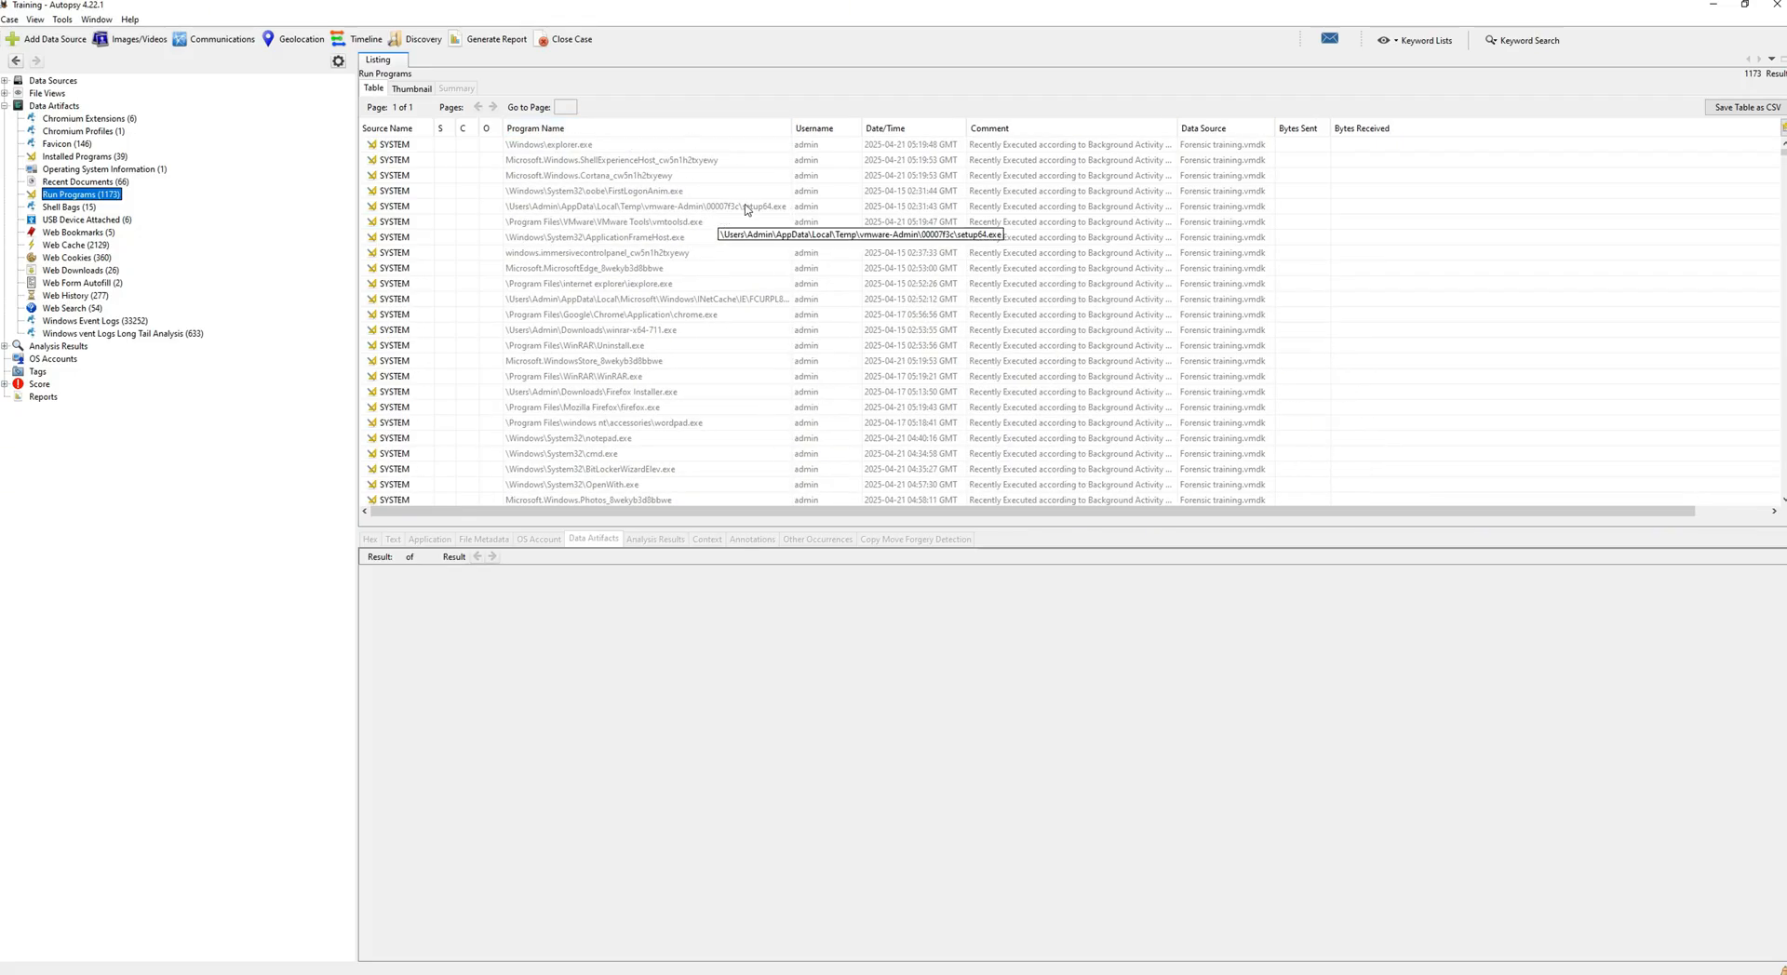
scroll(651, 261, "down", 8)
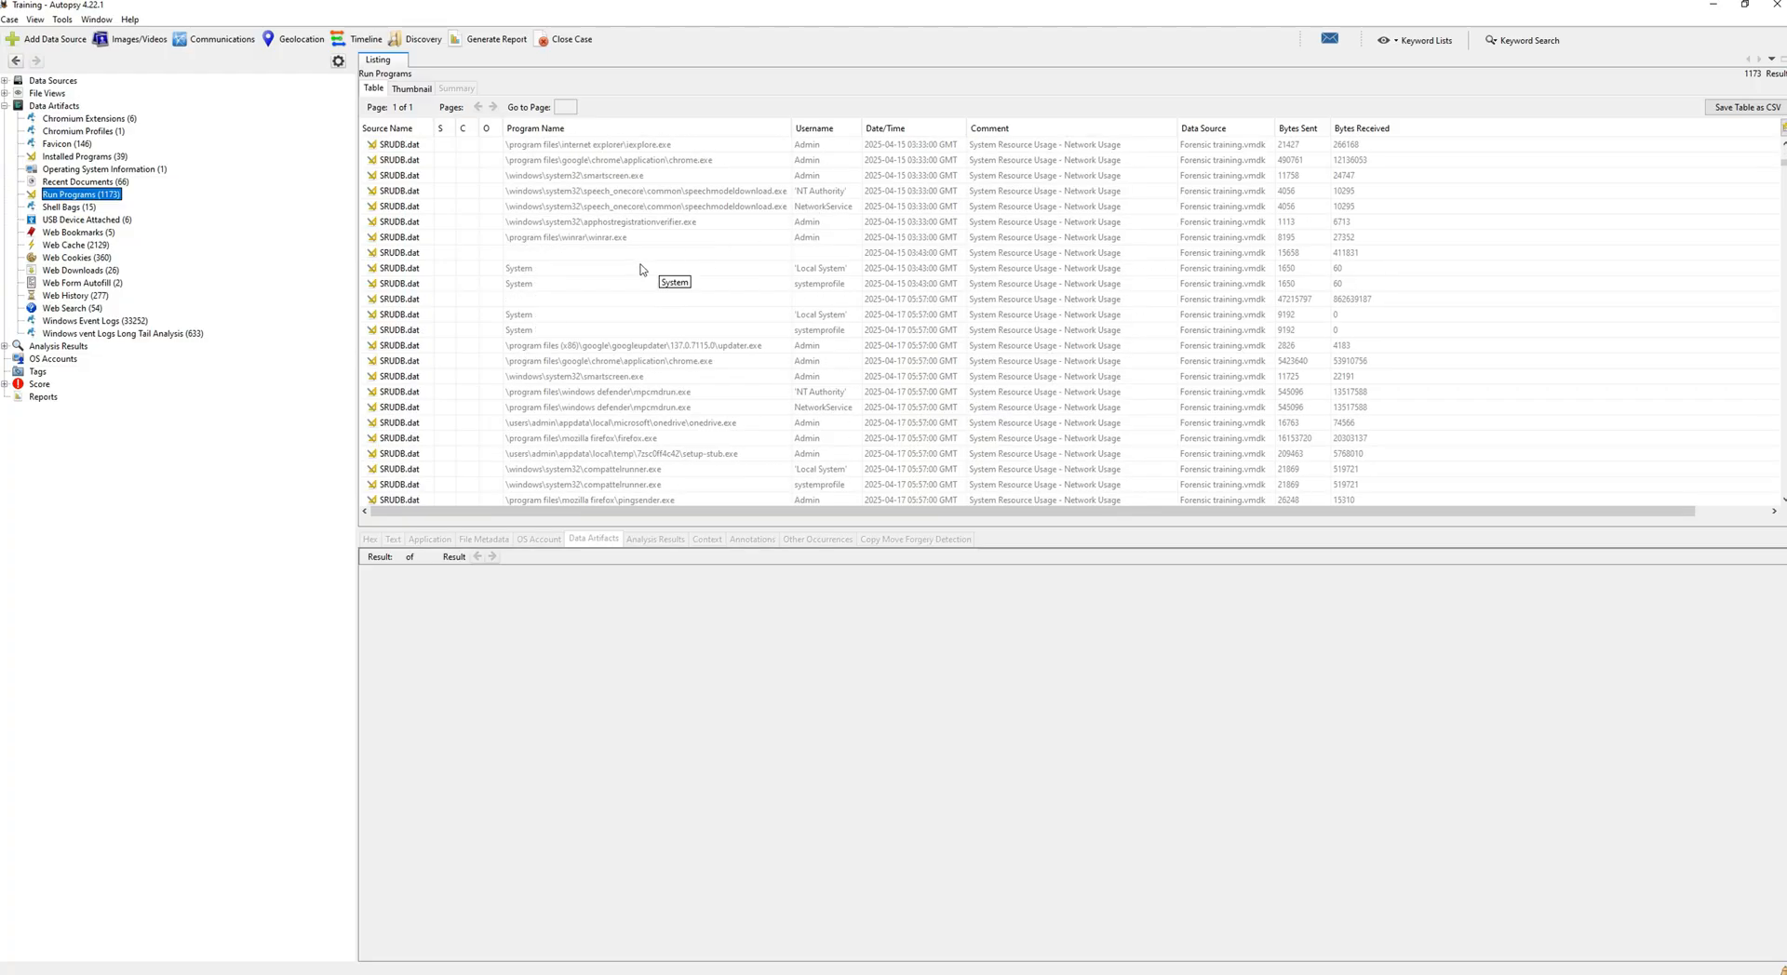
left_click(636, 238)
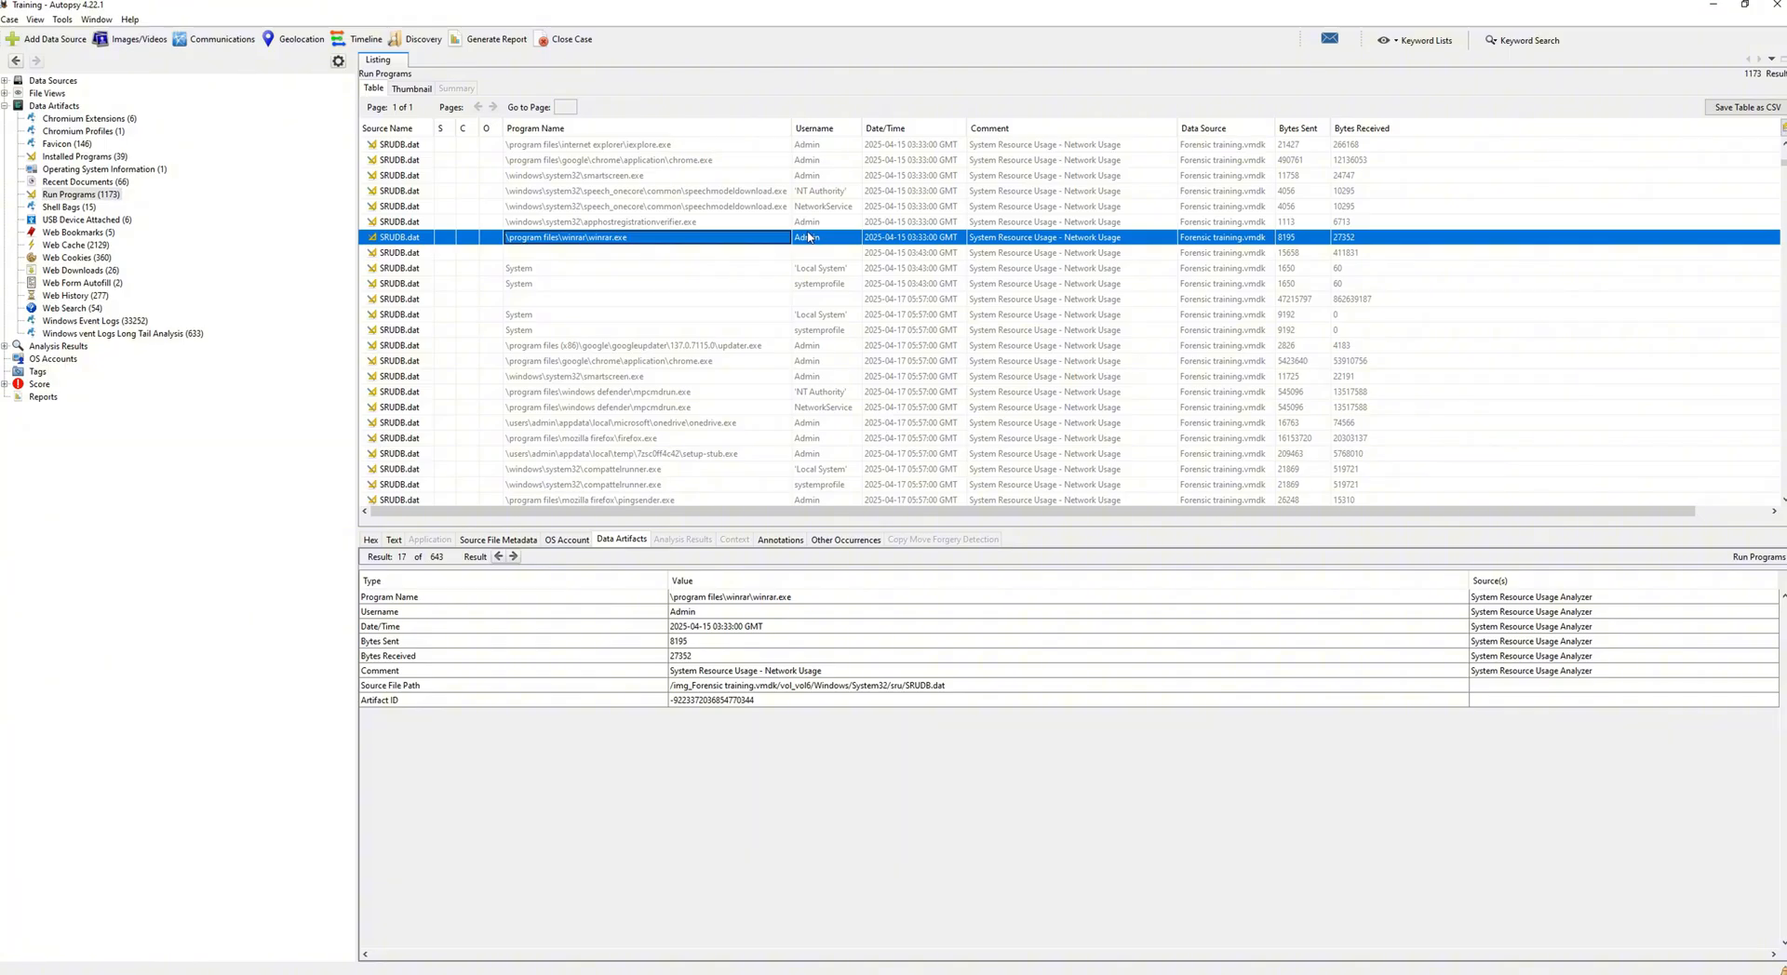
- Browse the Shell Bags list and view the folder entries from My Computer\C:\ through the user, Download, New folde and Paymen paths to CLSID_Desktop
left_click(63, 206)
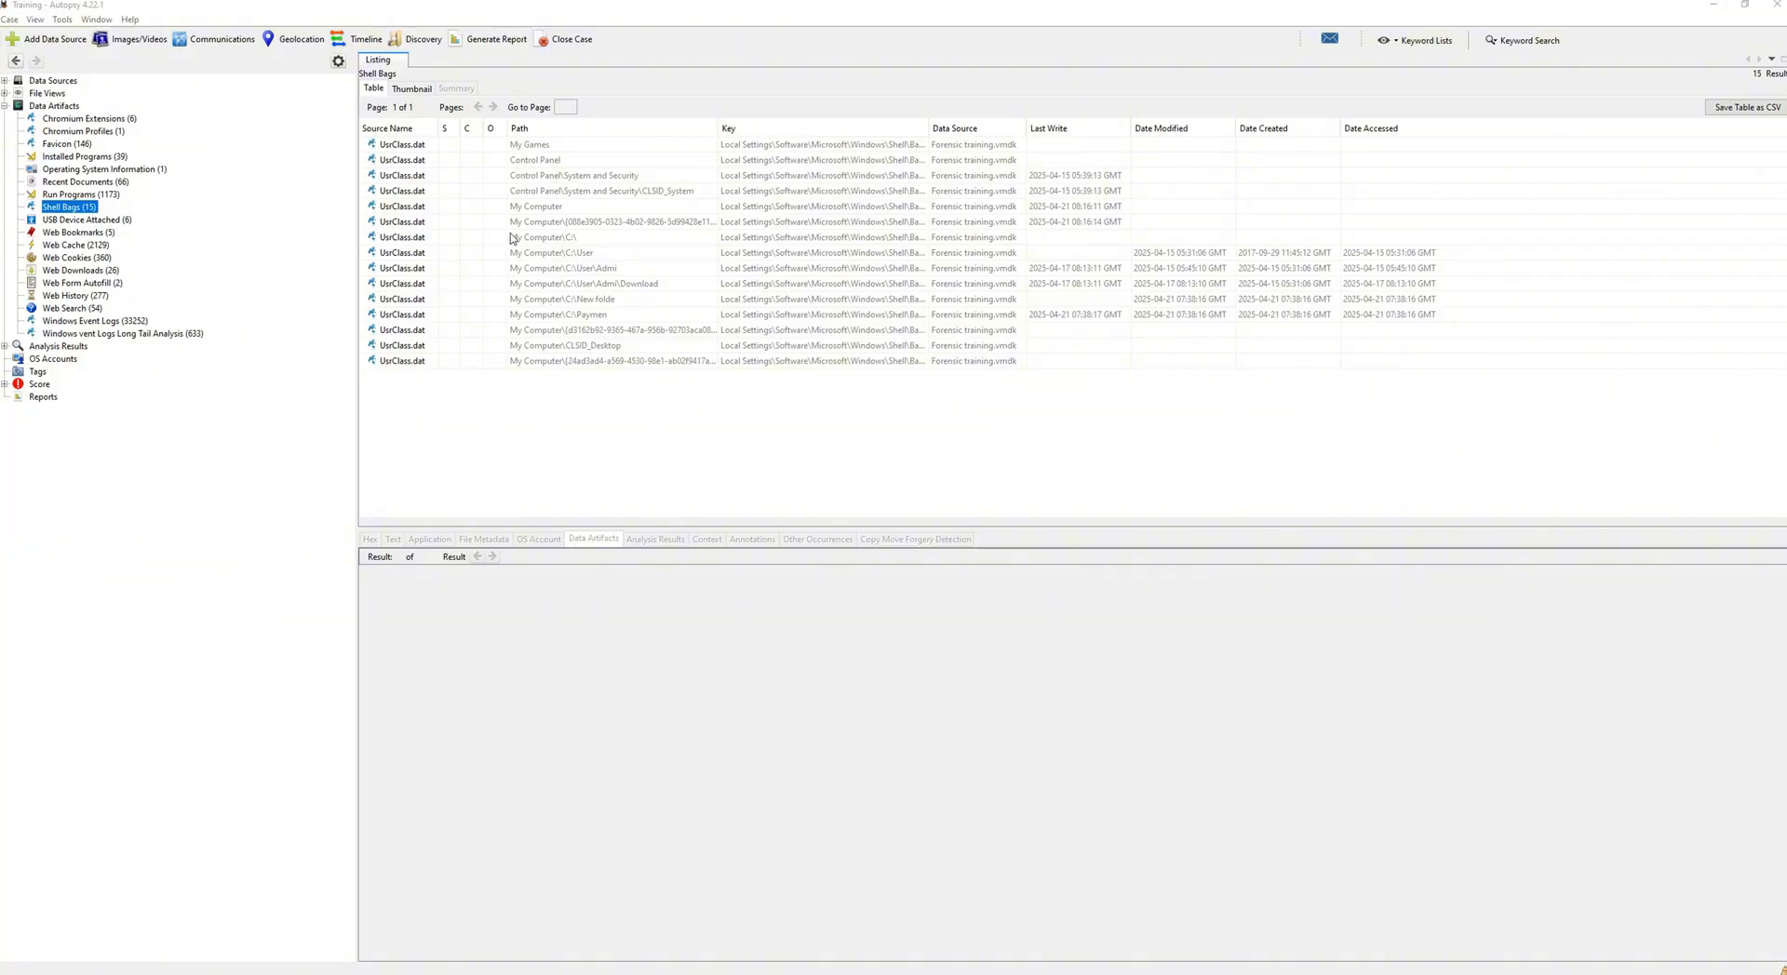
left_click(511, 238)
left_click(547, 252)
left_click(559, 268)
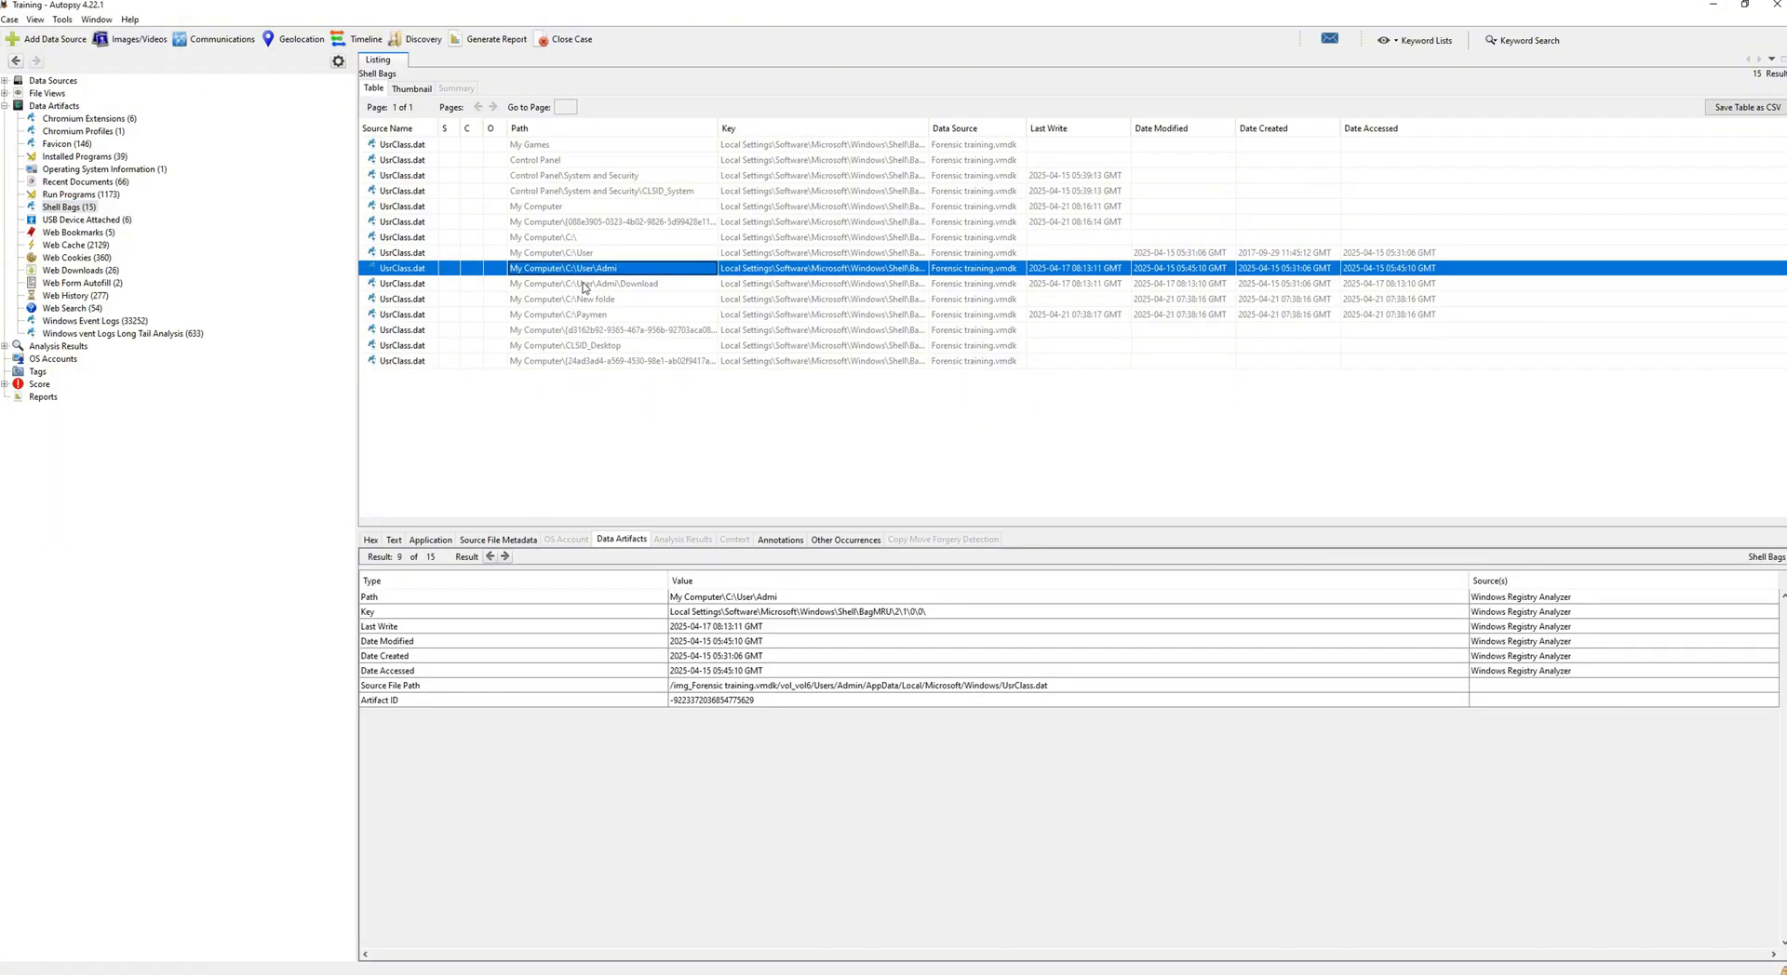
left_click(586, 284)
left_click(588, 299)
left_click(591, 315)
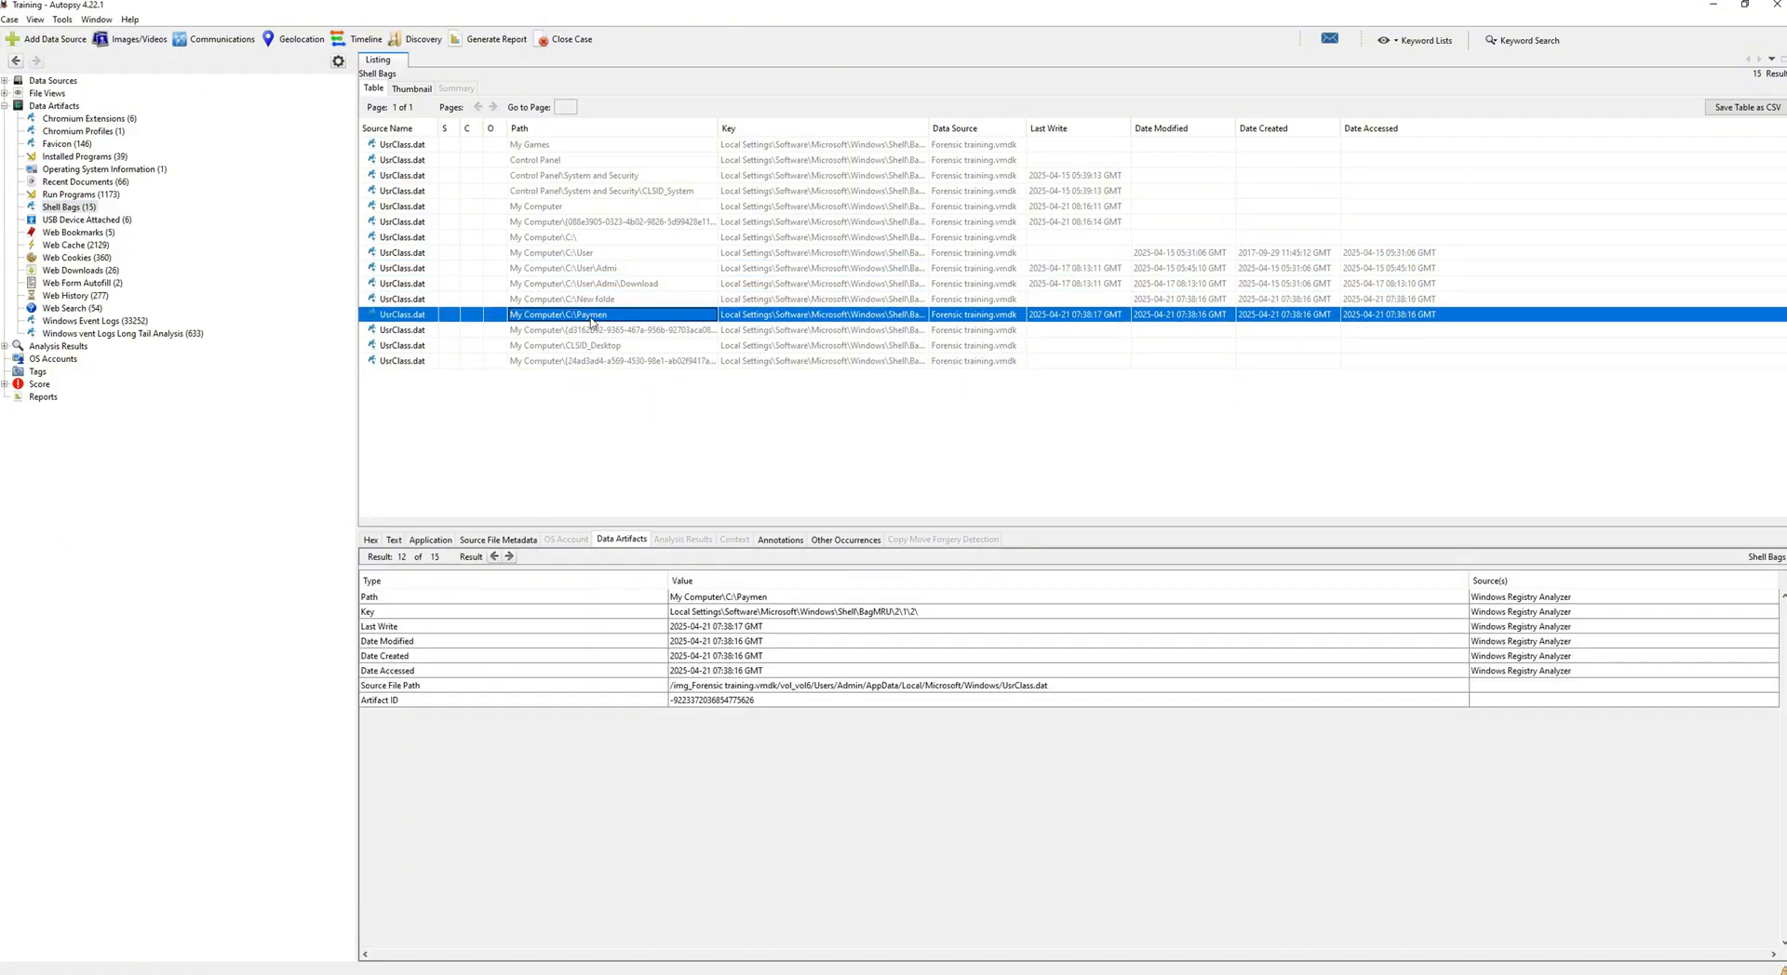
left_click(591, 330)
left_click(593, 345)
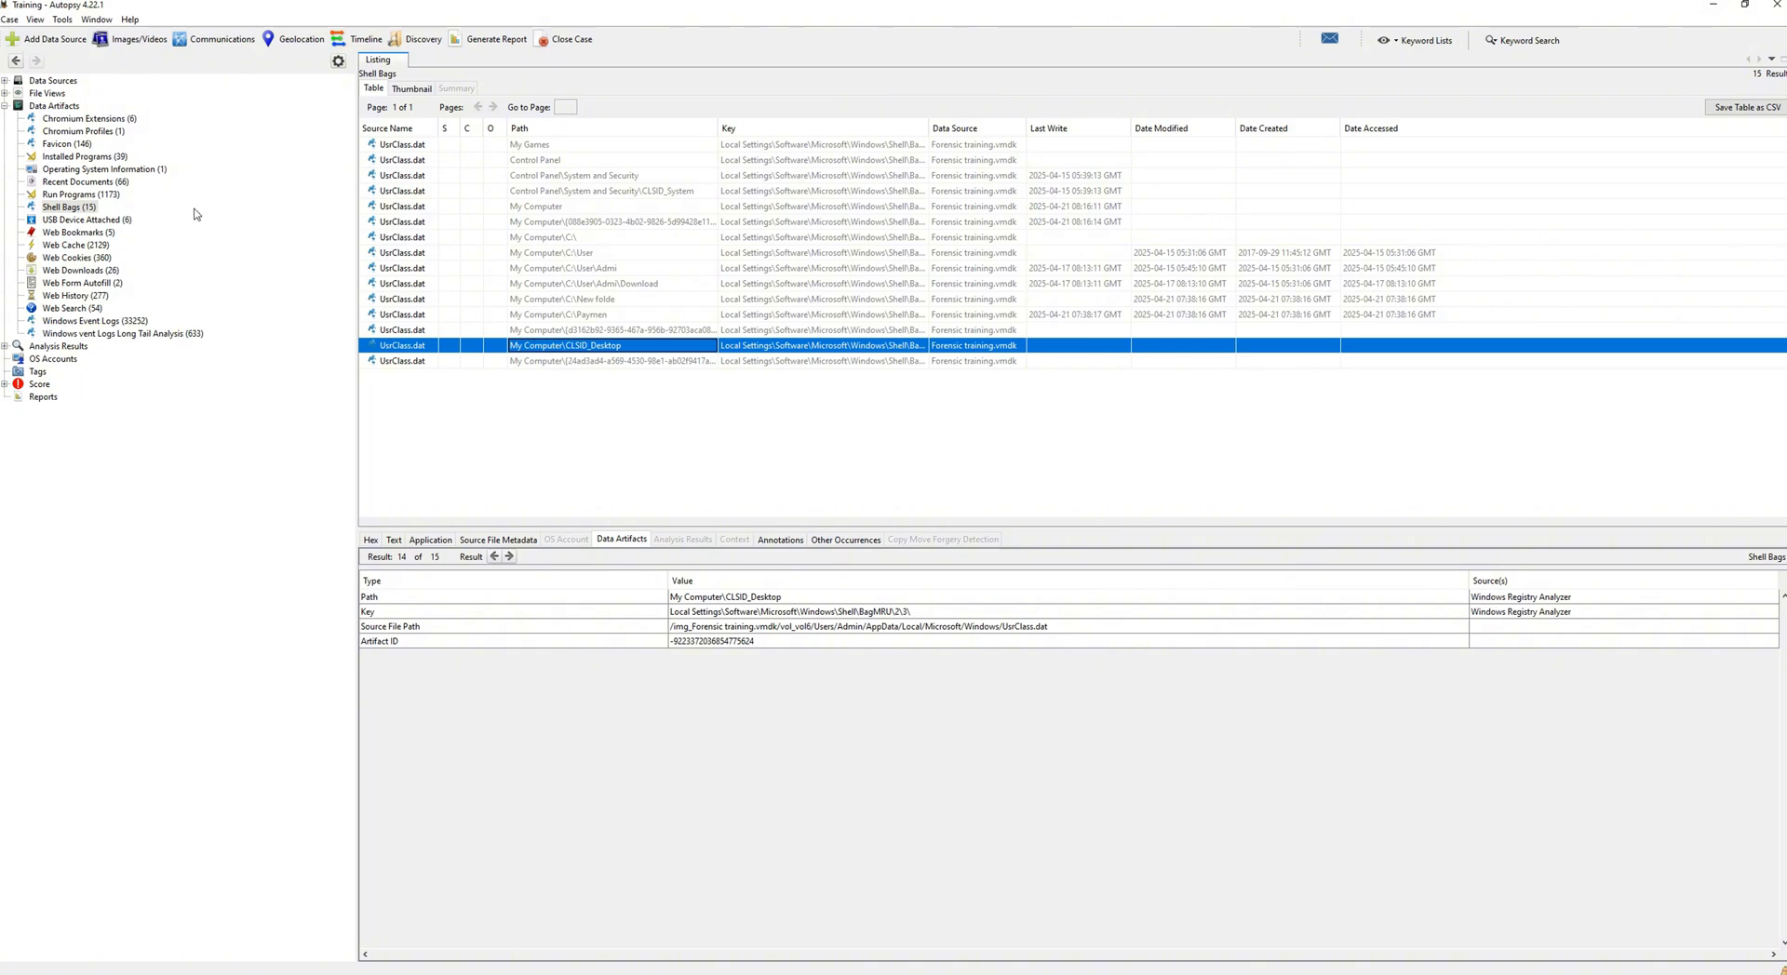
- View the USB Device Attached list, widening the Device Make and Date/Time columns
left_click(127, 221)
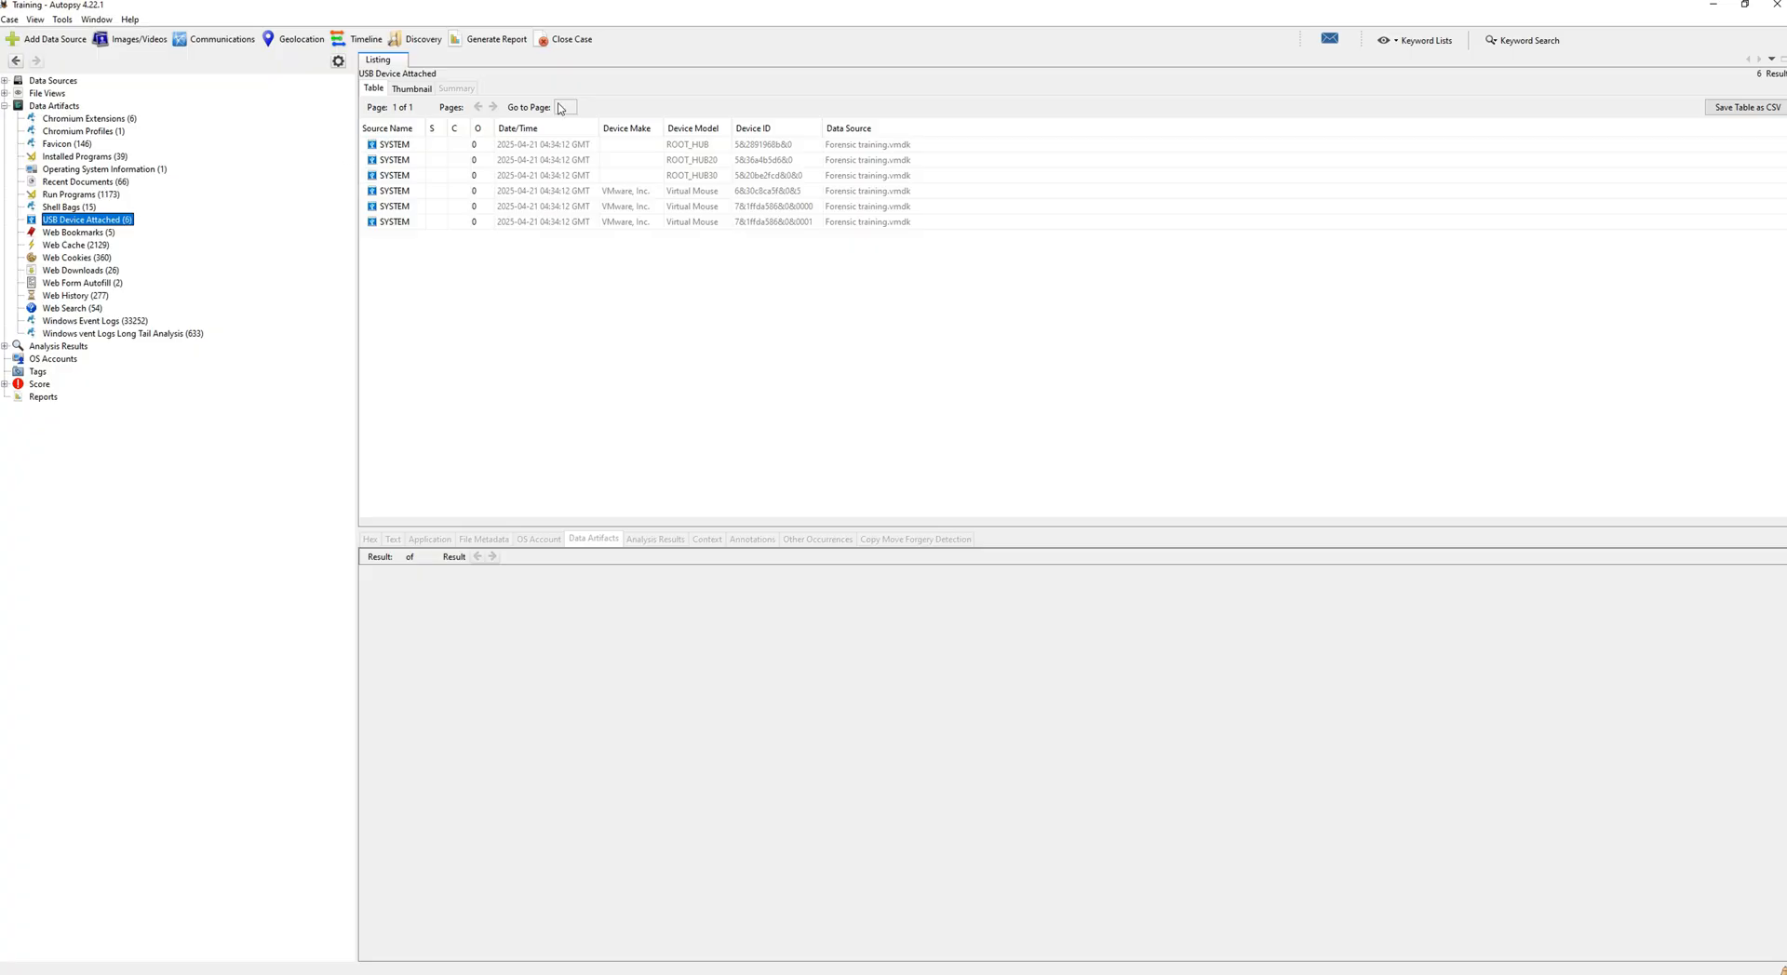
left_click_drag(665, 124, 718, 129)
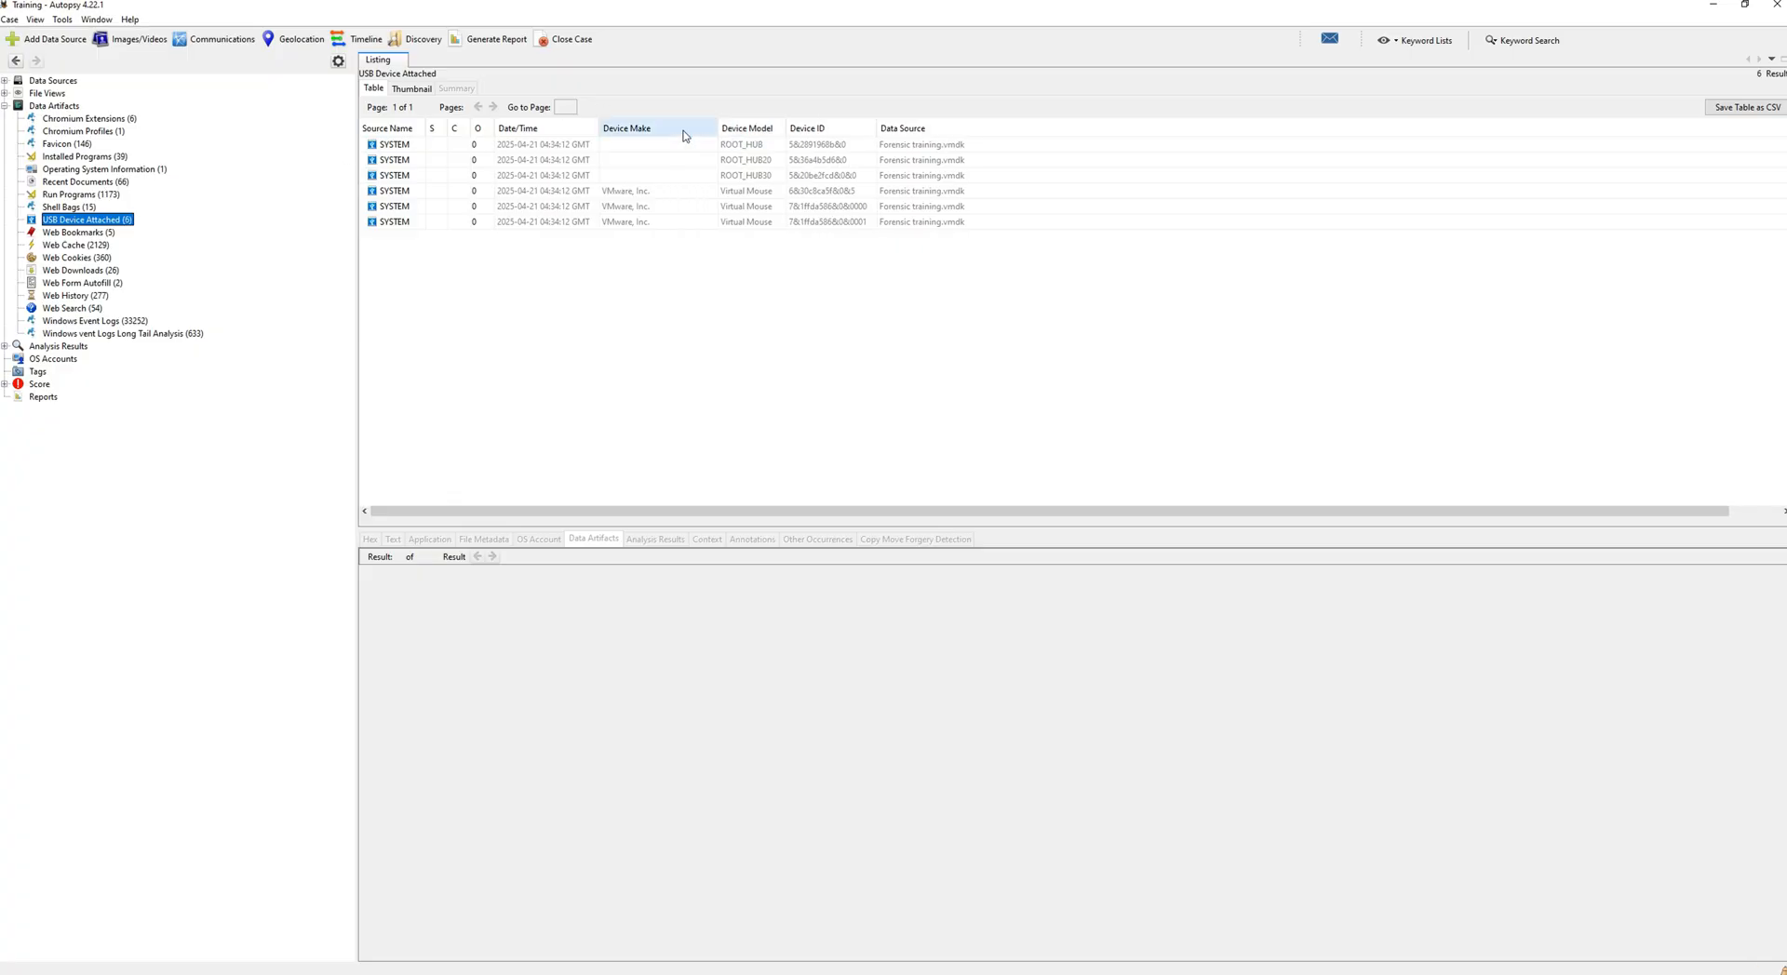
left_click_drag(598, 129, 630, 128)
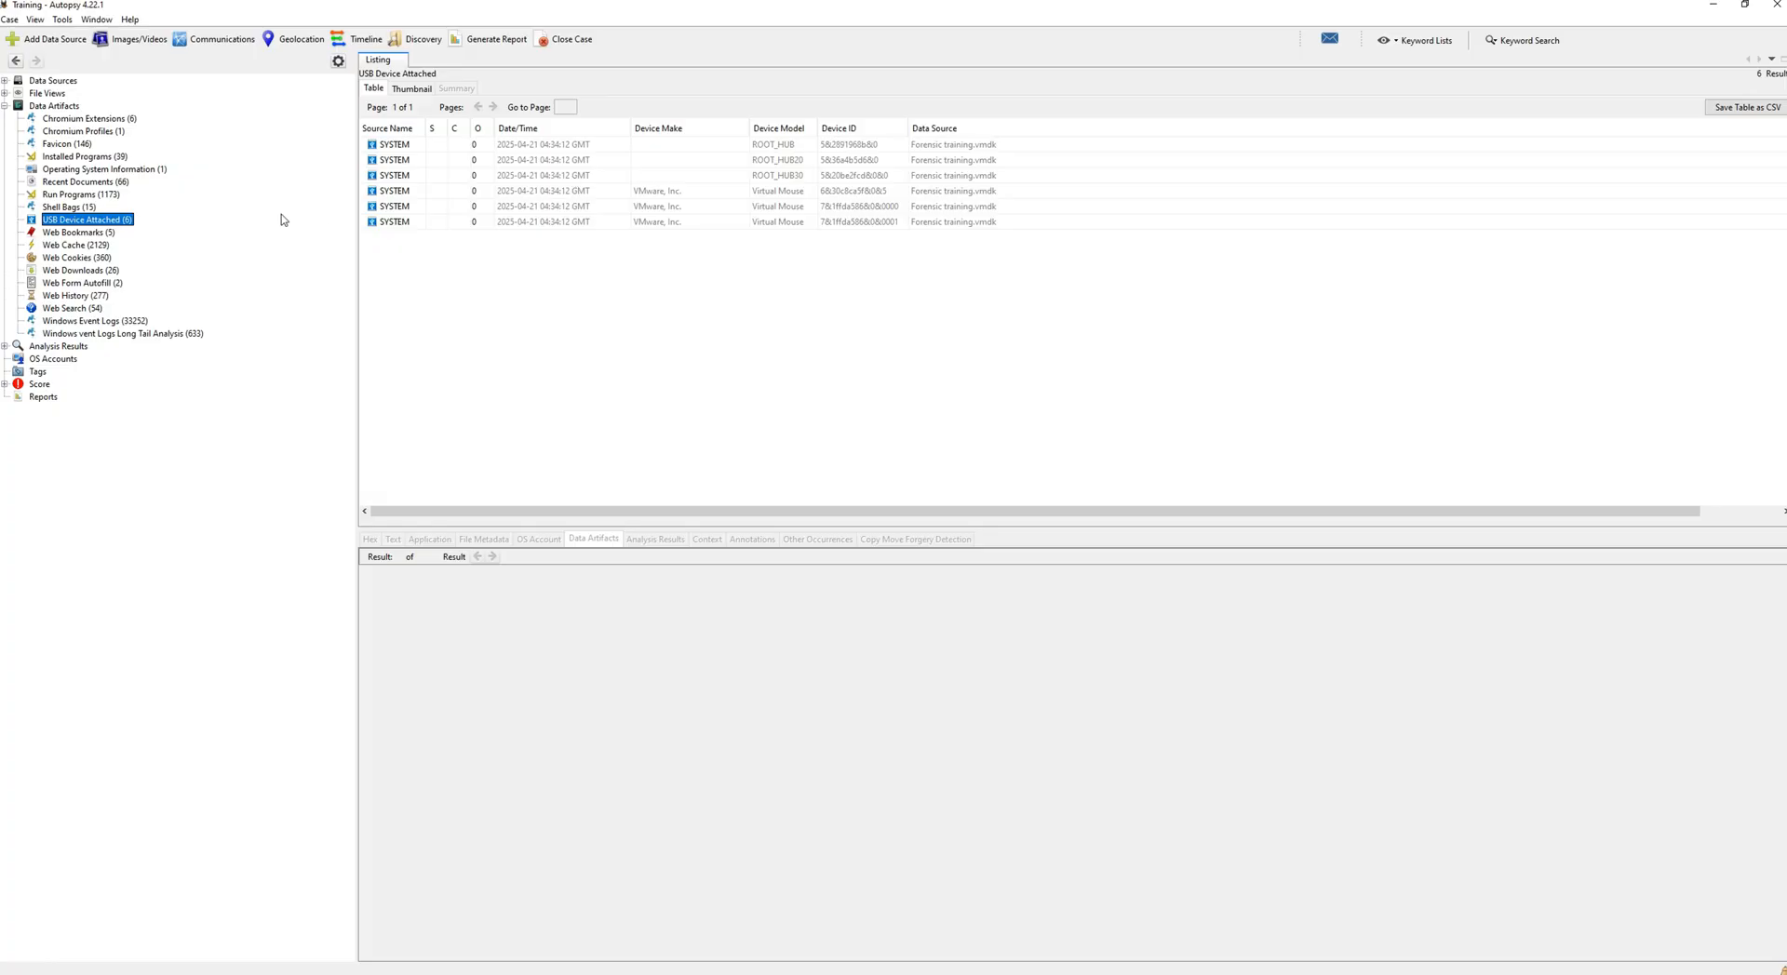
- View the Web Bookmarks list and a bigcommerce.com entry in the Web Cache list, widening the cache's URL column
left_click(118, 234)
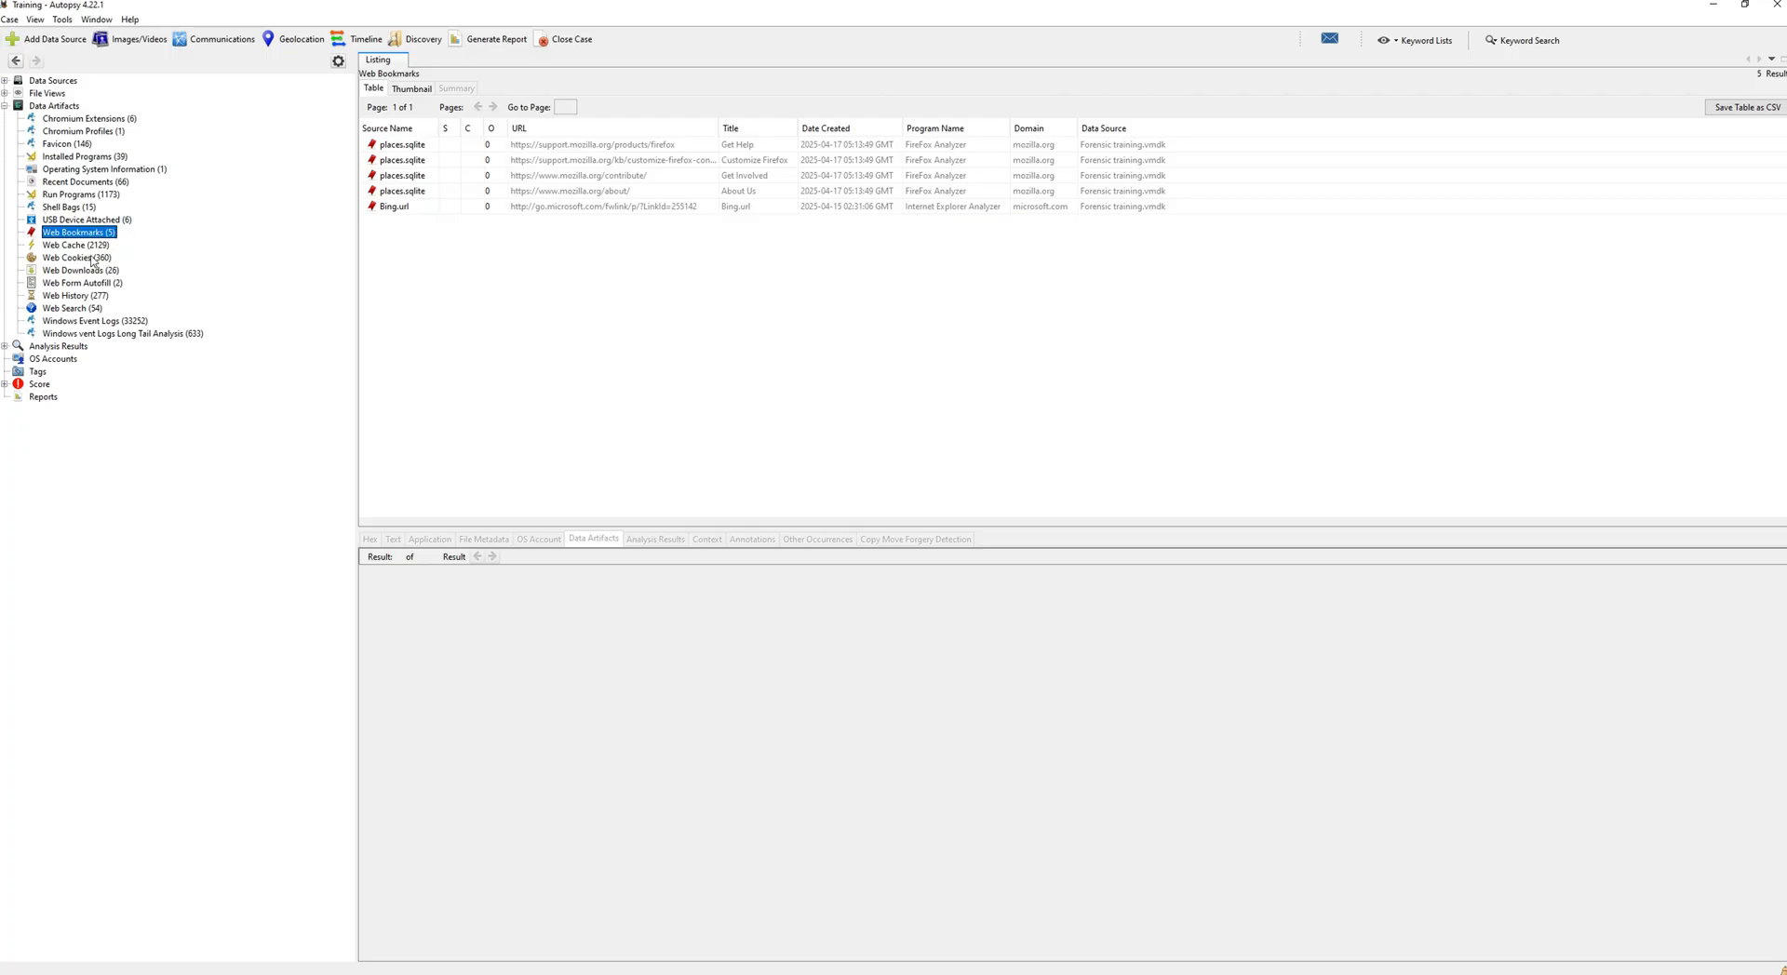
left_click(82, 245)
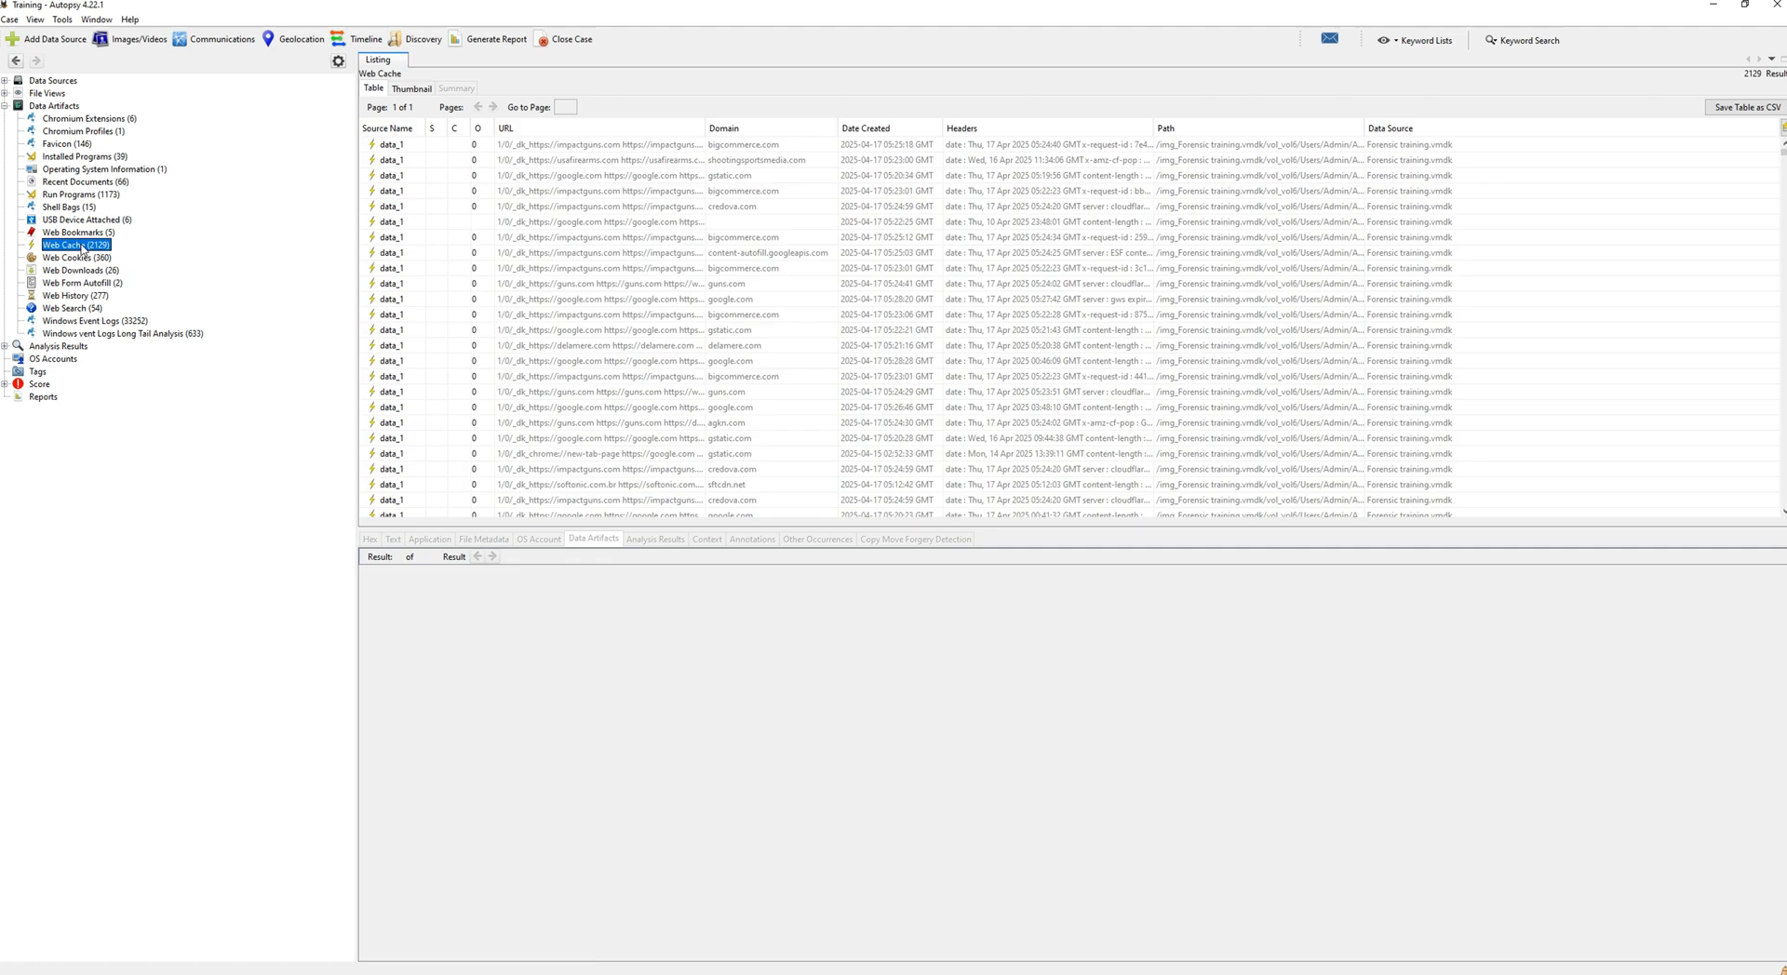
left_click(603, 240)
left_click_drag(702, 128, 842, 122)
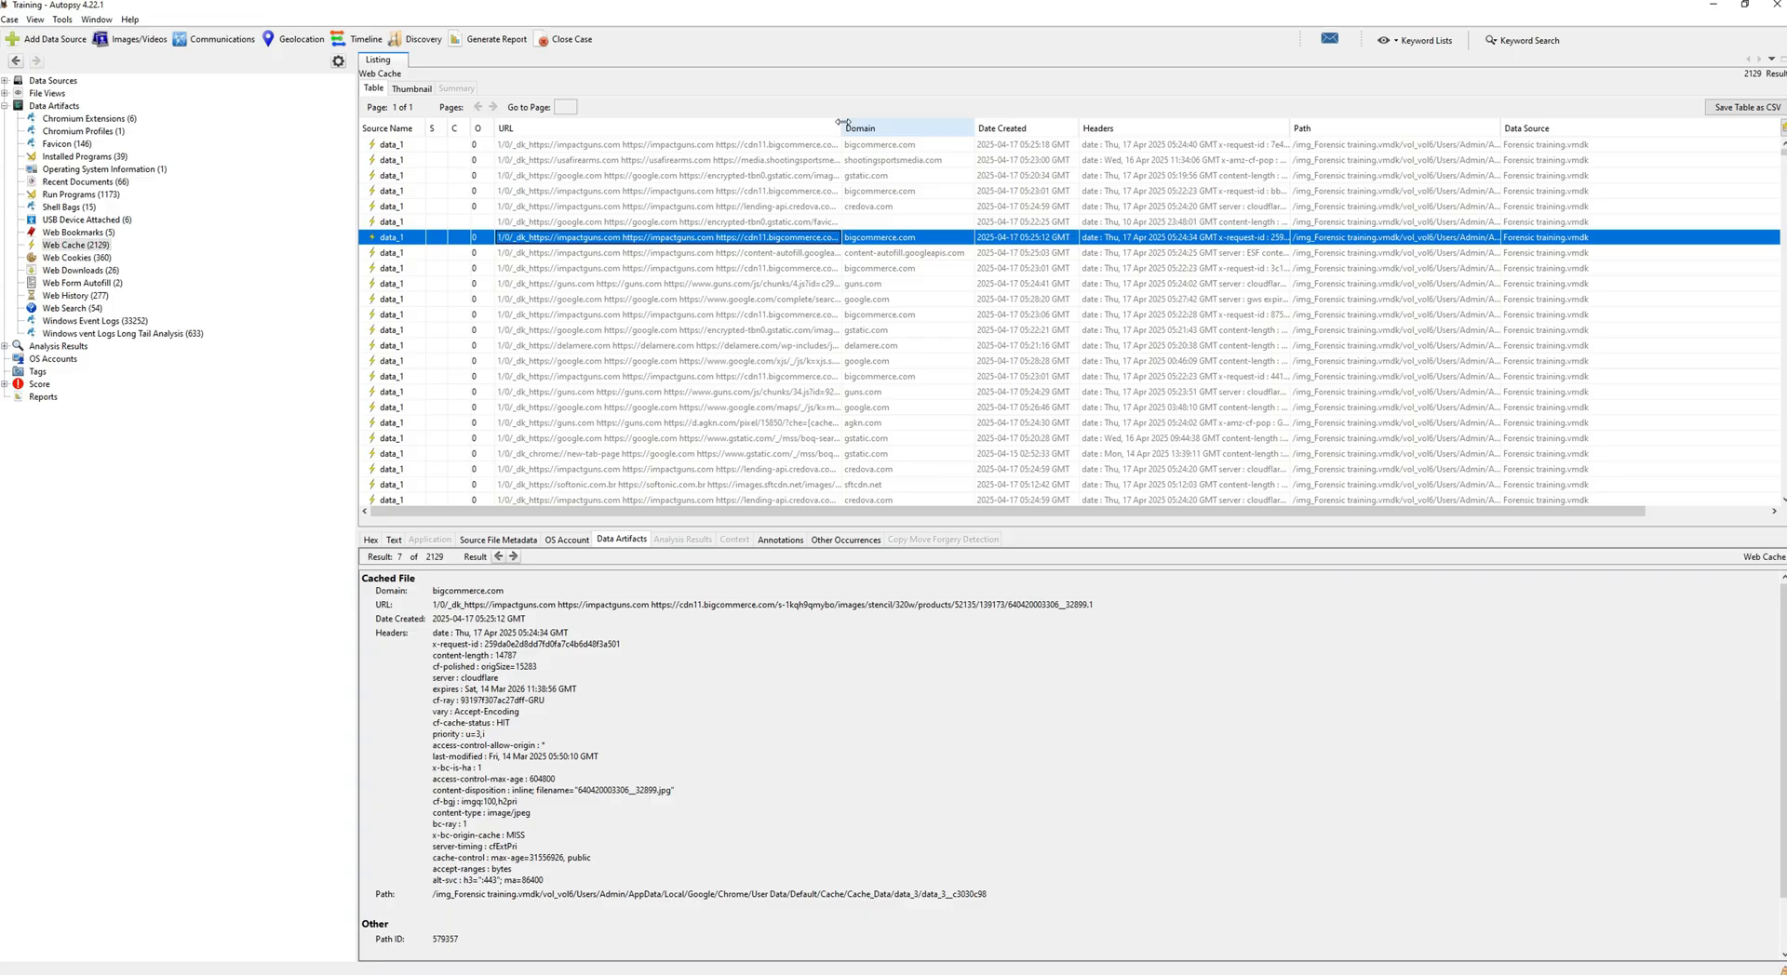
left_click(93, 271)
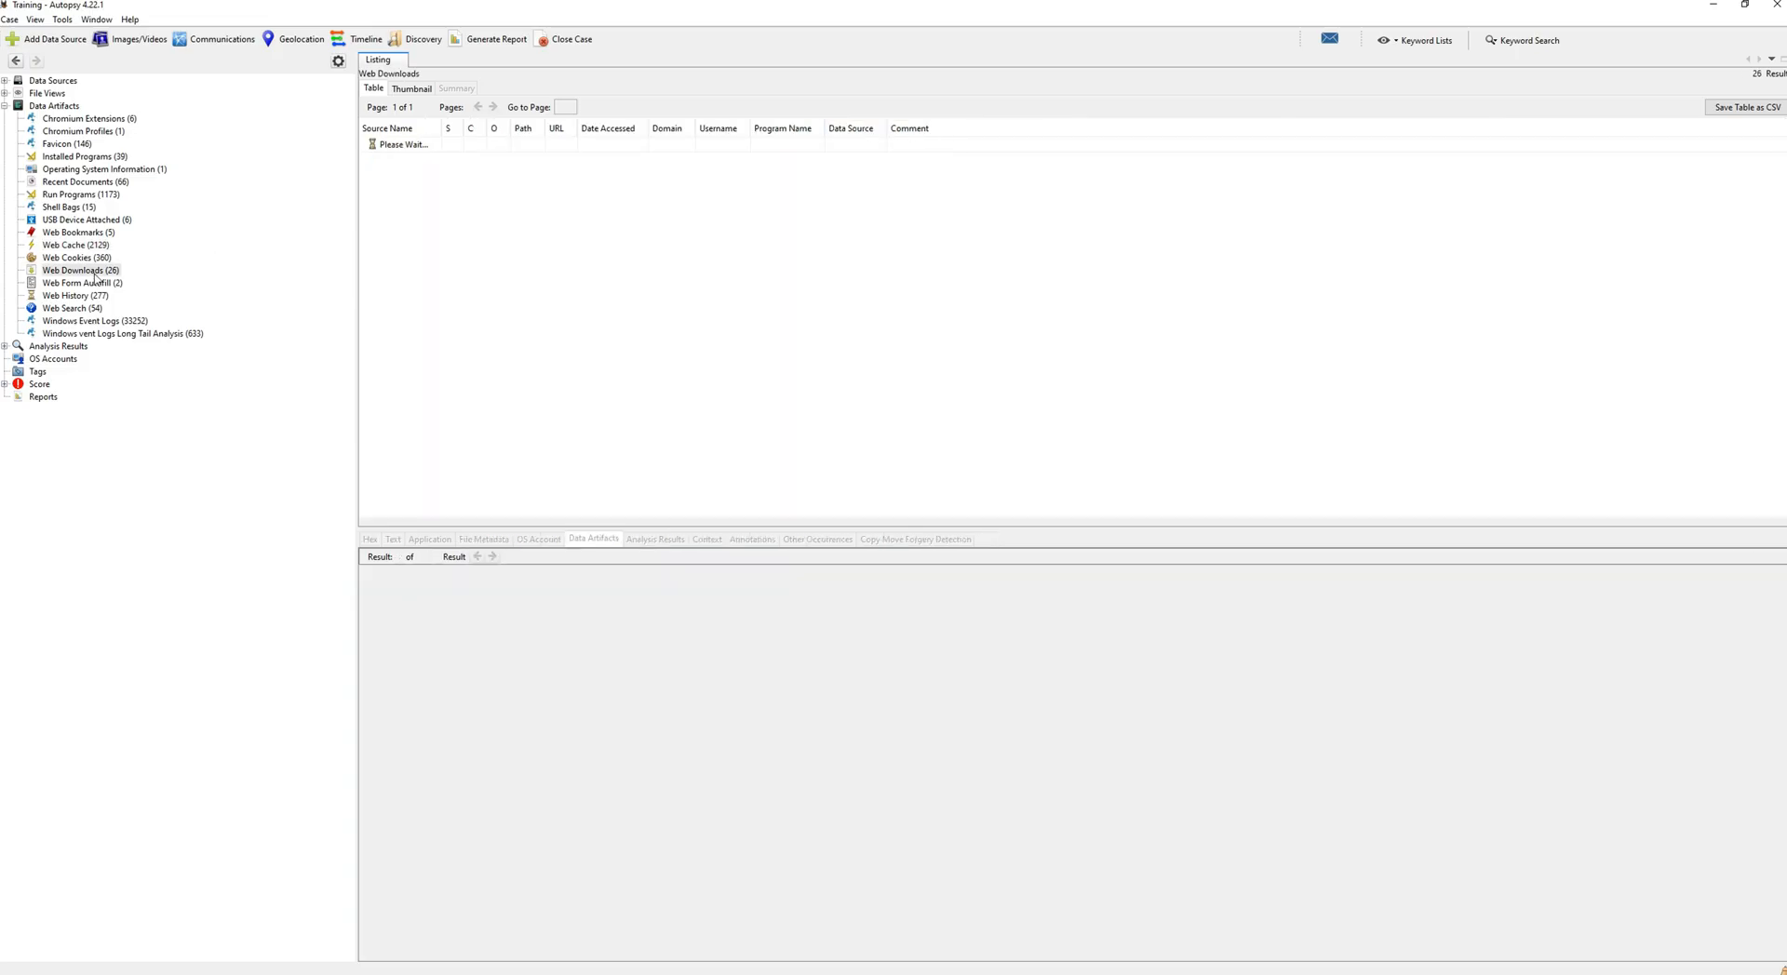
left_click(725, 270)
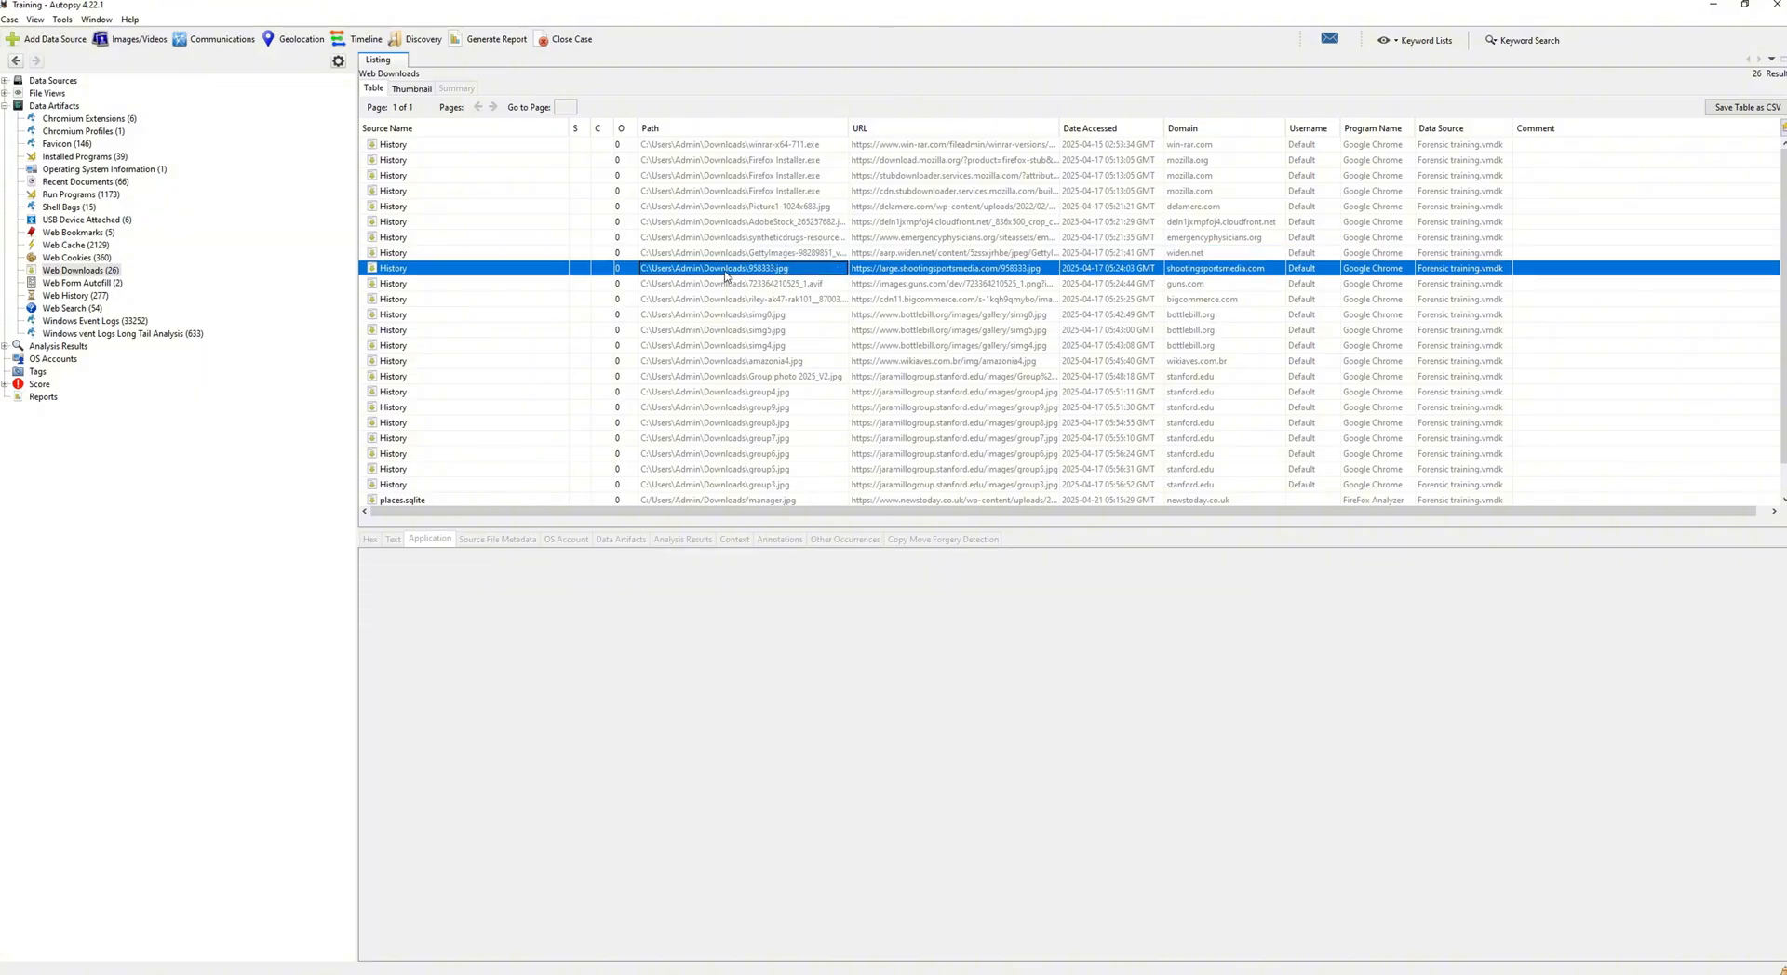
left_click(731, 284)
left_click(739, 301)
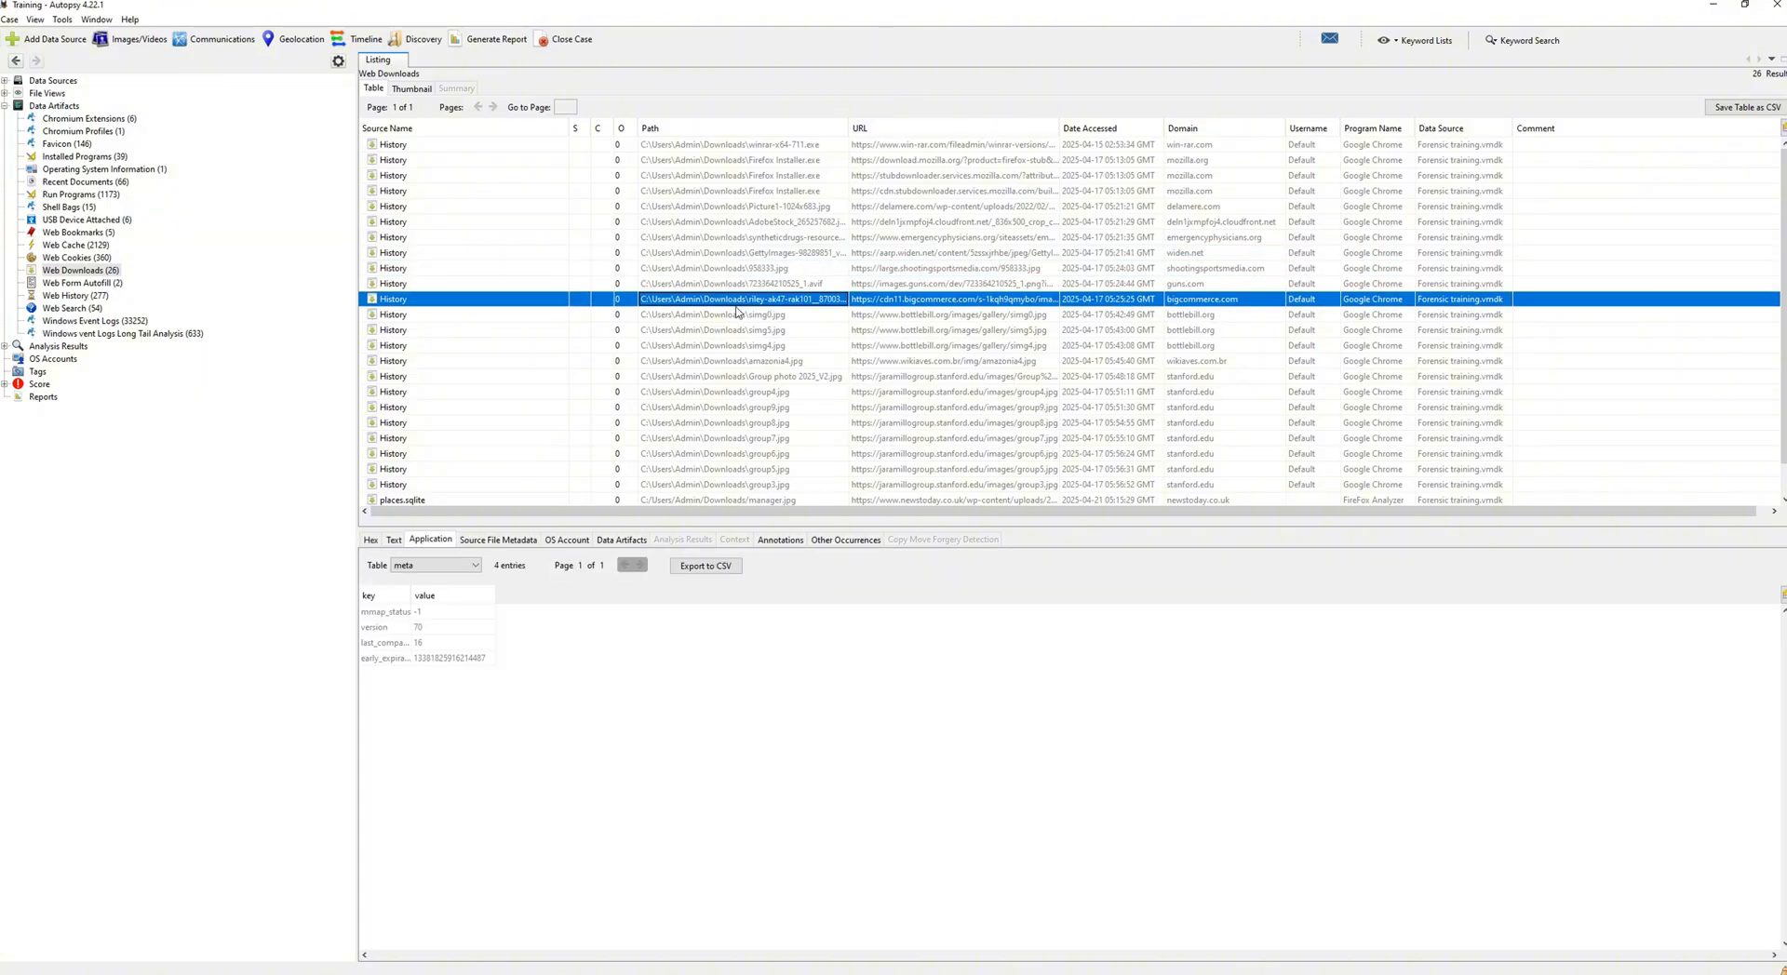
scroll(740, 309, "down", 1)
scroll(740, 311, "up", 1)
- View the Web History list with a widened URL column
left_click(97, 296)
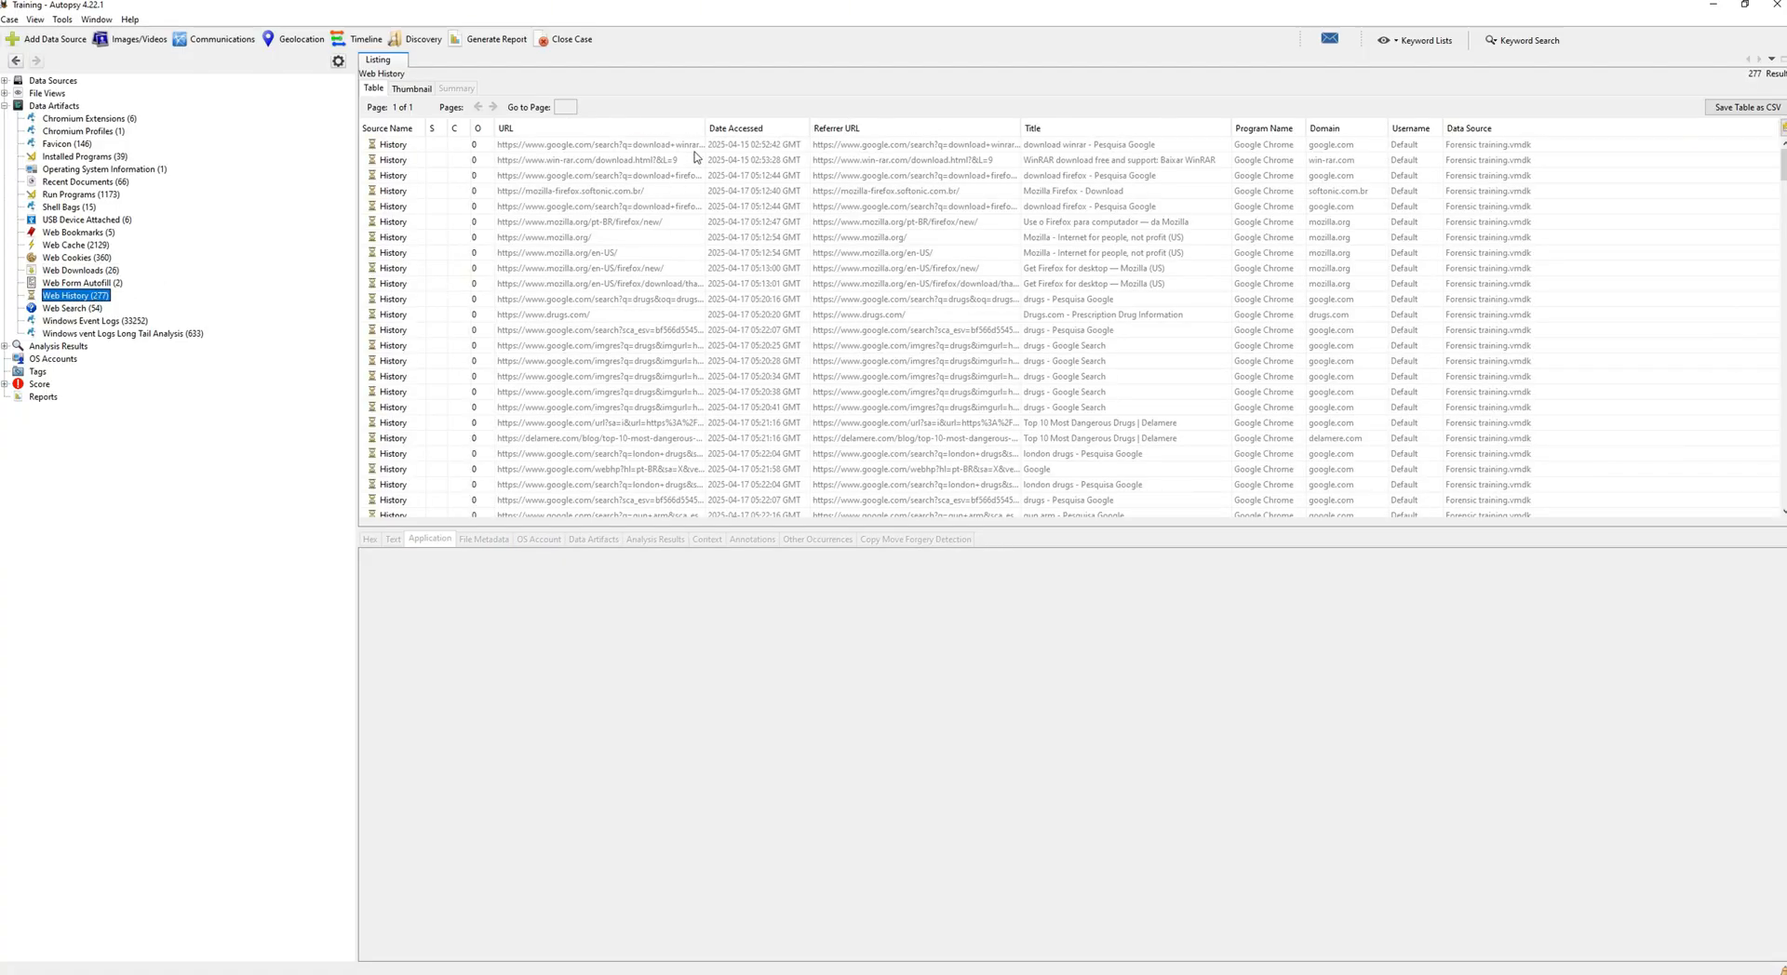
left_click_drag(705, 122, 843, 121)
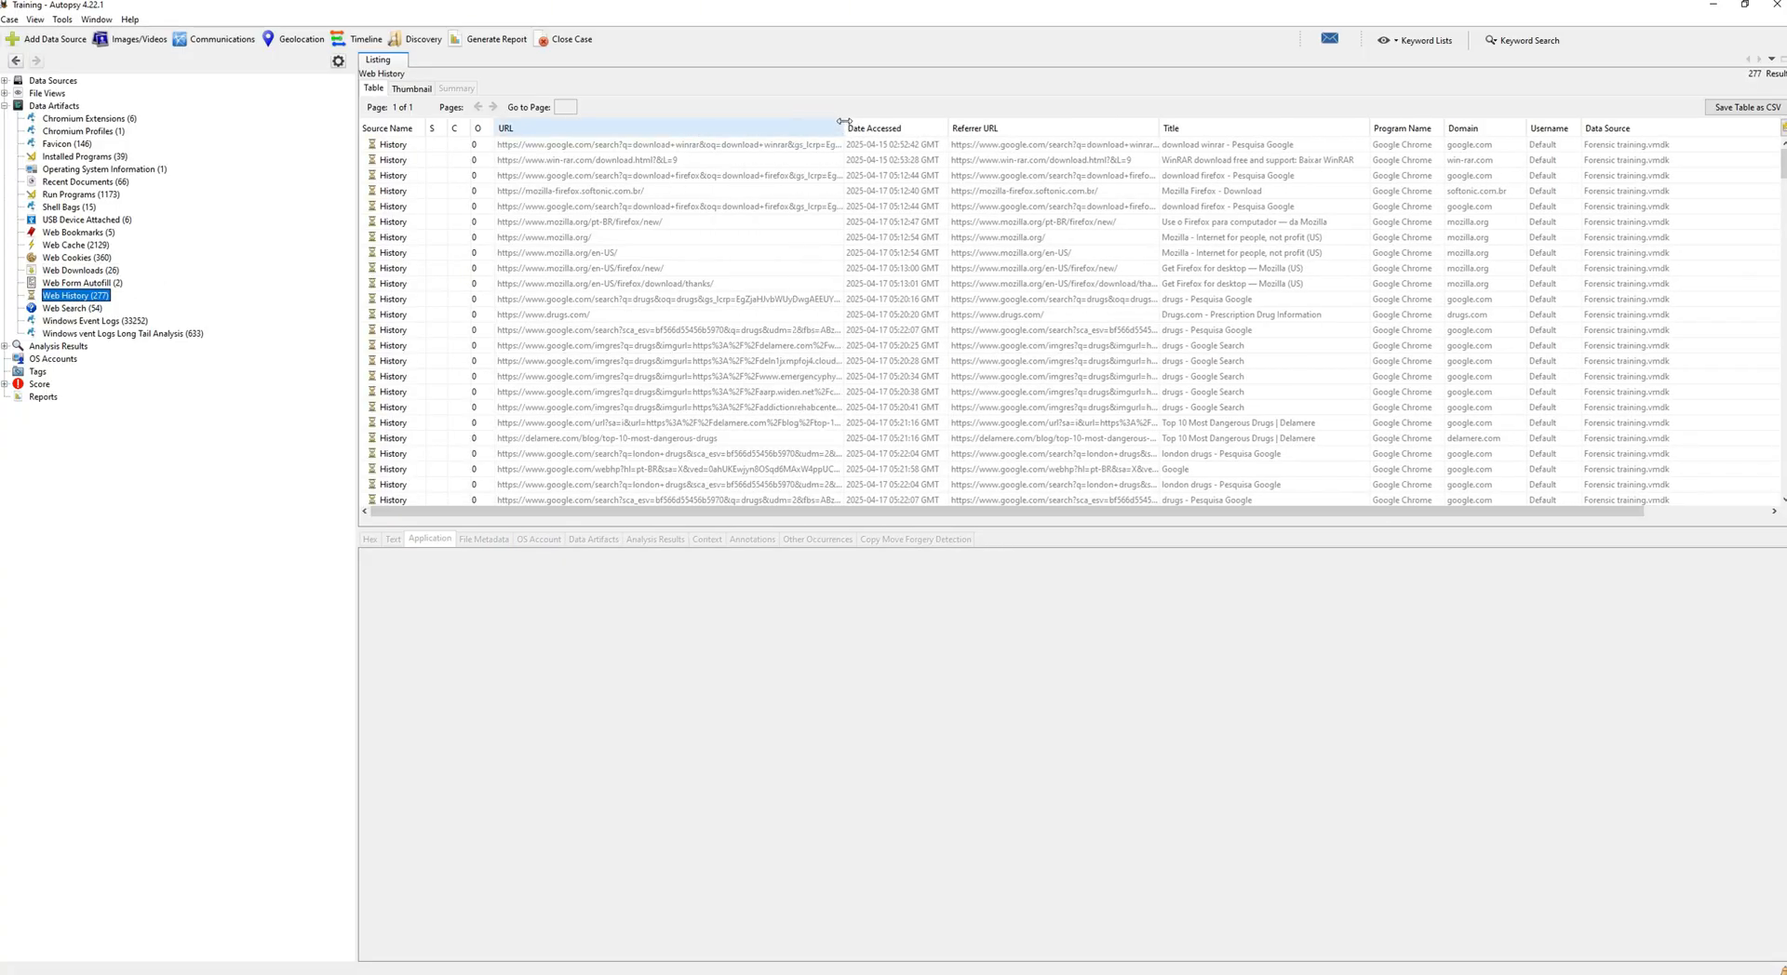
- View the Web Search entries for the terms "drugs", "download firefox" and "london drugs"
left_click(81, 309)
left_click(641, 251)
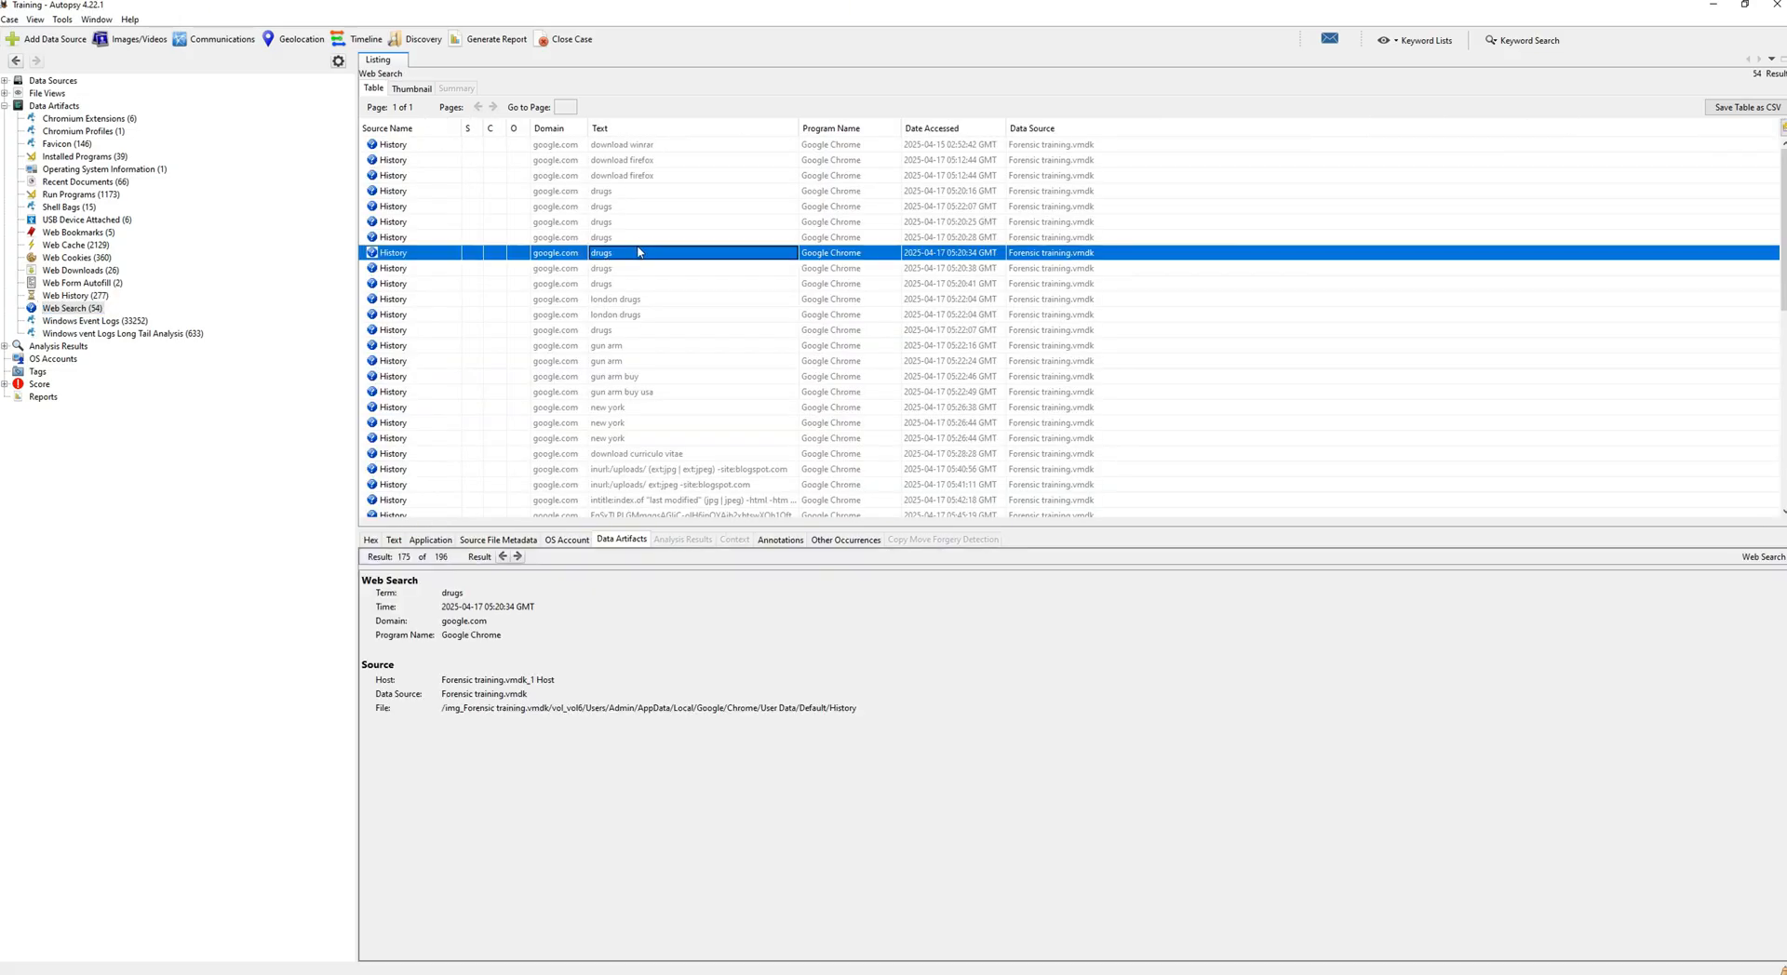
left_click(633, 179)
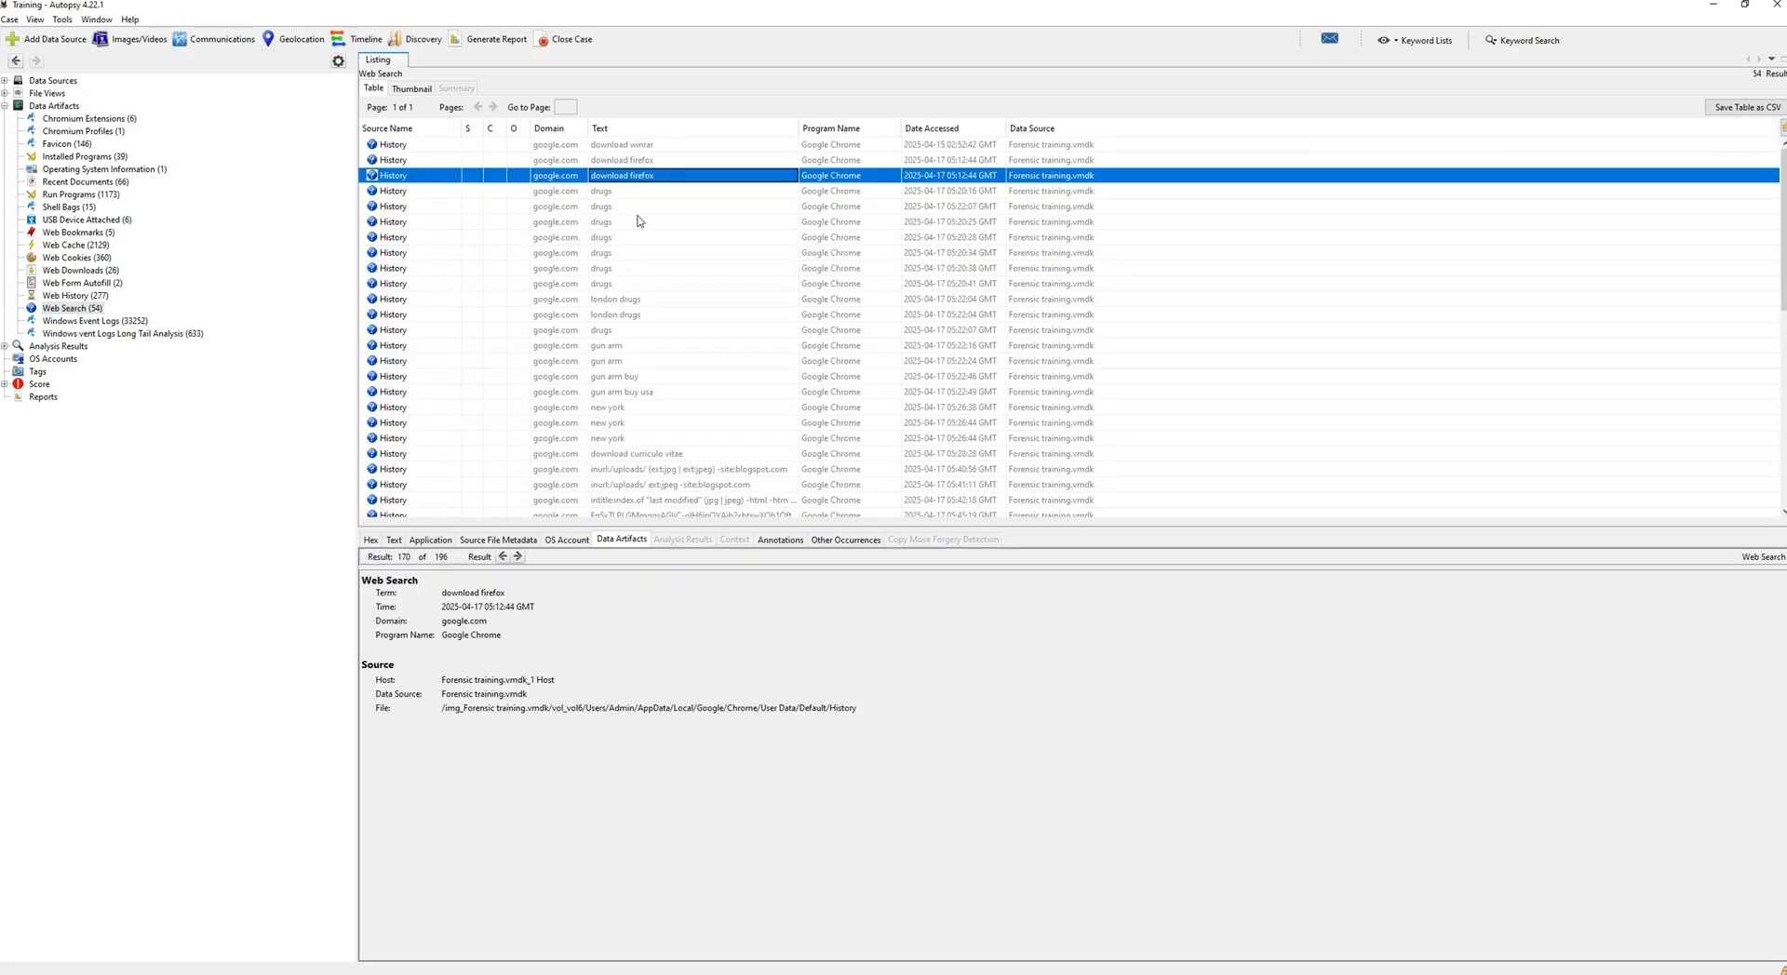
left_click(641, 287)
left_click(642, 299)
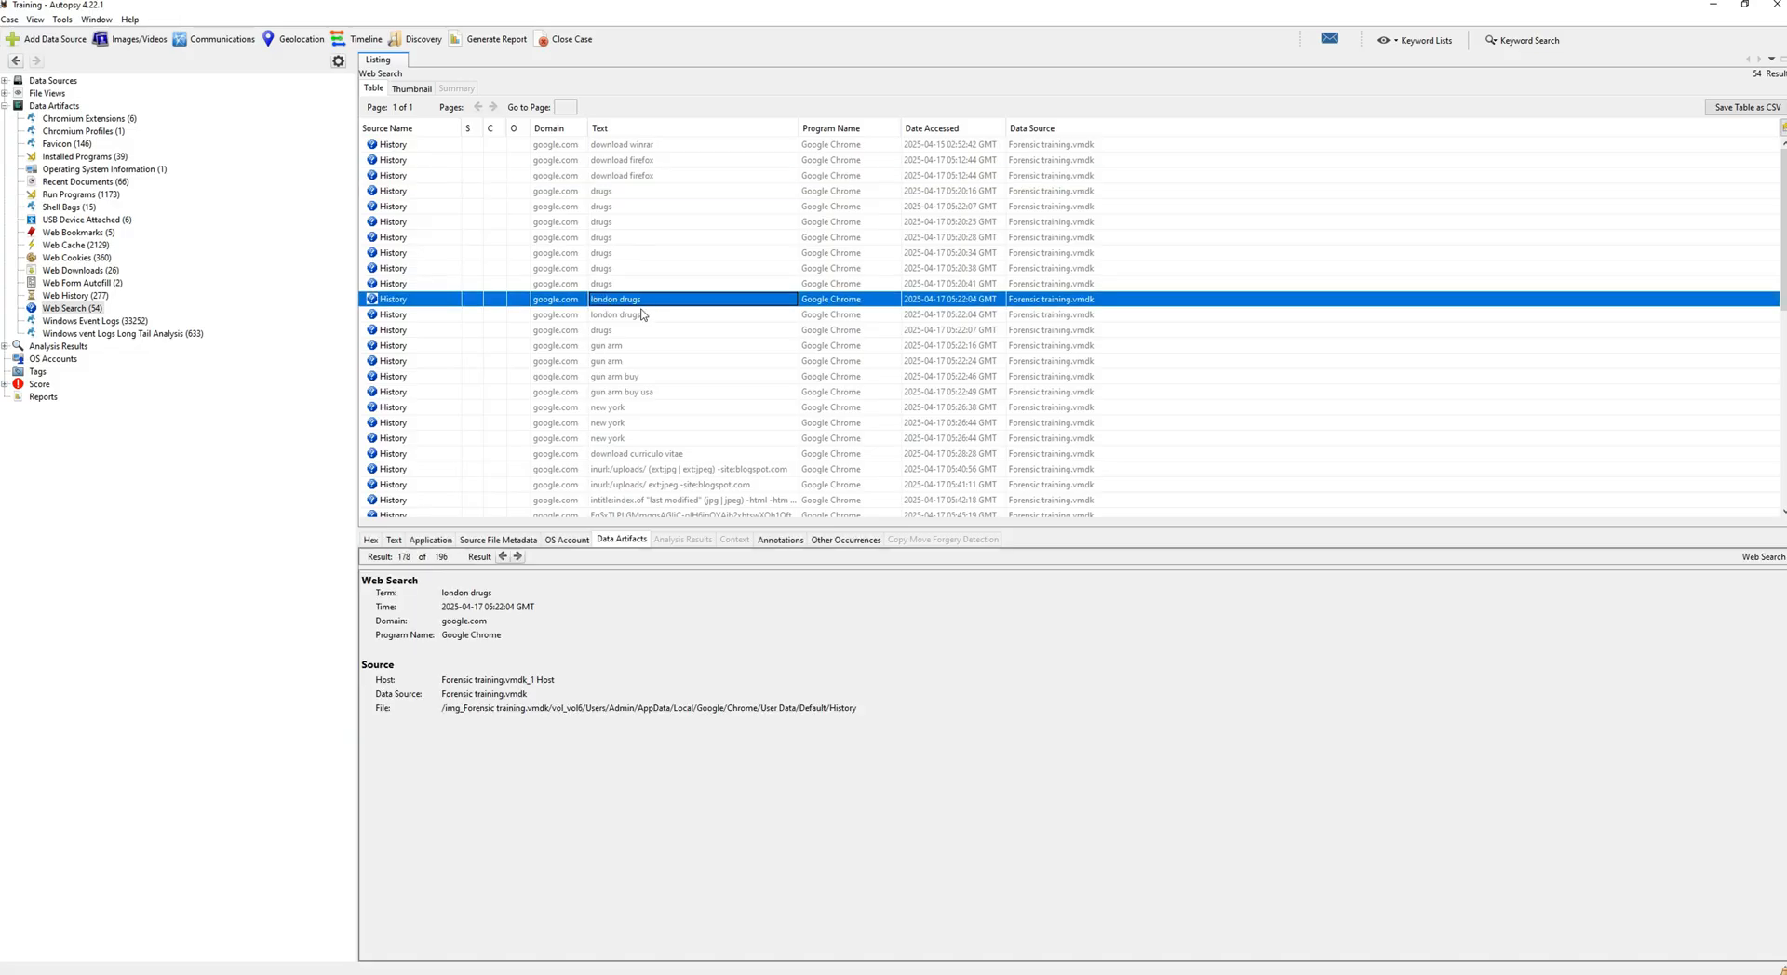
- Browse to the end of the Web Search list, viewing the intitle:"index of", "exif tool", "weapons table" and Microsoft Edge "winrar" entries
scroll(644, 301, "down", 2)
scroll(644, 302, "down", 2)
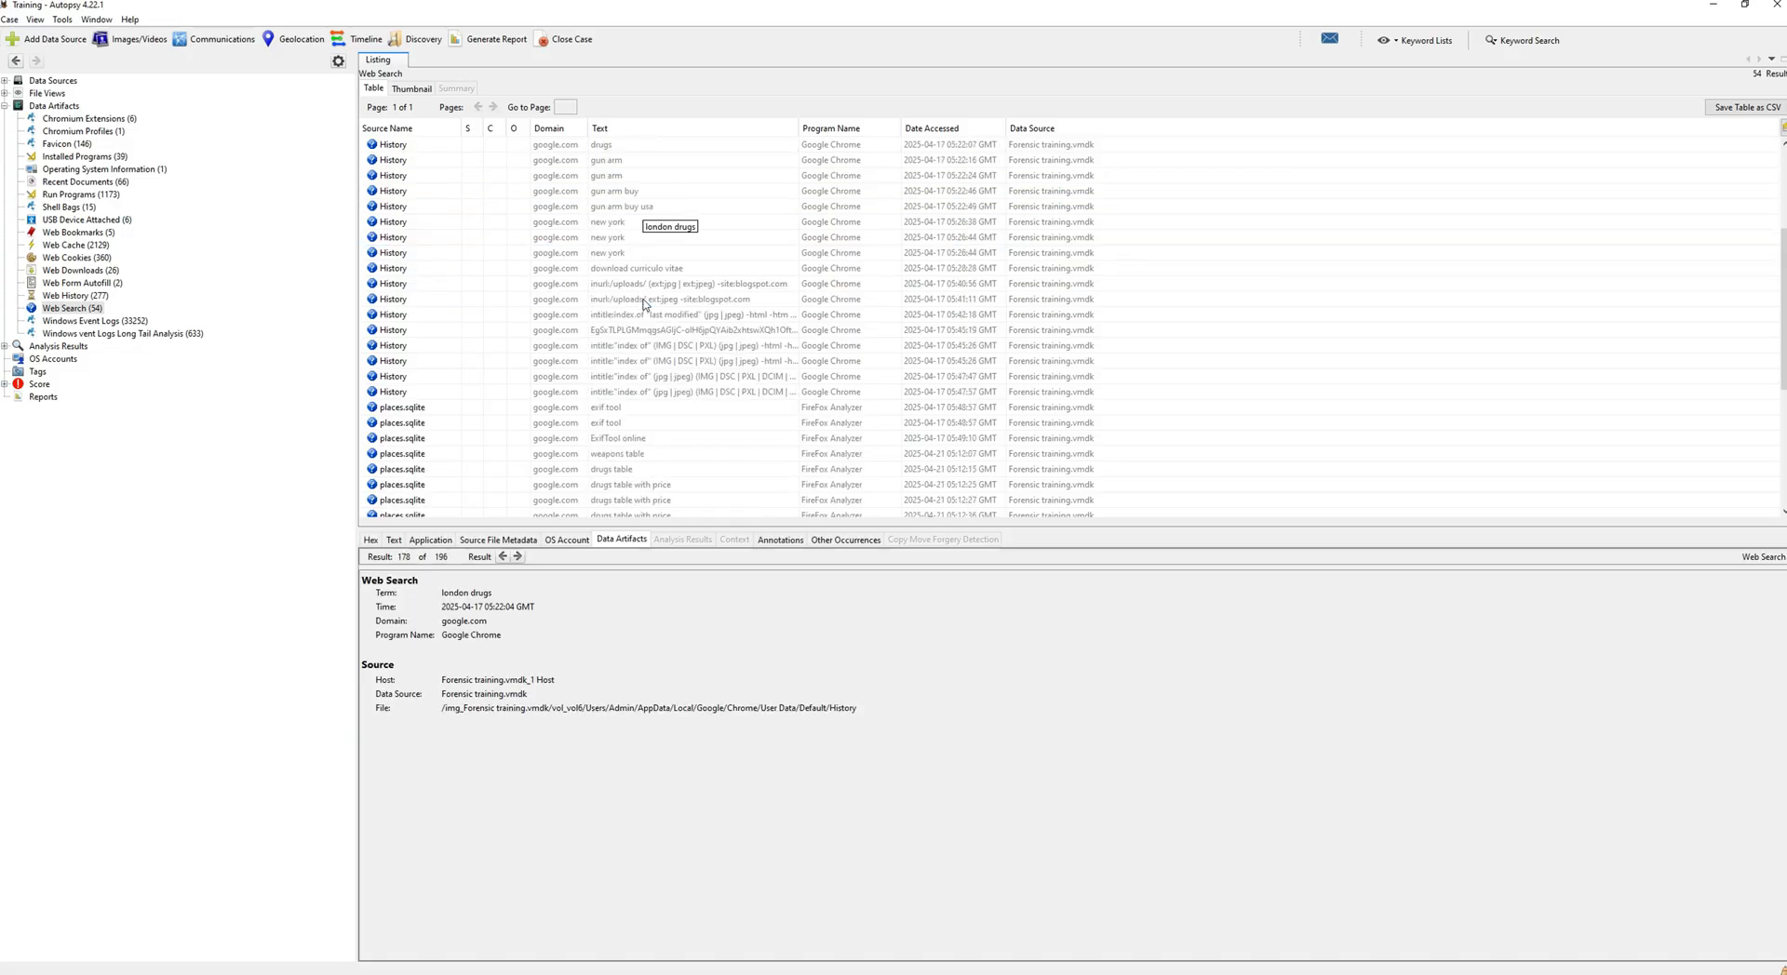
scroll(644, 303, "down", 2)
left_click(642, 284)
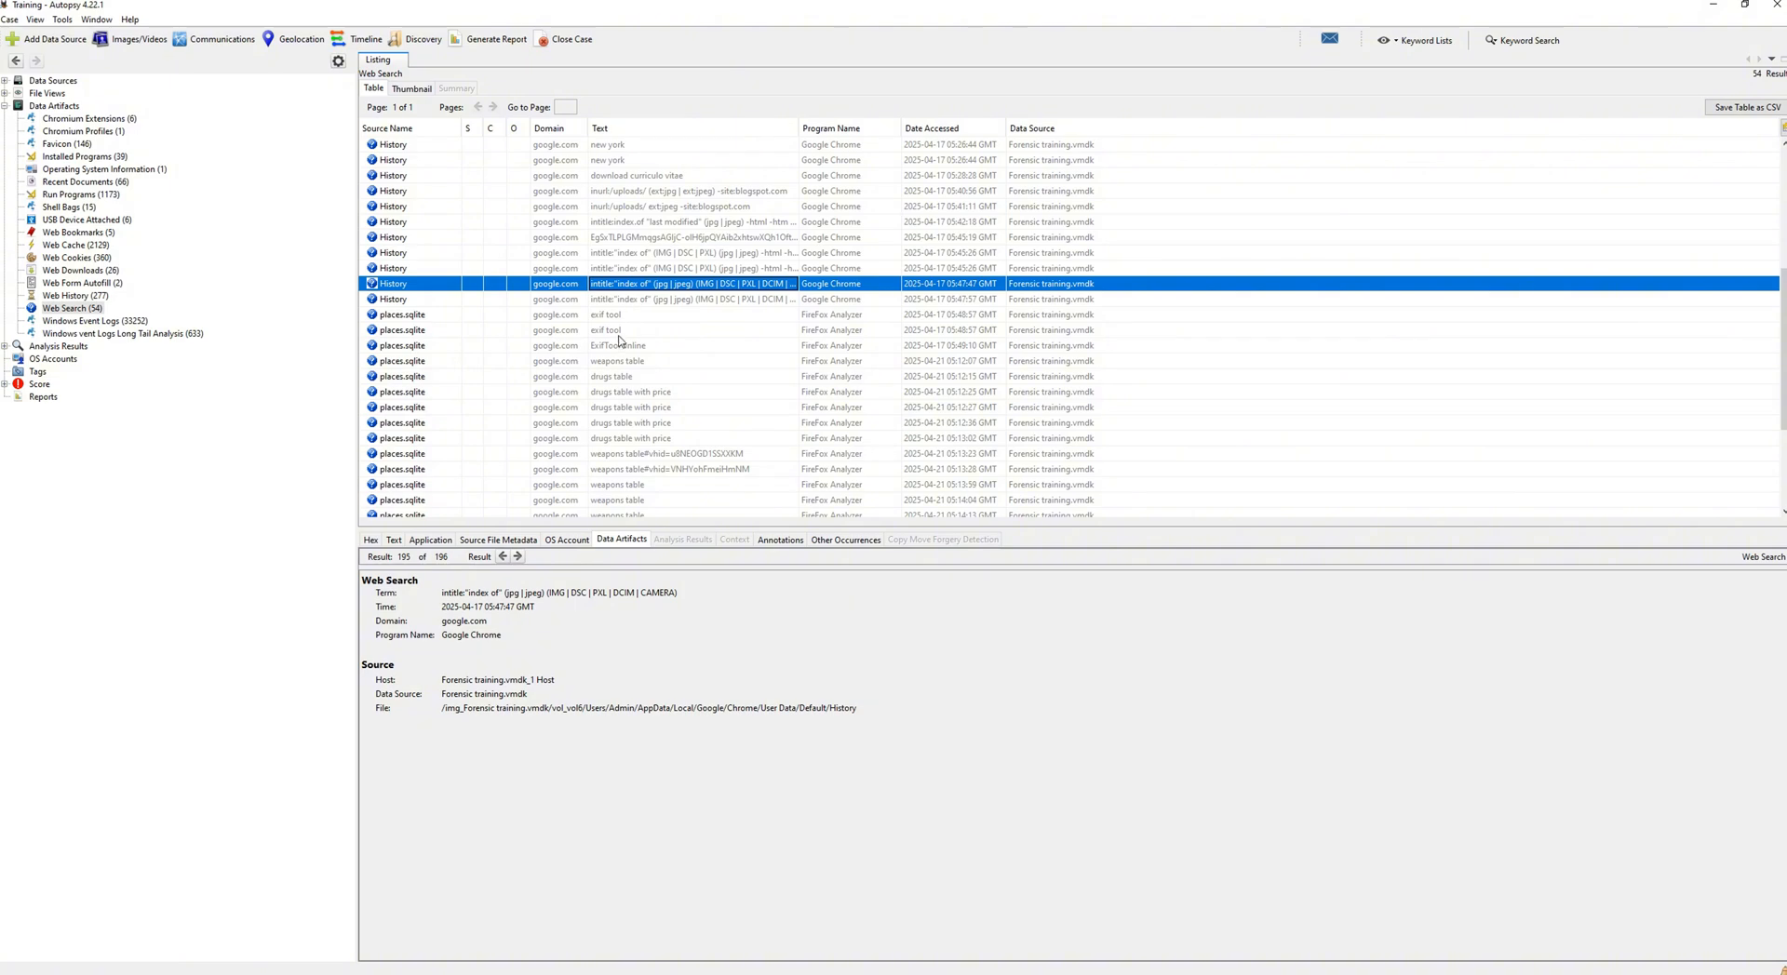
left_click(616, 330)
scroll(630, 351, "down", 3)
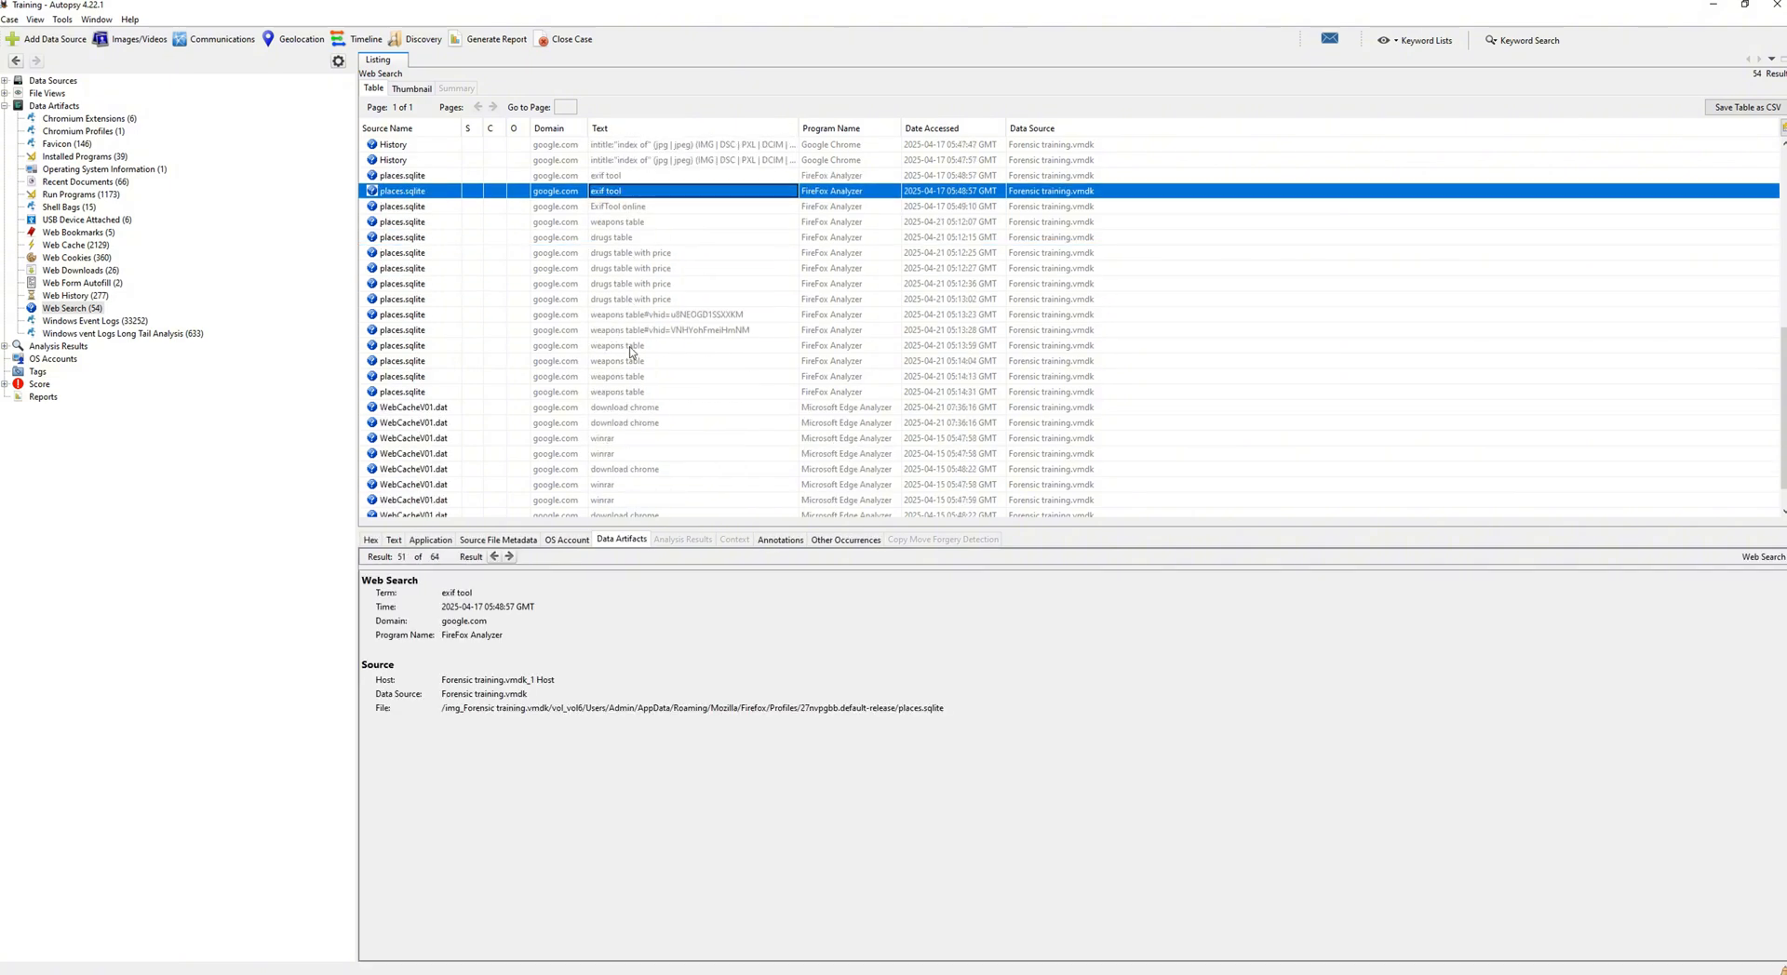
scroll(630, 351, "down", 1)
left_click(634, 341)
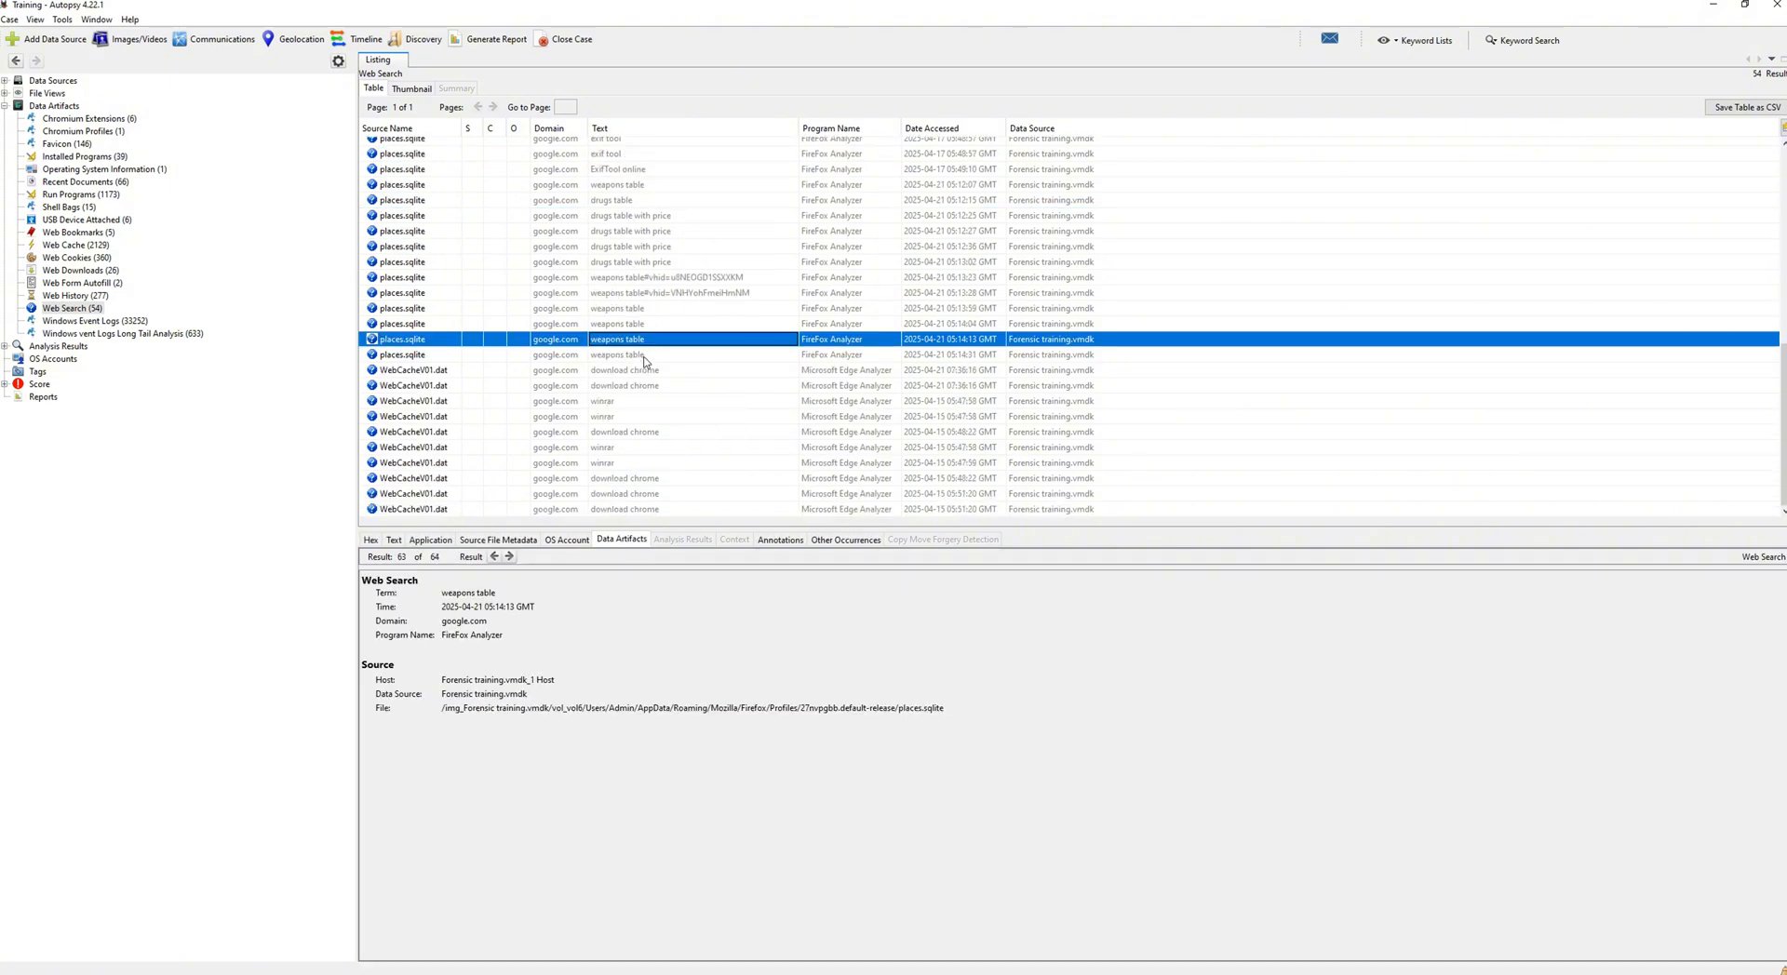
left_click(644, 370)
left_click(641, 401)
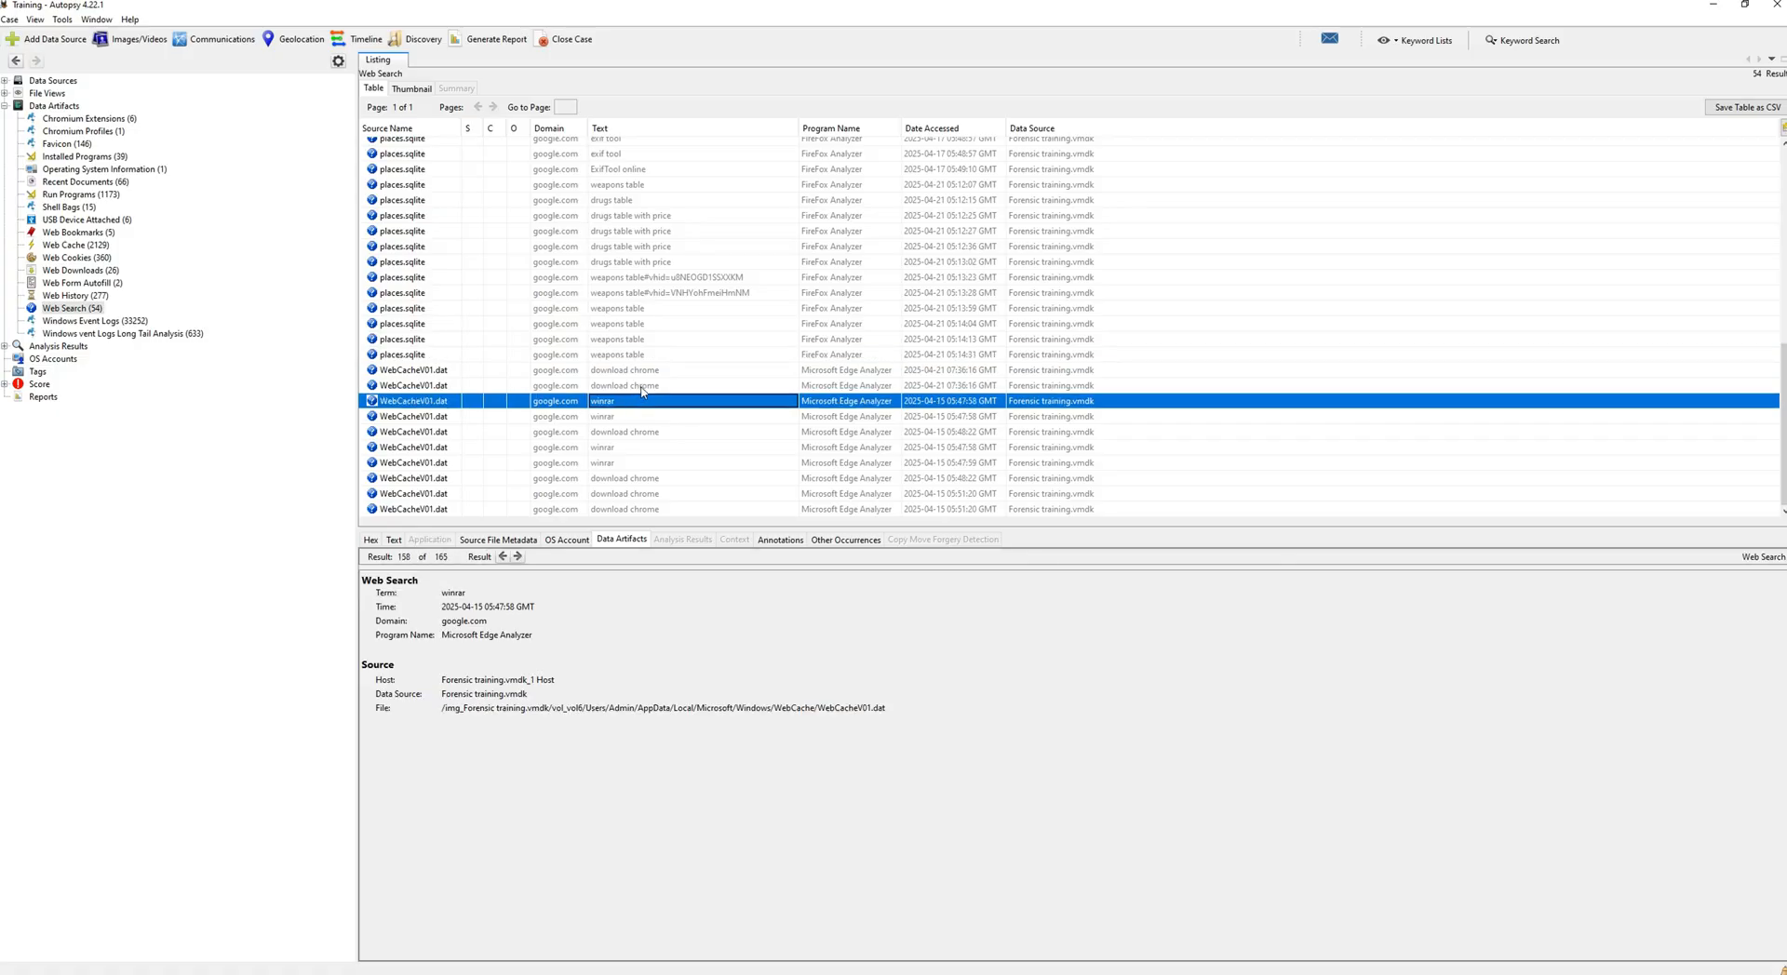
- Browse the Windows Event Logs list and view the details of a Known Folders API Service event
left_click(73, 321)
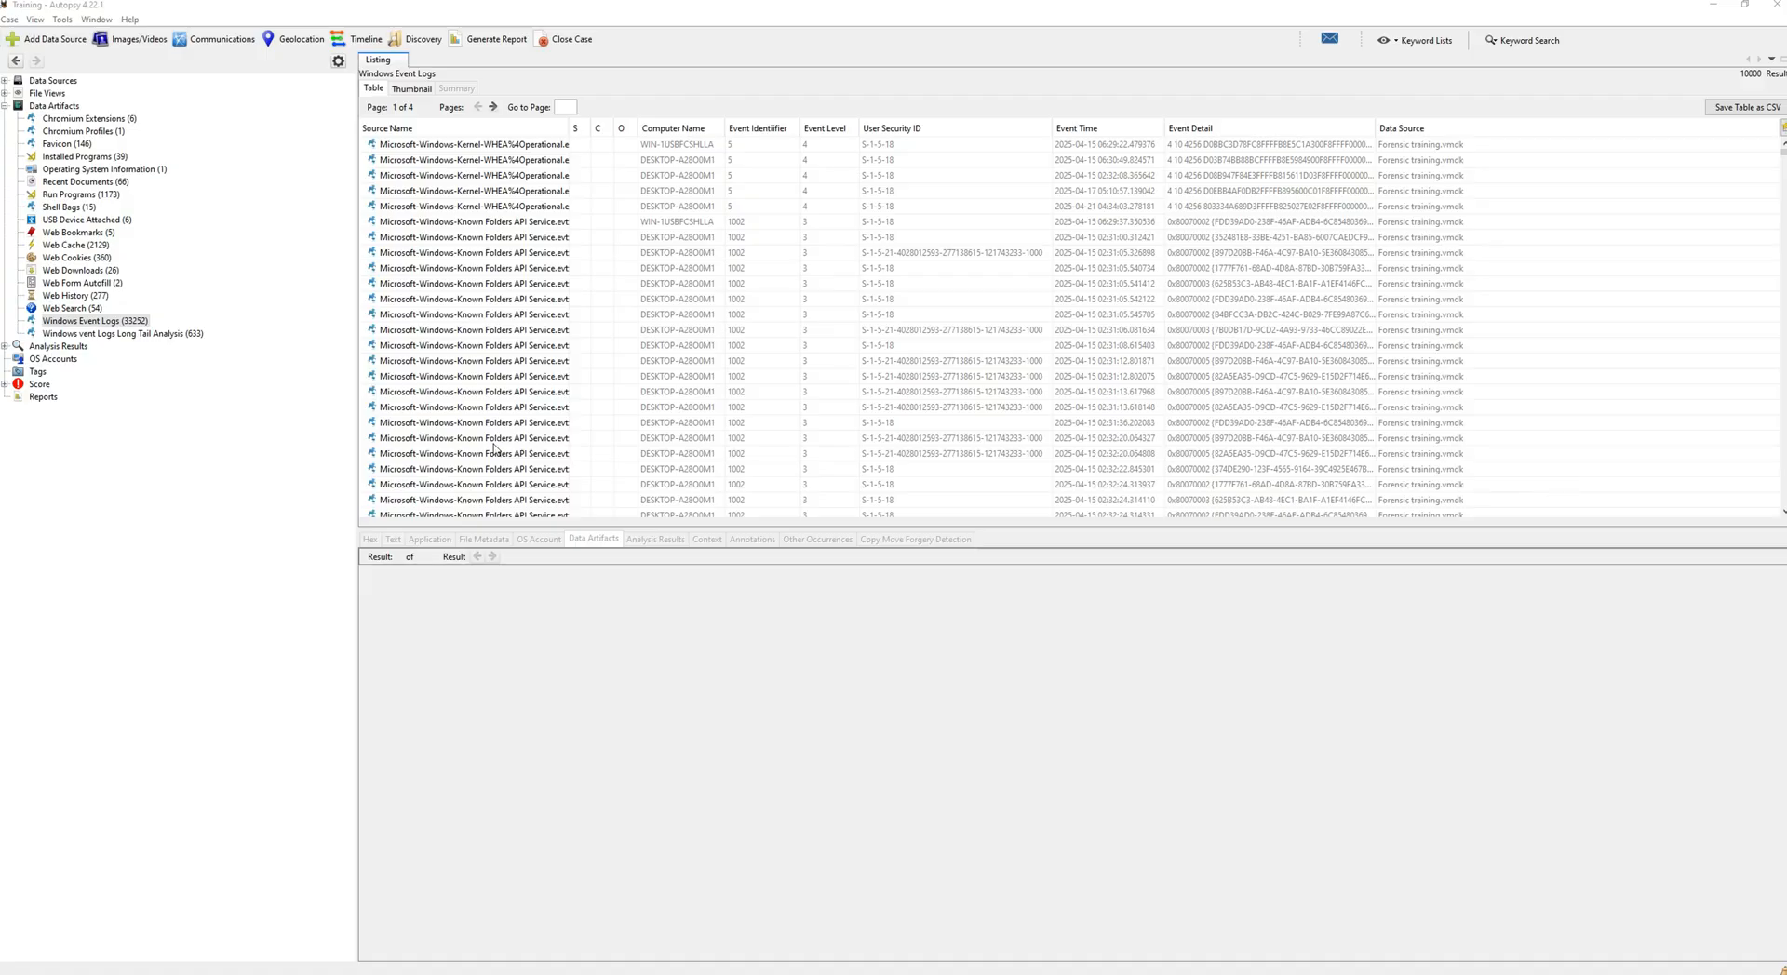
left_click(574, 314)
scroll(575, 319, "down", 3)
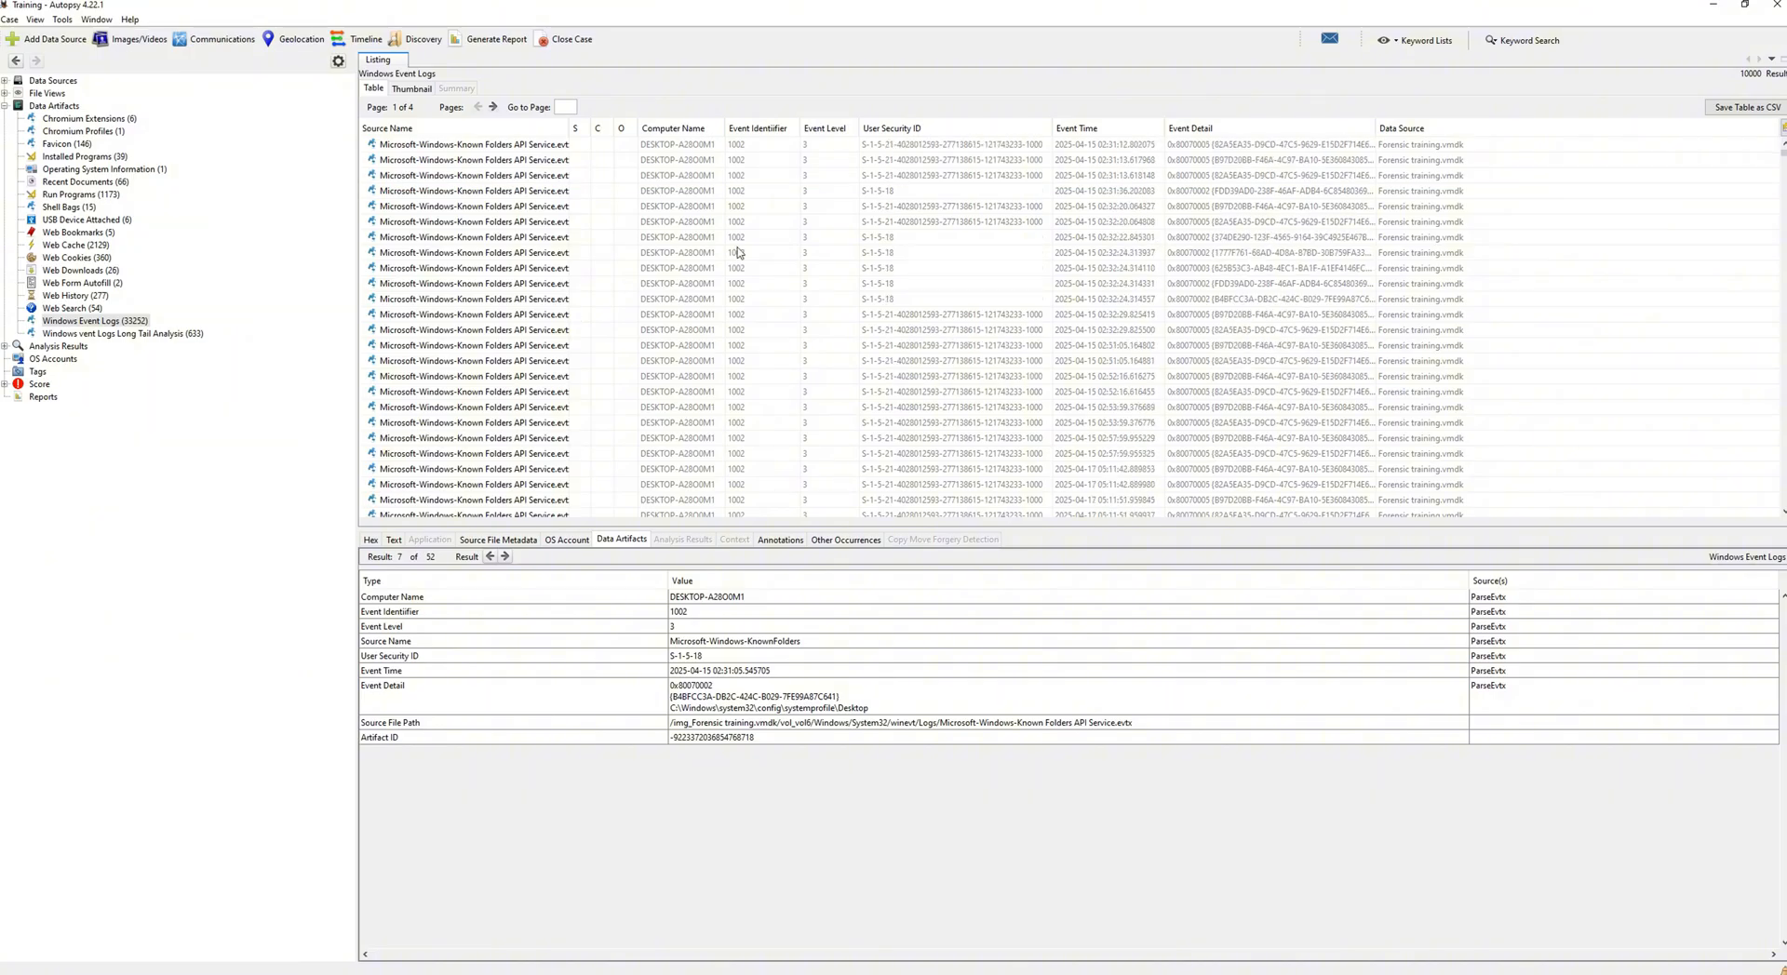
- View the details of the last two computer DESKTOP-A28O0M1 events from the Microsoft-Windows-Ntfs Operational log
scroll(740, 249, "down", 10)
scroll(606, 393, "down", 10)
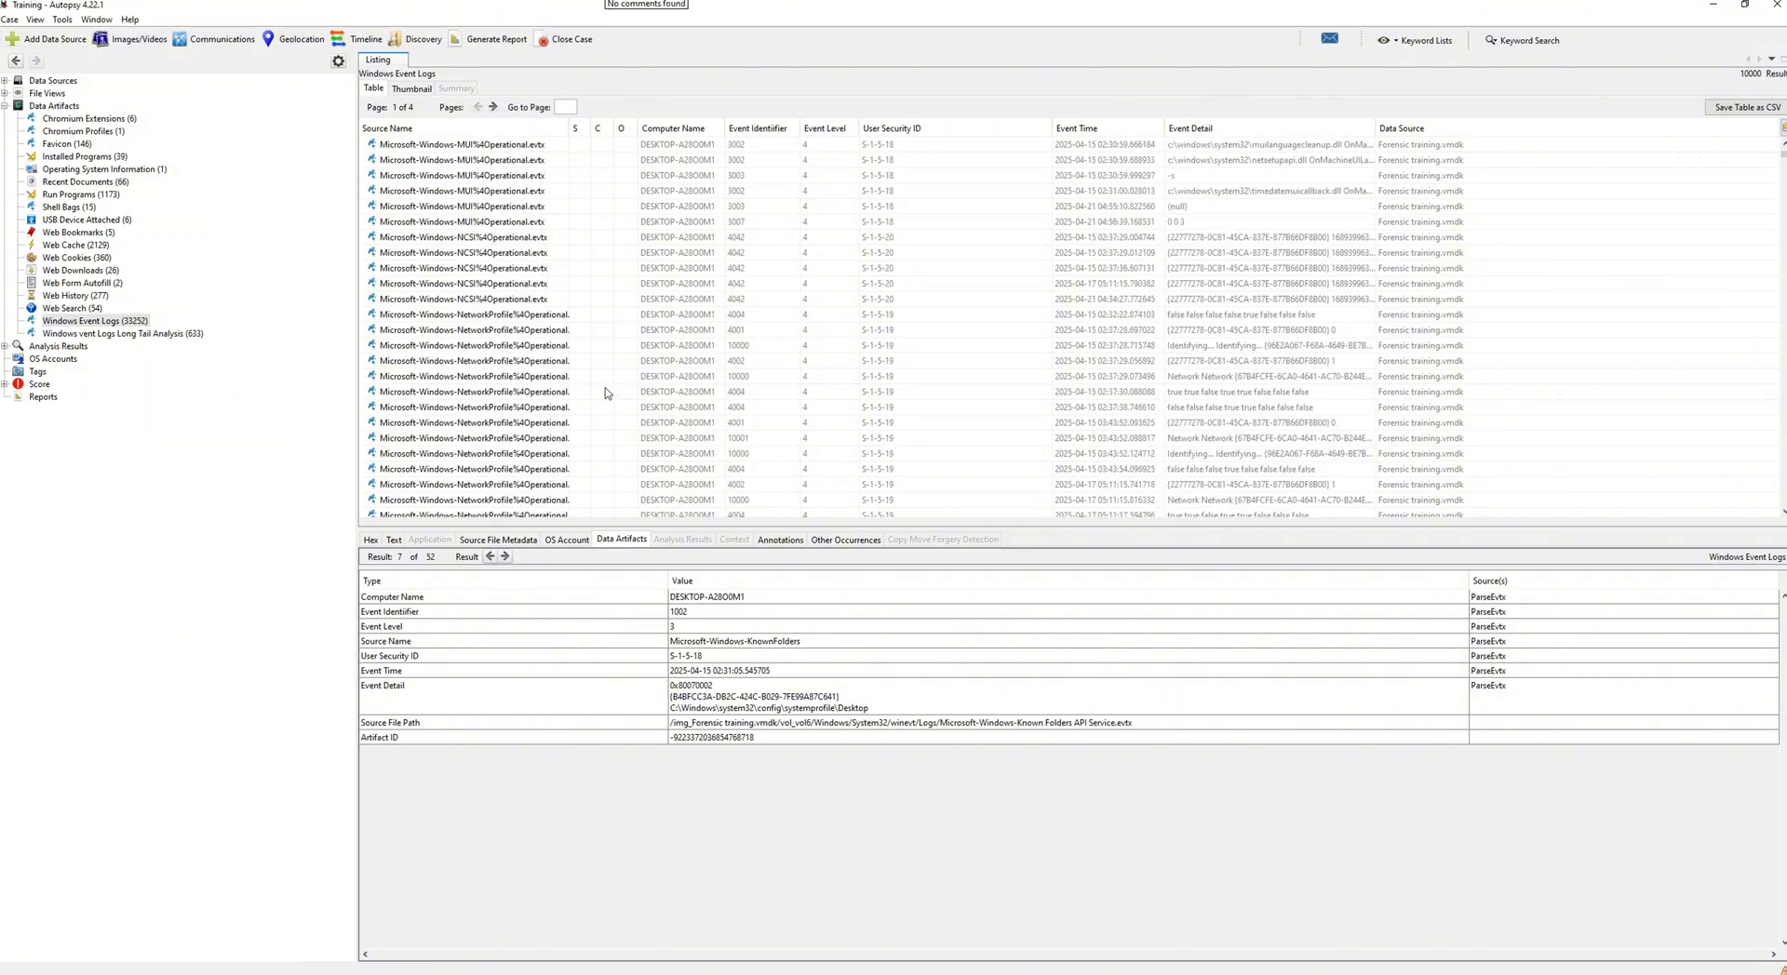
left_click(579, 394)
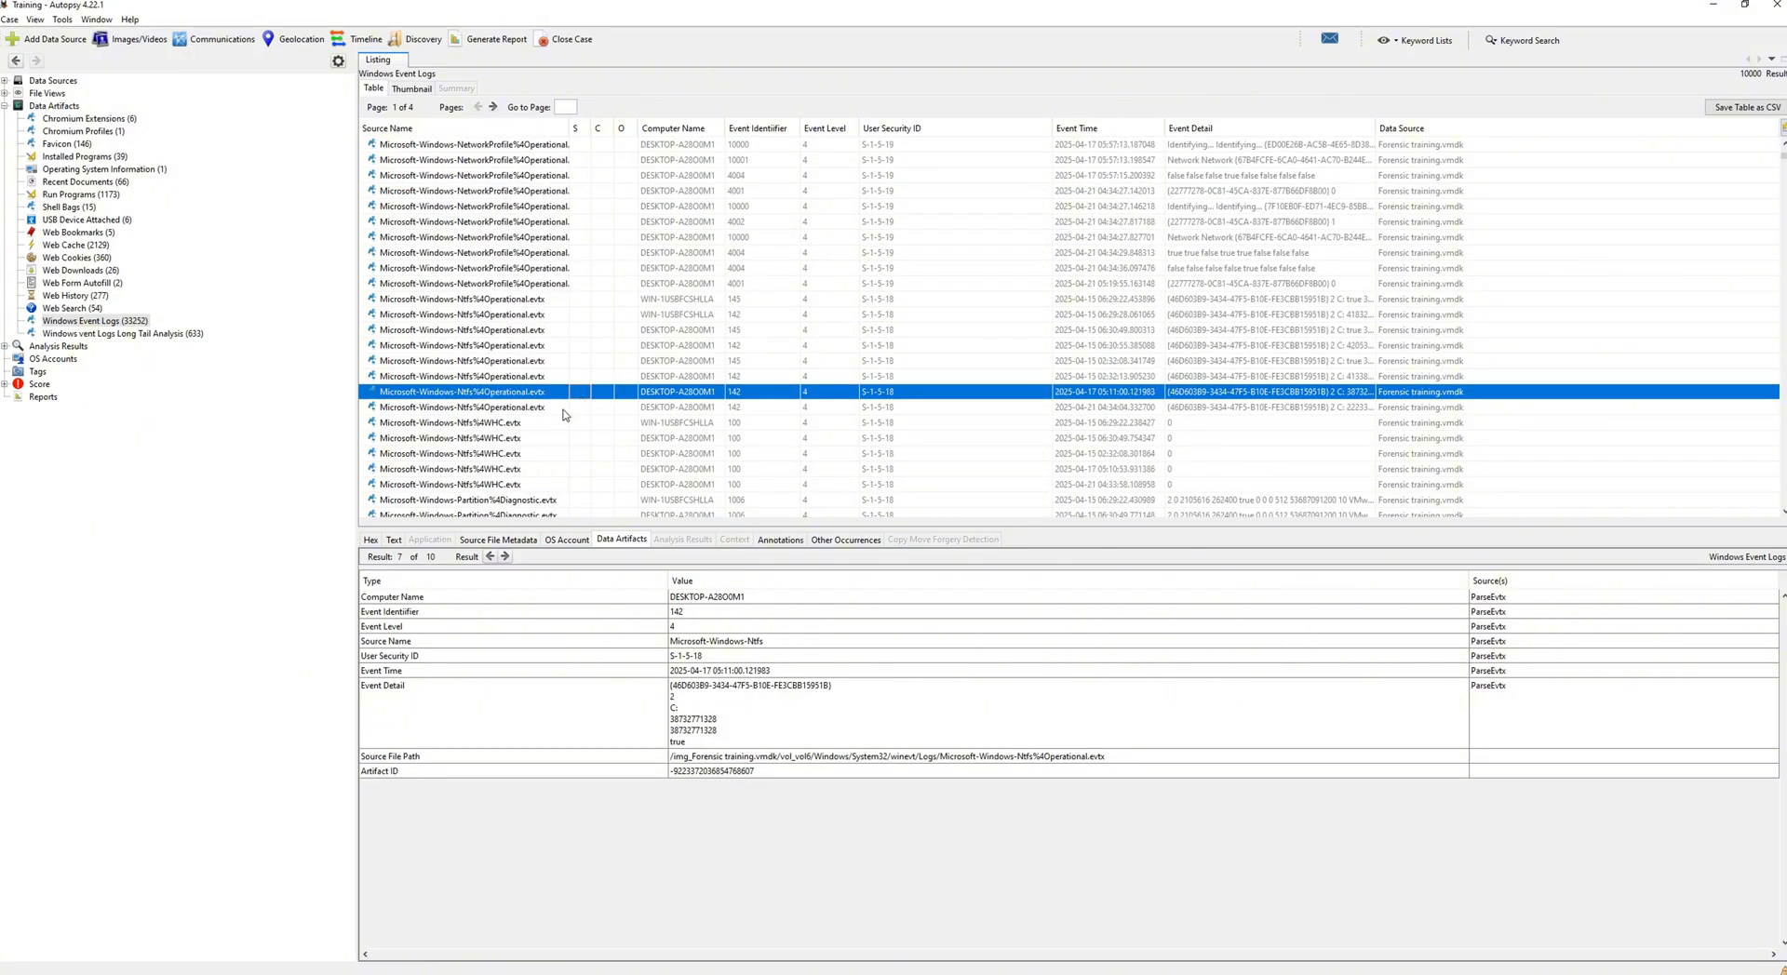
left_click(564, 410)
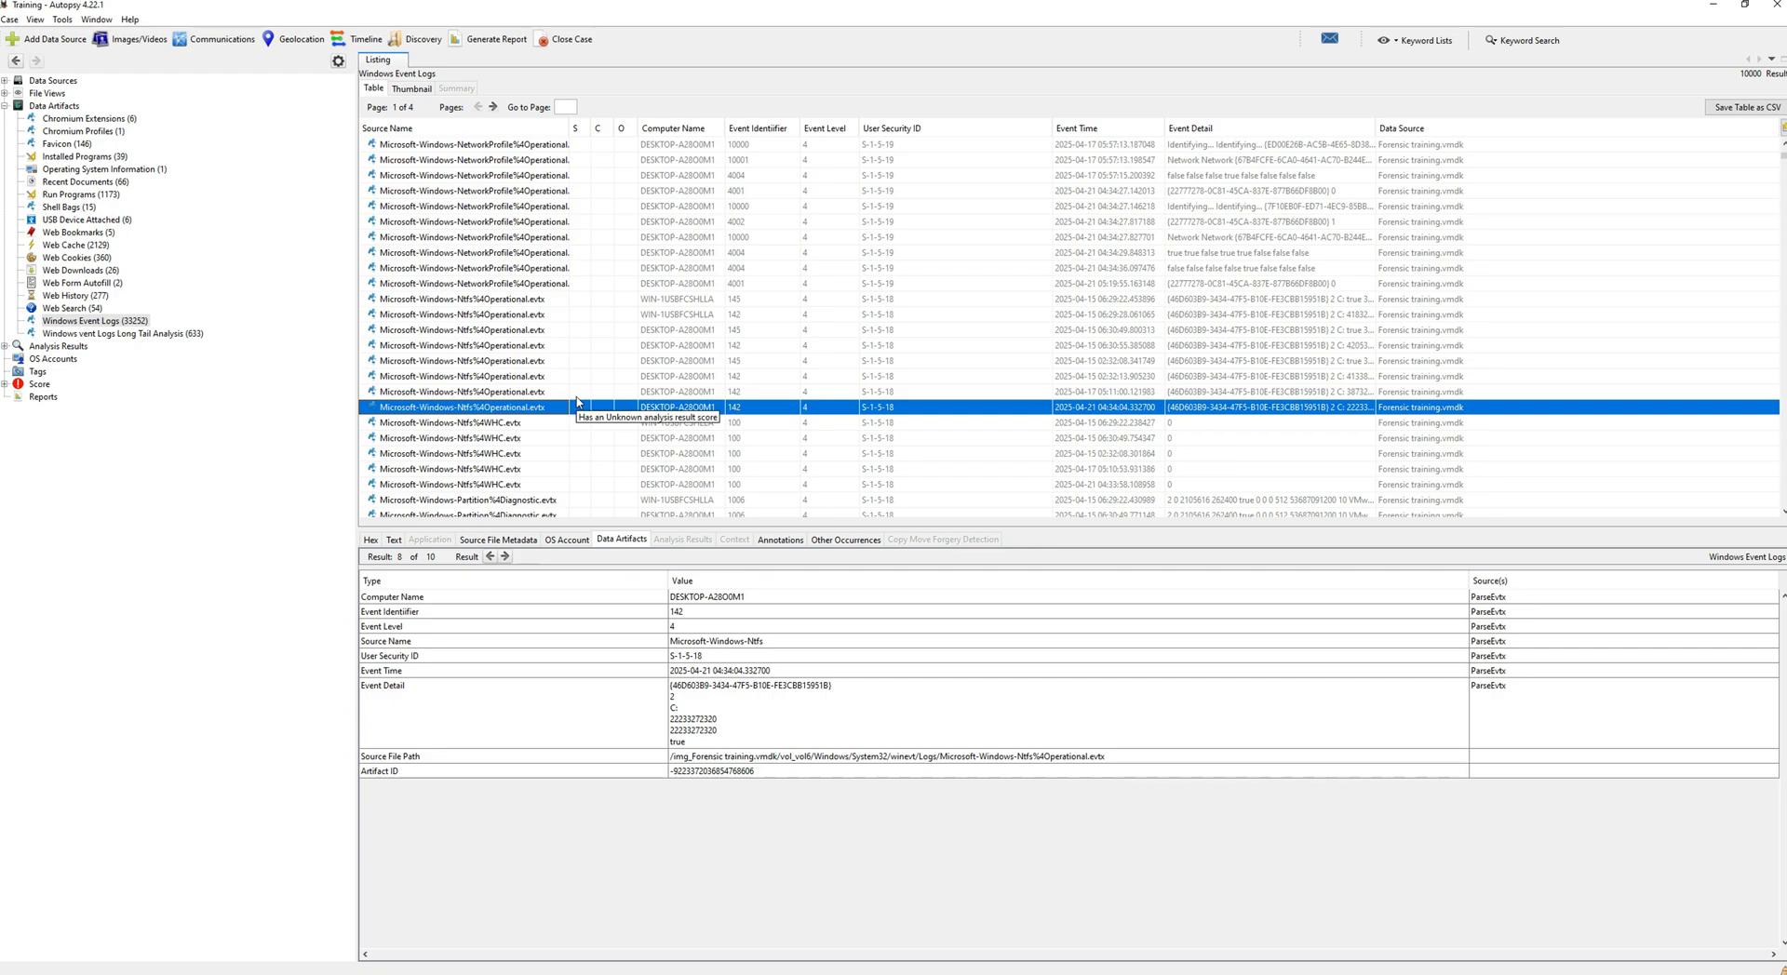
- Browse further through the Windows Event Logs and view the details of a PriResources-Deployment event for Microsoft Sticky Notes
scroll(574, 336, "down", 2)
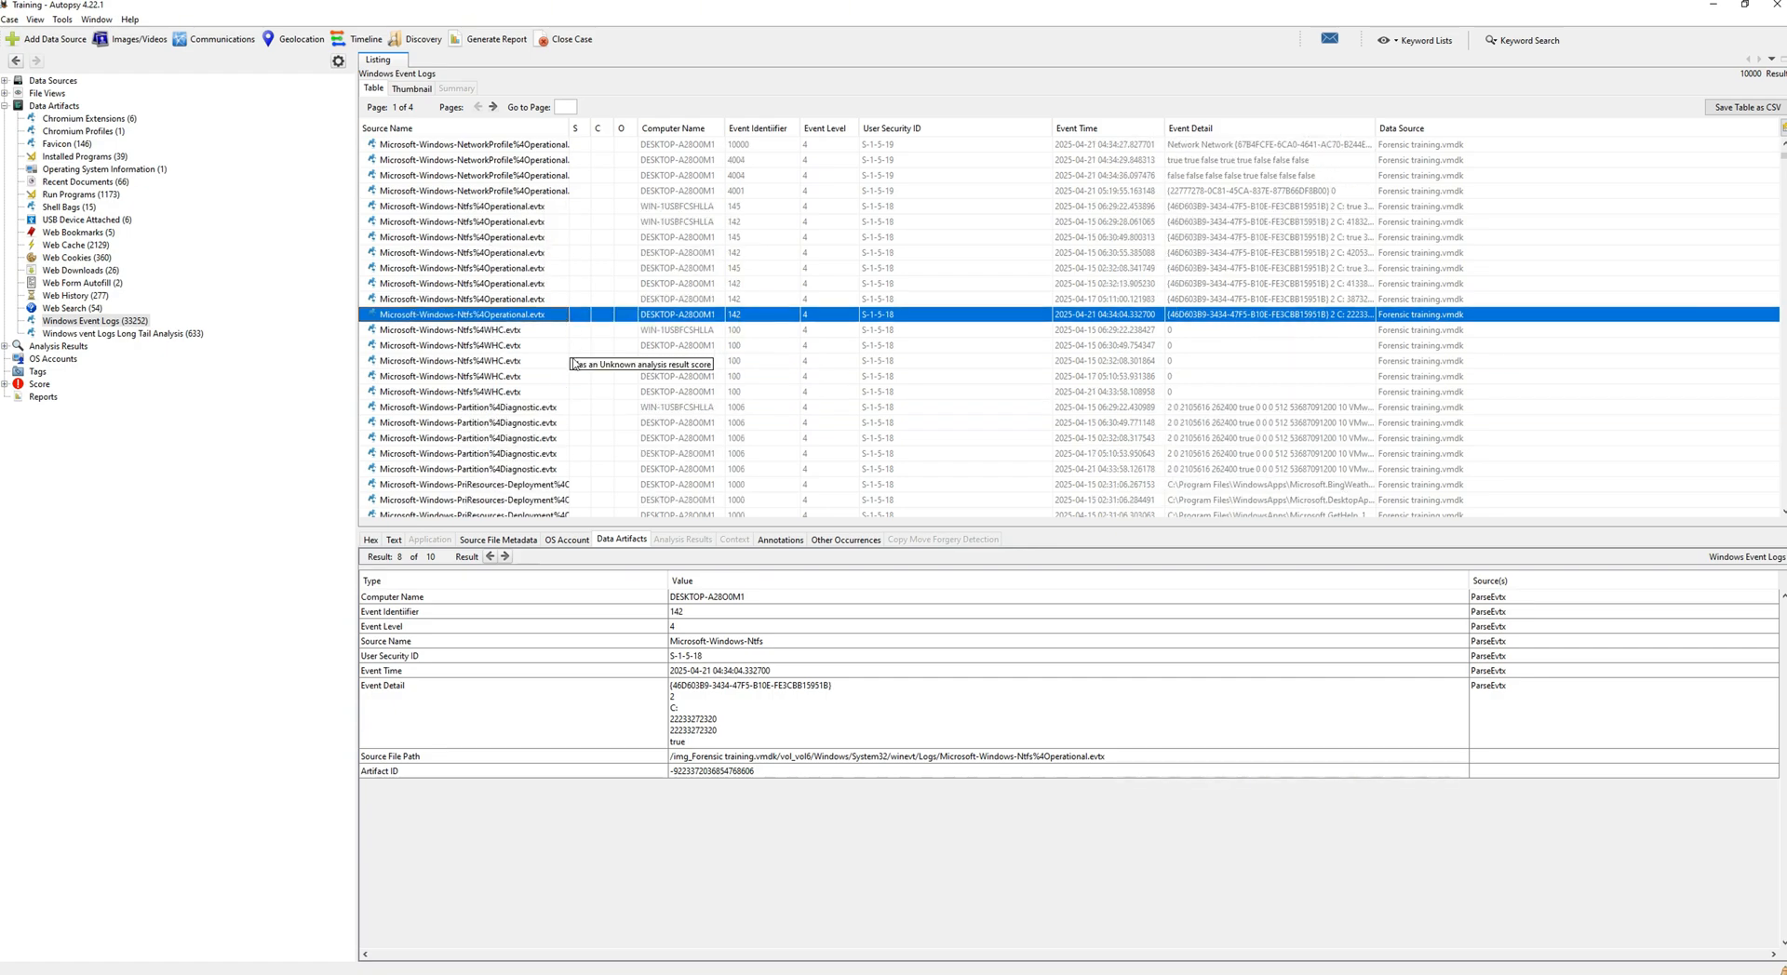
scroll(577, 353, "down", 2)
left_click(586, 376)
scroll(588, 381, "down", 2)
left_click(589, 391)
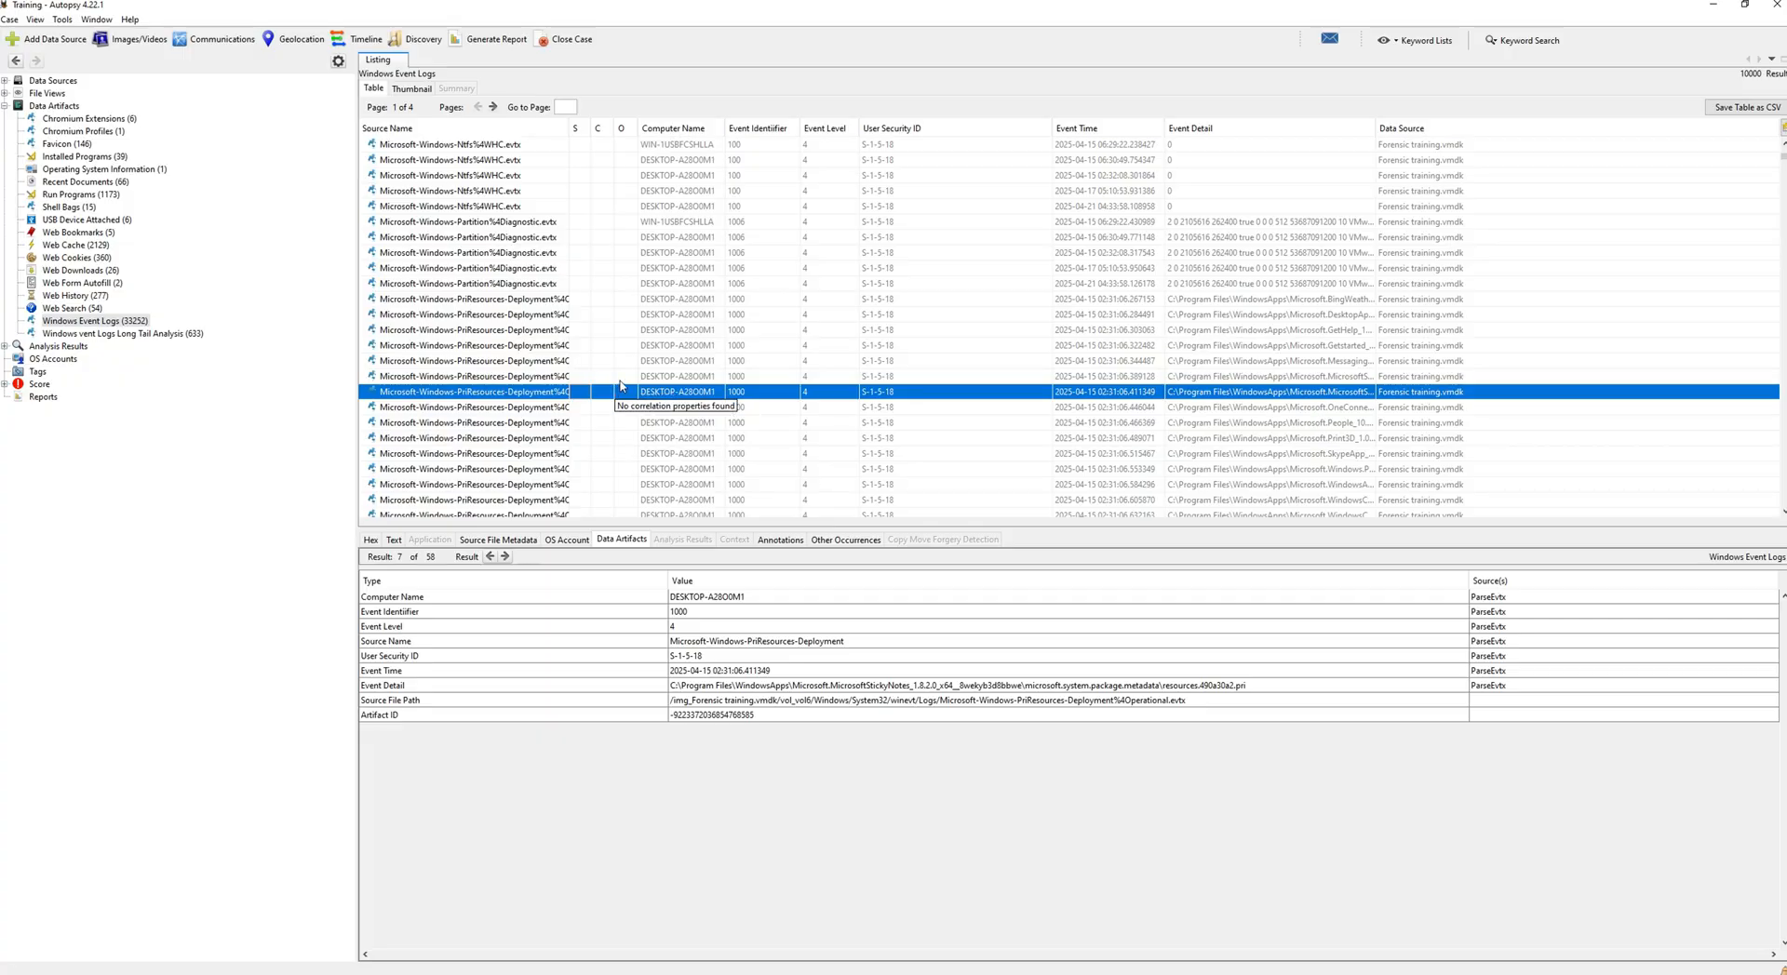
- Under Analysis Results, review the Encryption Detected list and preview the image f_00024a from the EXIF Metadata list
left_click(4, 345)
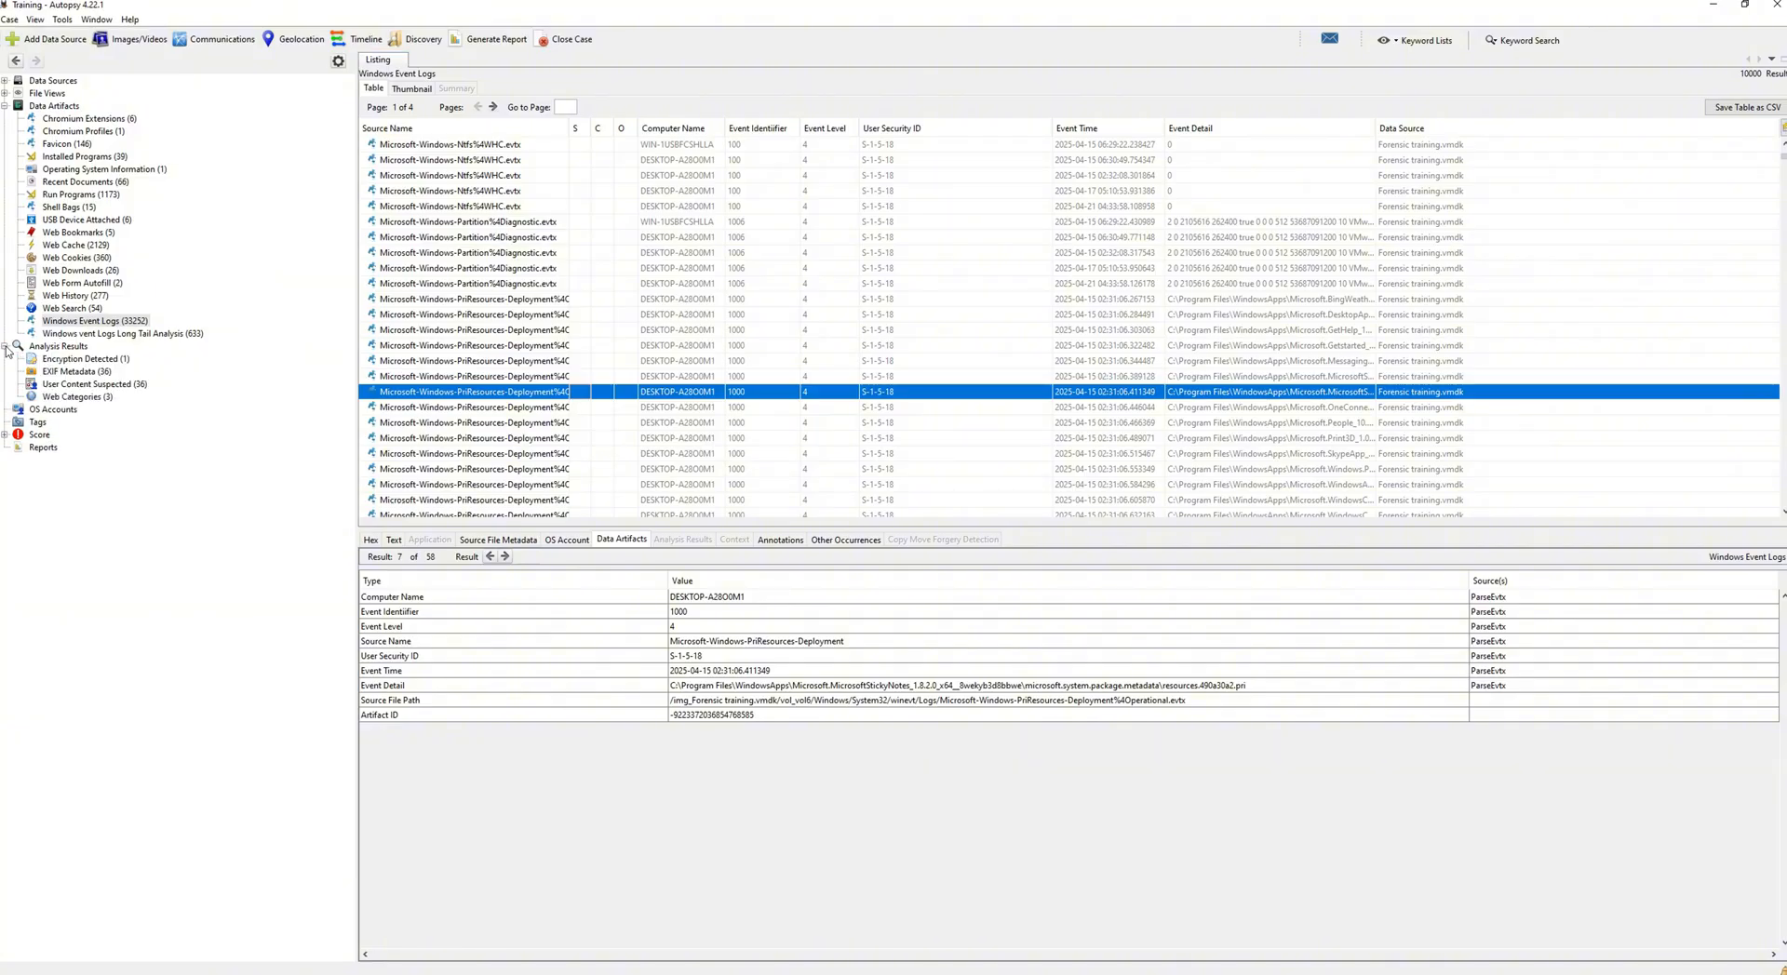
left_click(5, 105)
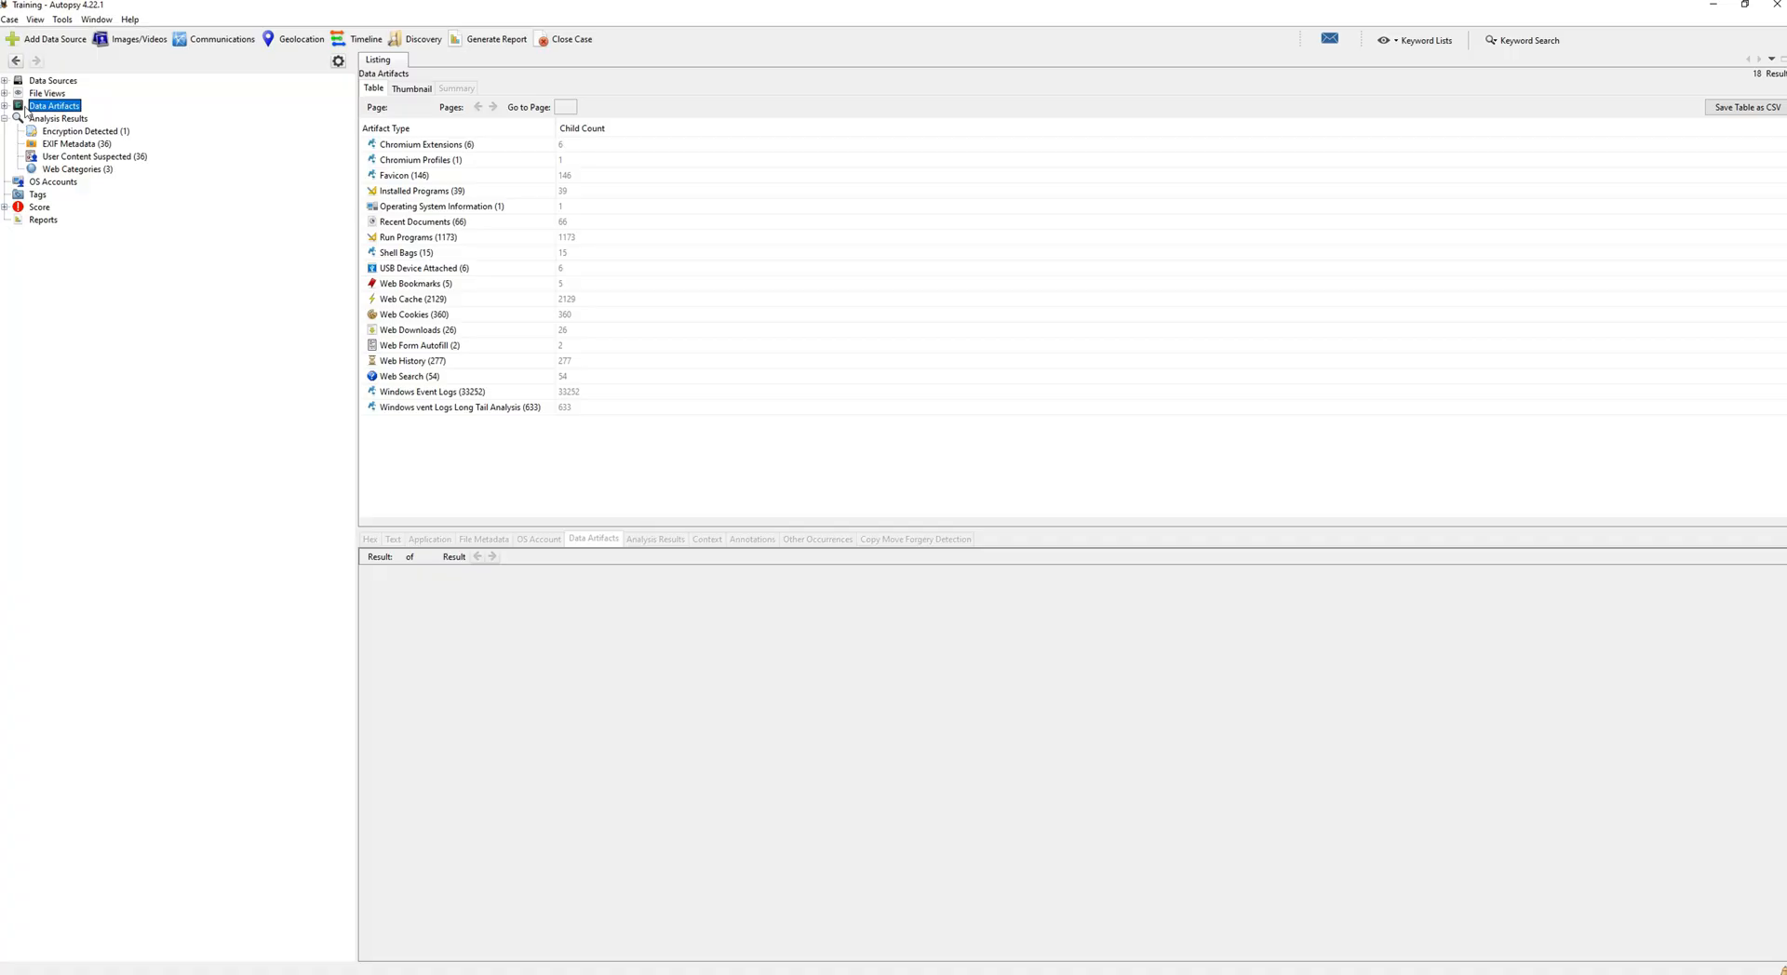
left_click(70, 136)
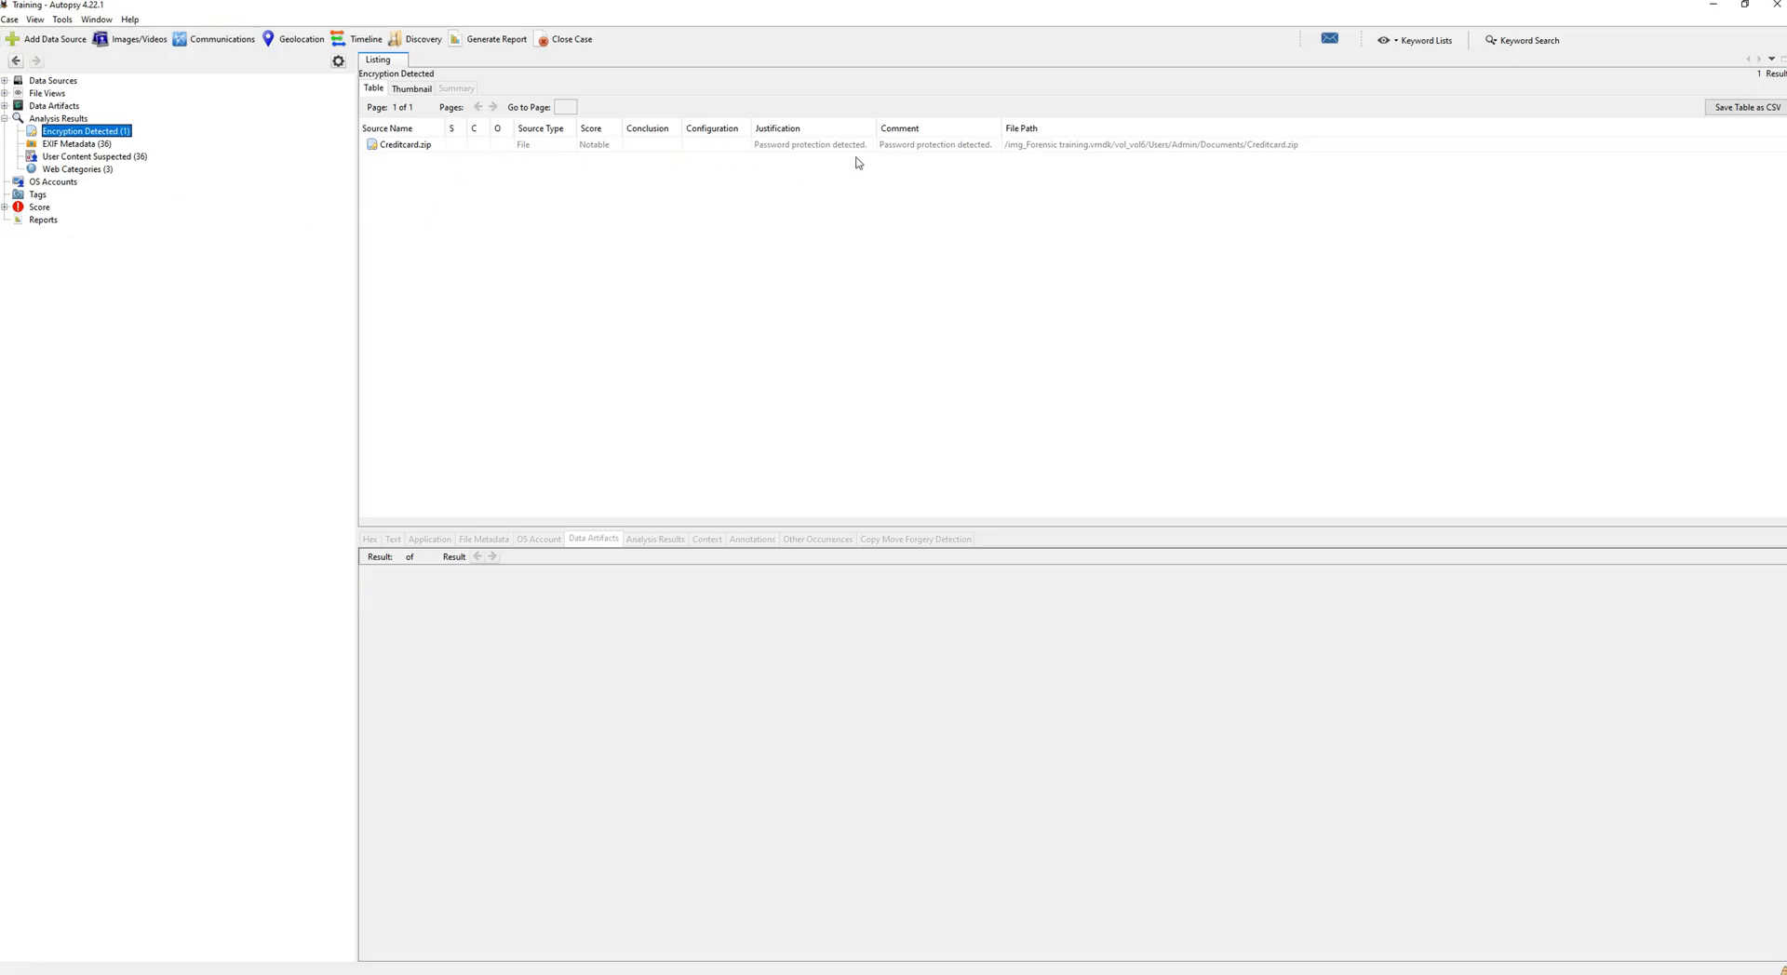
left_click(105, 146)
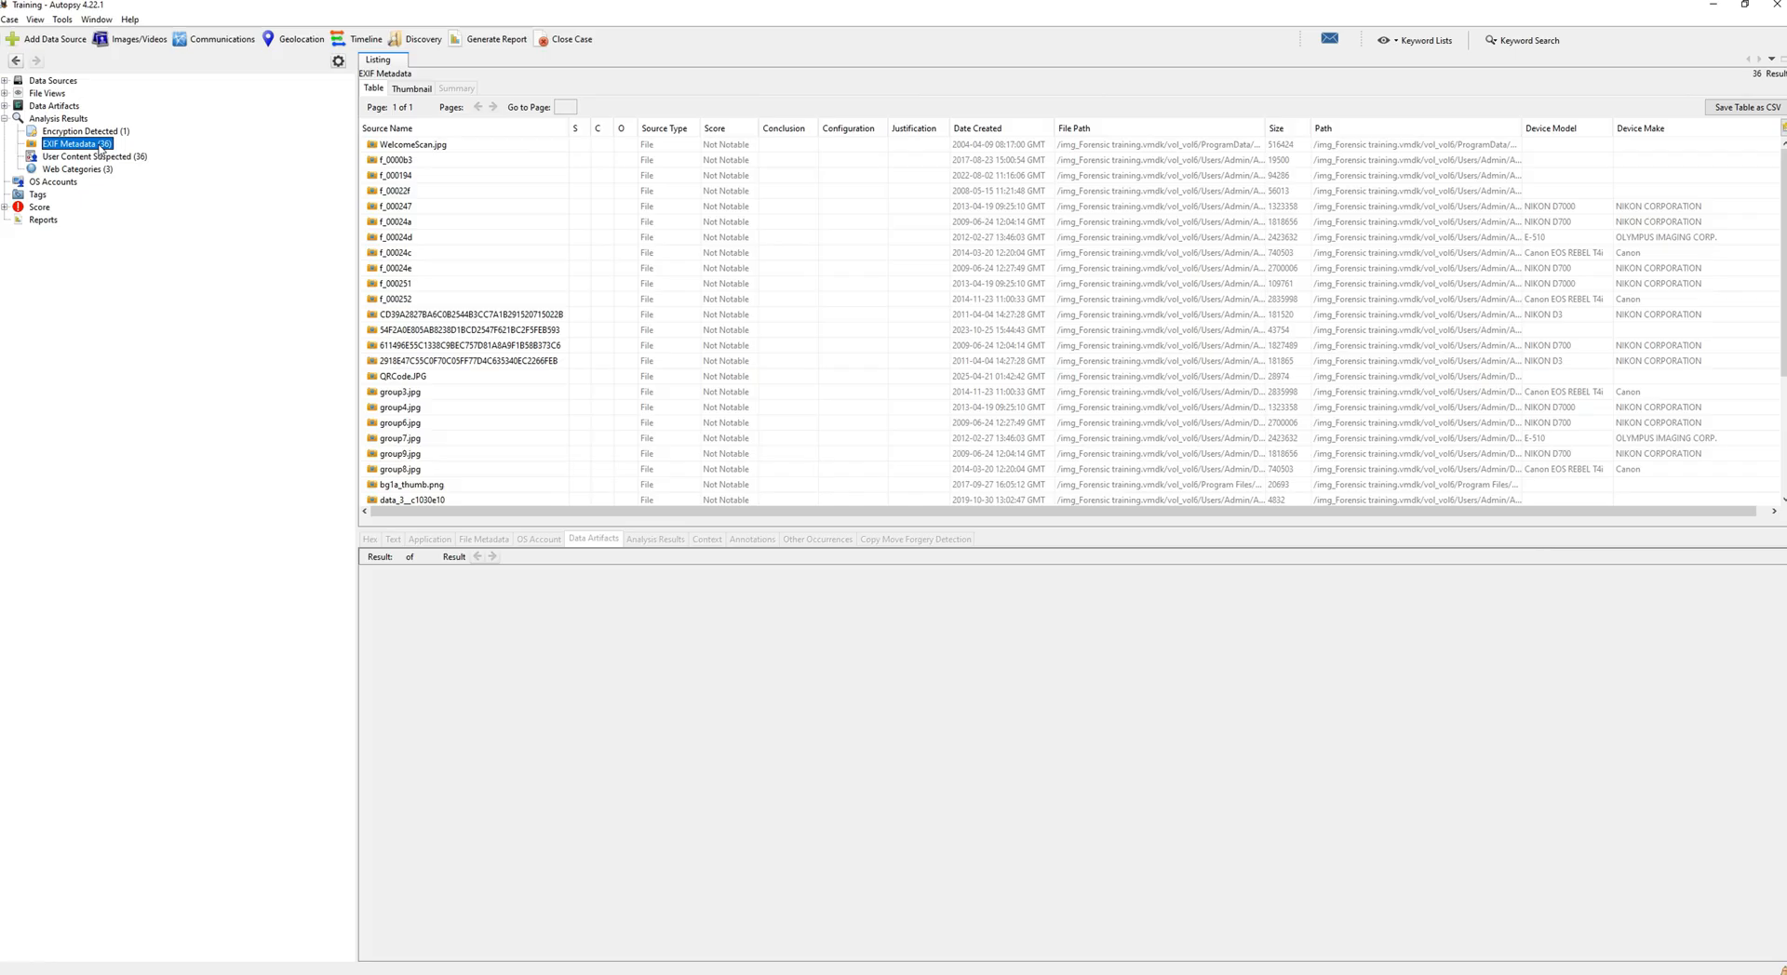
left_click(511, 229)
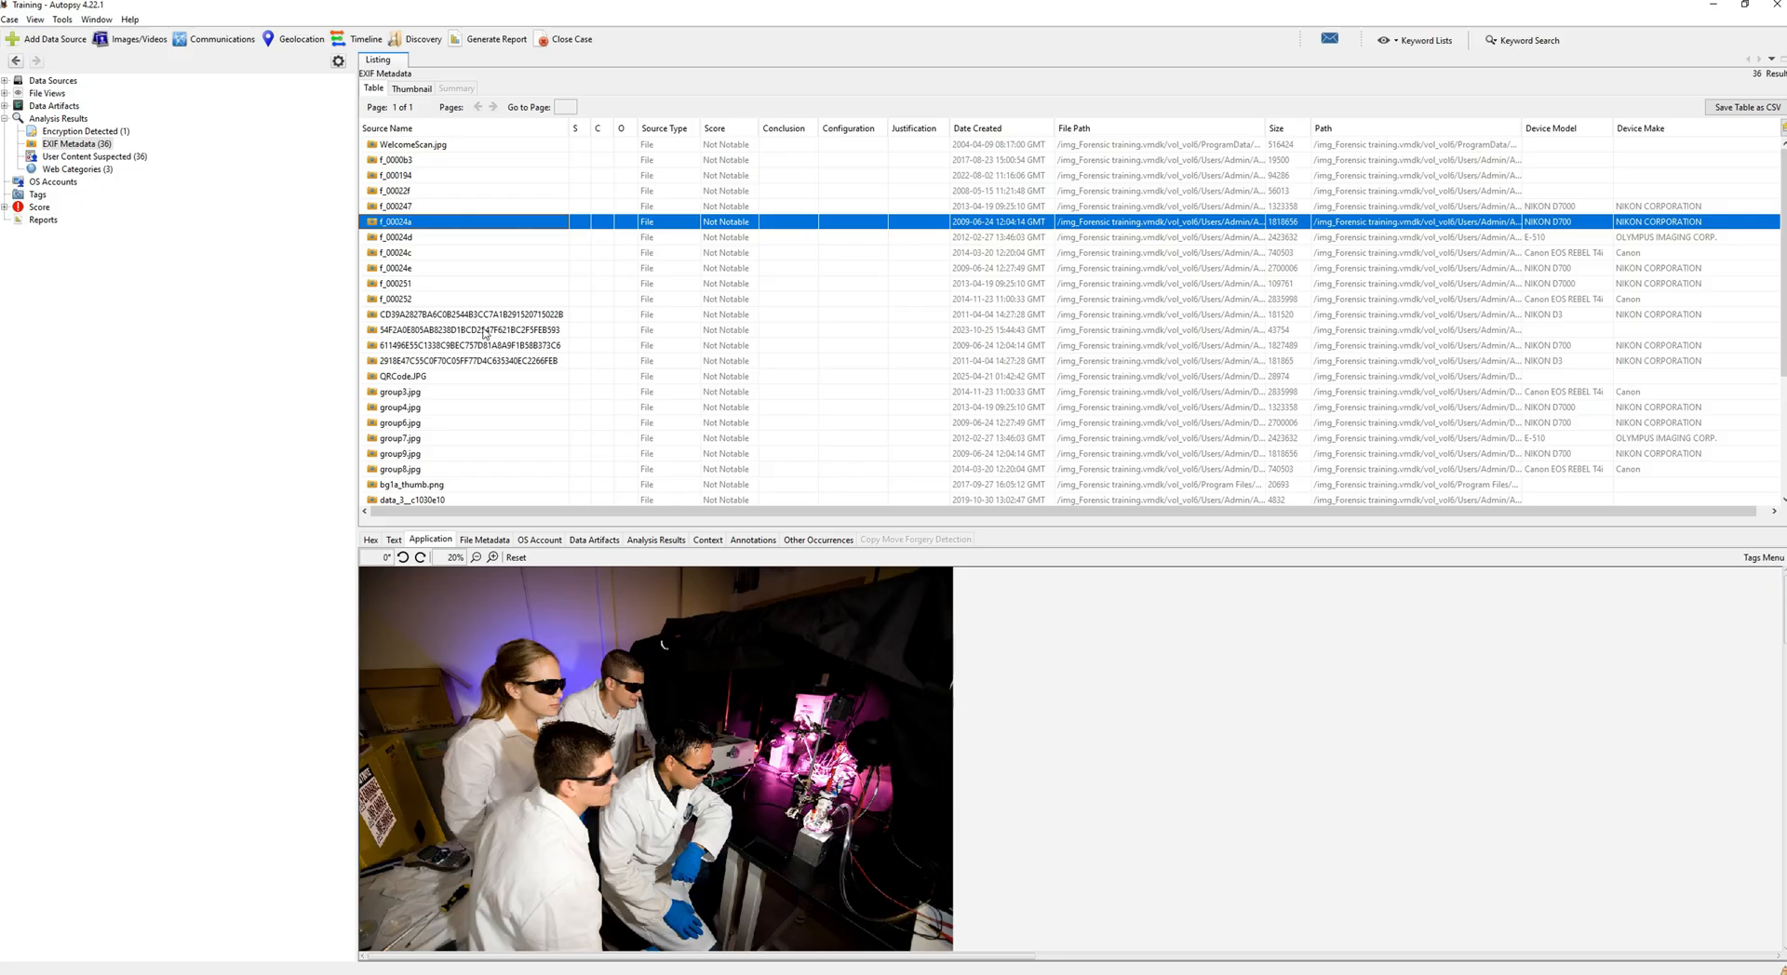
- Review the OS Accounts list and view the account details of LOCAL SERVICE
left_click(50, 183)
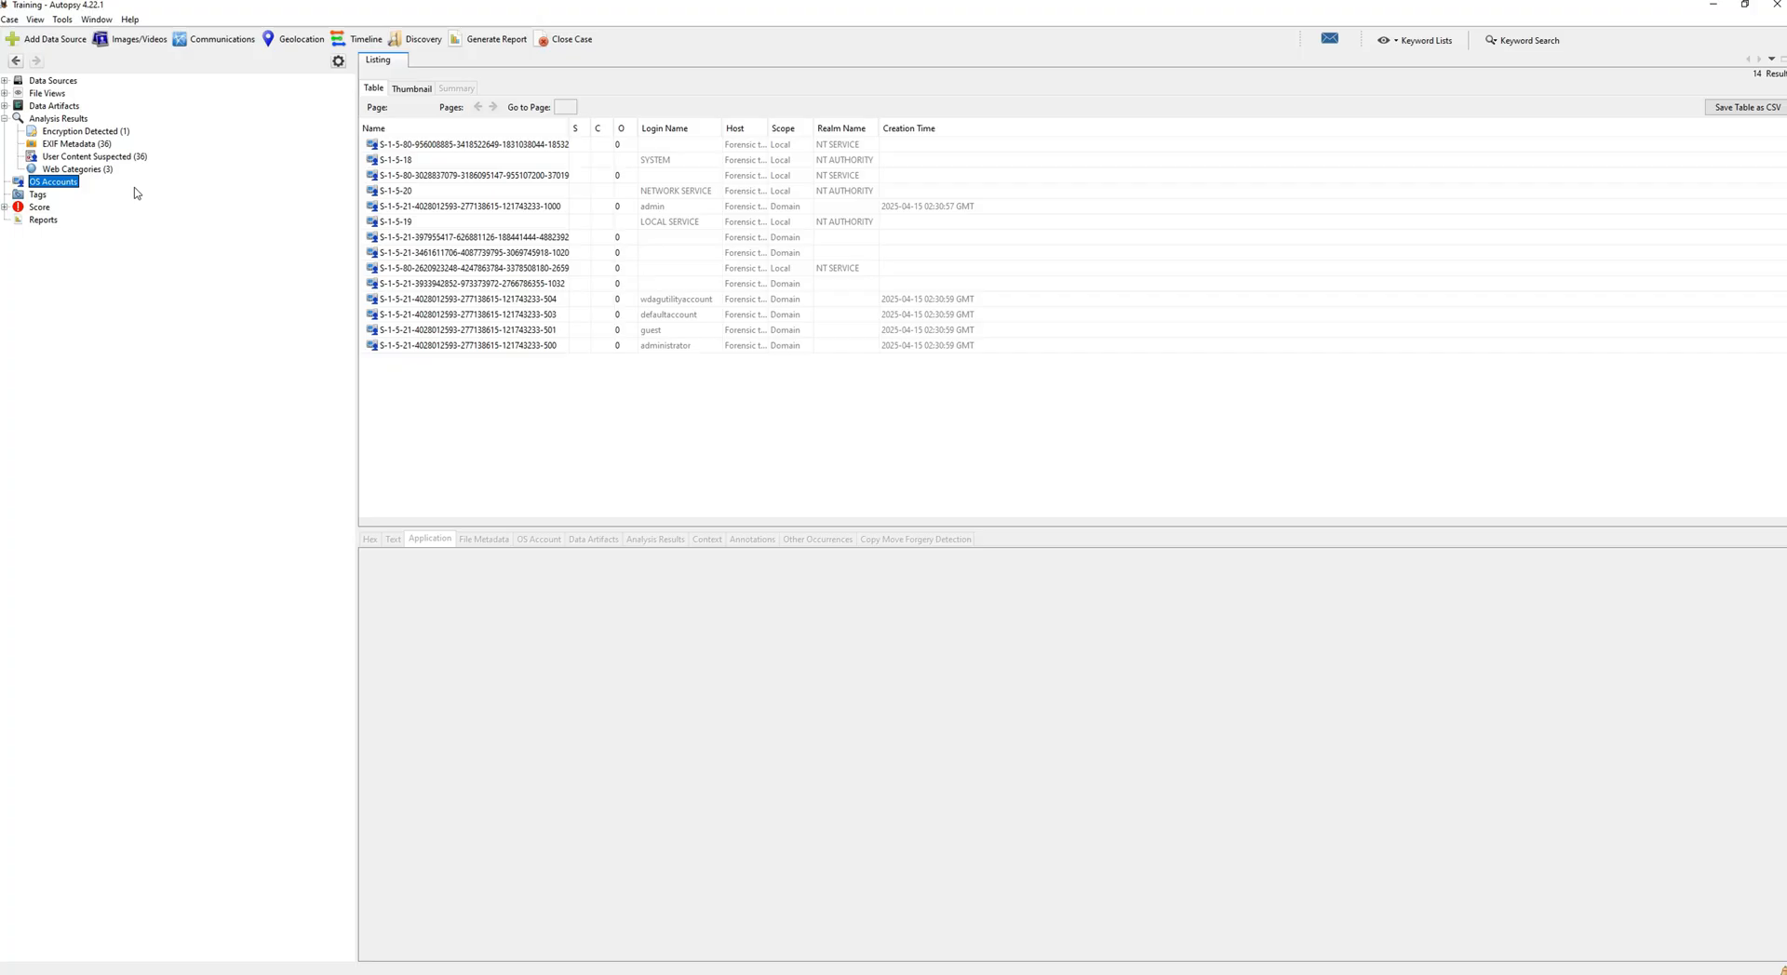
left_click(582, 224)
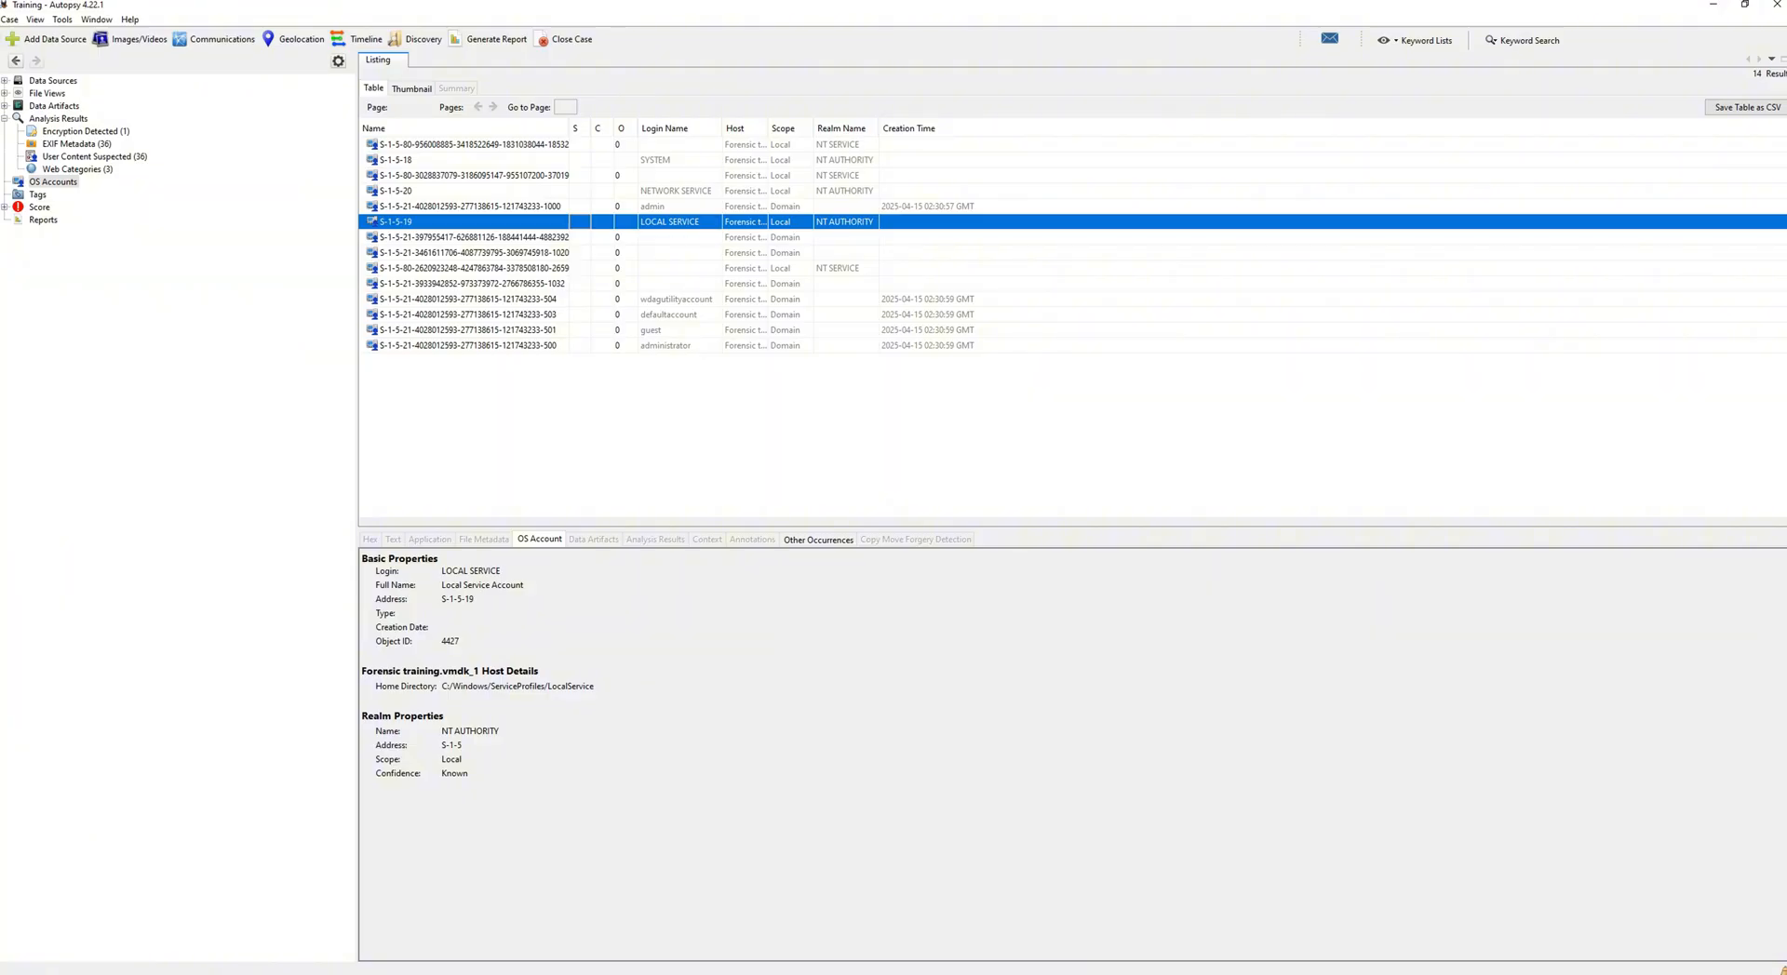